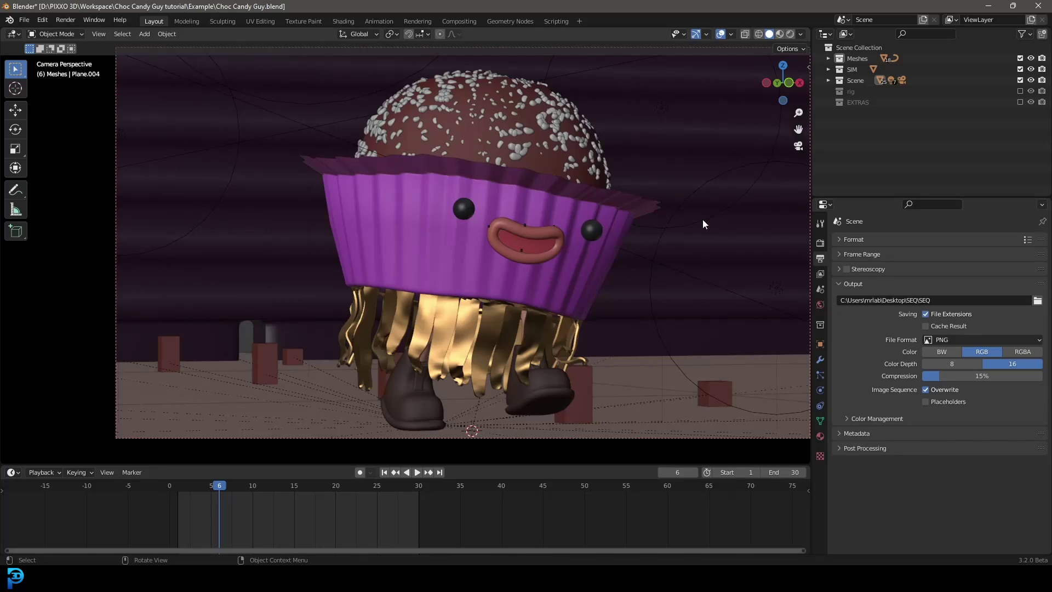
pyautogui.scroll(-2, 598, 259)
pyautogui.scroll(2, 548, 263)
pyautogui.scroll(-1, 634, 291)
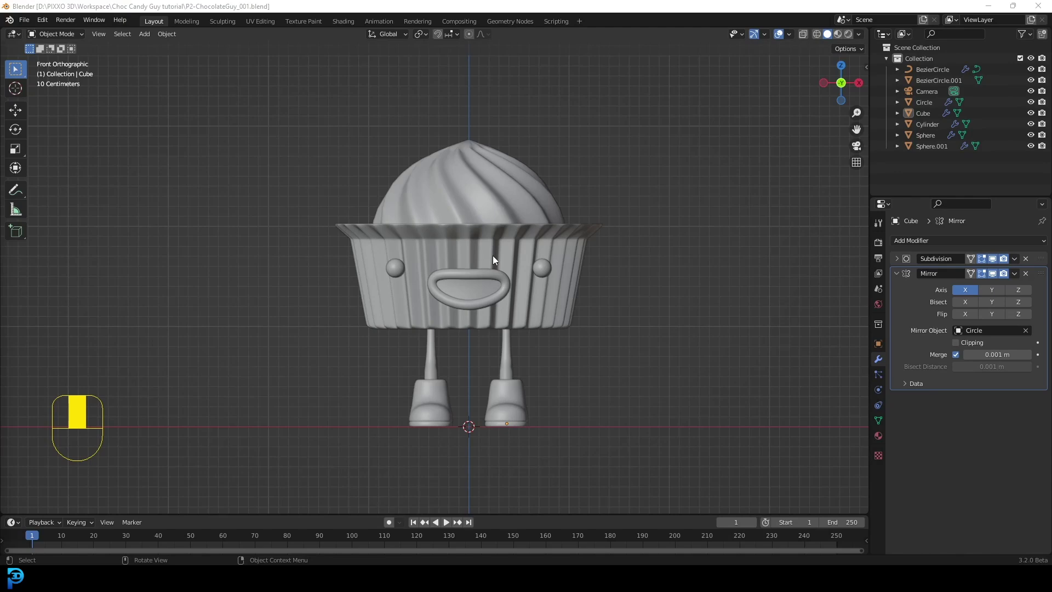
# Select the character's mouth curve and enter Edit Mode in the front view
pyautogui.scroll(3, 498, 272)
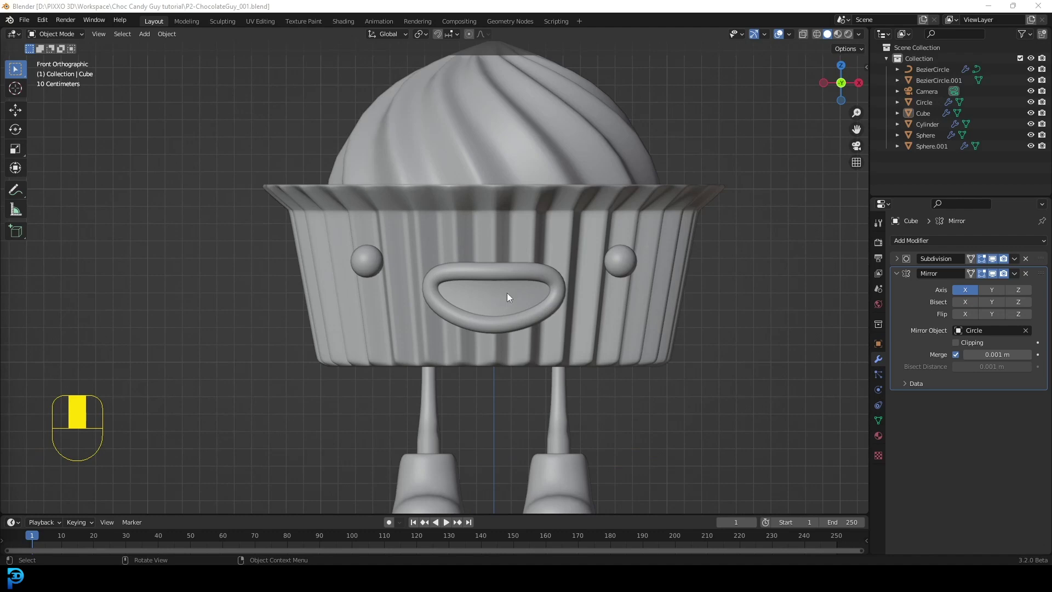
pyautogui.moveTo(546, 284); pyautogui.dragTo(521, 288, button='middle')
pyautogui.click(547, 293)
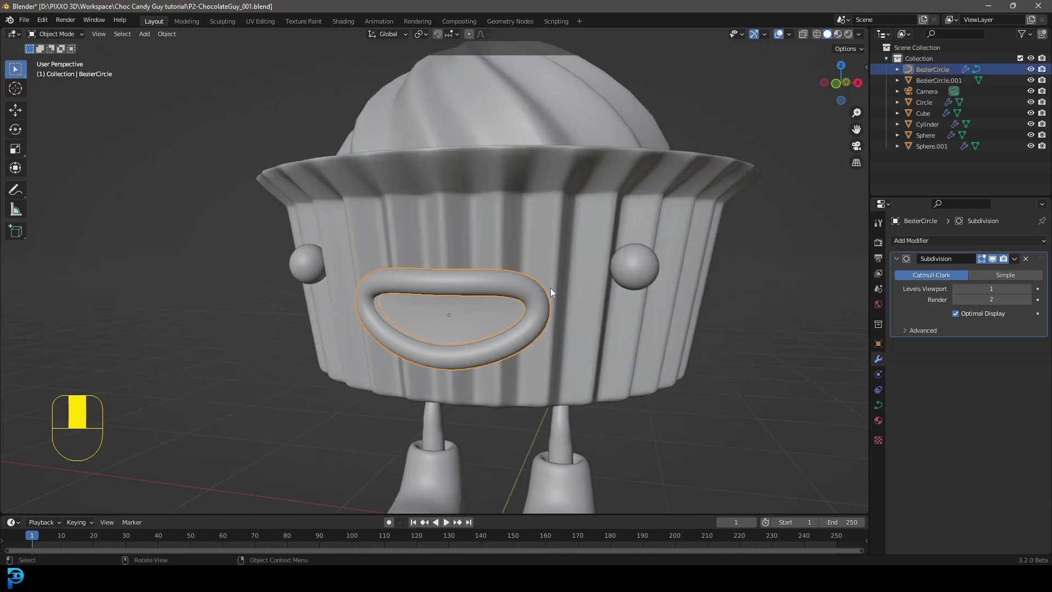
pyautogui.press('g')
pyautogui.rightClick(492, 271)
pyautogui.press('Tab')
pyautogui.press('KP_1')
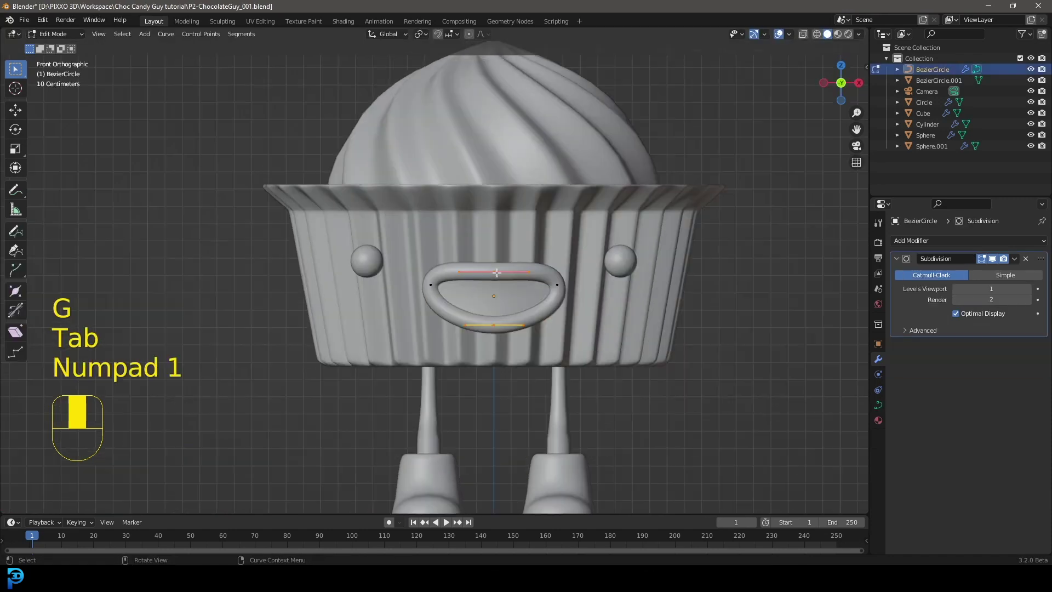
# Hook the control point at the mouth curve's +X corner to a new empty with Hook to New Object
pyautogui.scroll(2, 489, 274)
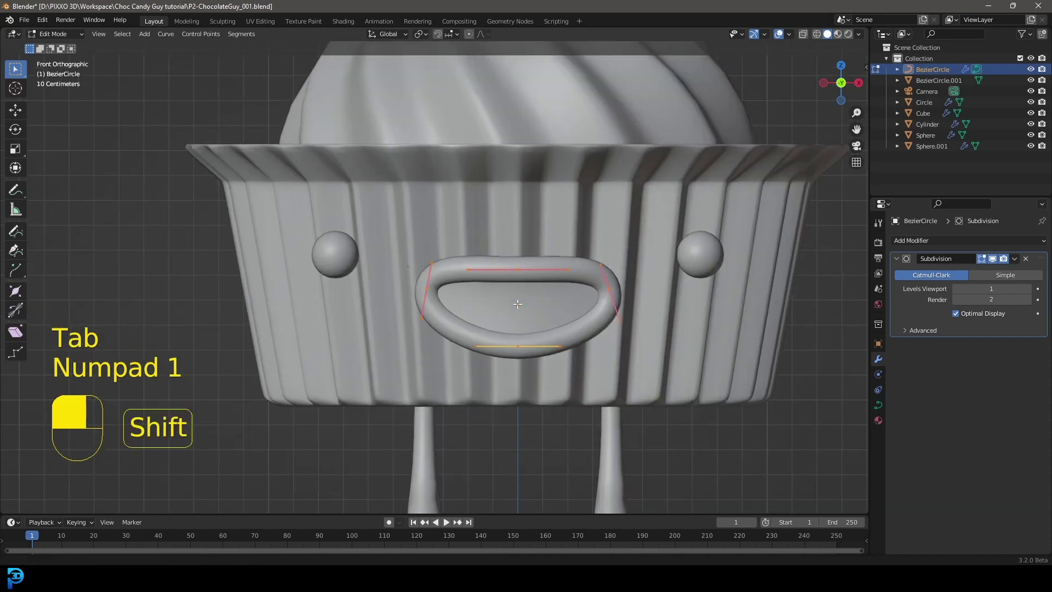
pyautogui.scroll(2, 546, 307)
pyautogui.keyDown('shift'); pyautogui.moveTo(694, 269); pyautogui.dragTo(576, 301, button='middle'); pyautogui.keyUp('shift')
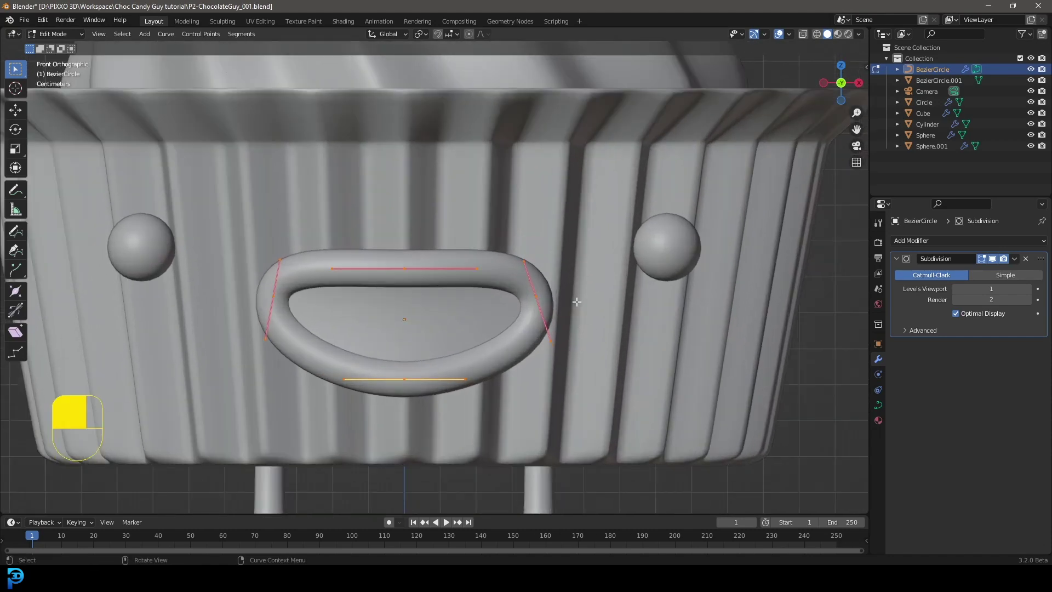
pyautogui.click(538, 297)
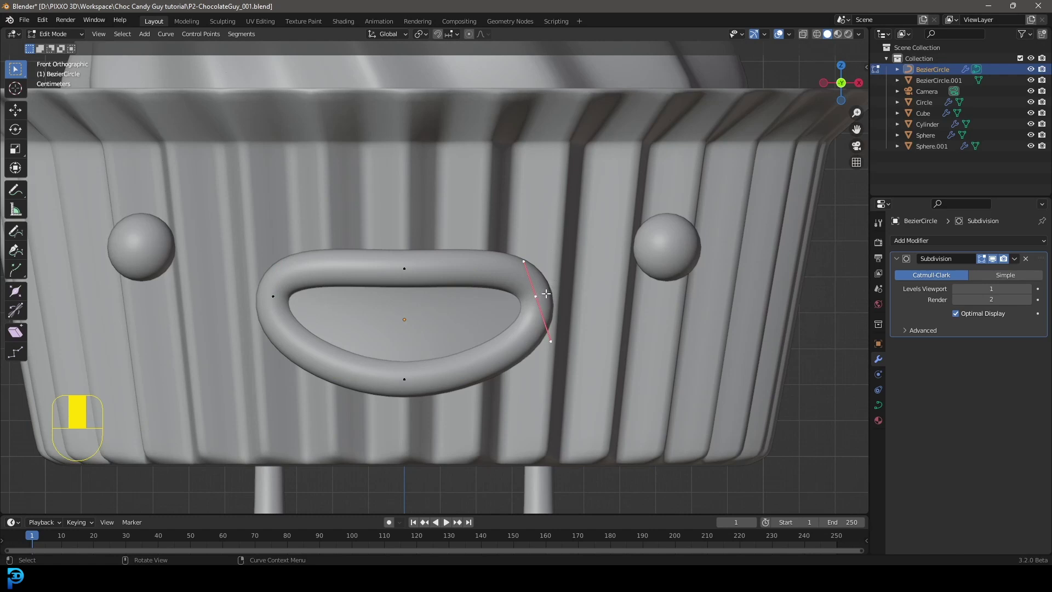
pyautogui.press('F3')
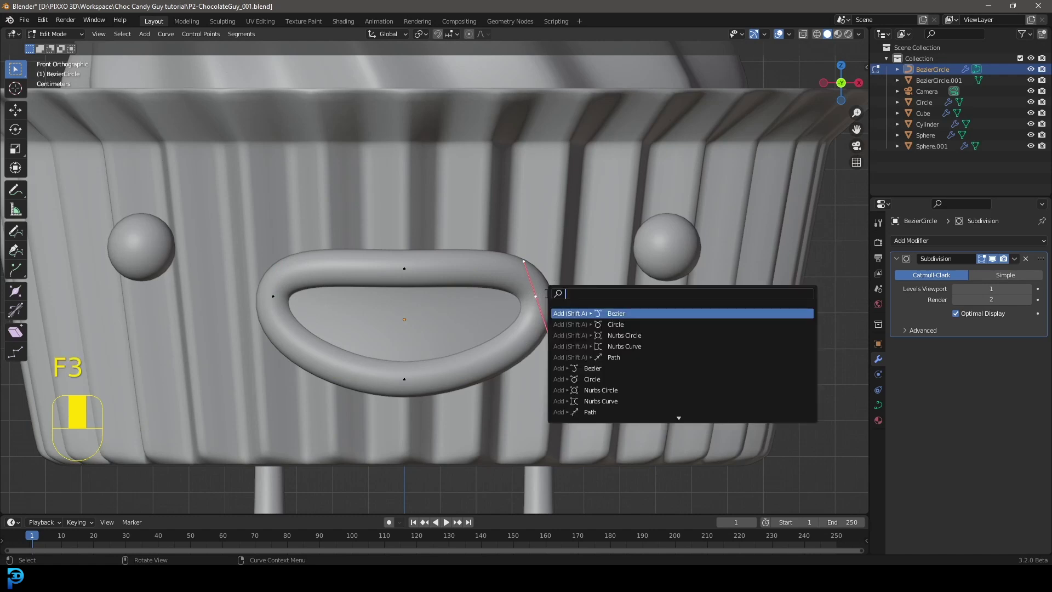
pyautogui.write('hook')
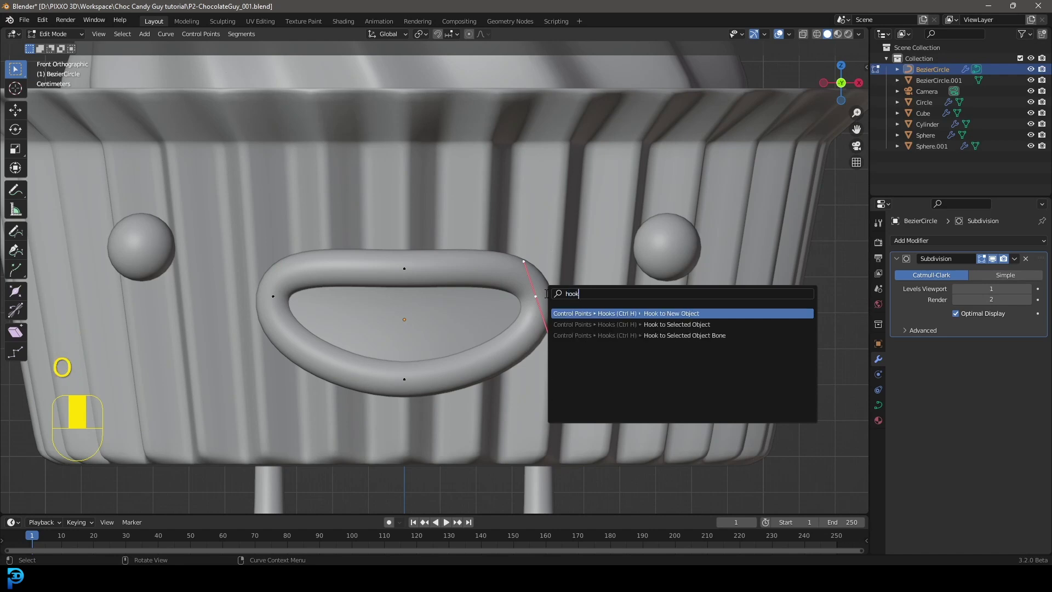
pyautogui.click(651, 314)
pyautogui.scroll(-3, 680, 293)
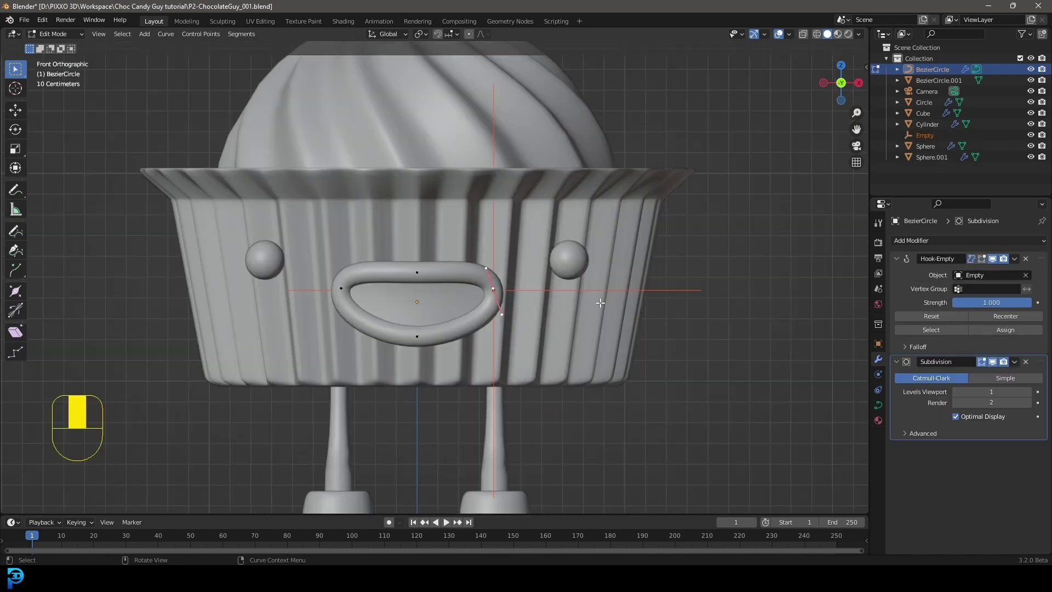
# Hook the upper-lip control point of the mouth curve to a new empty
pyautogui.scroll(2, 431, 292)
pyautogui.click(412, 269)
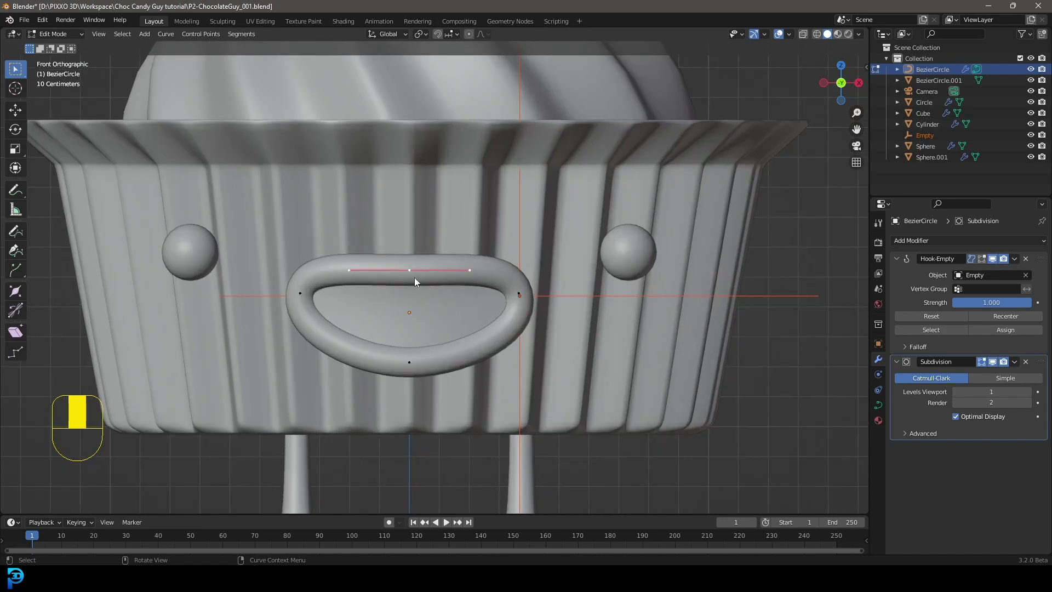
pyautogui.press('F3')
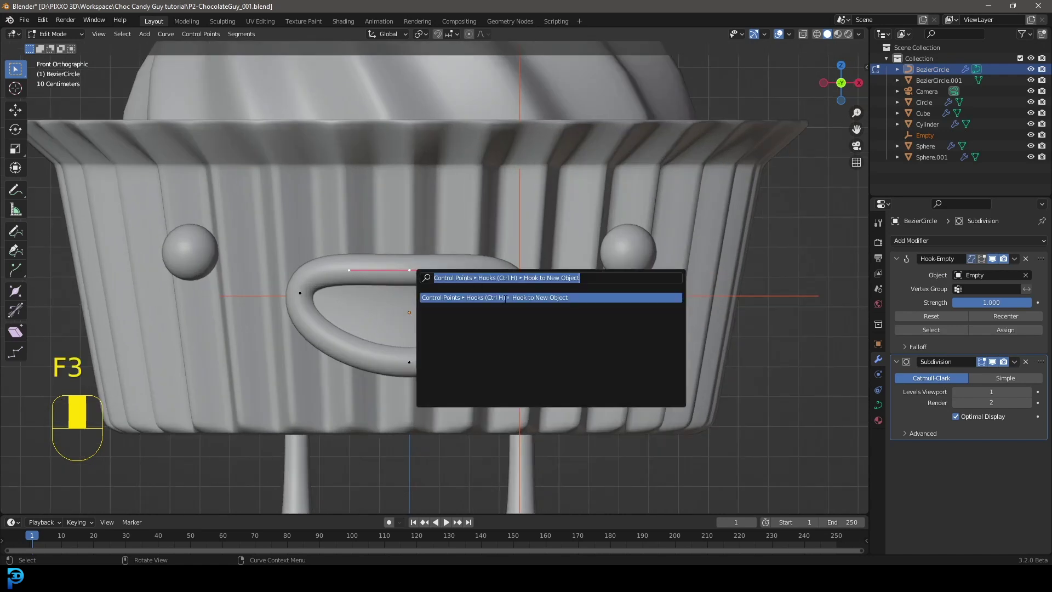
pyautogui.click(525, 298)
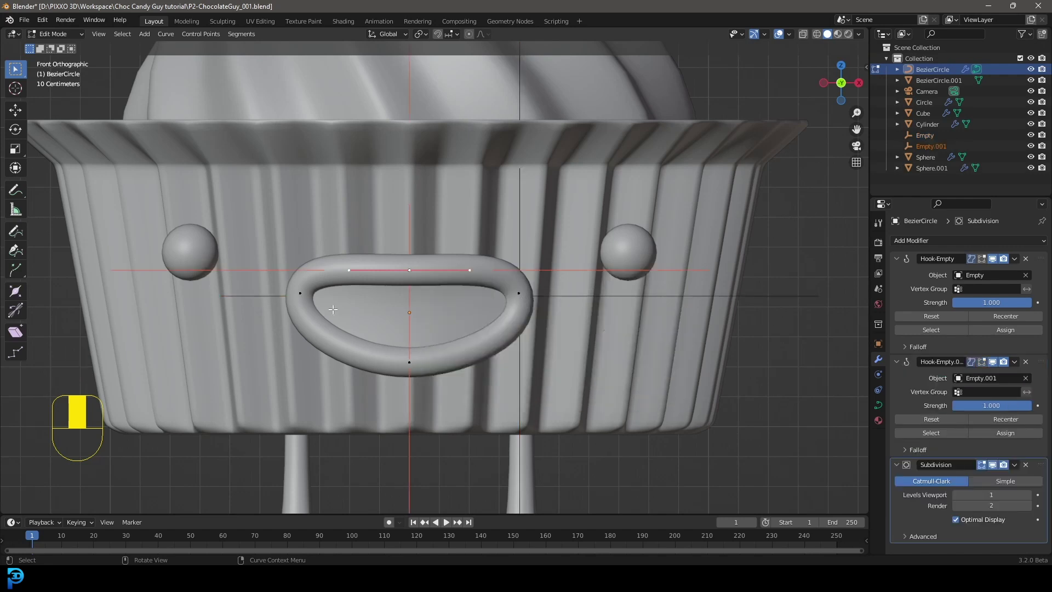
# Hook the mouth curve's -X corner point and lower-lip point to a separate new empty each
pyautogui.press('F3')
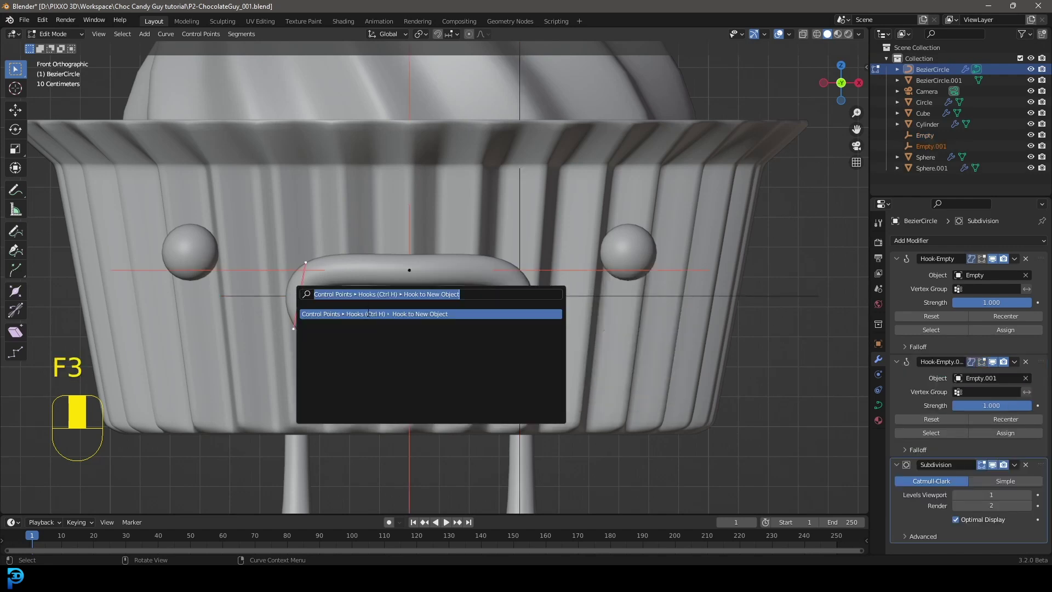
pyautogui.click(396, 314)
pyautogui.click(416, 368)
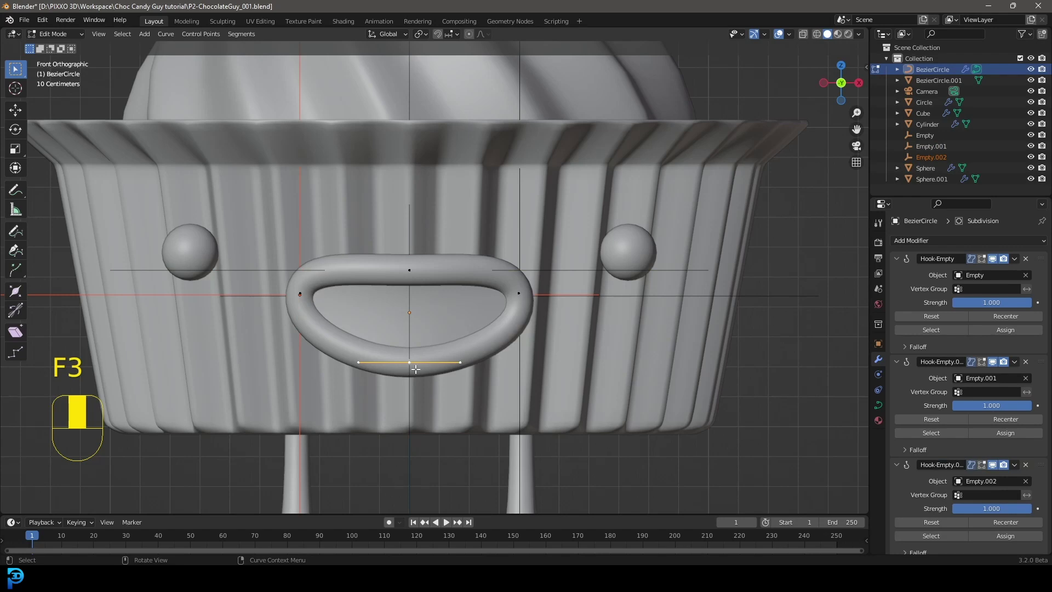
pyautogui.press('F3')
pyautogui.click(529, 389)
# Return to Object Mode, select the mouth curve and collapse its four hook modifiers
pyautogui.scroll(-3, 529, 389)
pyautogui.moveTo(529, 389); pyautogui.dragTo(367, 336, button='middle')
pyautogui.click(55, 34)
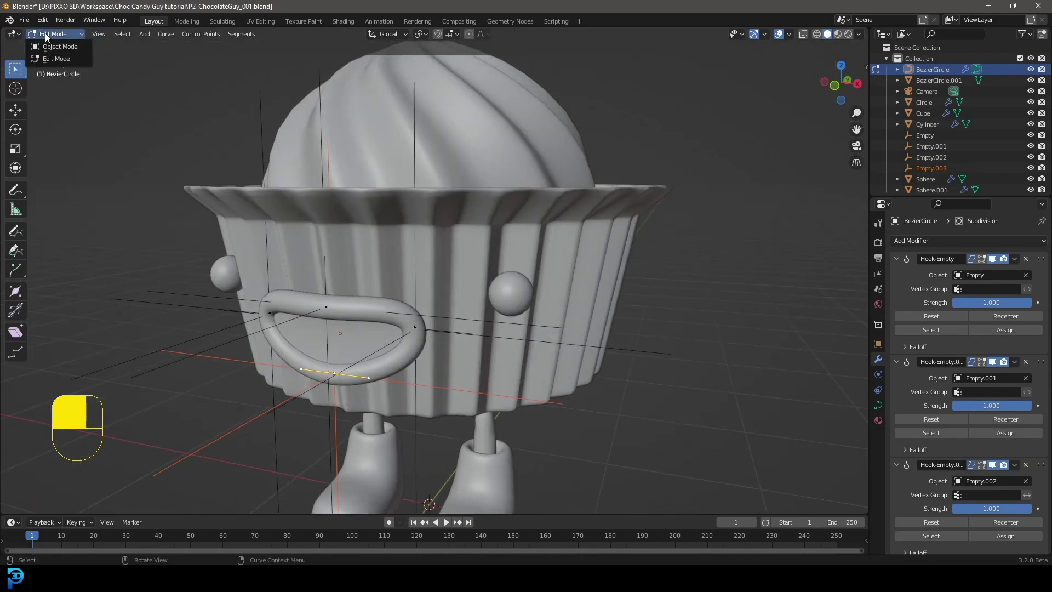
pyautogui.click(61, 47)
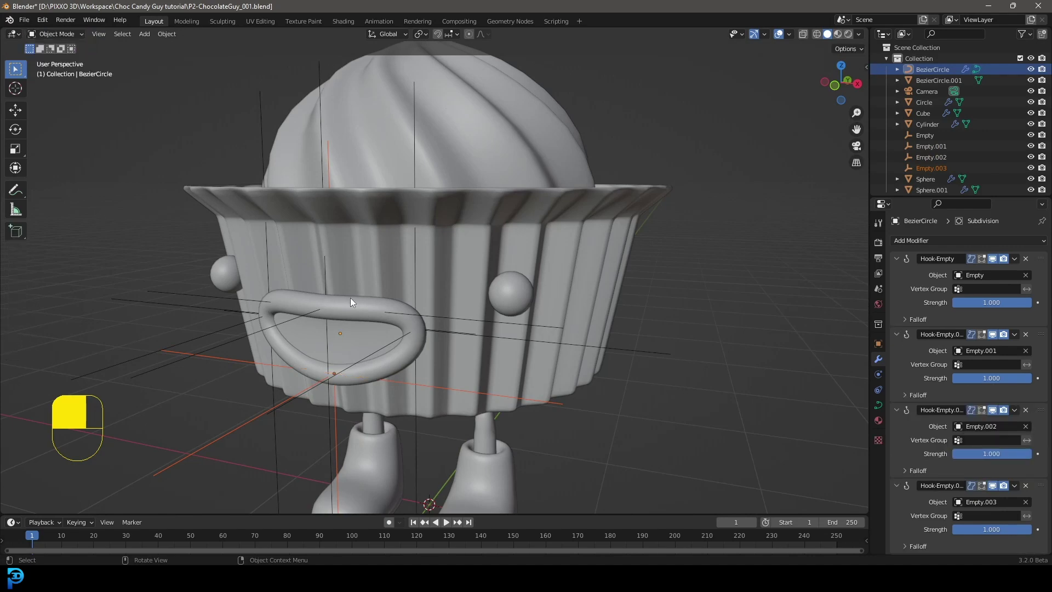
pyautogui.scroll(-3, 354, 305)
pyautogui.press('g')
pyautogui.click(364, 285)
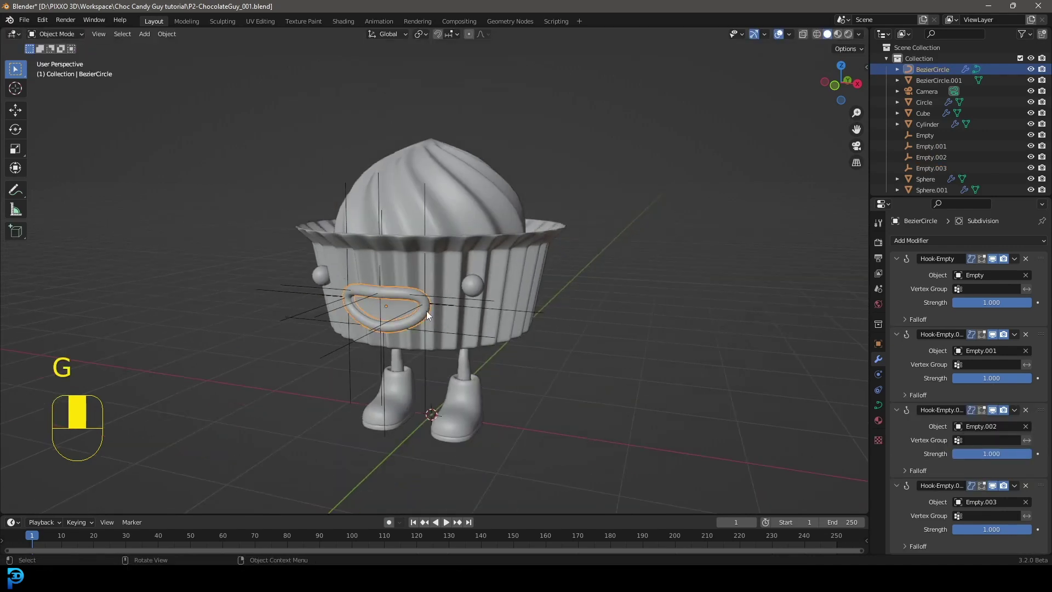
pyautogui.moveTo(896, 261); pyautogui.dragTo(899, 311)
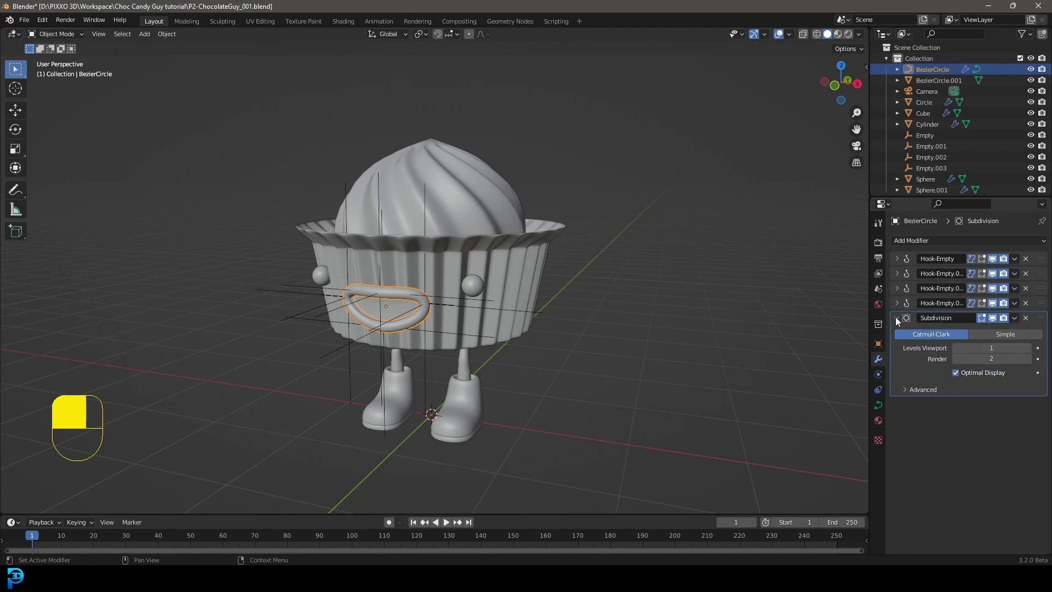
# Display the empty at the mouth's +X corner as a cube with a size of 0.1 m
pyautogui.scroll(3, 402, 314)
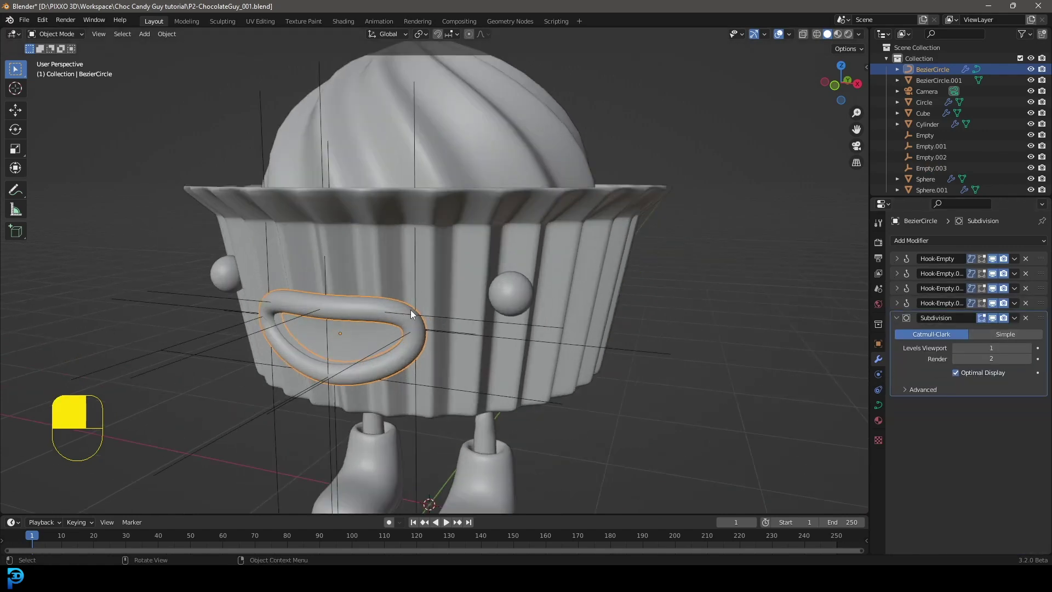
pyautogui.click(415, 276)
pyautogui.scroll(-4, 413, 275)
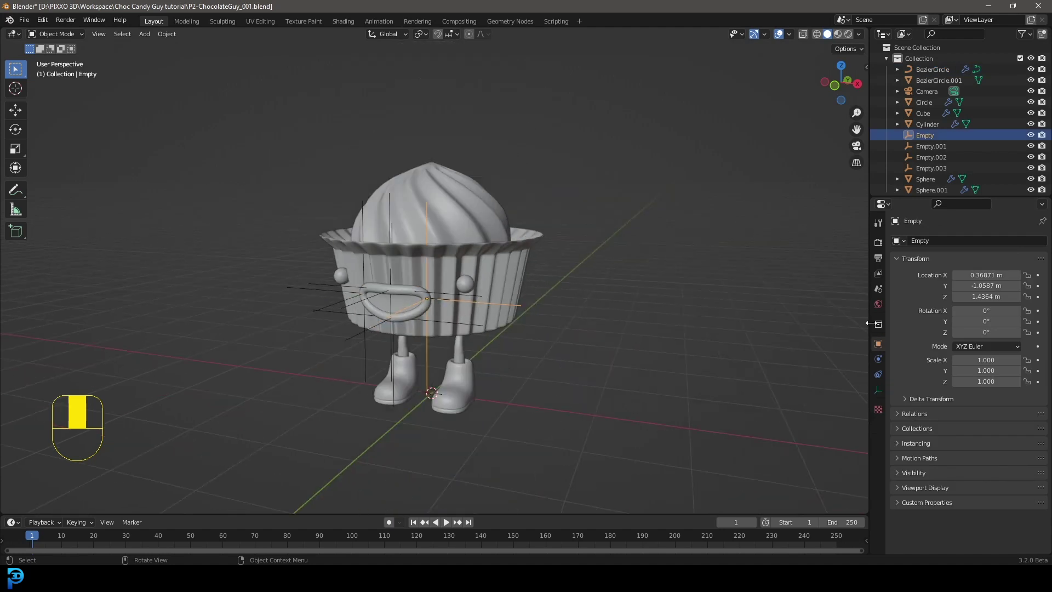
pyautogui.click(879, 389)
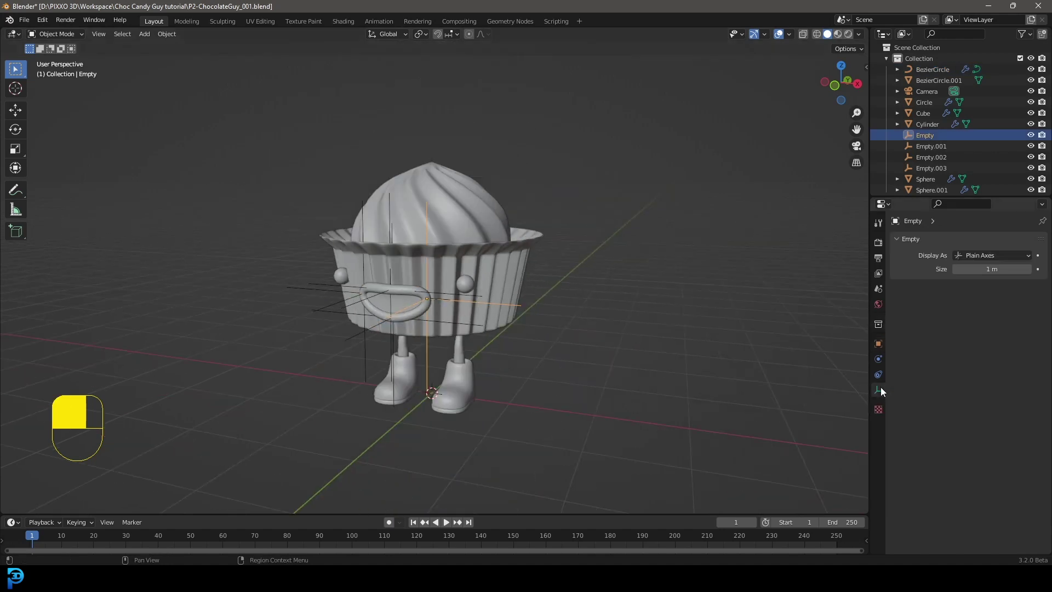
pyautogui.click(976, 255)
pyautogui.click(974, 316)
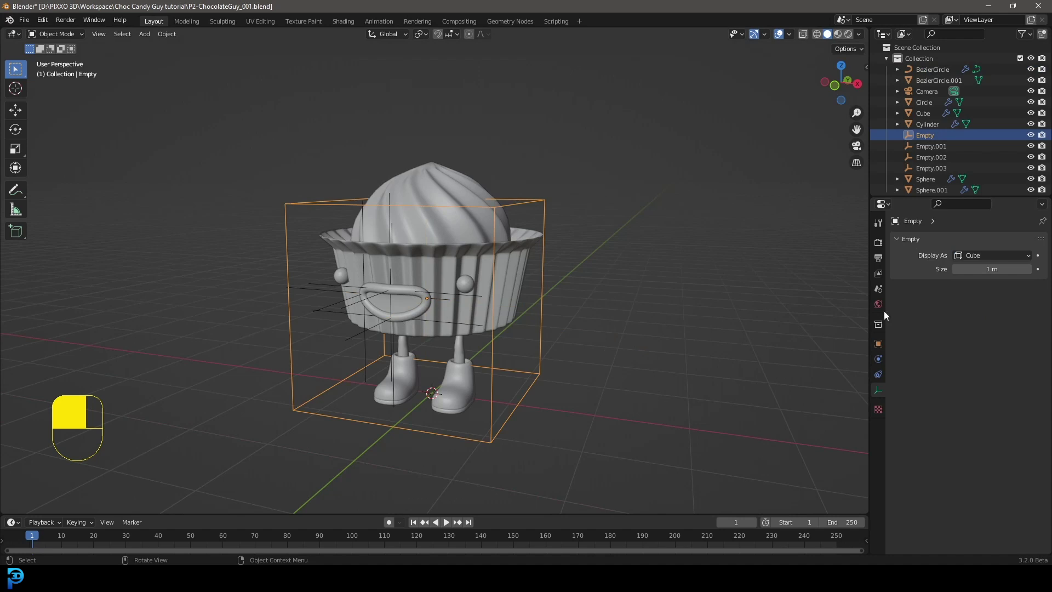
pyautogui.click(990, 269)
pyautogui.write('0.1')
pyautogui.press('Return')
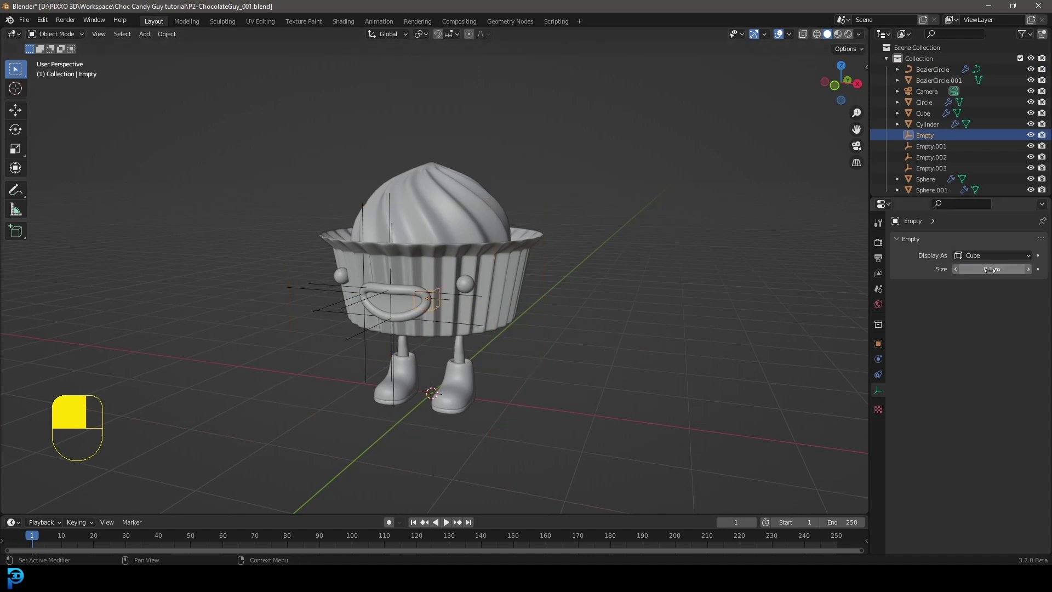
# Display the upper-lip, -X corner and lower-lip empties as cubes with a size of 0.1 m
pyautogui.scroll(2, 357, 179)
pyautogui.click(365, 160)
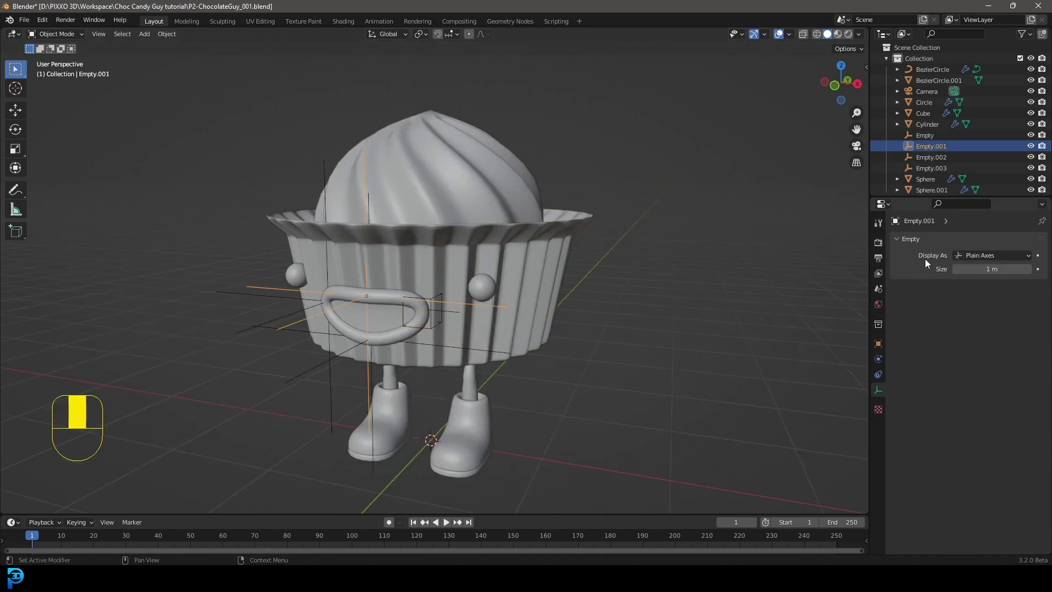
pyautogui.click(991, 255)
pyautogui.click(980, 314)
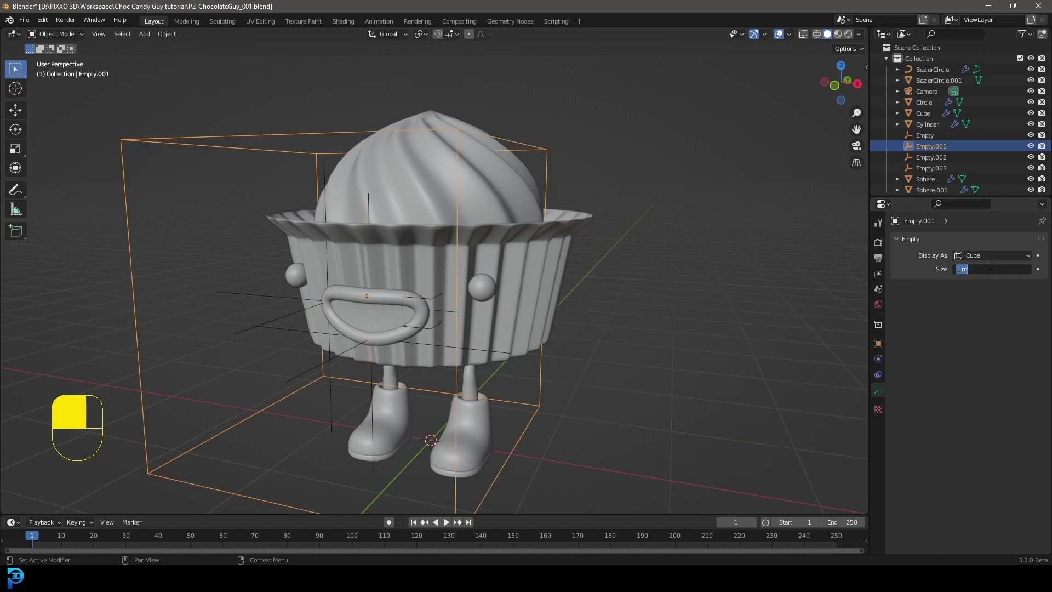
pyautogui.click(931, 156)
pyautogui.click(995, 256)
pyautogui.click(981, 313)
pyautogui.click(932, 168)
pyautogui.moveTo(751, 174); pyautogui.dragTo(379, 289, button='middle')
pyautogui.scroll(1, 380, 289)
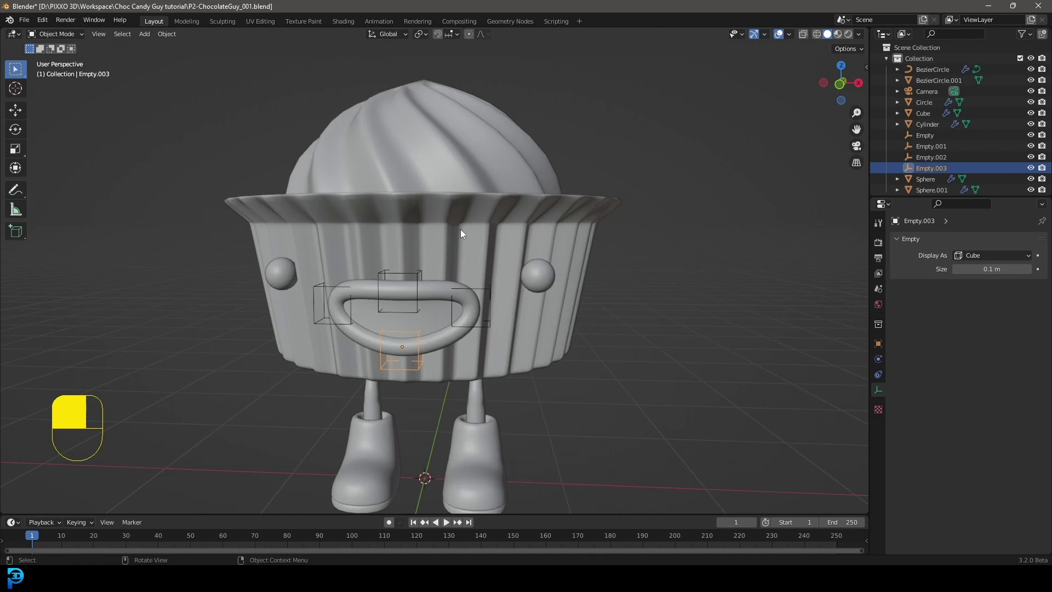
# Try moving the +X corner and upper-lip empties to test how the hooks deform the mouth
pyautogui.click(472, 291)
pyautogui.scroll(1, 473, 290)
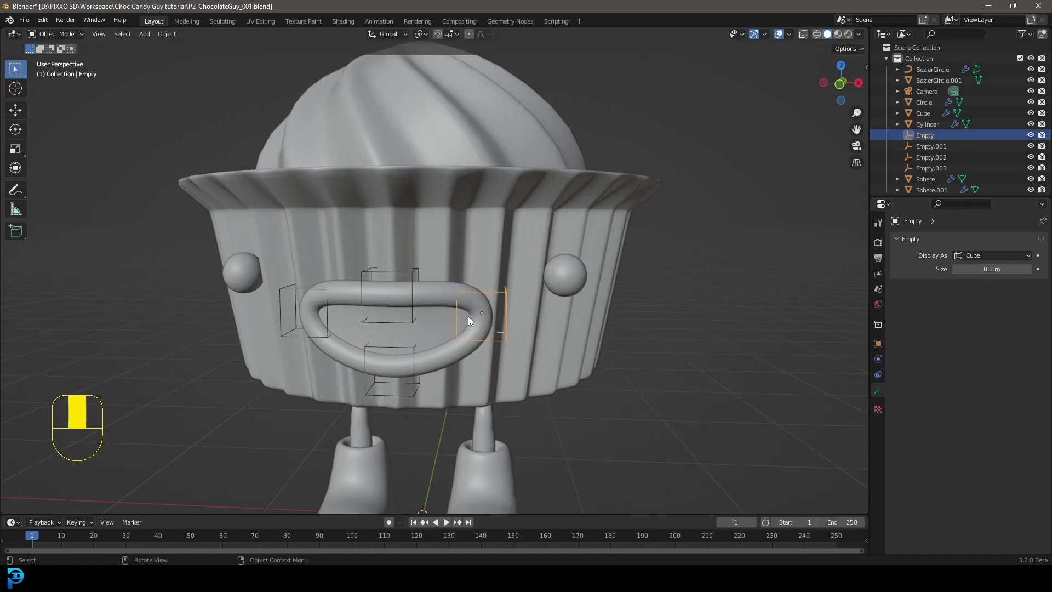
pyautogui.press('g')
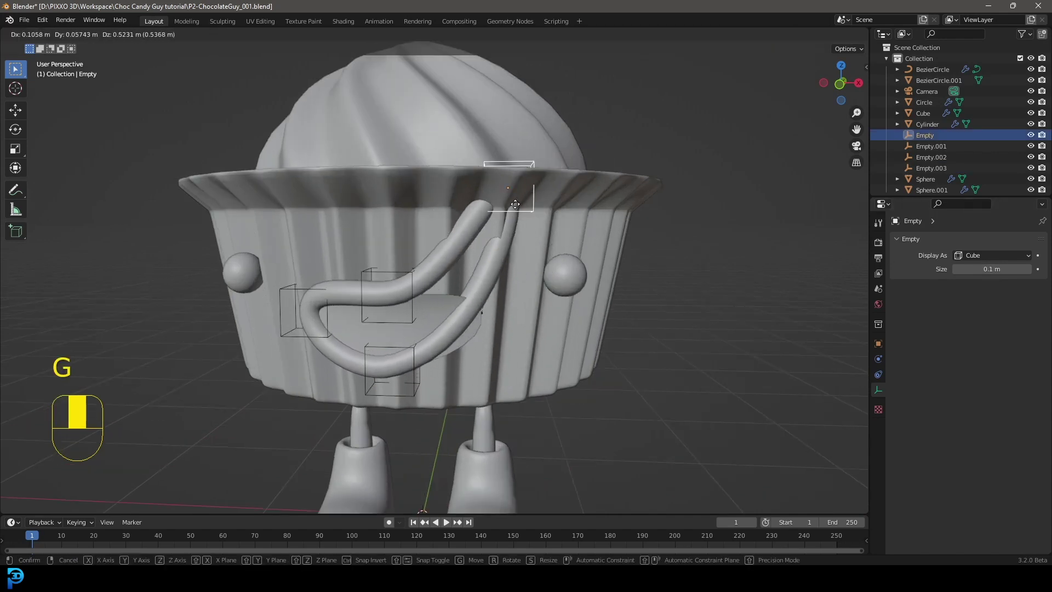
pyautogui.rightClick(565, 203)
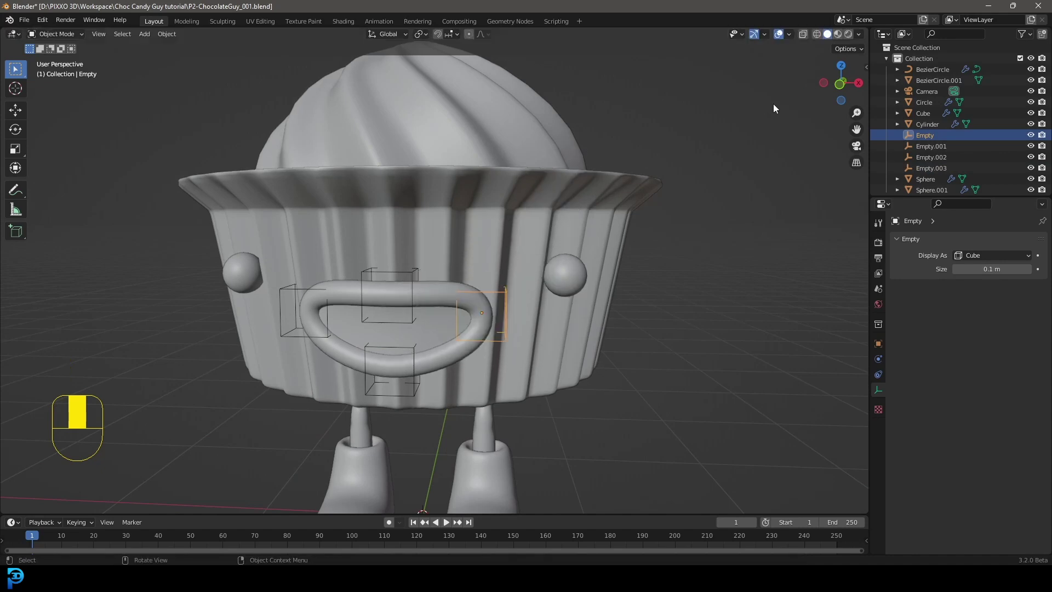
pyautogui.press('KP_1')
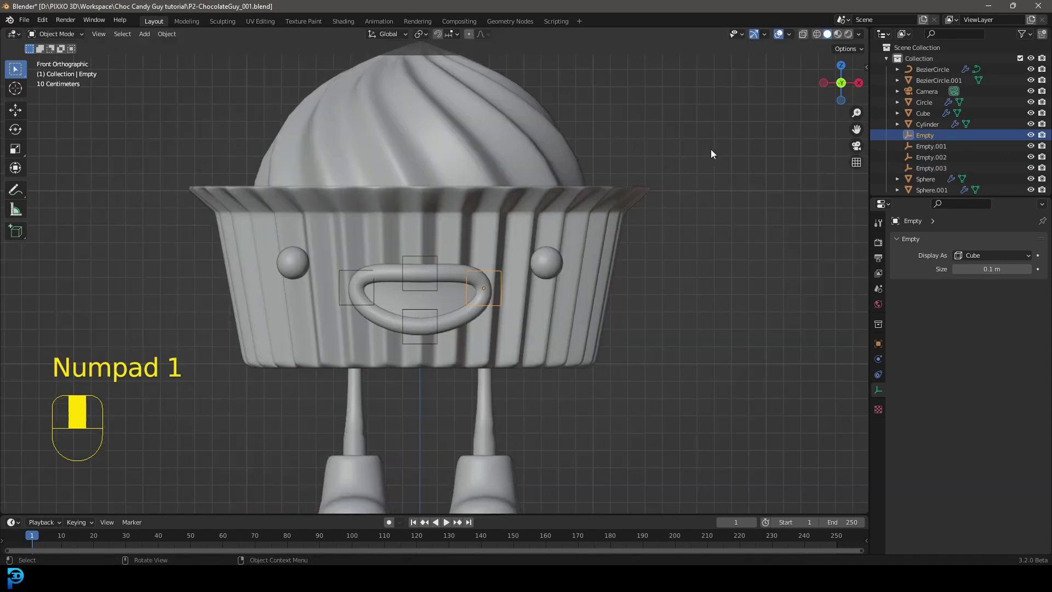
pyautogui.scroll(3, 386, 271)
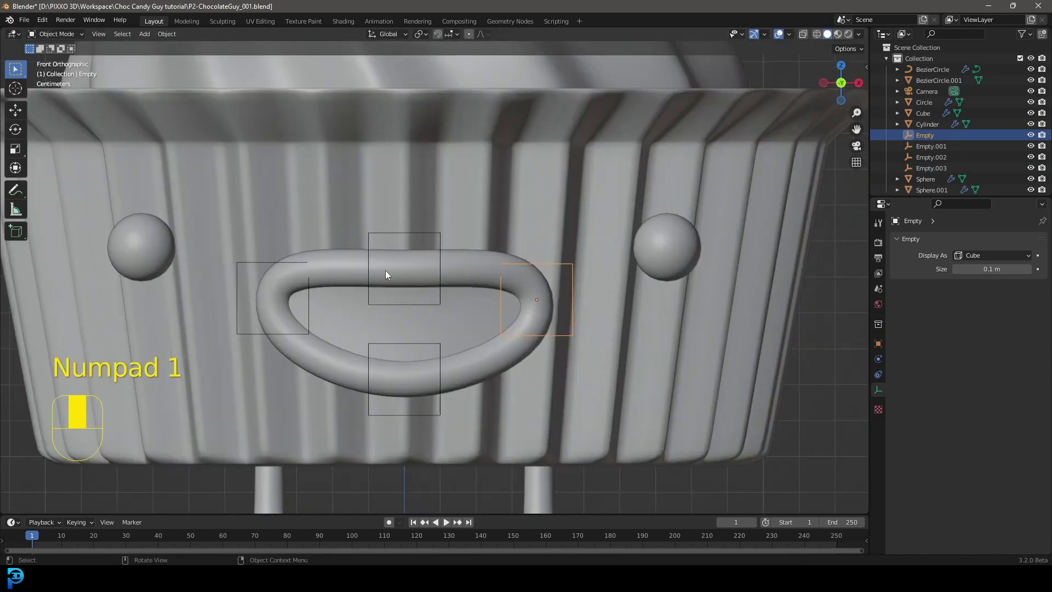
pyautogui.click(395, 233)
pyautogui.press('g')
pyautogui.rightClick(410, 206)
# Deselect everything and add a single-bone armature at the world origin between the character's feet
pyautogui.scroll(-3, 468, 216)
pyautogui.scroll(-3, 468, 220)
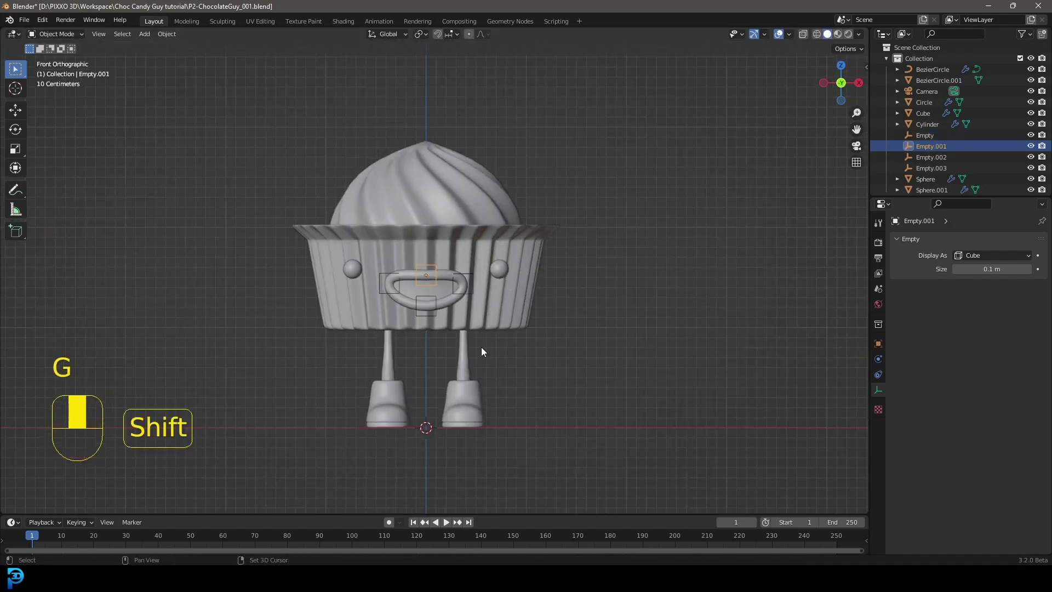
pyautogui.keyDown('shift'); pyautogui.moveTo(481, 348); pyautogui.dragTo(494, 289, button='middle'); pyautogui.keyUp('shift')
pyautogui.hotkey('alt', 'a')
pyautogui.scroll(2, 395, 443)
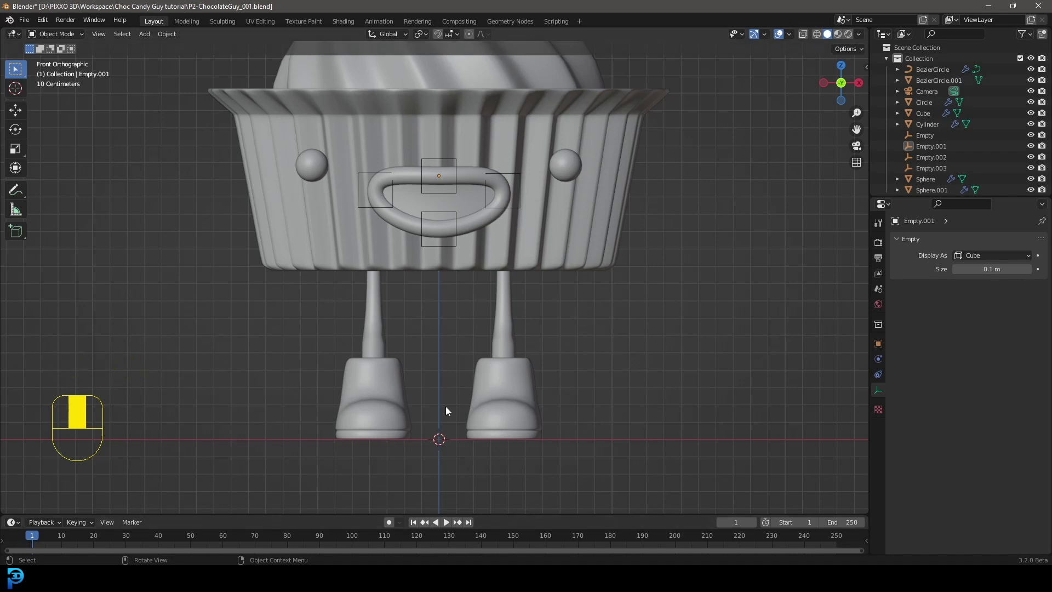
pyautogui.hotkey('shift', 's')
pyautogui.scroll(-3, 534, 306)
pyautogui.hotkey('shift', 'a')
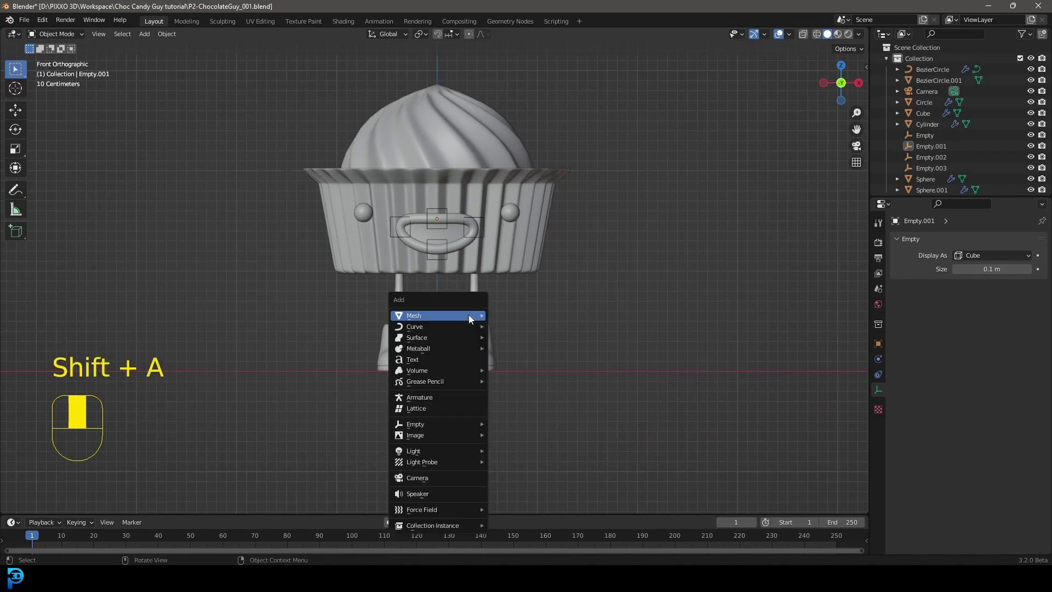
pyautogui.click(456, 396)
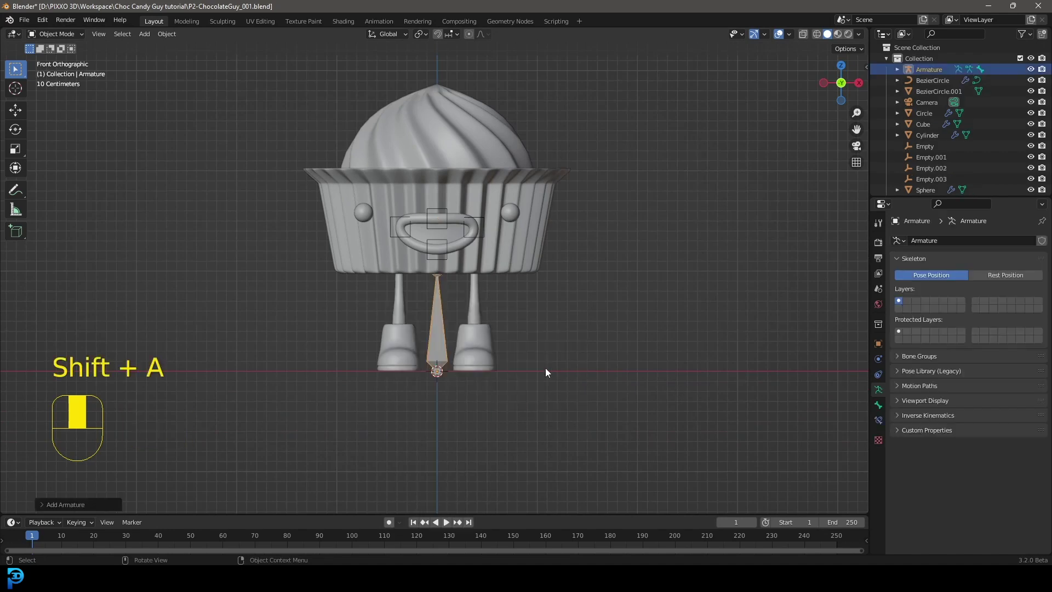
# Set the armature's viewport display type to B-Bone
pyautogui.scroll(3, 433, 333)
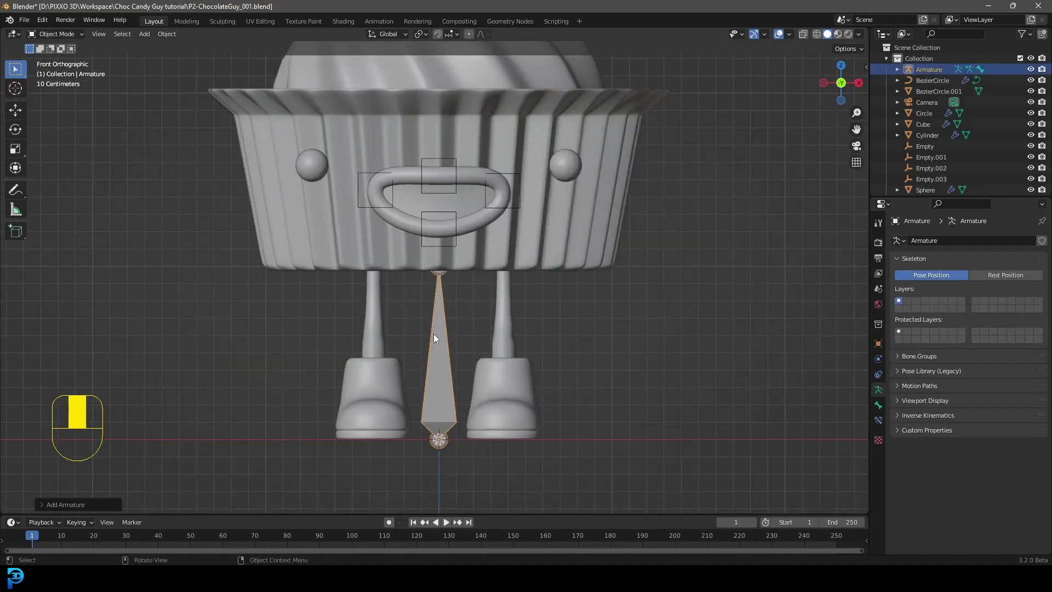
pyautogui.click(879, 404)
pyautogui.click(904, 303)
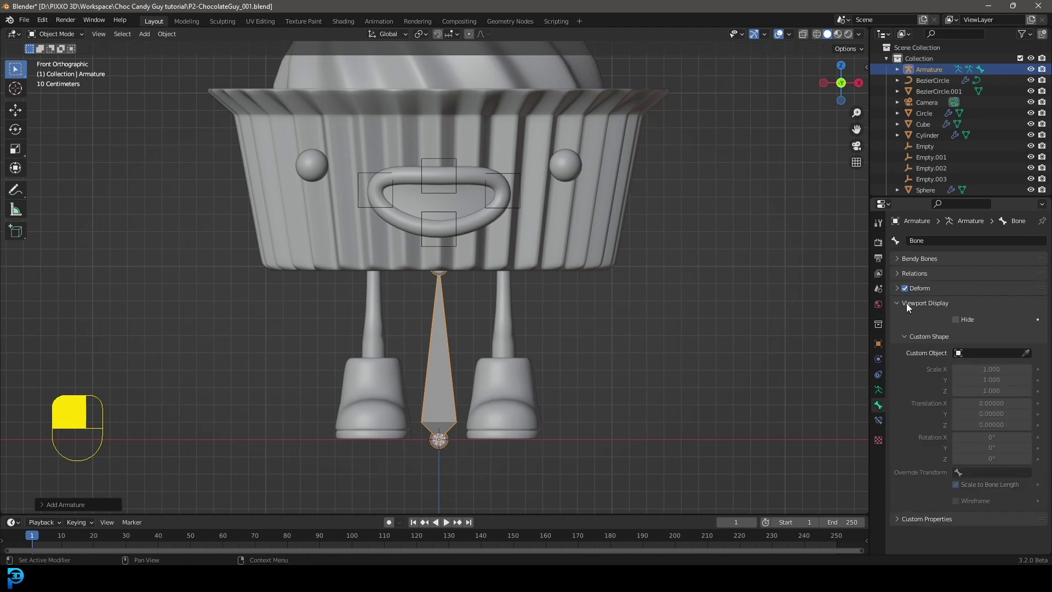
pyautogui.click(878, 390)
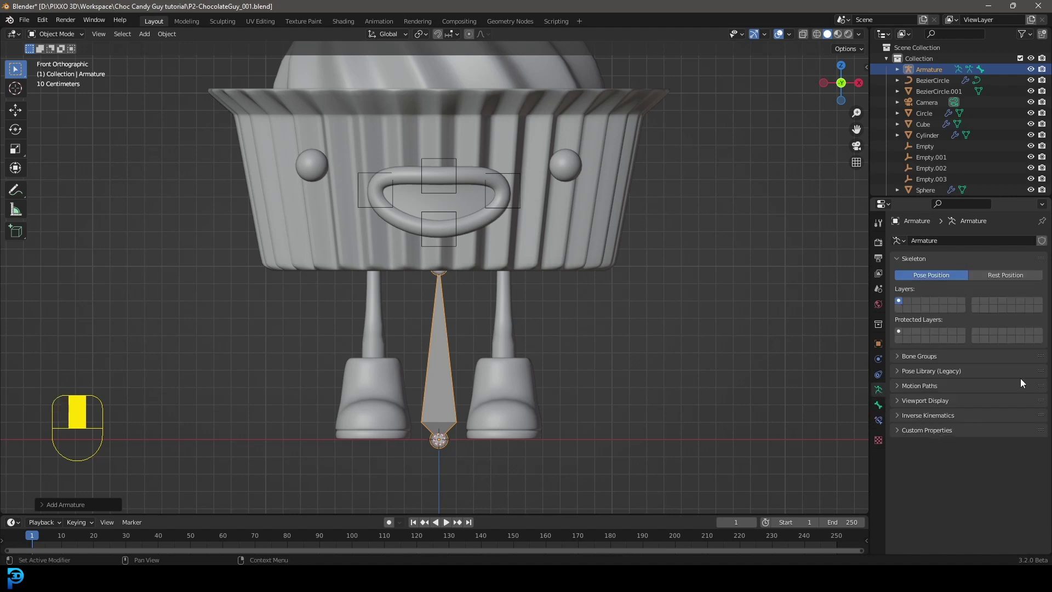
pyautogui.click(903, 357)
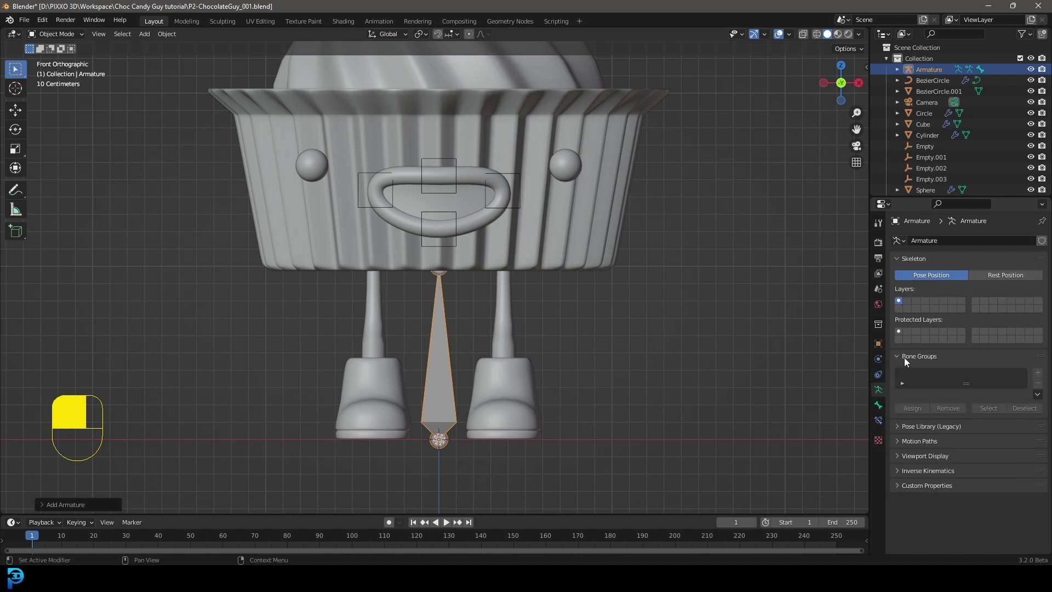
pyautogui.click(921, 455)
pyautogui.scroll(-1, 967, 433)
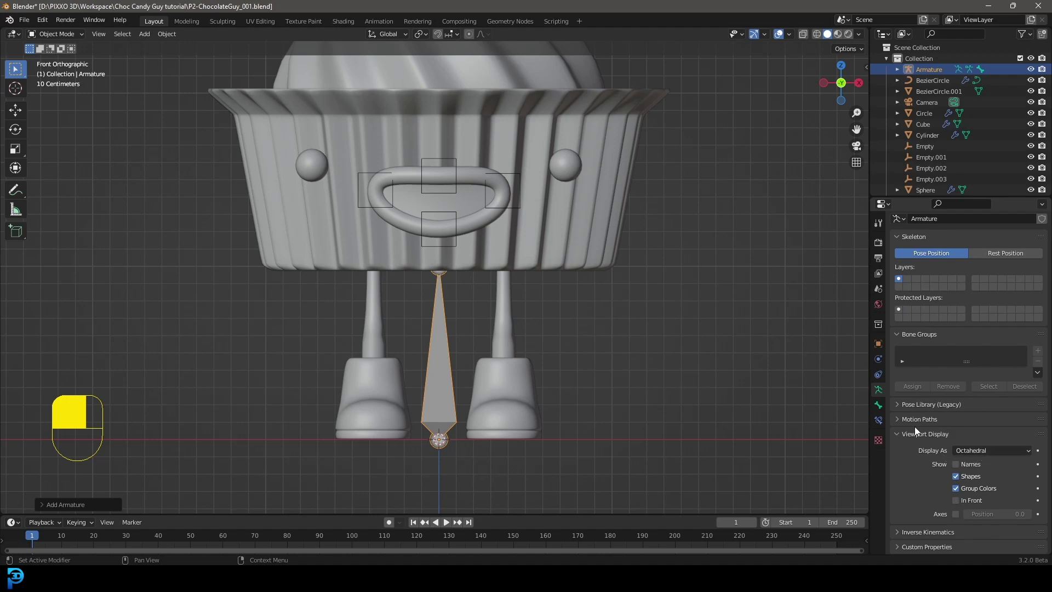
pyautogui.click(980, 450)
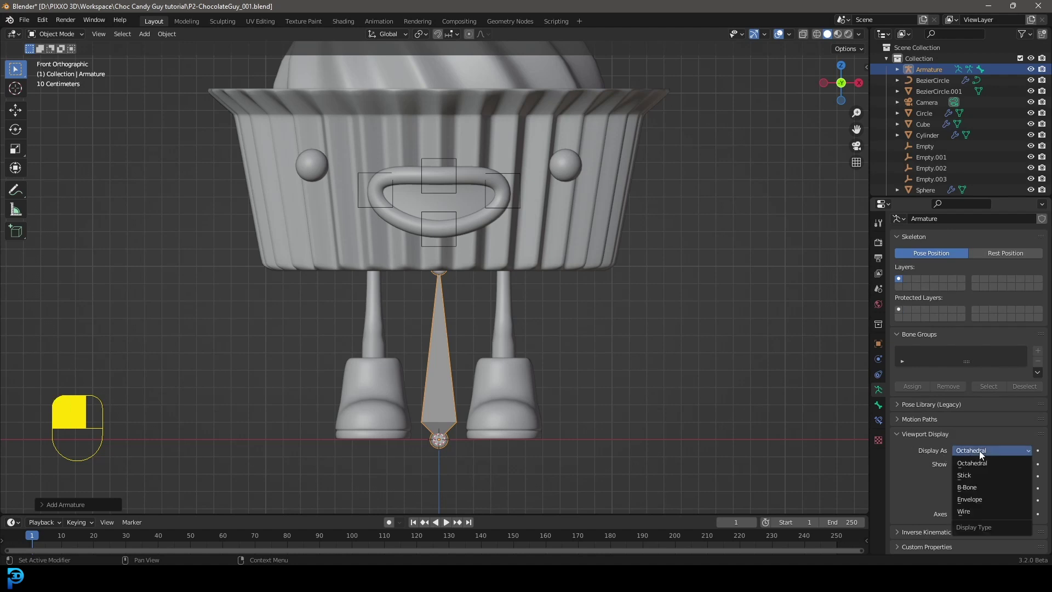
pyautogui.click(982, 487)
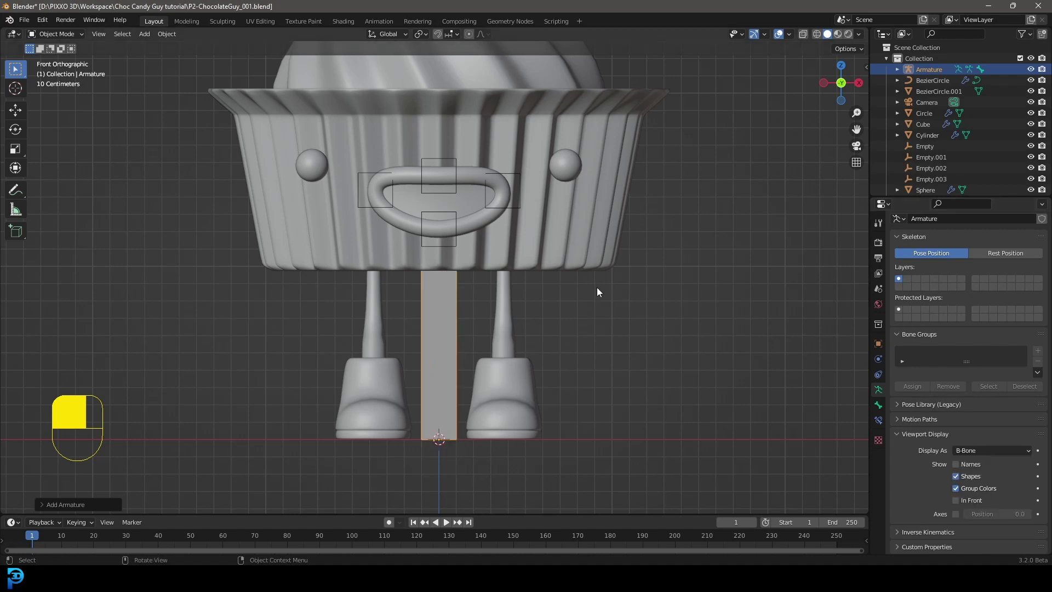
# In Edit Mode with wireframe shading, lower the bone's tip to shorten the bone to about 0.53 m
pyautogui.scroll(-2, 498, 296)
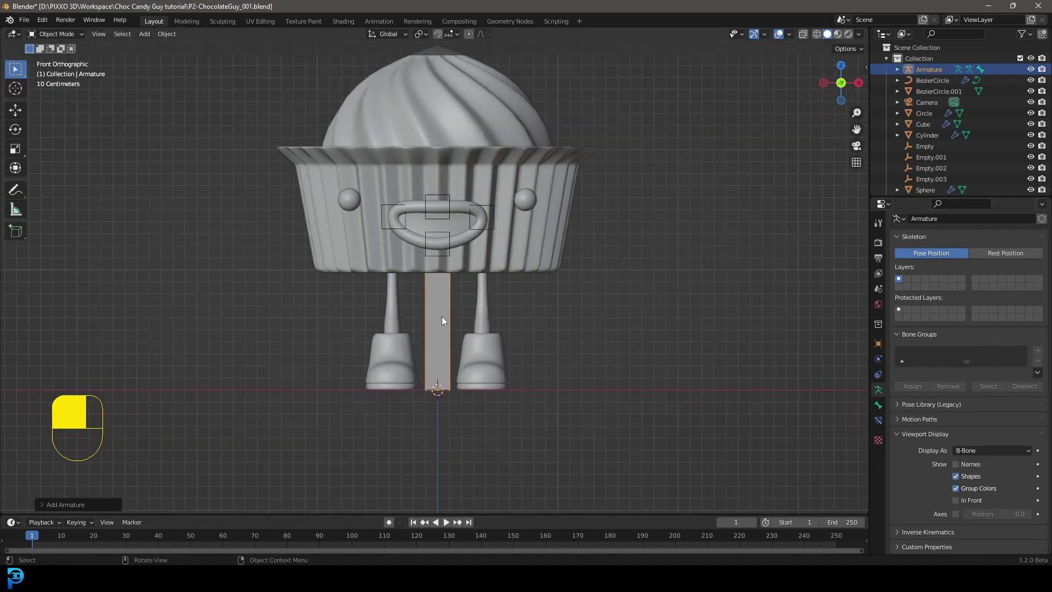
pyautogui.click(54, 34)
pyautogui.click(59, 57)
pyautogui.press('z')
pyautogui.click(408, 266)
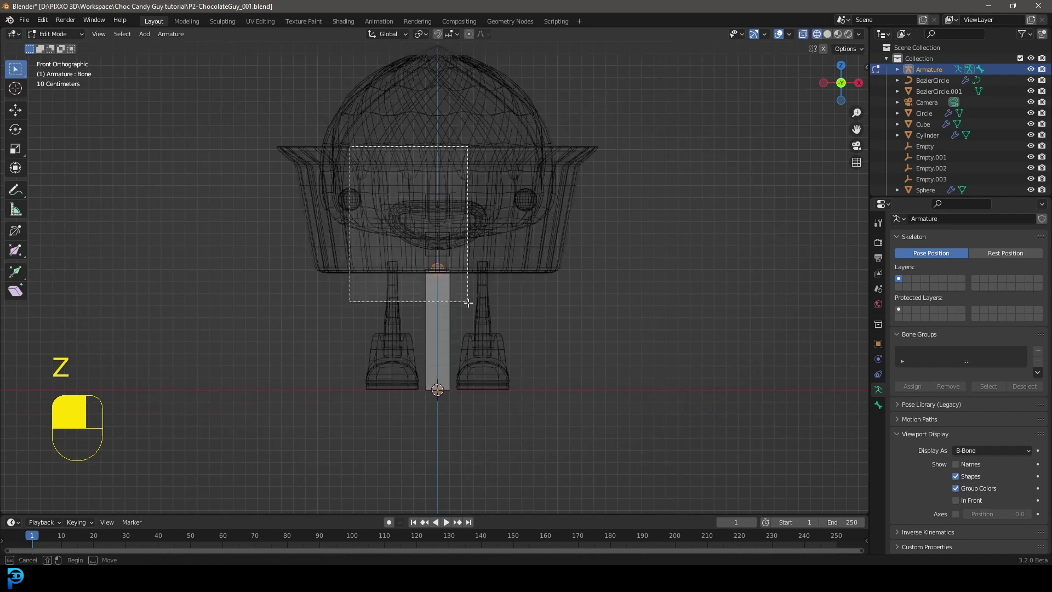
pyautogui.press('g')
pyautogui.click(437, 318)
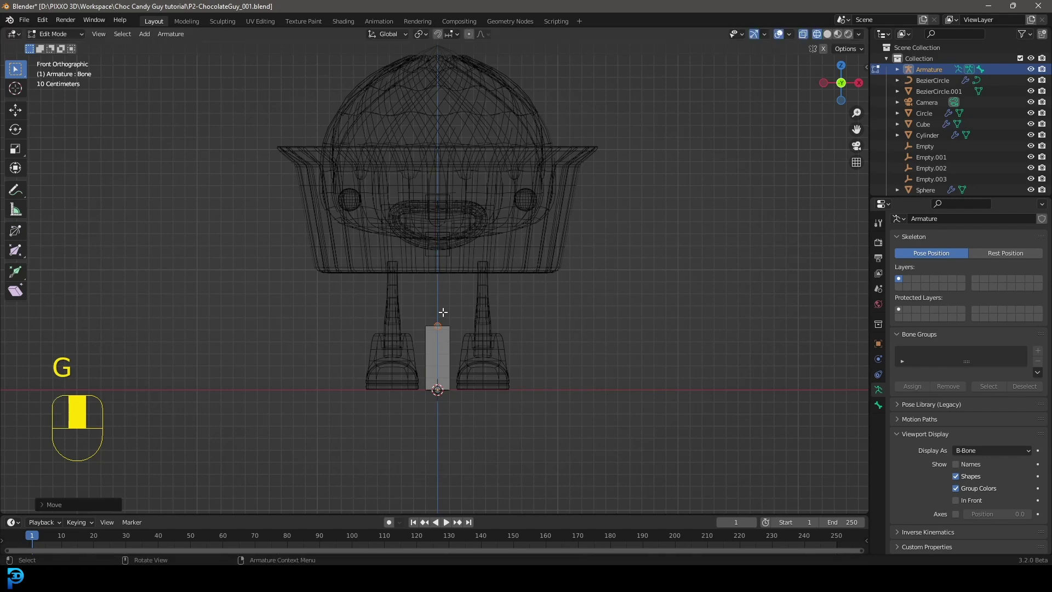
pyautogui.press('g')
pyautogui.click(439, 319)
pyautogui.scroll(3, 457, 407)
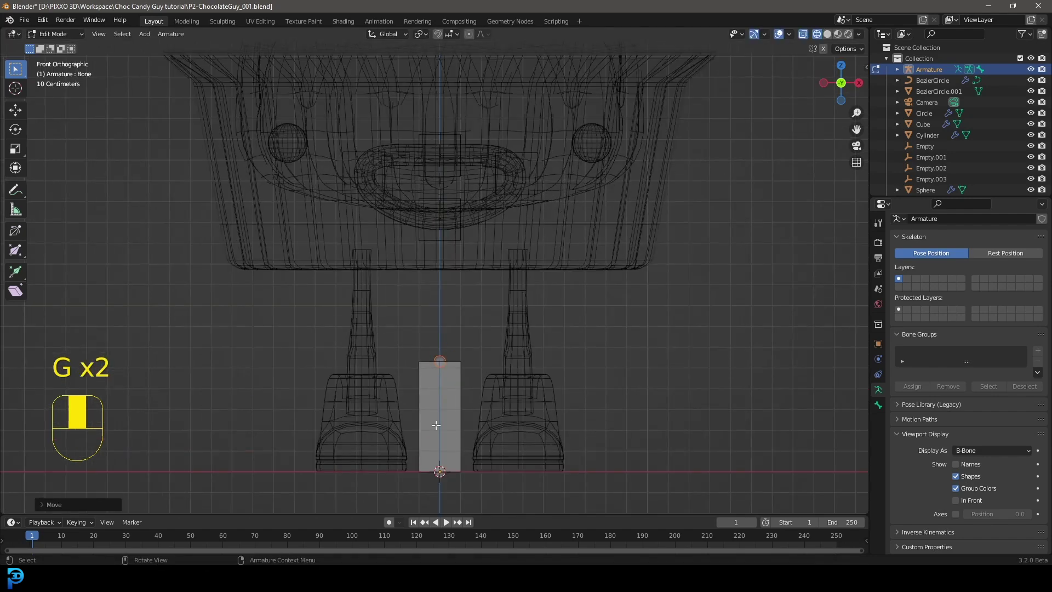
# Select the whole bone and scale its B-Bone thickness down to about 0.33
pyautogui.click(457, 407)
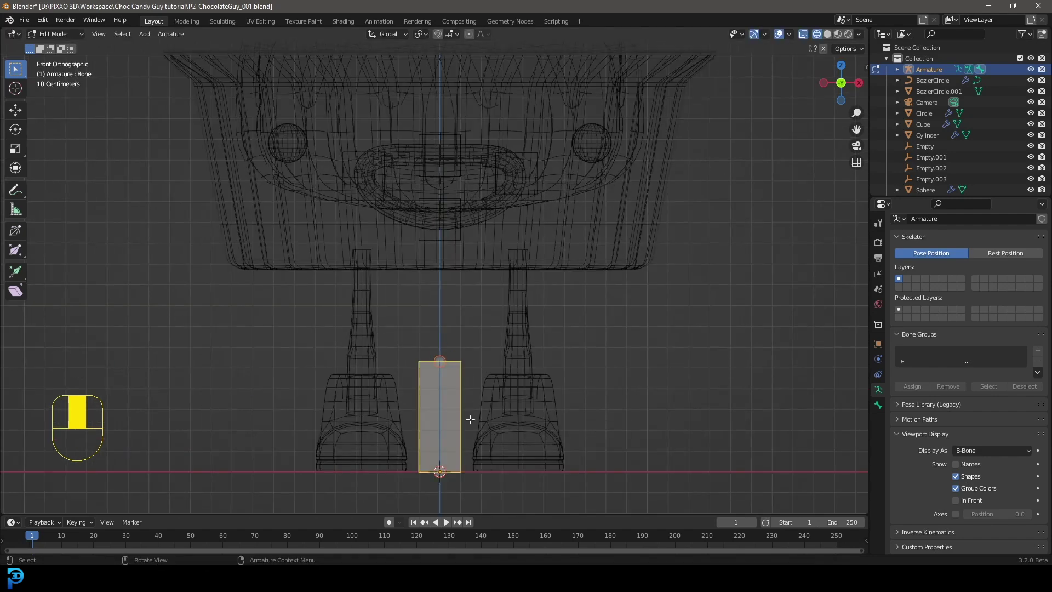
pyautogui.scroll(-3, 464, 386)
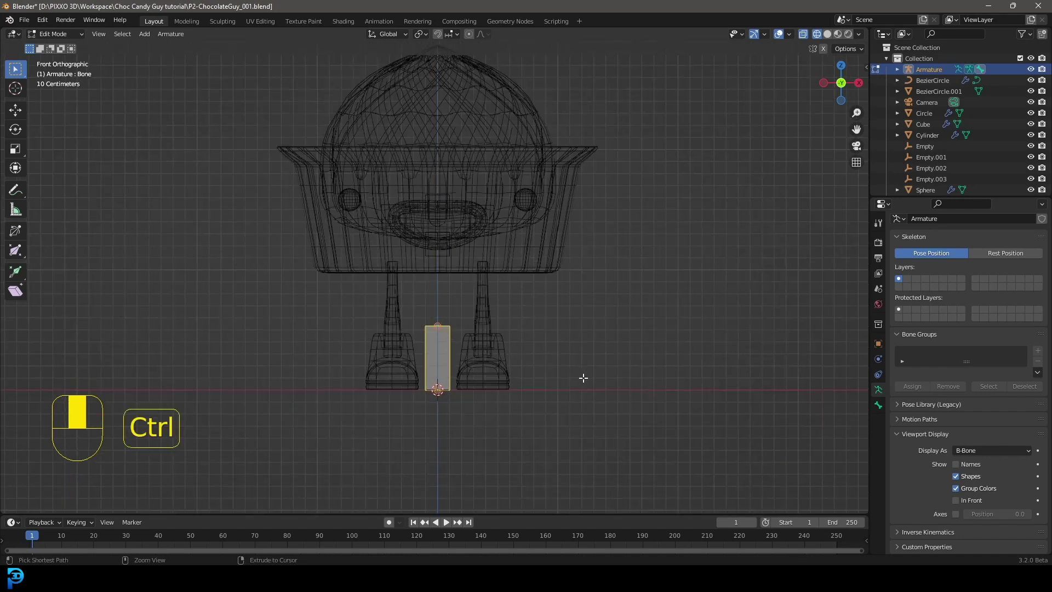
pyautogui.hotkey('ctrl', 'alt', 's')
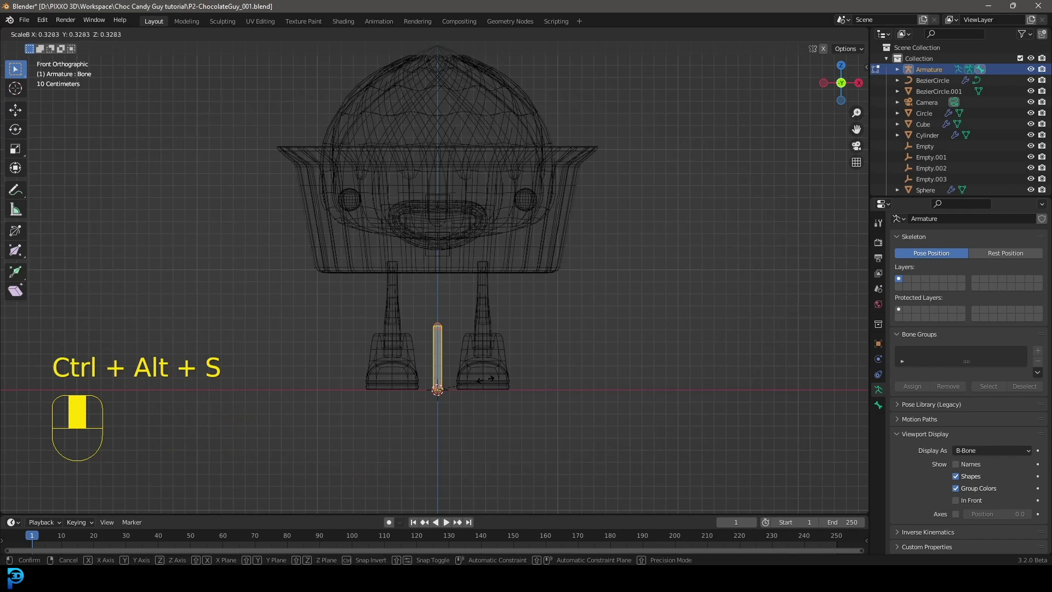
pyautogui.click(487, 379)
pyautogui.scroll(2, 592, 336)
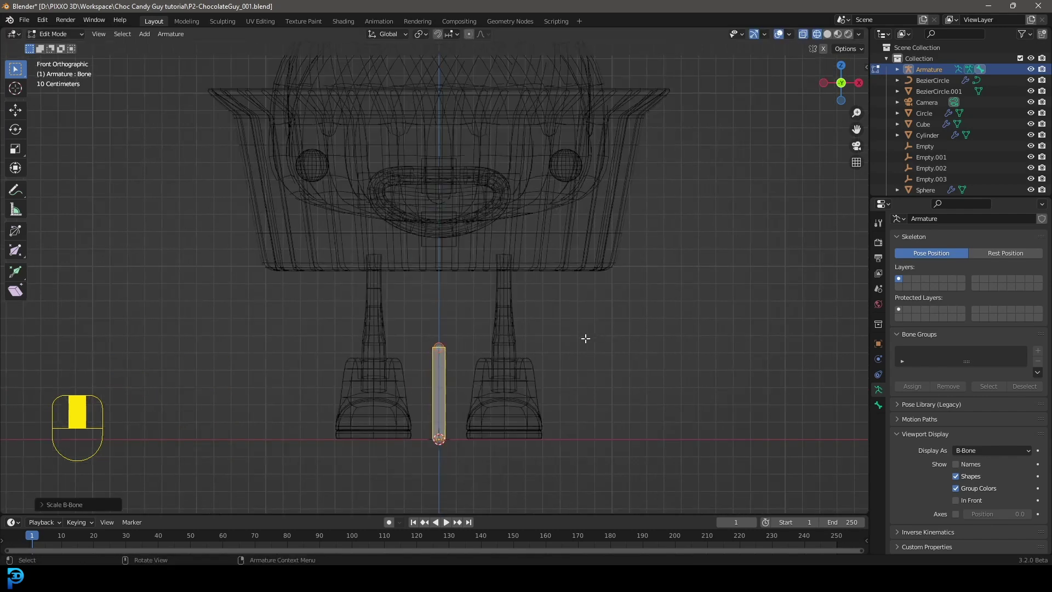
# Rename the bone between the feet as Root
pyautogui.click(878, 405)
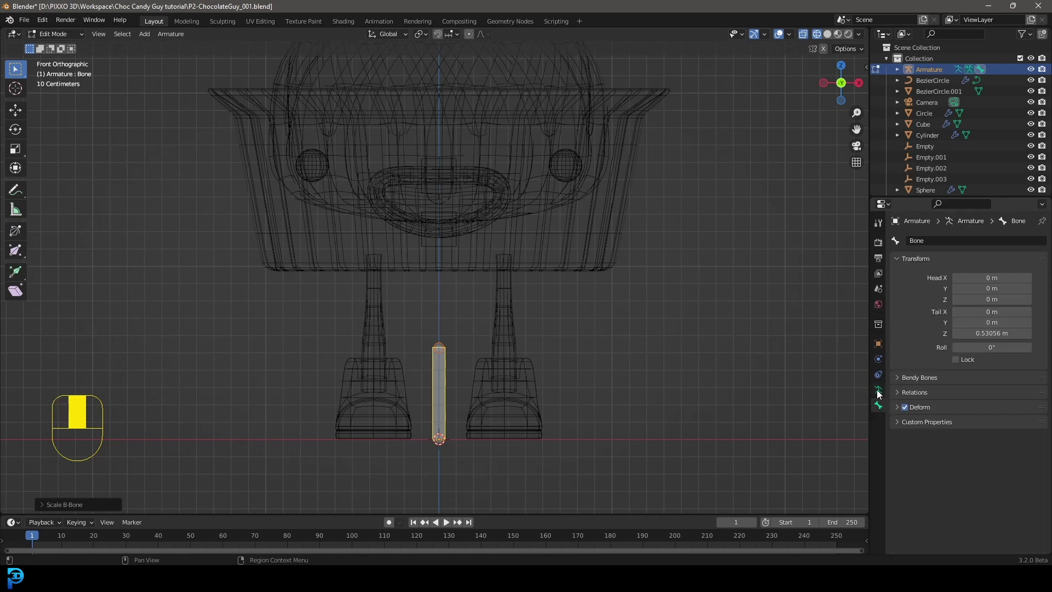
pyautogui.click(879, 390)
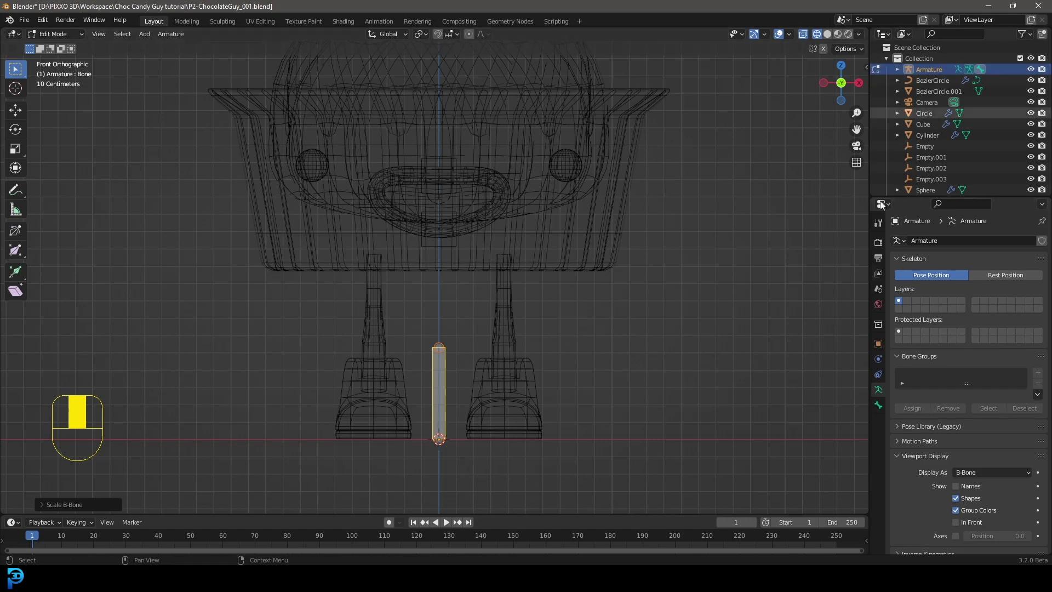
pyautogui.click(878, 406)
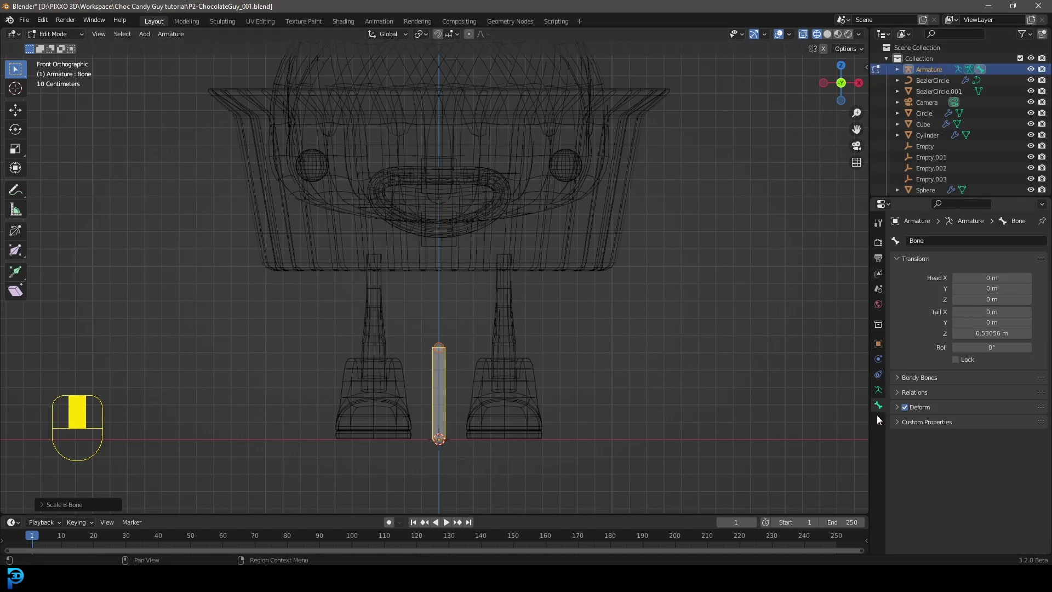
pyautogui.click(929, 241)
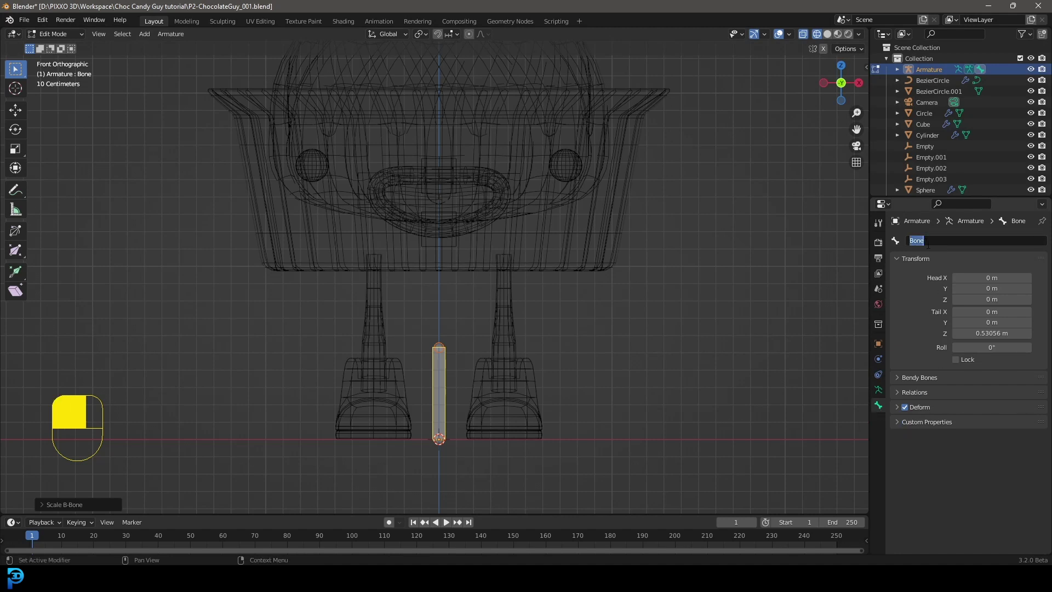
pyautogui.write('Root')
pyautogui.press('Return')
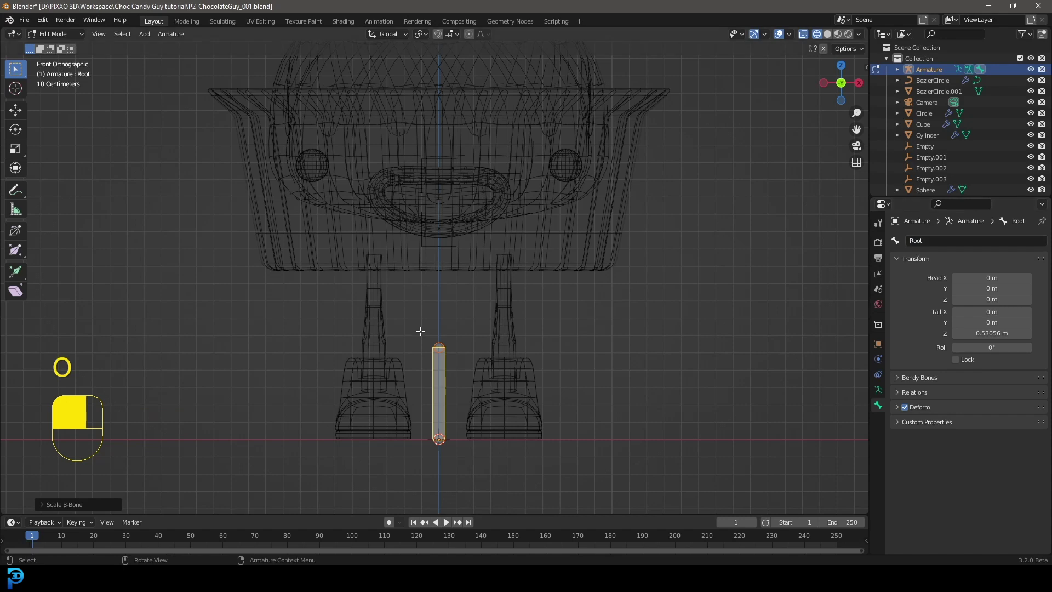
# Duplicate the Root bone and move the copy about 1.15 m up the Z axis into the cupcake body
pyautogui.scroll(1, 443, 388)
pyautogui.scroll(-2, 443, 389)
pyautogui.hotkey('shift', 'd')
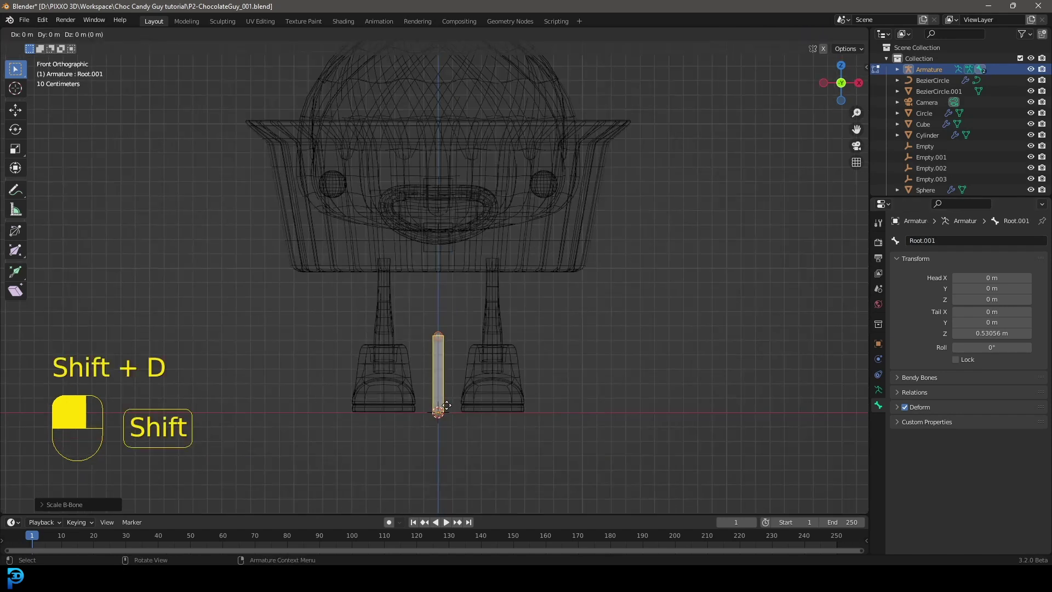
pyautogui.press('z')
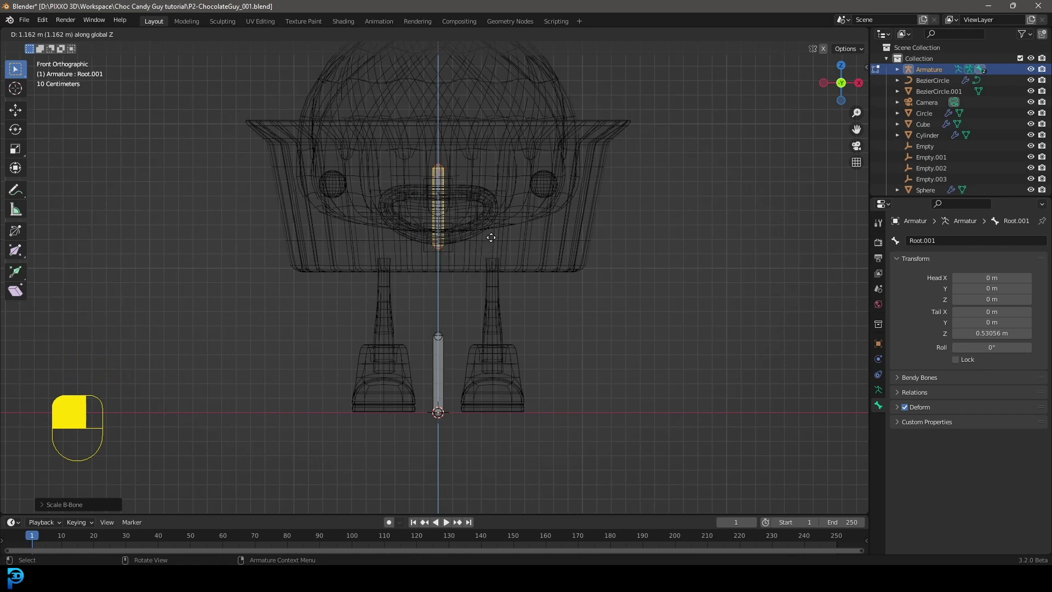
pyautogui.click(482, 235)
# Raise the duplicated bone's tip to a height of about 2.64 m, near the top of the frosting
pyautogui.scroll(-2, 483, 234)
pyautogui.keyDown('shift'); pyautogui.moveTo(483, 235); pyautogui.dragTo(466, 260, button='middle'); pyautogui.keyUp('shift')
pyautogui.scroll(2, 466, 260)
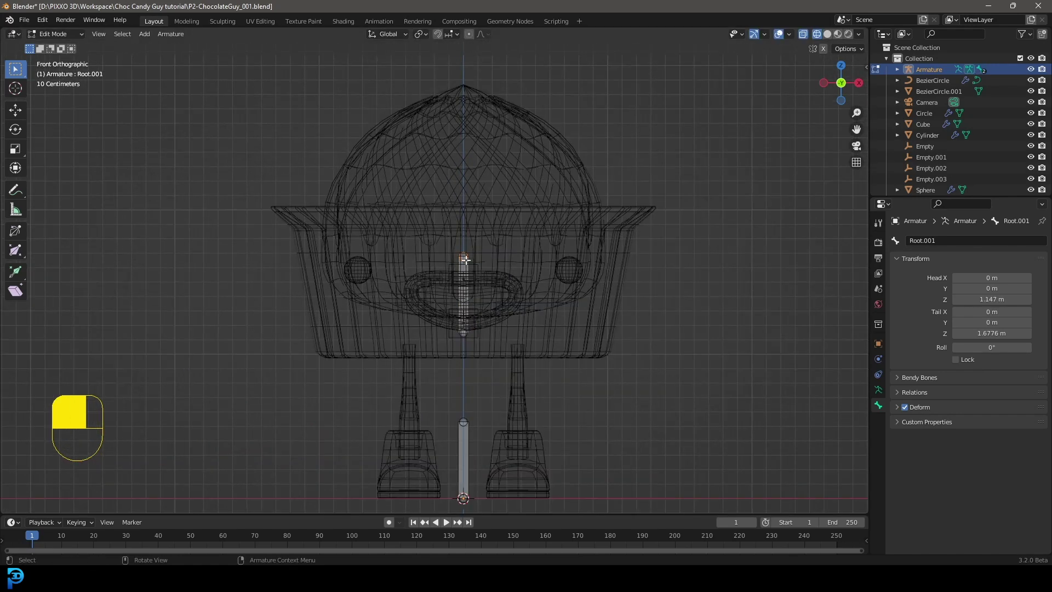
pyautogui.press('g')
pyautogui.click(472, 122)
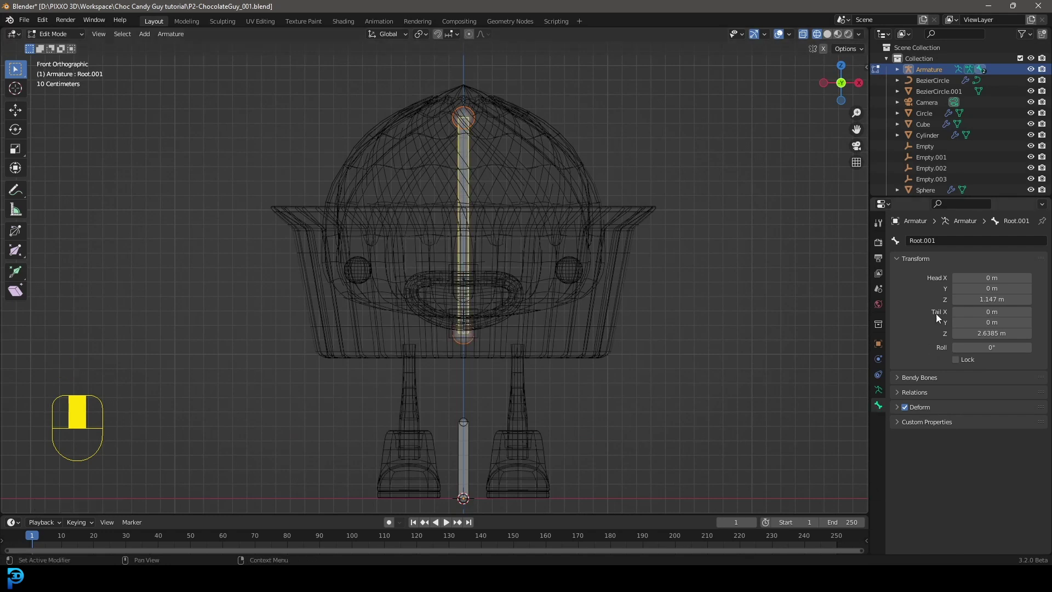
# Rename the long bone inside the cupcake as Body
pyautogui.click(929, 241)
pyautogui.write('Body')
pyautogui.click(496, 261)
# Parent the Body bone to the Root bone, keeping its offset
pyautogui.moveTo(601, 308); pyautogui.dragTo(457, 248, button='middle')
pyautogui.press('shift')
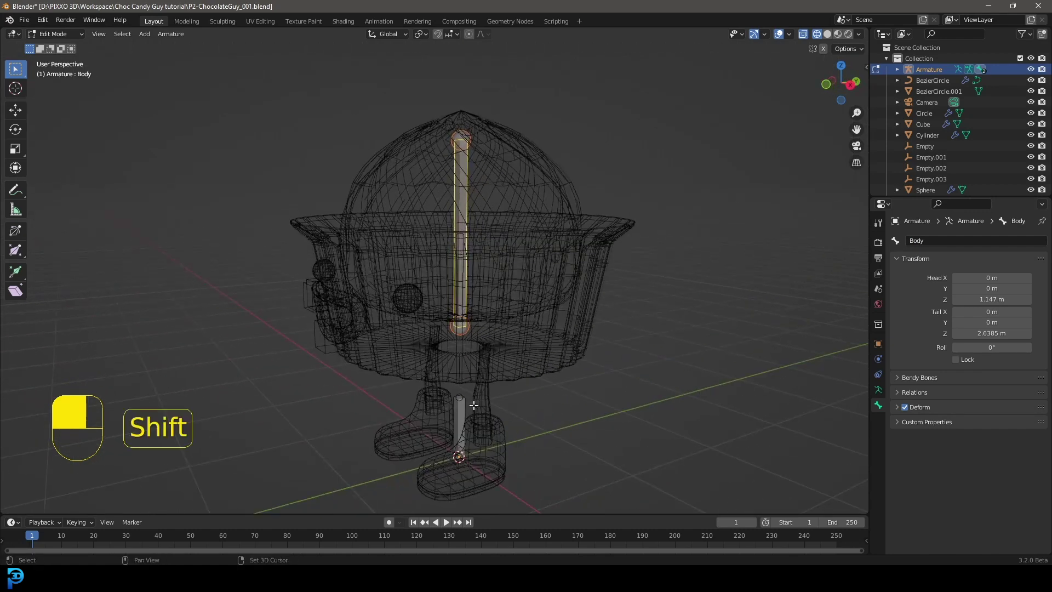
pyautogui.keyDown('shift'); pyautogui.click(453, 421); pyautogui.keyUp('shift')
pyautogui.moveTo(453, 421); pyautogui.dragTo(507, 350, button='middle')
pyautogui.hotkey('ctrl', 'p')
pyautogui.click(469, 425)
# Try moving the Root bone to test its parent relation with the Body bone
pyautogui.click(463, 133)
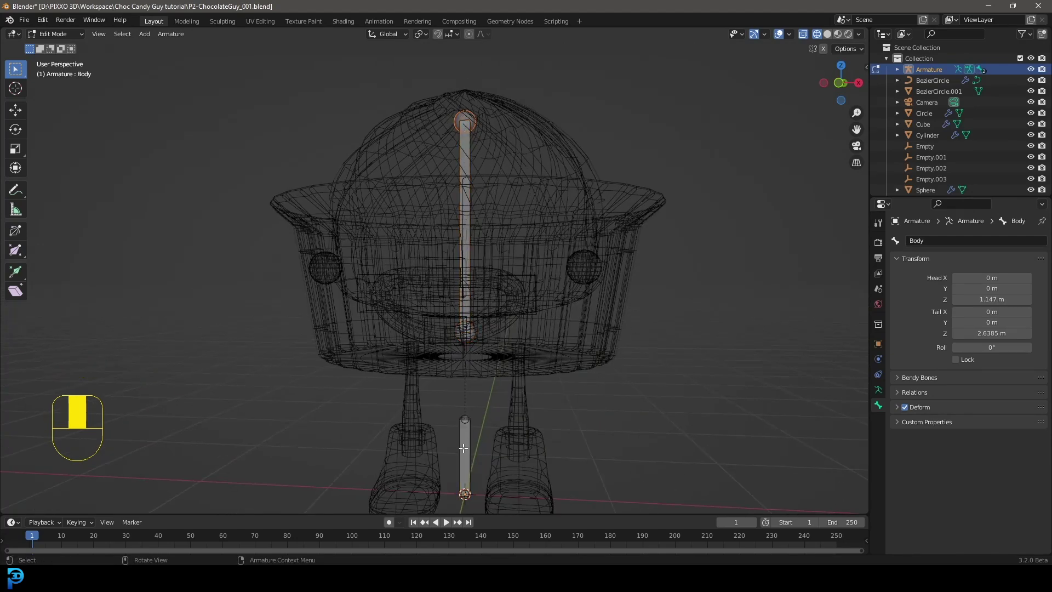
pyautogui.moveTo(463, 448); pyautogui.dragTo(470, 347, button='middle')
pyautogui.click(470, 348)
pyautogui.press('g')
pyautogui.rightClick(483, 337)
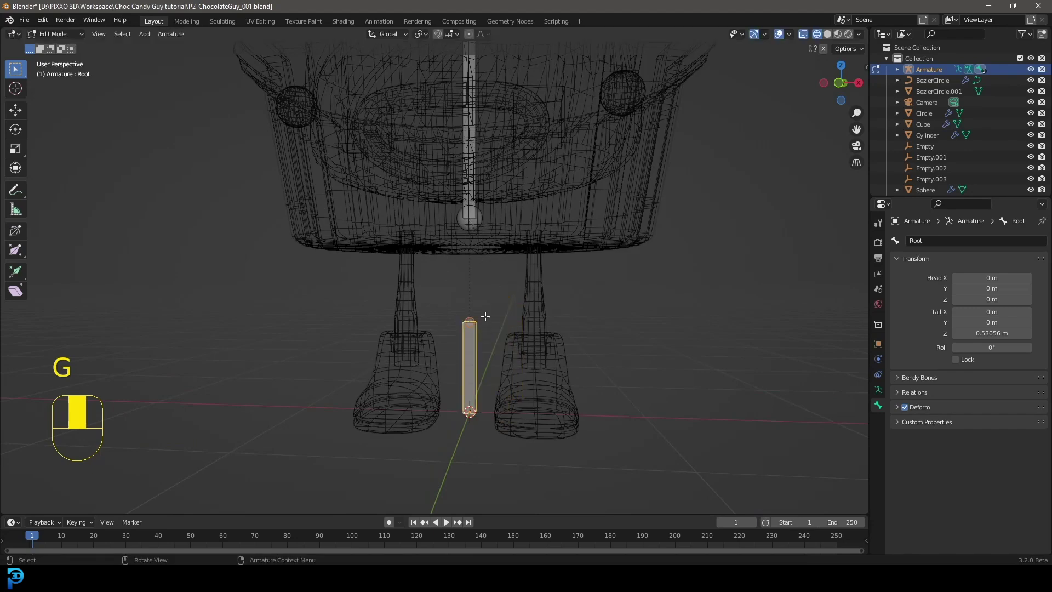
# Return the viewport to solid shading, then turn X-ray on and off again
pyautogui.moveTo(499, 332); pyautogui.dragTo(435, 144, button='middle')
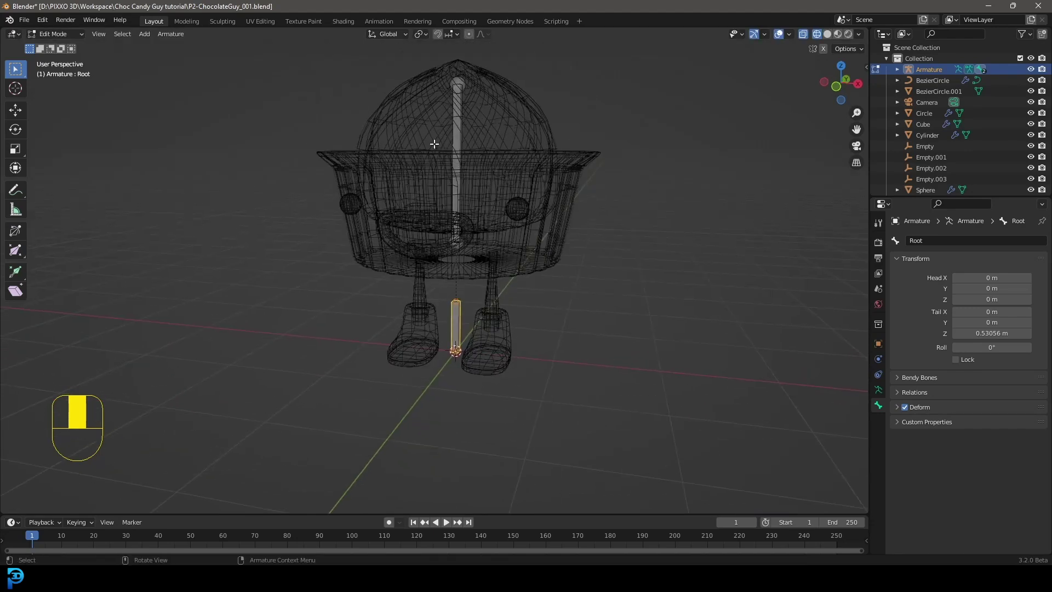
pyautogui.press('z')
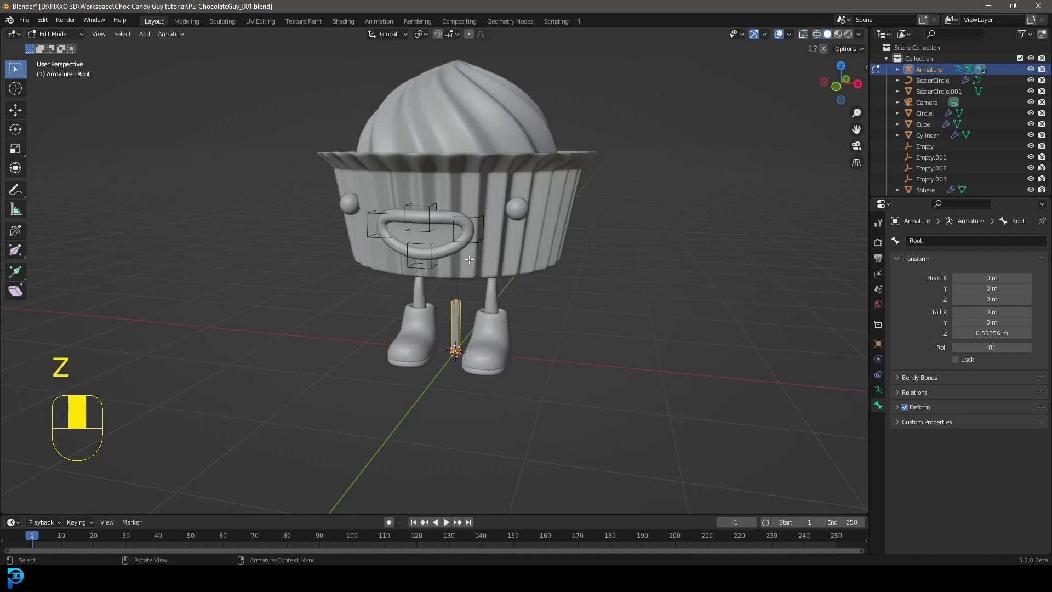
pyautogui.click(806, 33)
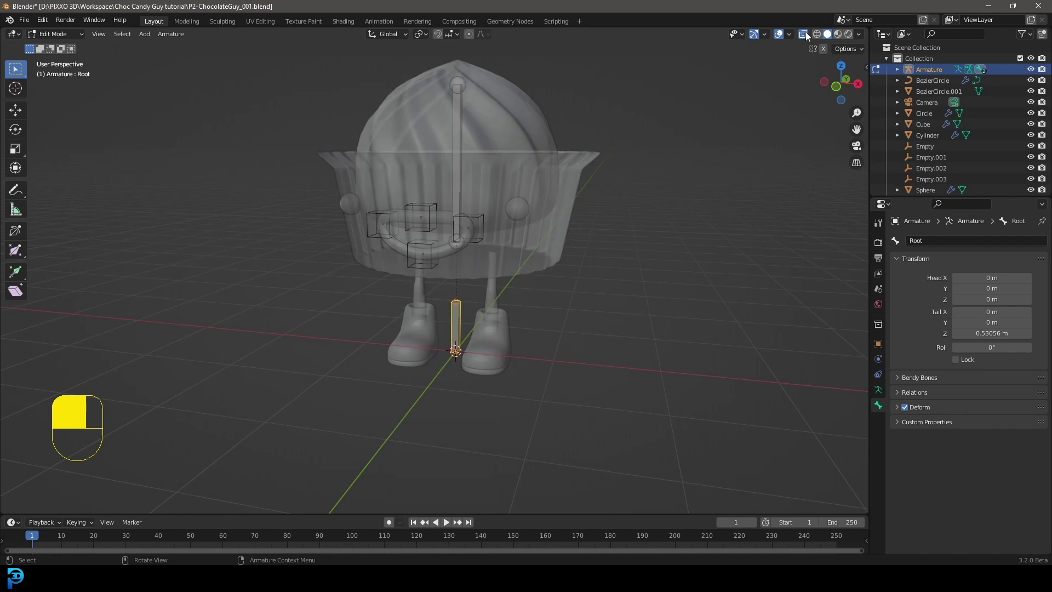
pyautogui.click(804, 34)
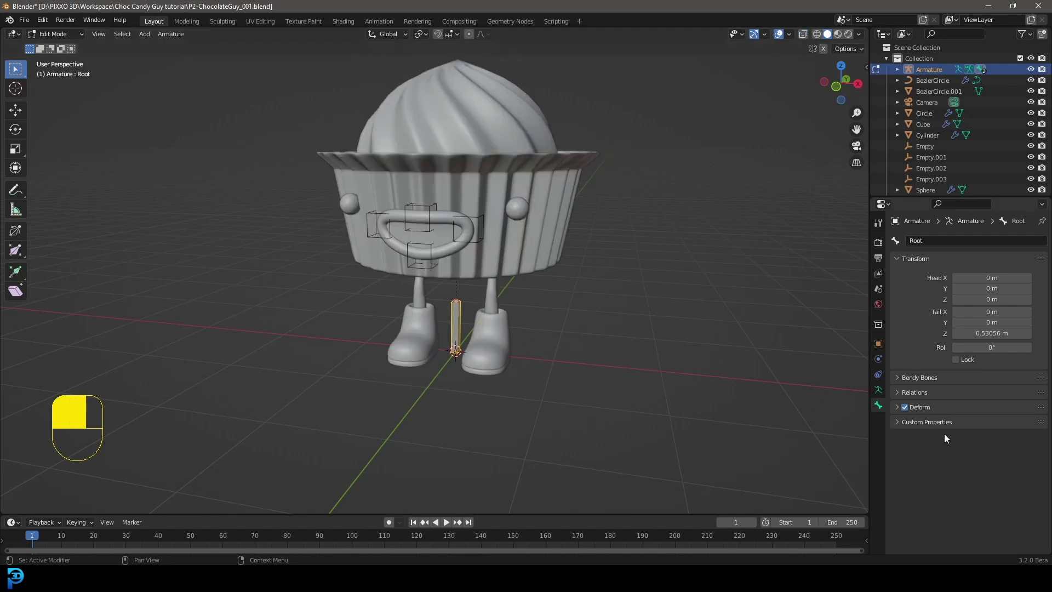
# Set the armature's viewport display to In Front so its bones show through the cupcake mesh
pyautogui.click(912, 378)
pyautogui.click(912, 378)
pyautogui.click(879, 390)
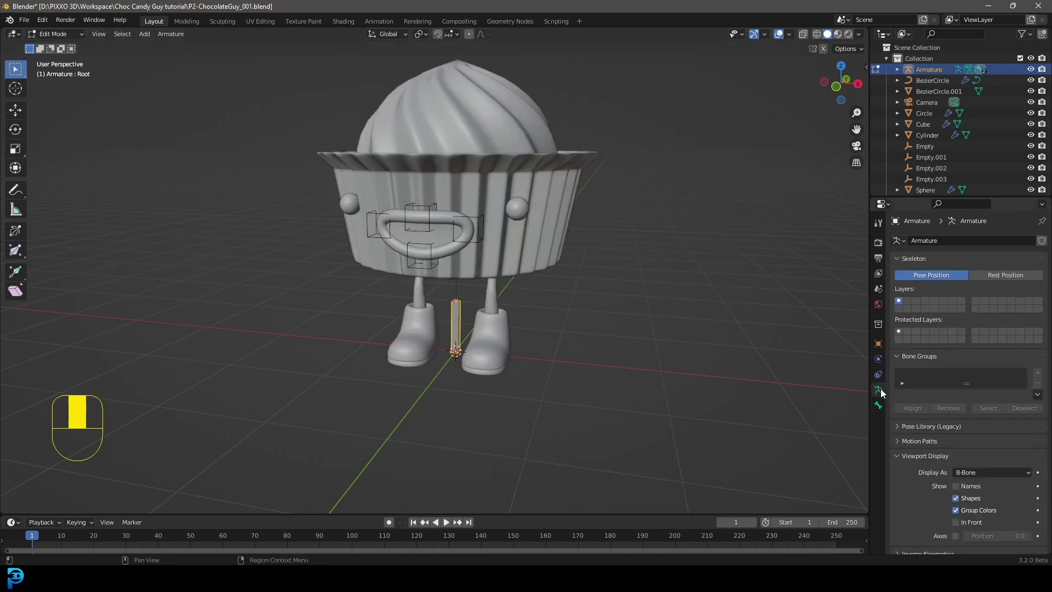
pyautogui.scroll(-1, 920, 414)
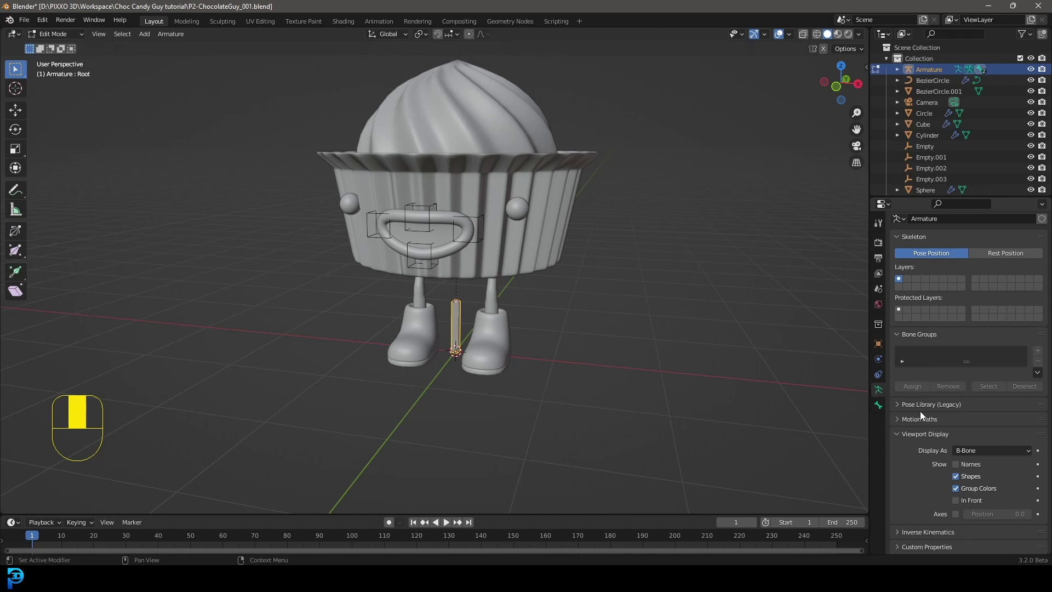
pyautogui.click(956, 500)
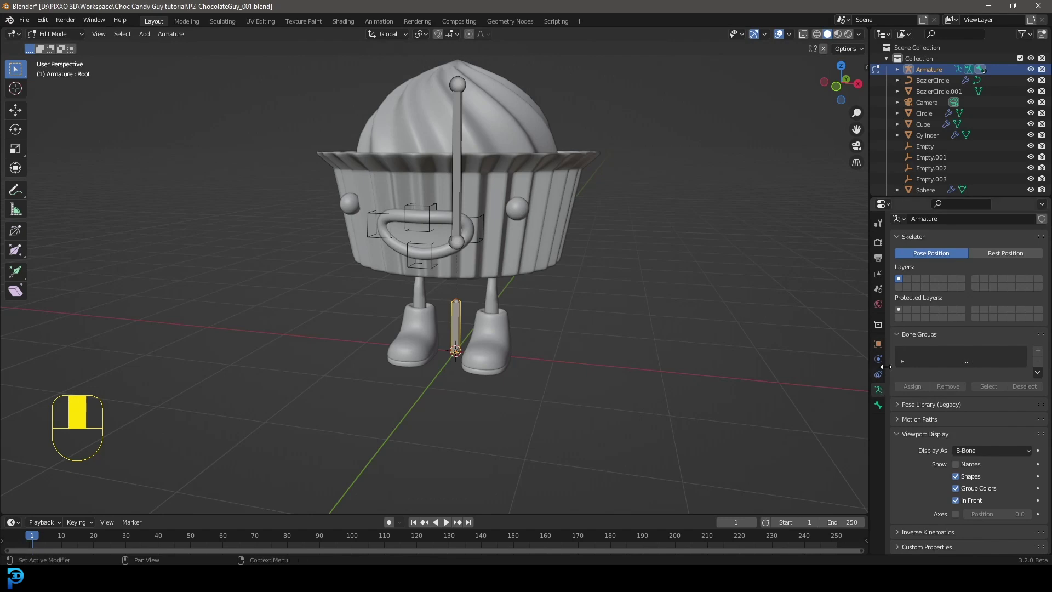
pyautogui.click(879, 405)
# Select the Body bone in front view and expand the armature hierarchy in the outliner down to it
pyautogui.moveTo(494, 165); pyautogui.dragTo(455, 158, button='middle')
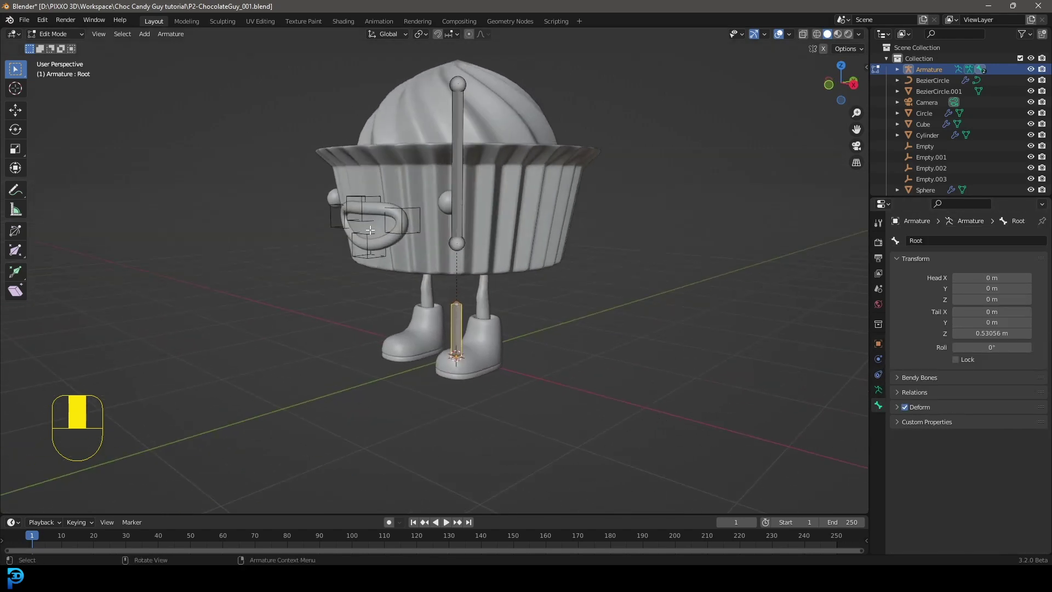
pyautogui.press('KP_1')
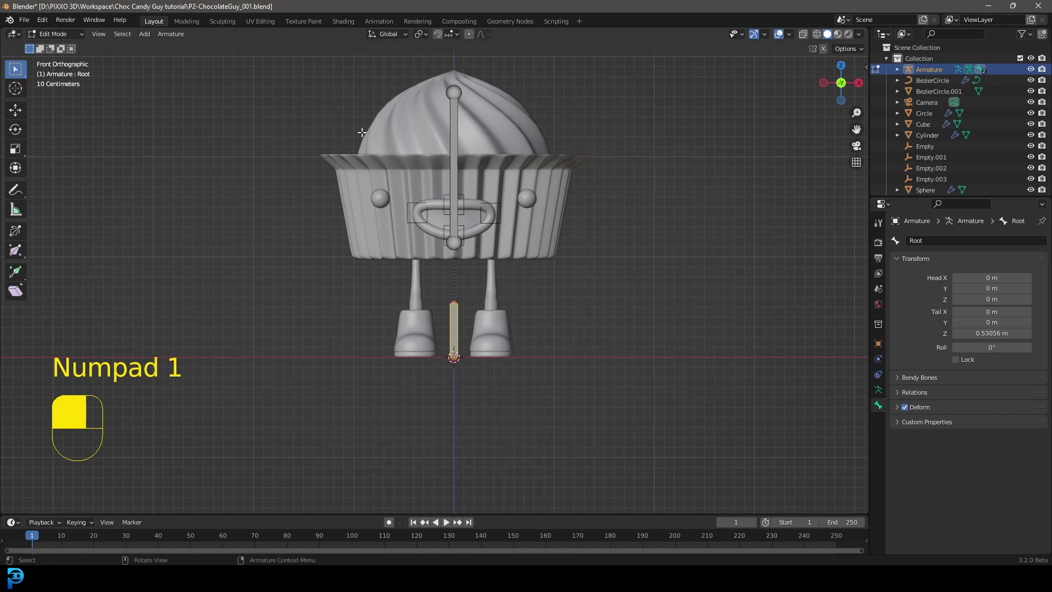
pyautogui.click(457, 134)
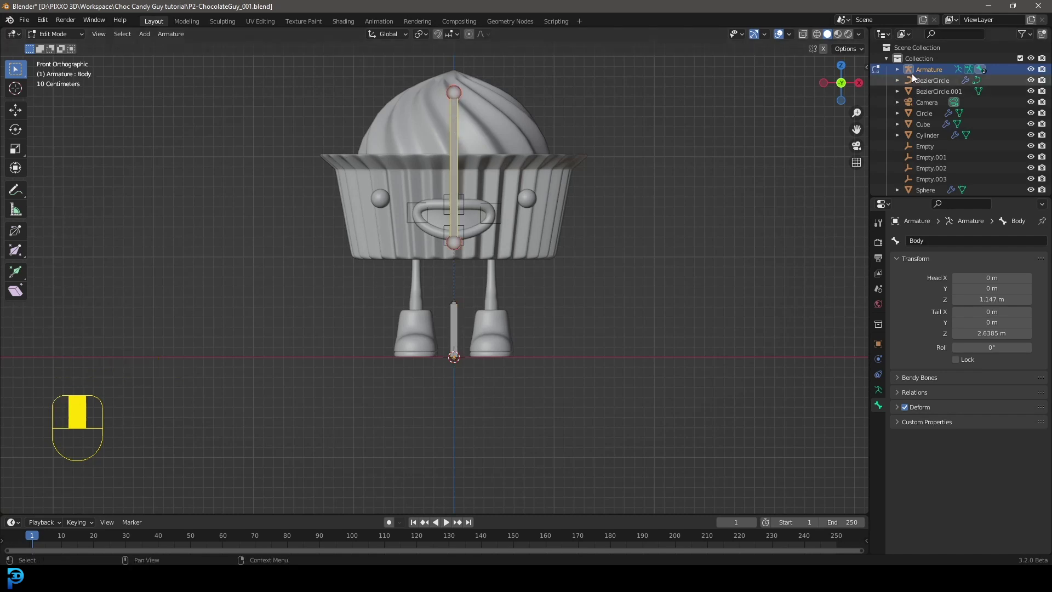
pyautogui.click(897, 69)
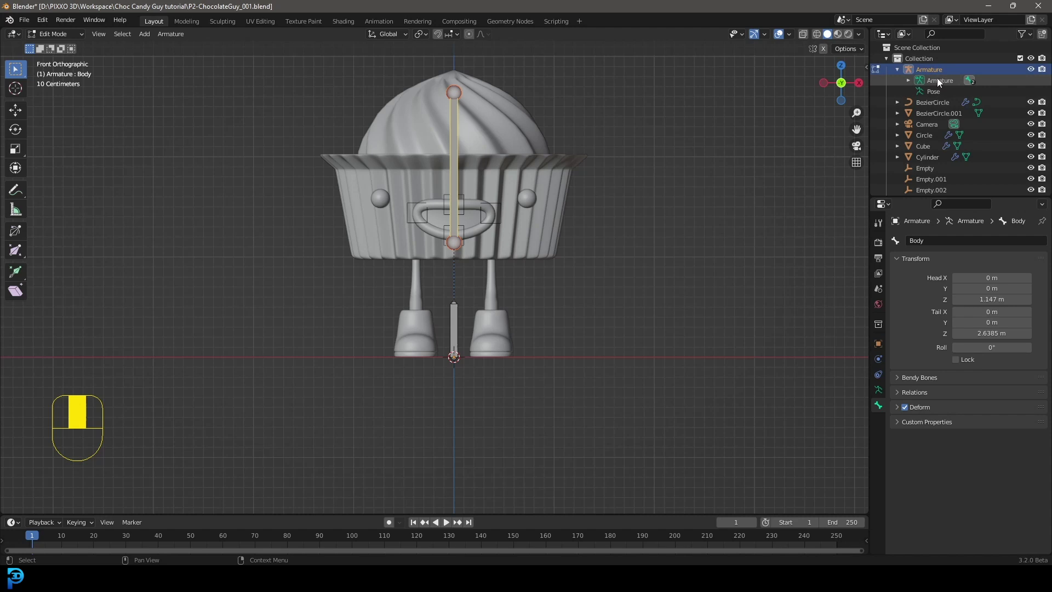
pyautogui.click(909, 80)
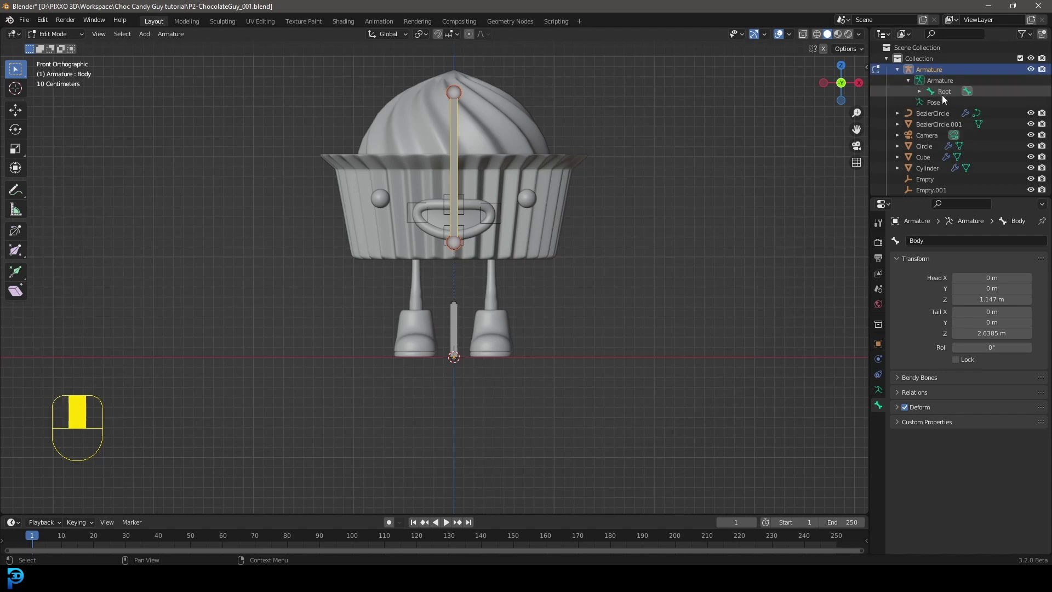
pyautogui.click(920, 91)
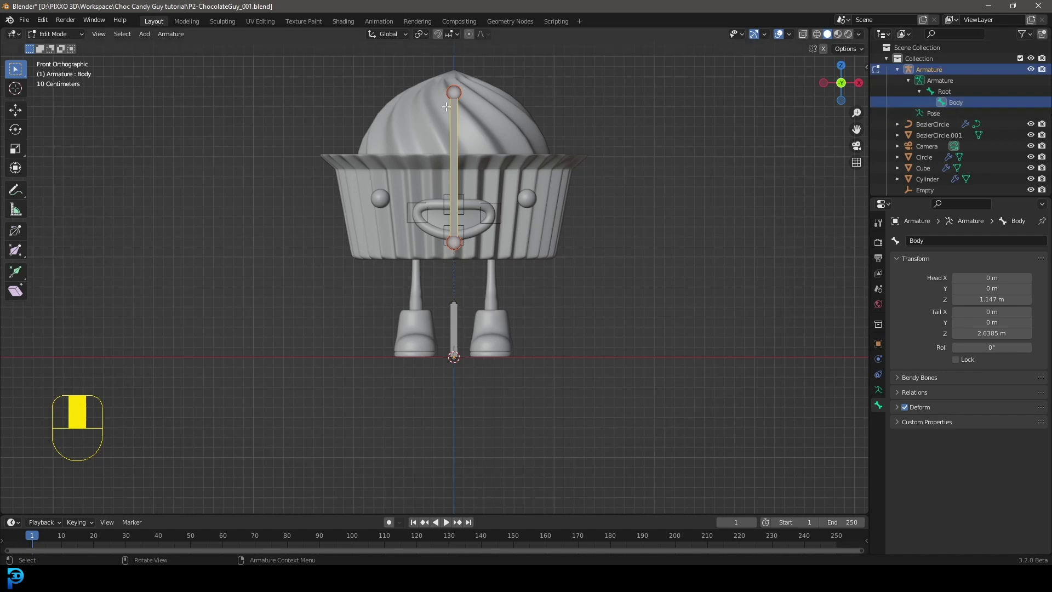
# Duplicate the Body bone in place and scale the copy's B-Bone thickness up about four times
pyautogui.scroll(1, 473, 174)
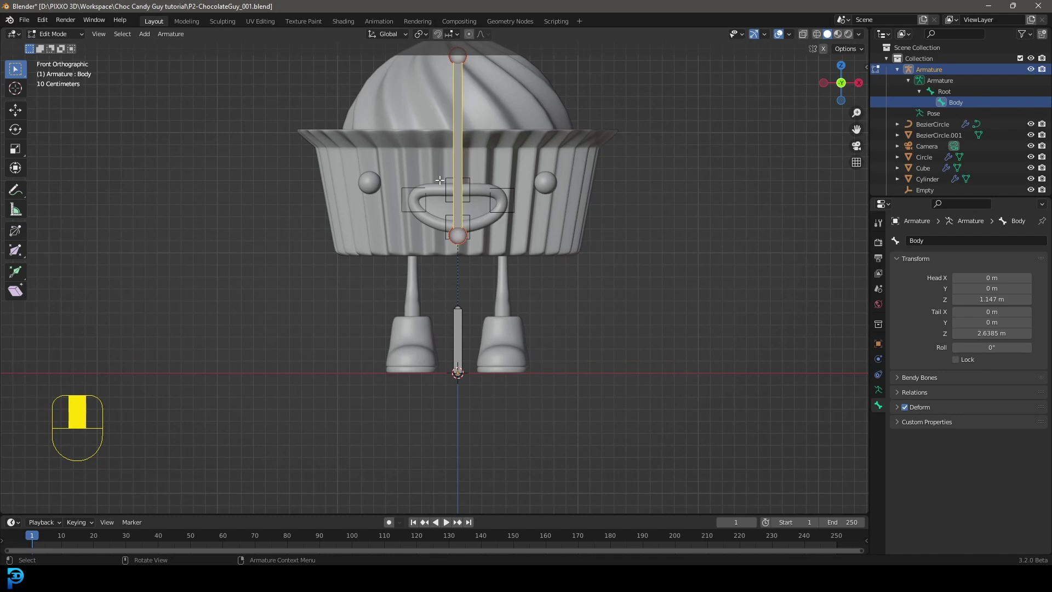
pyautogui.scroll(-2, 440, 180)
pyautogui.hotkey('shift', 'd')
pyautogui.rightClick(444, 215)
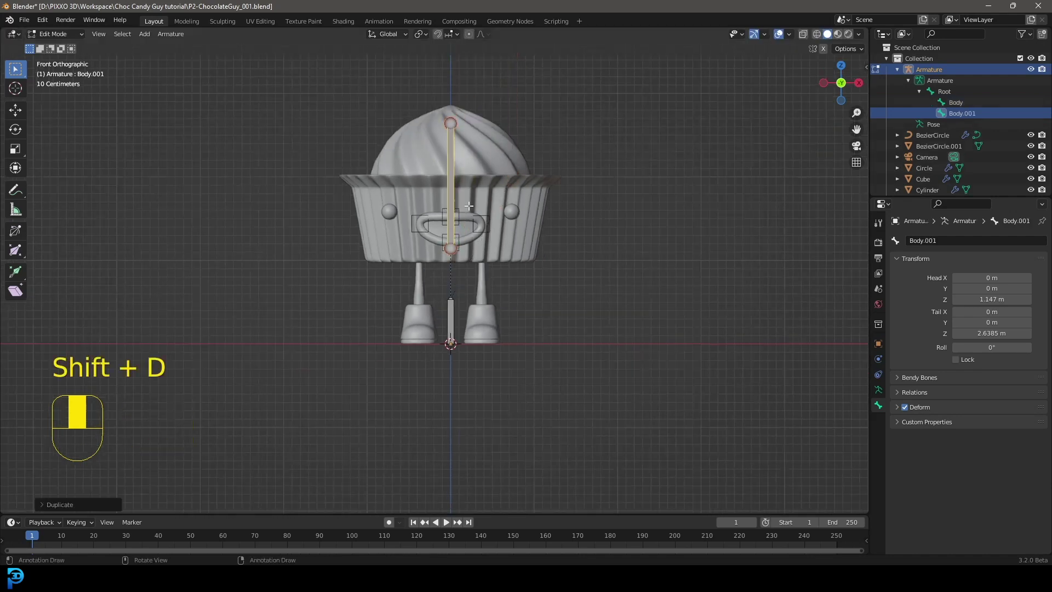
pyautogui.scroll(2, 466, 230)
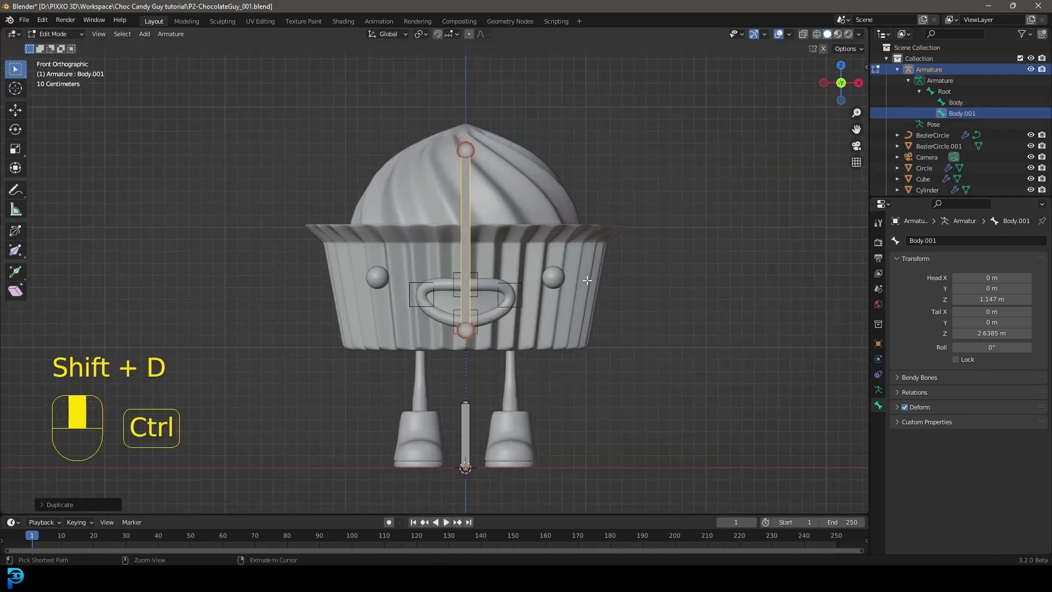
pyautogui.hotkey('ctrl', 'alt', 's')
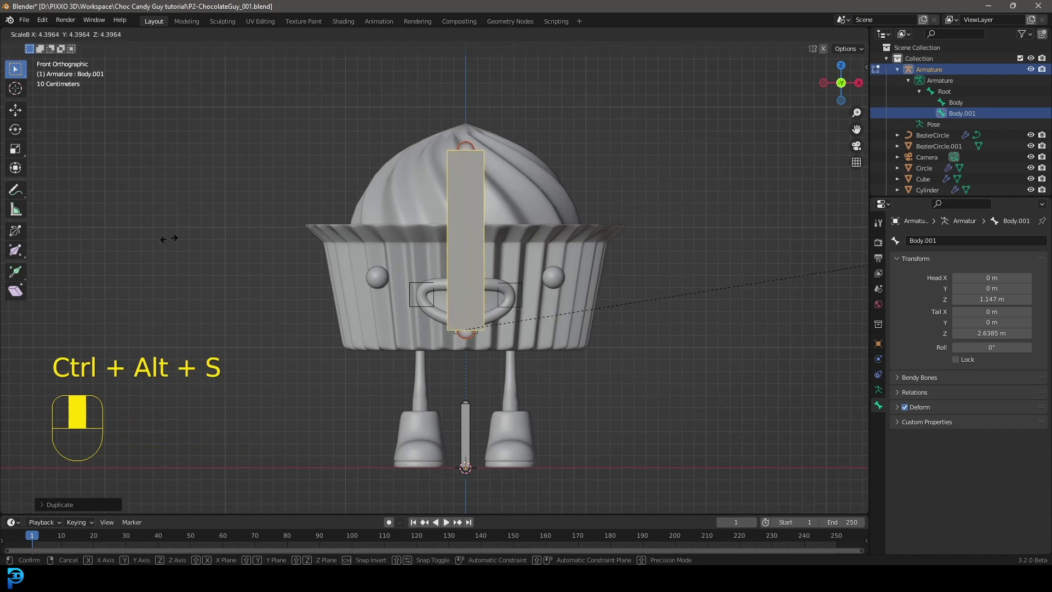
pyautogui.click(214, 229)
# In wireframe shading, shrink the duplicated bone to about 0.37 m long and lower it to about 1.06 m high near the tray's base
pyautogui.scroll(1, 383, 258)
pyautogui.press('z')
pyautogui.click(365, 278)
pyautogui.scroll(2, 364, 278)
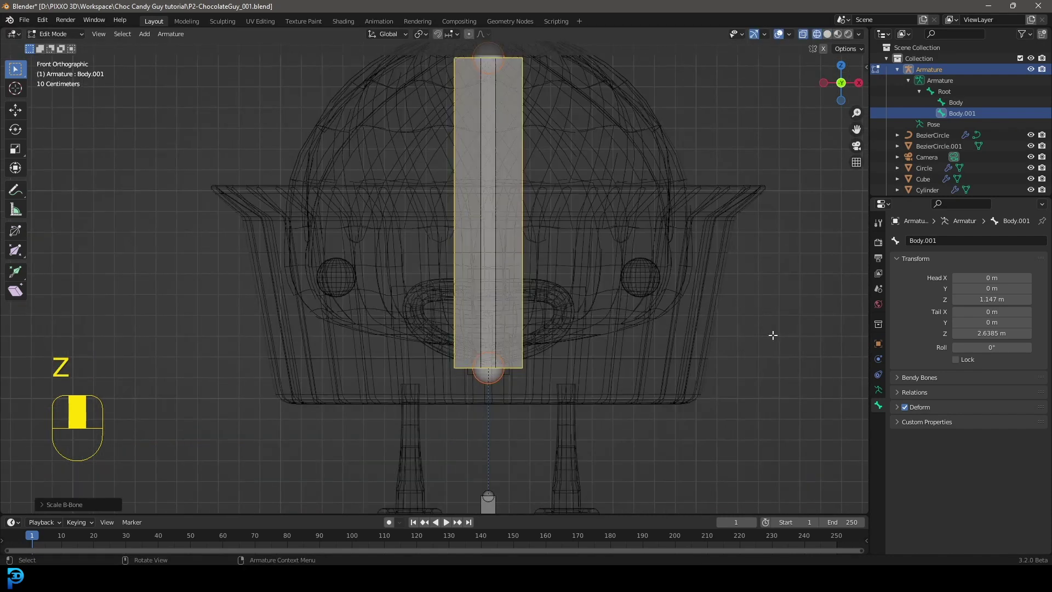
pyautogui.press('s')
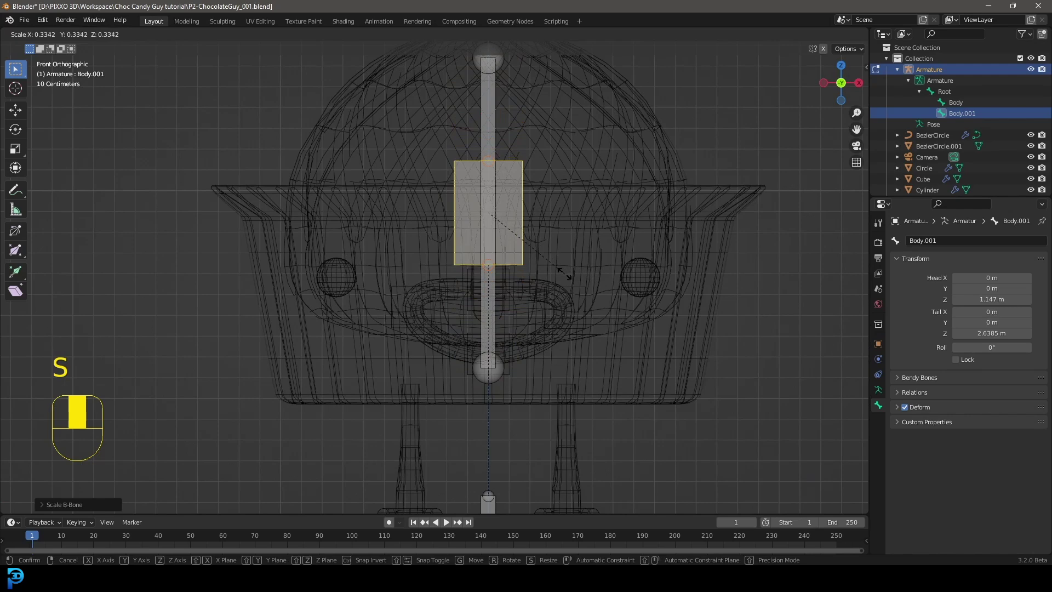
pyautogui.click(538, 266)
pyautogui.press('g')
pyautogui.middleClick(537, 268)
pyautogui.click(563, 397)
pyautogui.moveTo(562, 397); pyautogui.dragTo(472, 298, button='middle')
pyautogui.scroll(1, 472, 299)
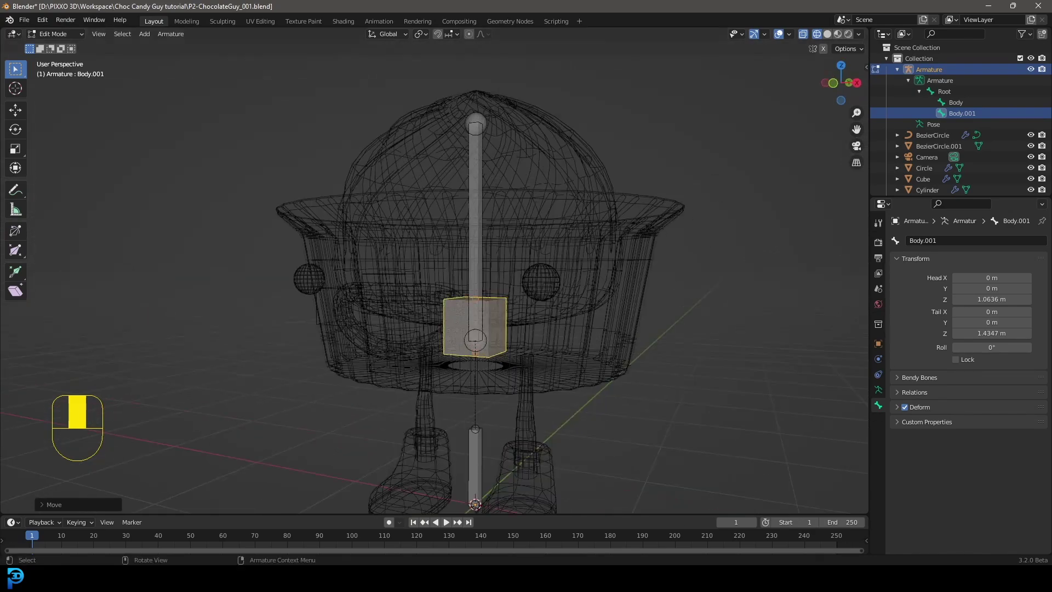
# Rename the short, thick bone in the tray as Face/Tray
pyautogui.scroll(-2, 470, 315)
pyautogui.scroll(2, 470, 315)
pyautogui.click(942, 240)
pyautogui.write('Face/Tray')
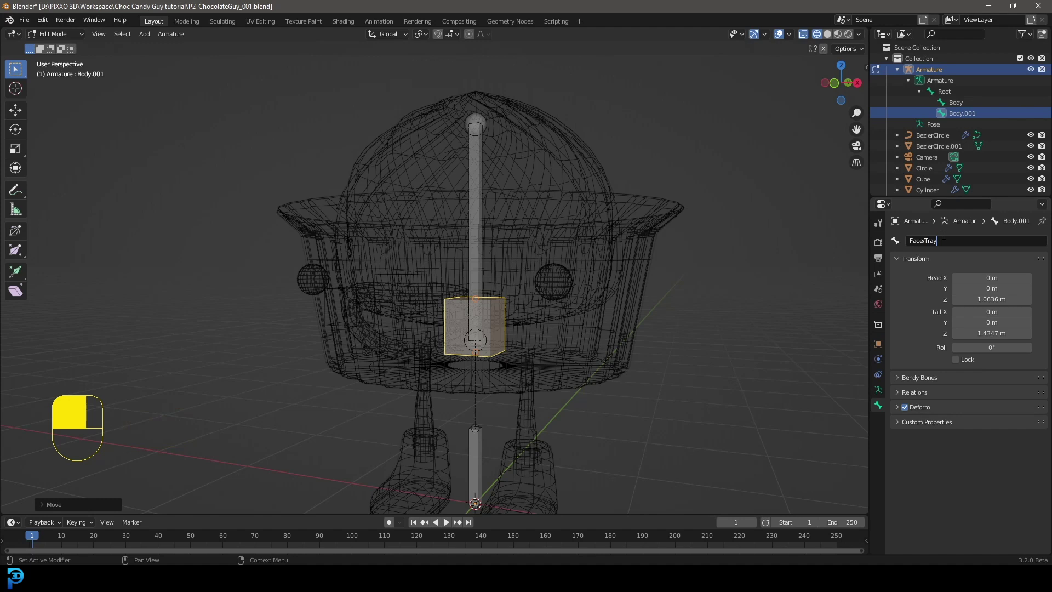
pyautogui.press('Return')
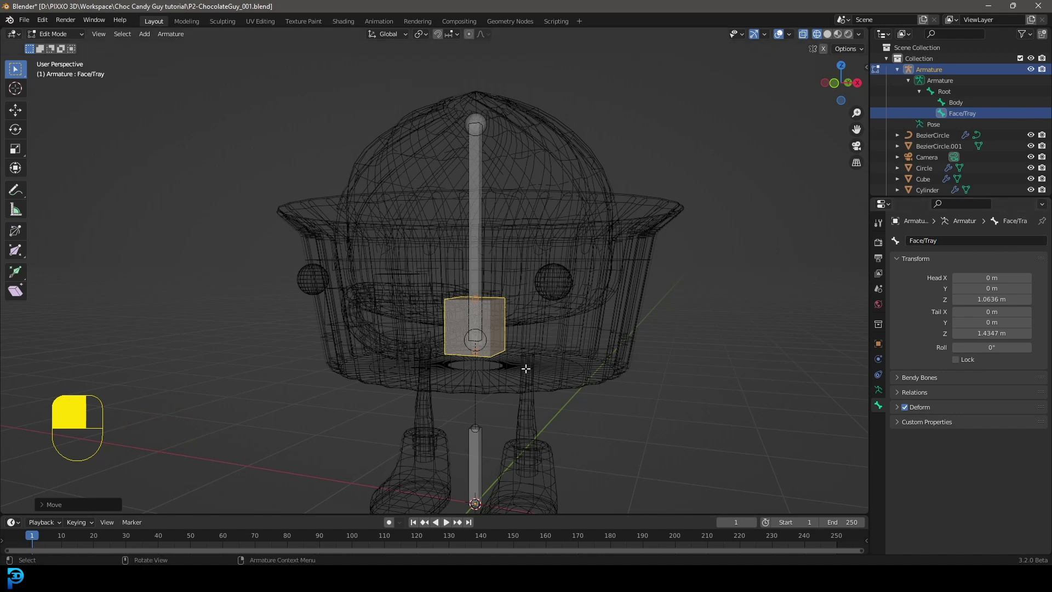
# Return the viewport to solid shading with the character's face and the bones in view
pyautogui.moveTo(522, 329); pyautogui.dragTo(507, 320, button='middle')
pyautogui.scroll(2, 501, 317)
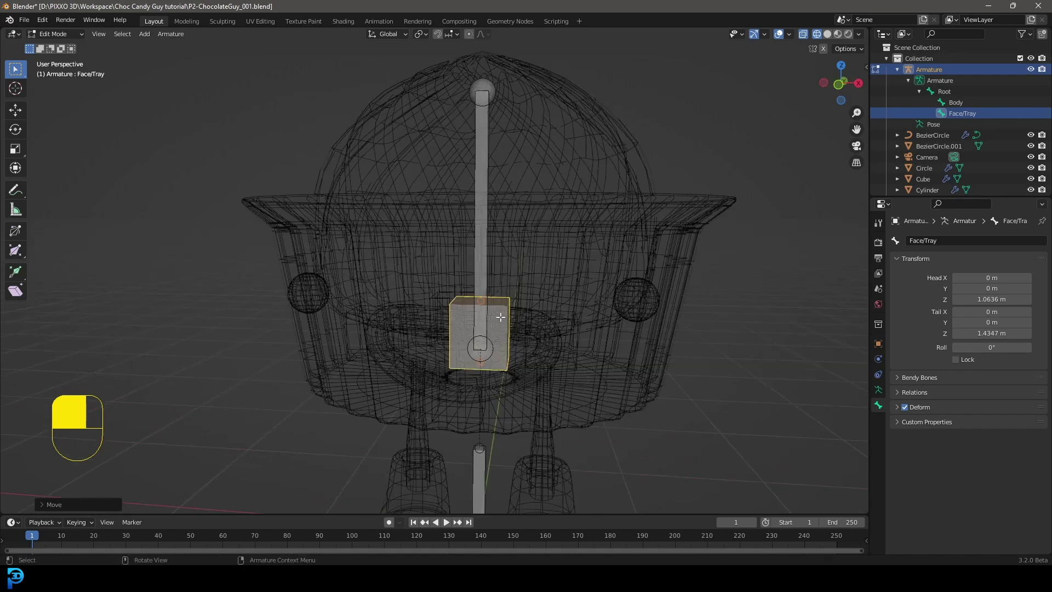
pyautogui.press('z')
pyautogui.scroll(-3, 549, 299)
pyautogui.moveTo(549, 300)
pyautogui.mouseDown(button='middle')
pyautogui.moveTo(500, 313)
pyautogui.moveTo(476, 303)
pyautogui.mouseUp(button='middle')
pyautogui.scroll(2, 476, 302)
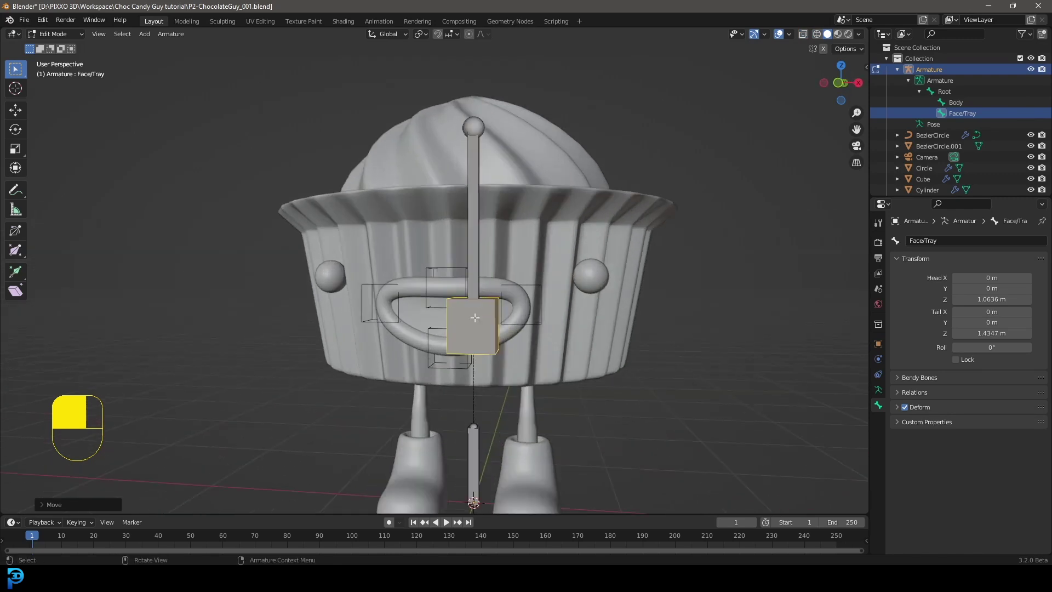
# Parent the Face/Tray bone to the Body bone with Keep Offset, and select it under Body in the outliner
pyautogui.press('g')
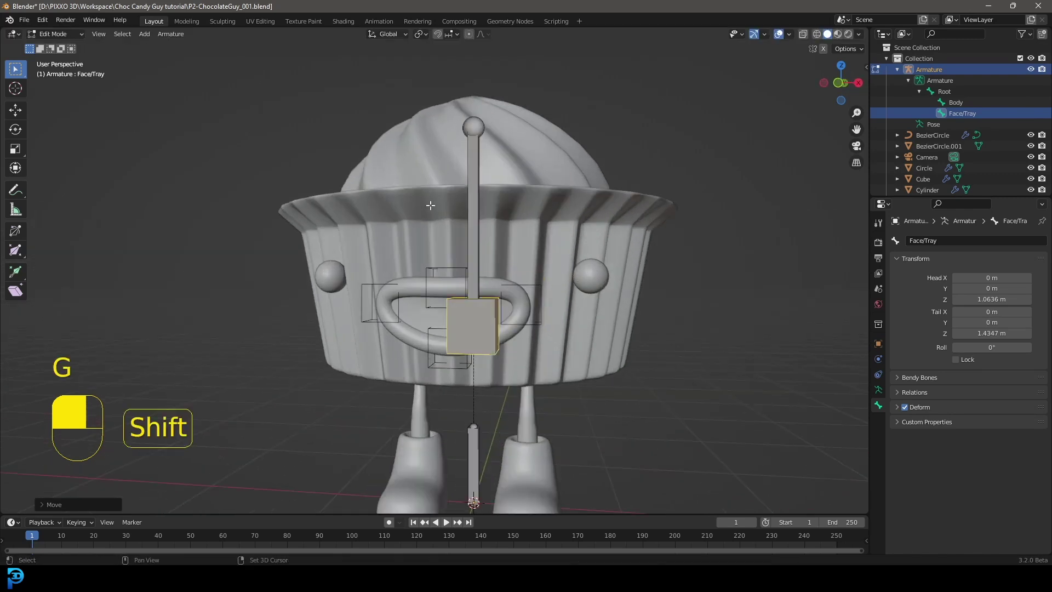
pyautogui.keyDown('shift'); pyautogui.click(470, 217); pyautogui.keyUp('shift')
pyautogui.hotkey('ctrl', 'p')
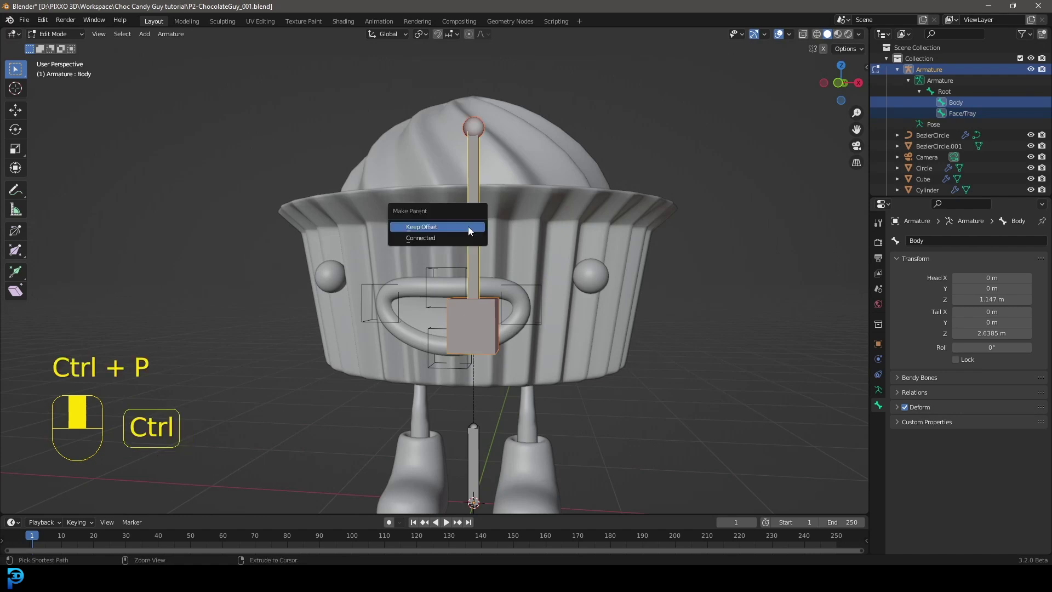
pyautogui.click(468, 227)
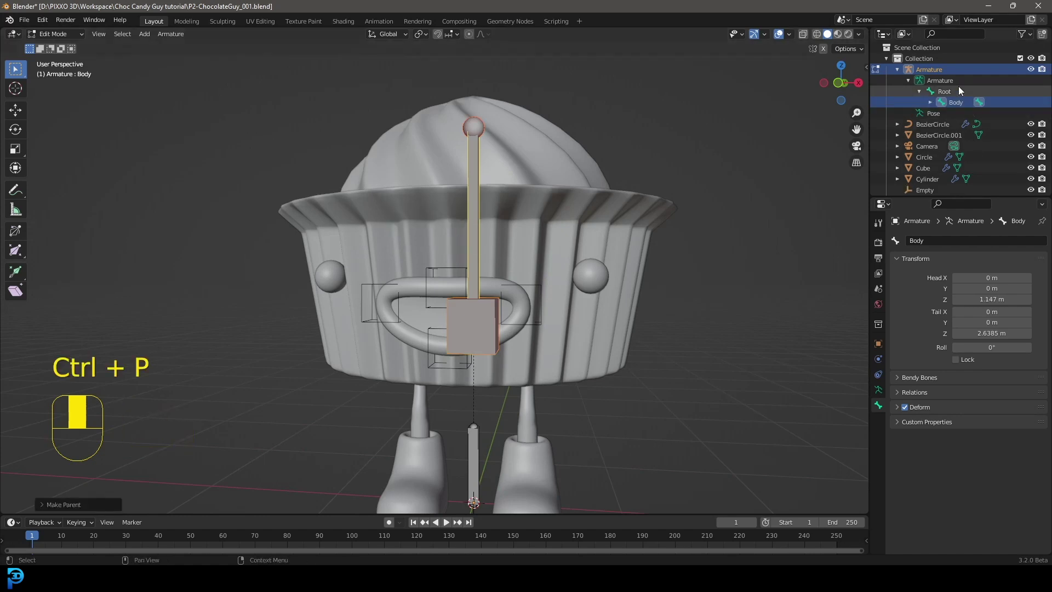
pyautogui.click(929, 103)
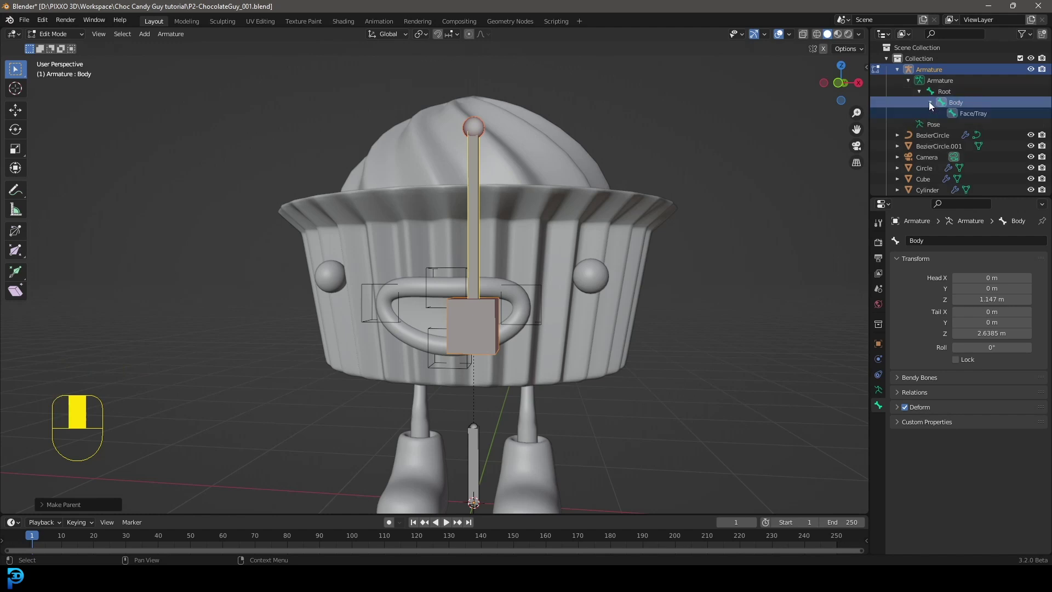
pyautogui.click(972, 114)
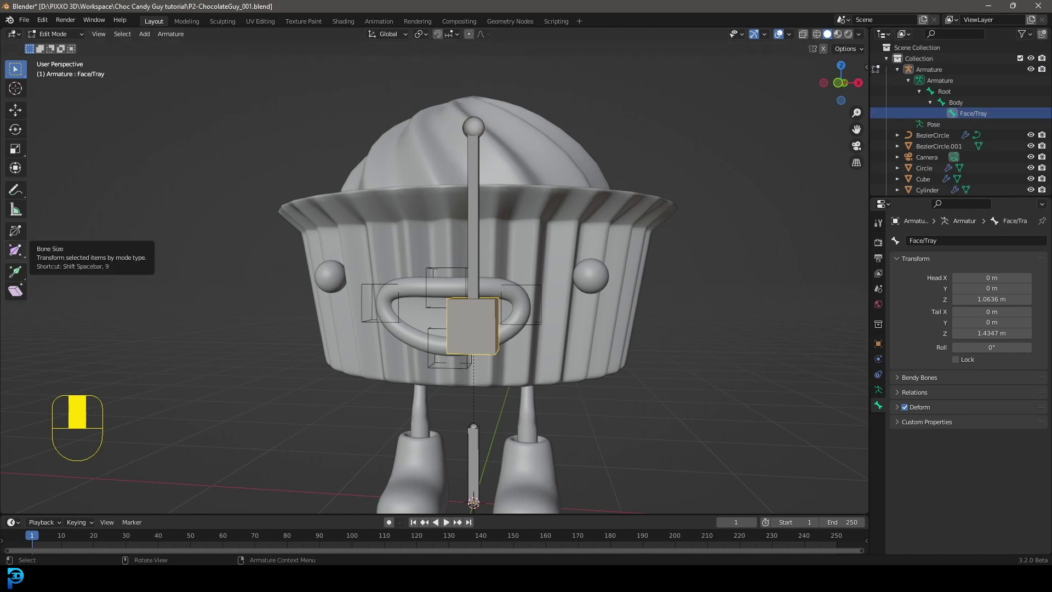
# In Pose Mode, try moving the Root, Body and Face/Tray bones in turn to test their parent relations
pyautogui.click(55, 34)
pyautogui.click(73, 74)
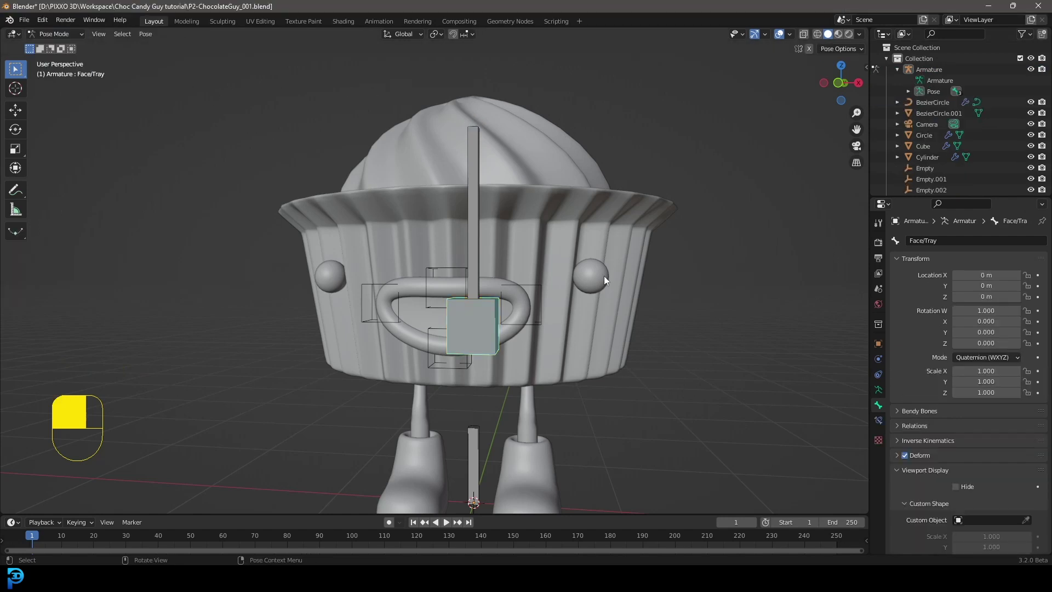
pyautogui.scroll(-2, 627, 270)
pyautogui.click(461, 397)
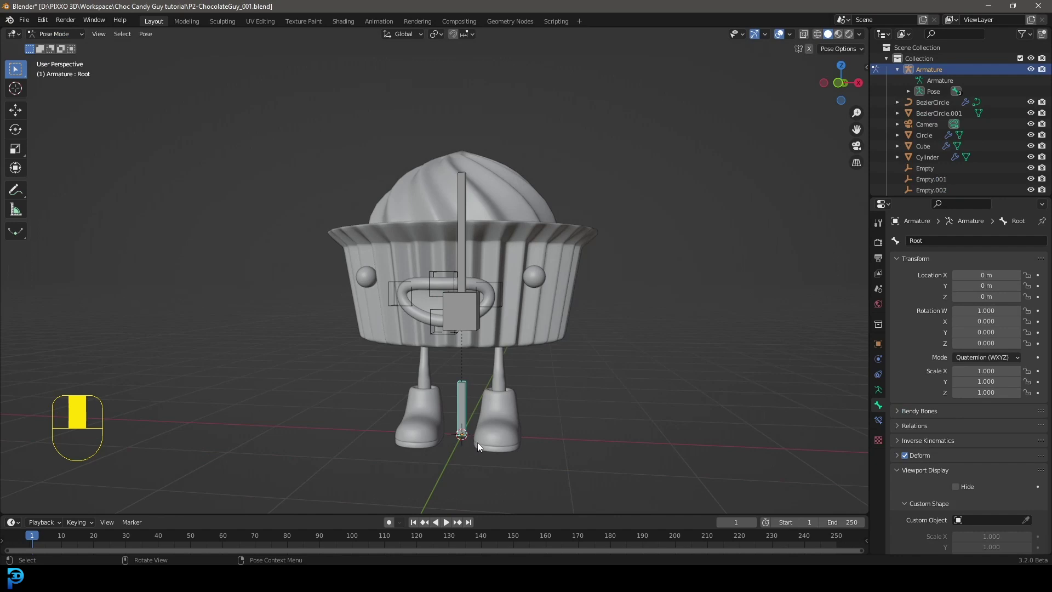
pyautogui.press('g')
pyautogui.rightClick(473, 299)
pyautogui.click(461, 240)
pyautogui.press('g')
pyautogui.rightClick(462, 299)
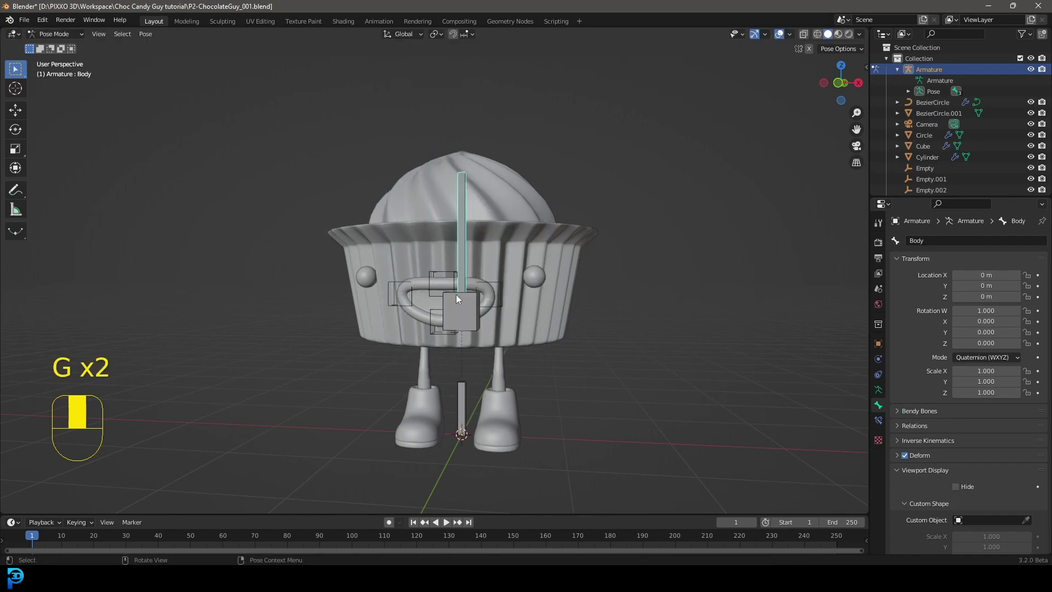
pyautogui.press('g')
pyautogui.rightClick(496, 274)
pyautogui.click(492, 311)
pyautogui.press('g')
pyautogui.rightClick(554, 263)
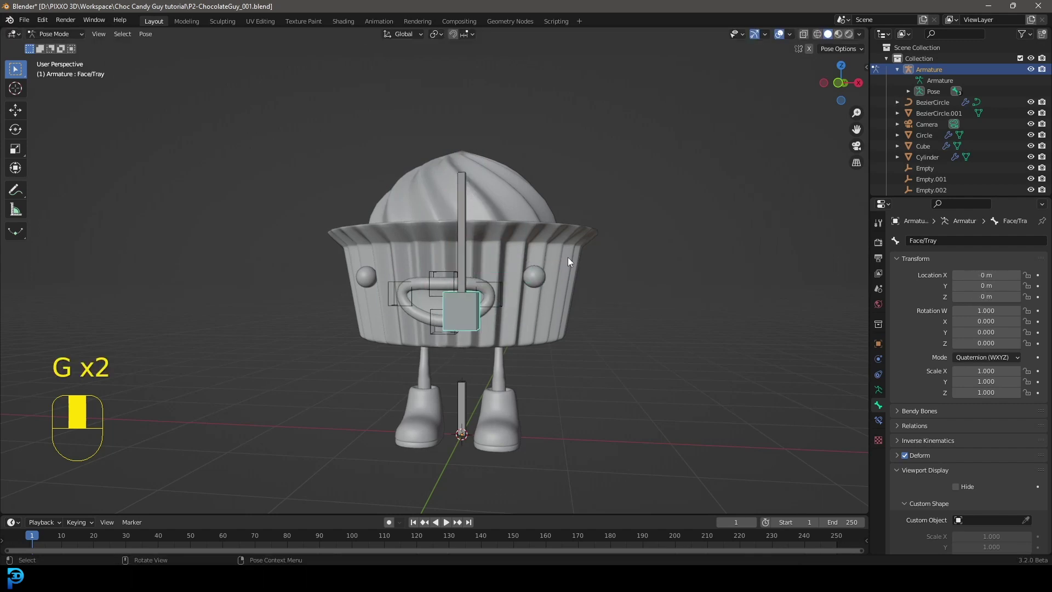
# Return to Edit Mode in front view, deselect all bones and add a new bone at the armature's origin
pyautogui.click(55, 34)
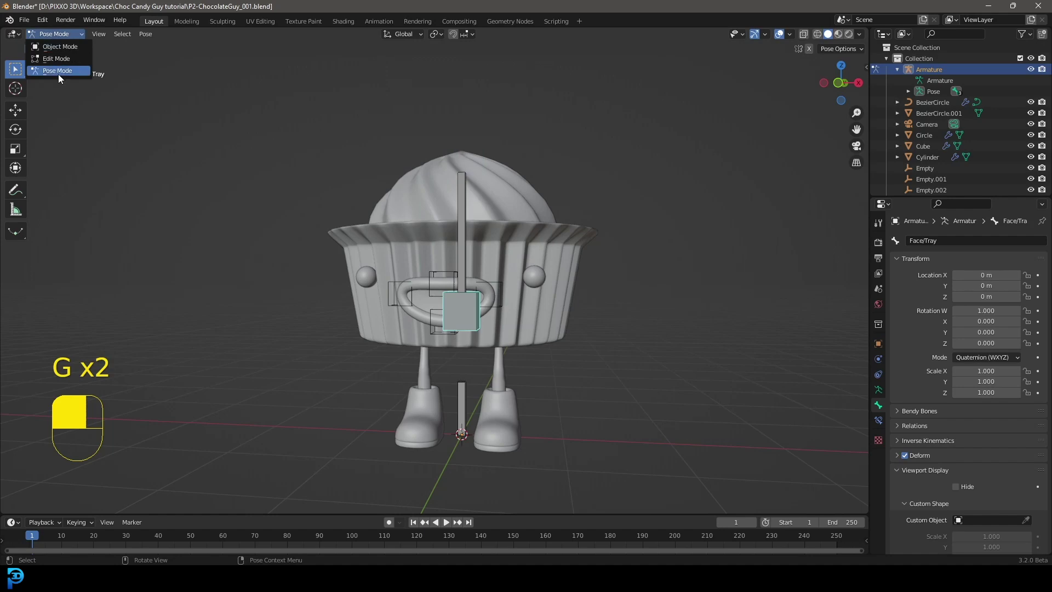
pyautogui.click(55, 57)
pyautogui.scroll(1, 570, 309)
pyautogui.press('KP_1')
pyautogui.hotkey('alt', 'a')
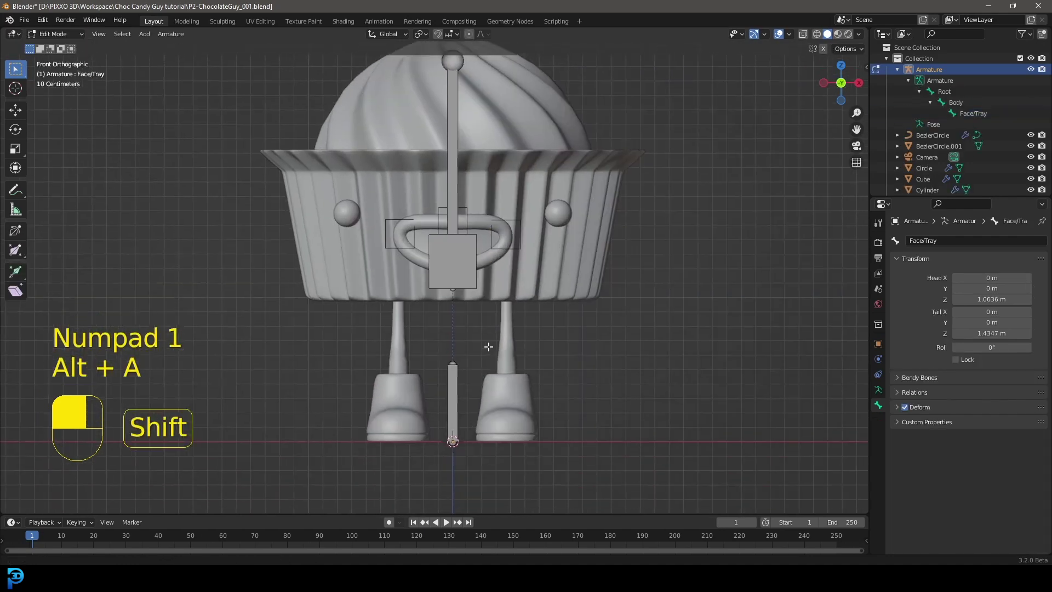
pyautogui.keyDown('shift'); pyautogui.moveTo(488, 357); pyautogui.dragTo(486, 334, button='middle'); pyautogui.keyUp('shift')
pyautogui.scroll(2, 486, 334)
pyautogui.scroll(-2, 538, 340)
pyautogui.scroll(1, 504, 263)
pyautogui.hotkey('shift', 'a')
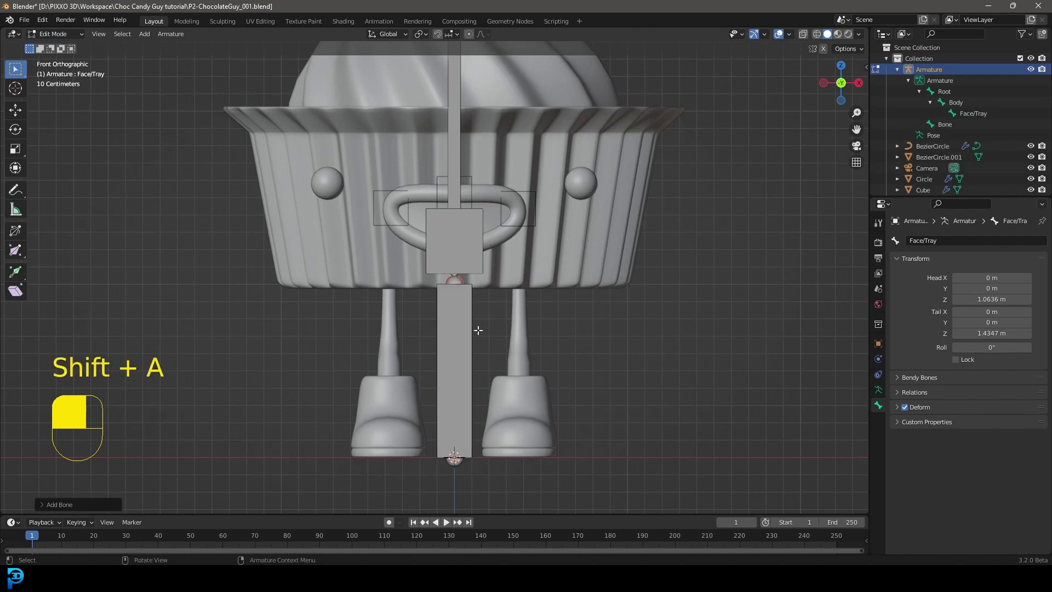
# Fit the new bone to the leg on the positive X side, with its head about 0.97 m high and tail about 0.58 m high above the boot
pyautogui.press('g')
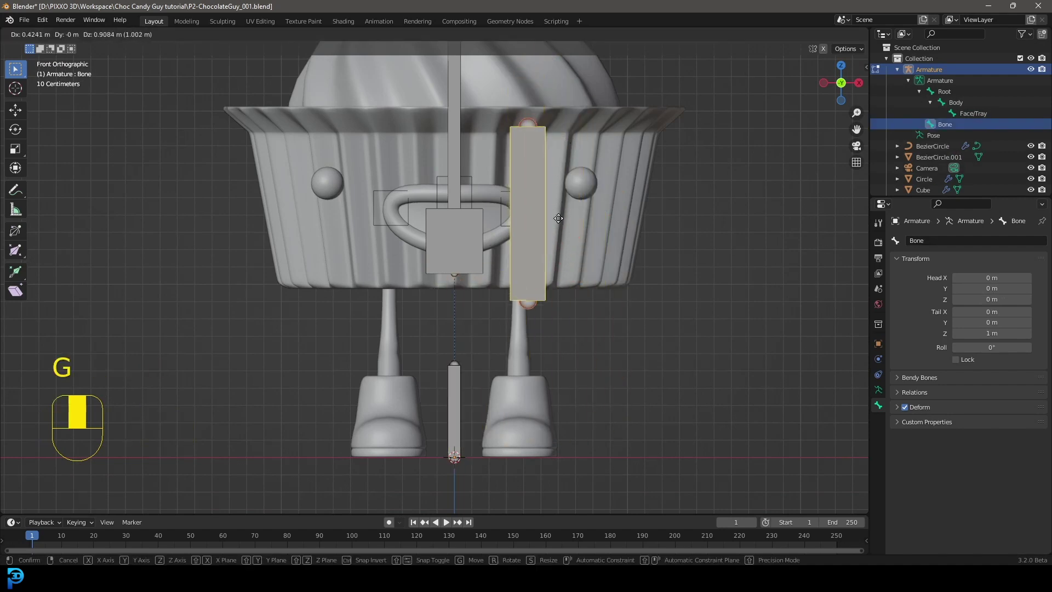
pyautogui.click(551, 218)
pyautogui.moveTo(556, 124); pyautogui.dragTo(500, 80)
pyautogui.press('g')
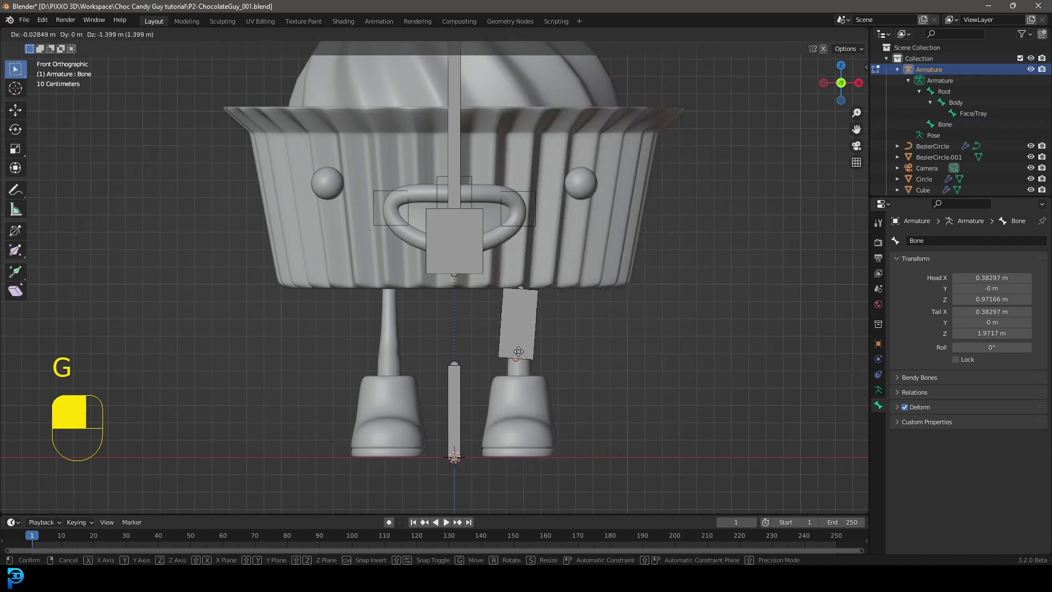
pyautogui.click(521, 350)
pyautogui.scroll(2, 521, 350)
pyautogui.click(575, 329)
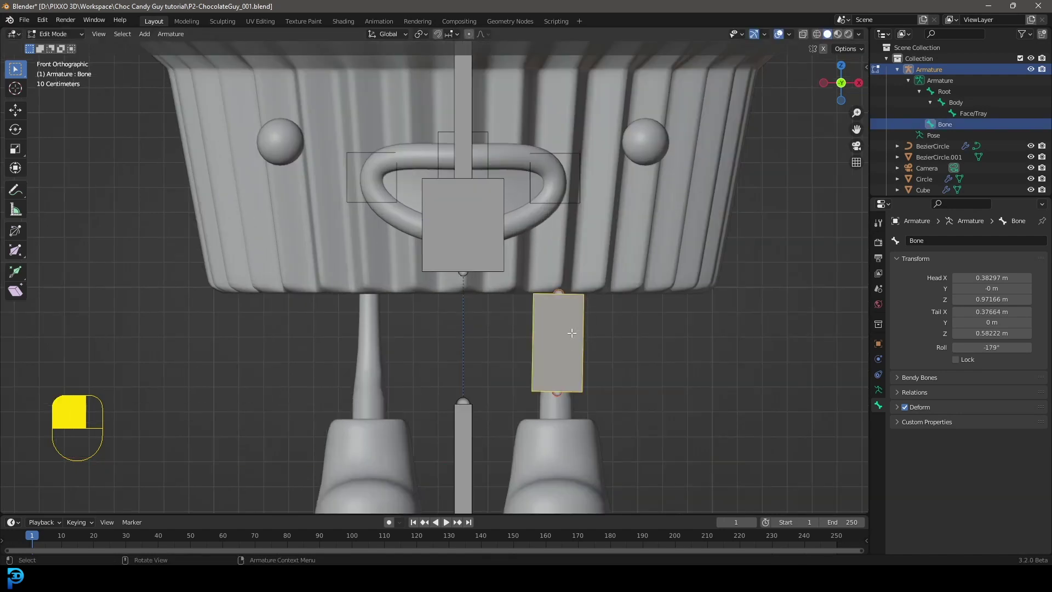
# Straighten the leg bone vertically by scaling it to zero along X, and reduce its B-Bone display thickness to fit the leg
pyautogui.write('sx0')
pyautogui.click(570, 335)
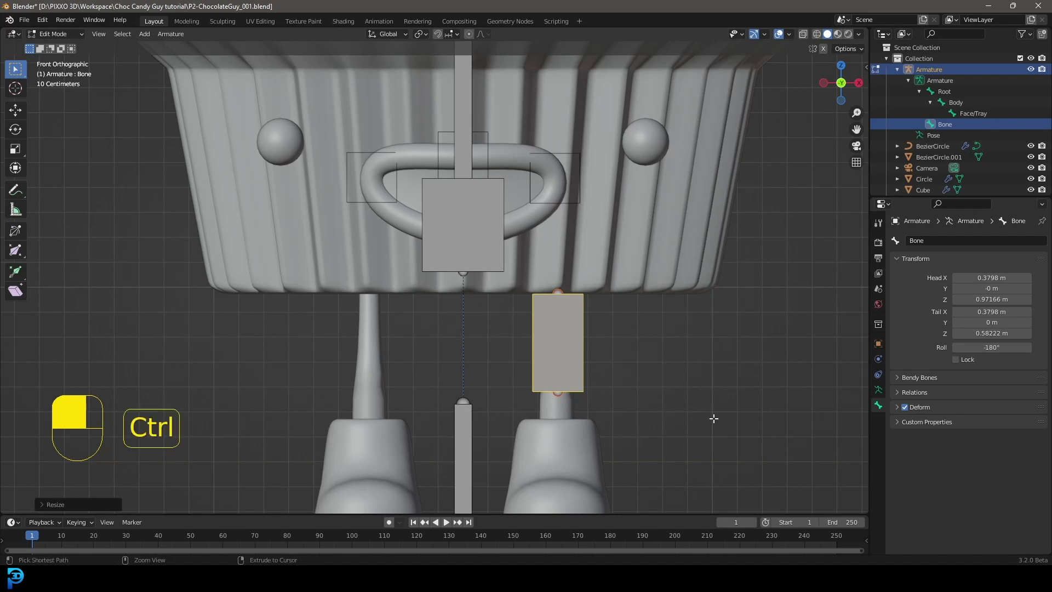
pyautogui.hotkey('ctrl', 'alt', 's')
pyautogui.click(563, 324)
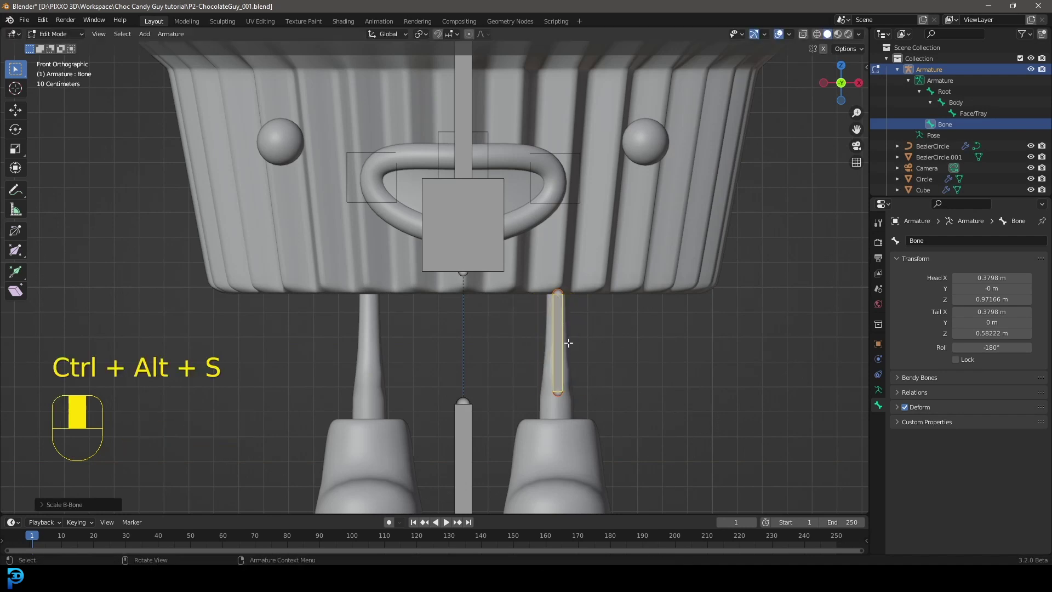
# Move the leg bone up to about 1.12 m head height and 0.73 m tail height, and switch to wireframe shading
pyautogui.scroll(1, 564, 329)
pyautogui.press('g')
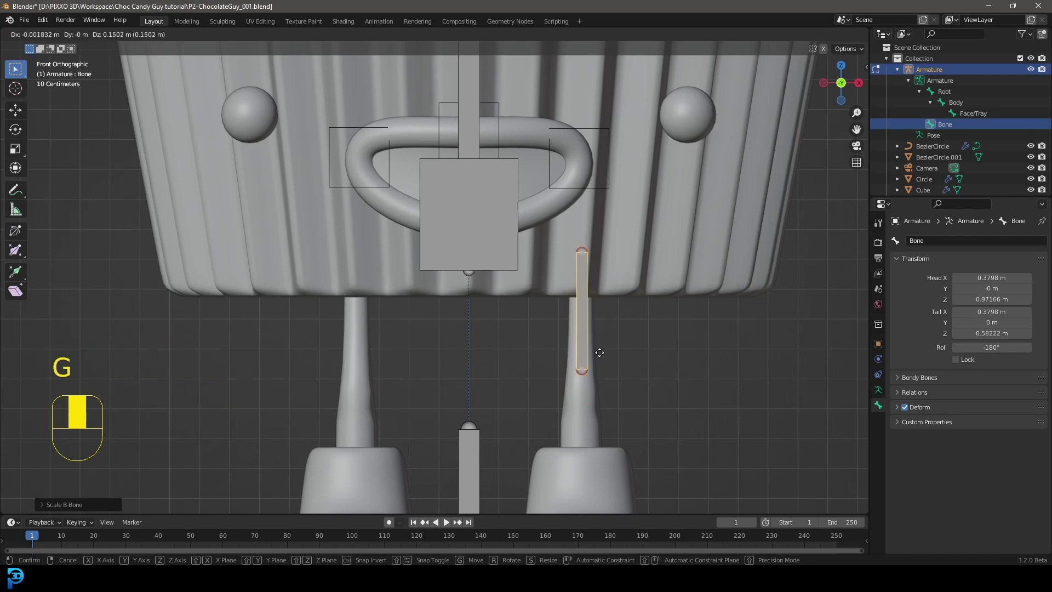
pyautogui.click(598, 352)
pyautogui.press('z')
pyautogui.scroll(1, 631, 234)
pyautogui.scroll(-4, 589, 312)
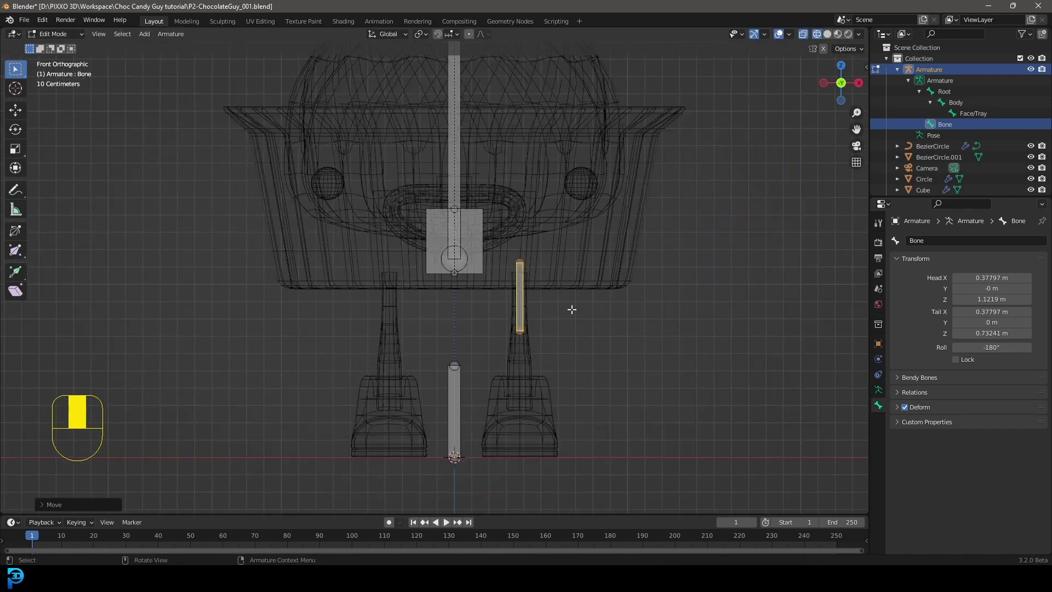
pyautogui.scroll(2, 540, 347)
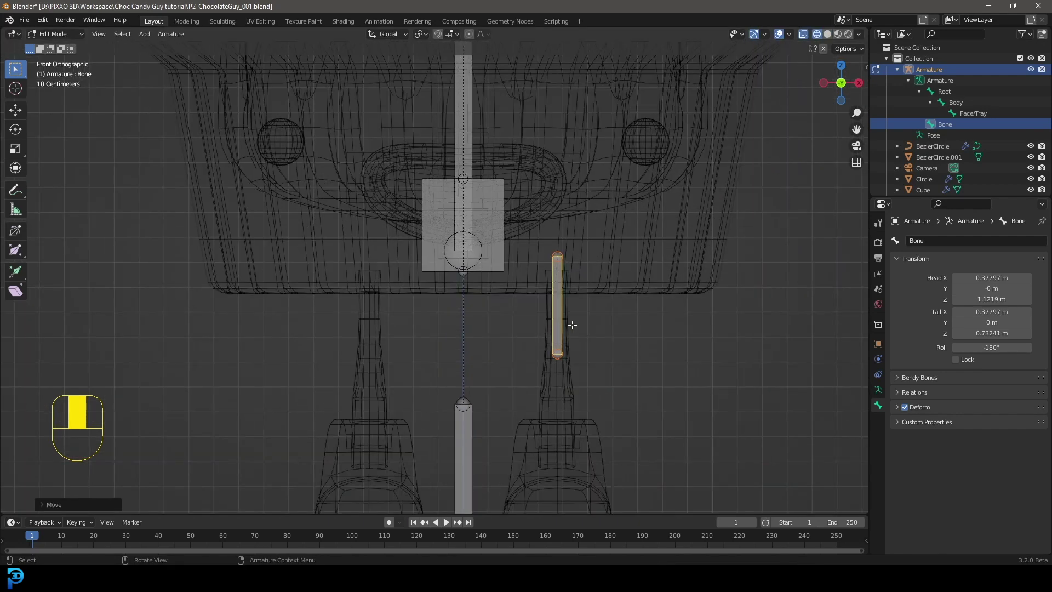
# In side view, fit the upper leg bone with its tail at the knee, about Z 0.66 m, and its head about Z 1.05 m
pyautogui.press('KP_3')
pyautogui.scroll(3, 571, 329)
pyautogui.moveTo(554, 431); pyautogui.dragTo(429, 371)
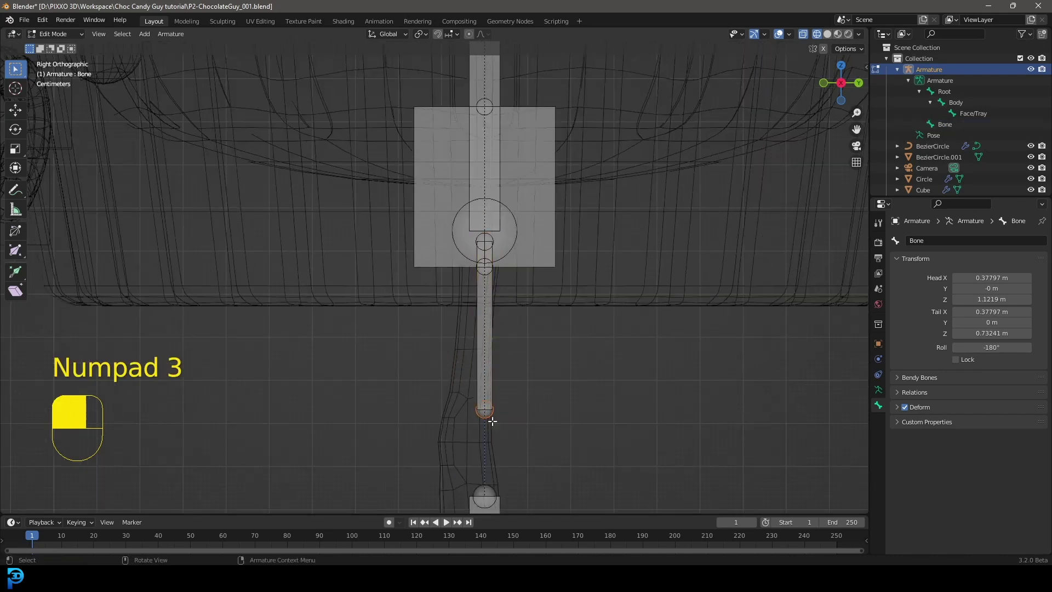
pyautogui.press('g')
pyautogui.click(504, 408)
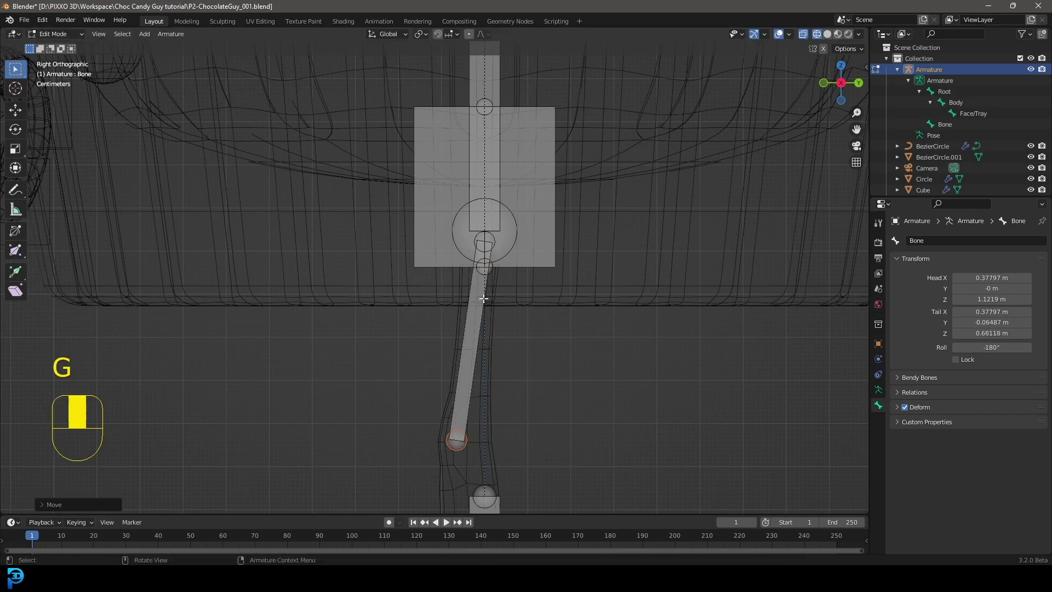
pyautogui.moveTo(503, 299); pyautogui.dragTo(536, 284, button='middle')
pyautogui.press('KP_3')
pyautogui.press('g')
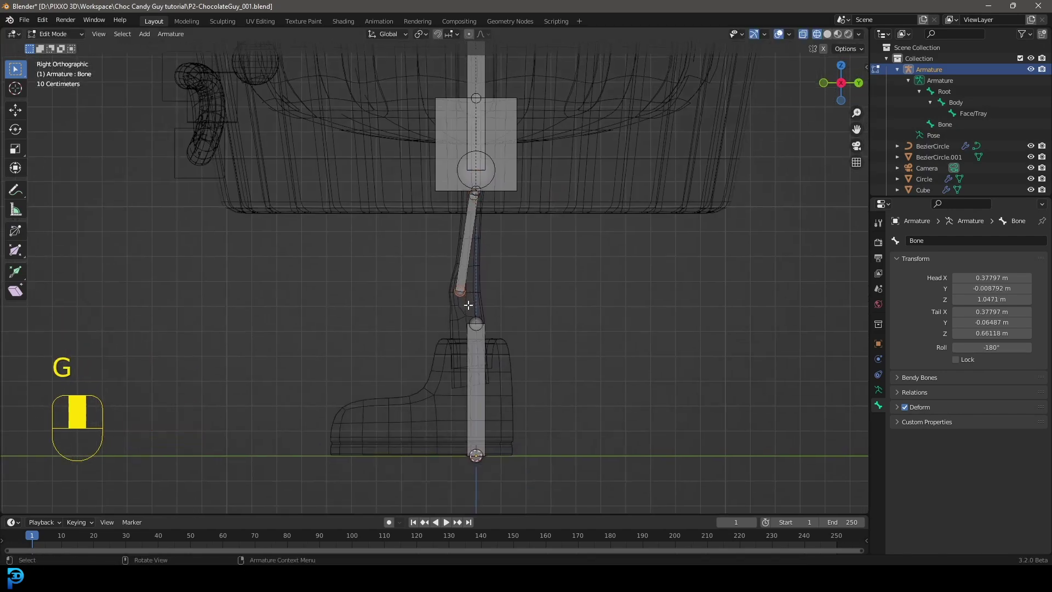
# Extrude a lower leg bone from the knee down to the ankle inside the boot, ending about 0.18 m high
pyautogui.scroll(2, 469, 306)
pyautogui.press('e')
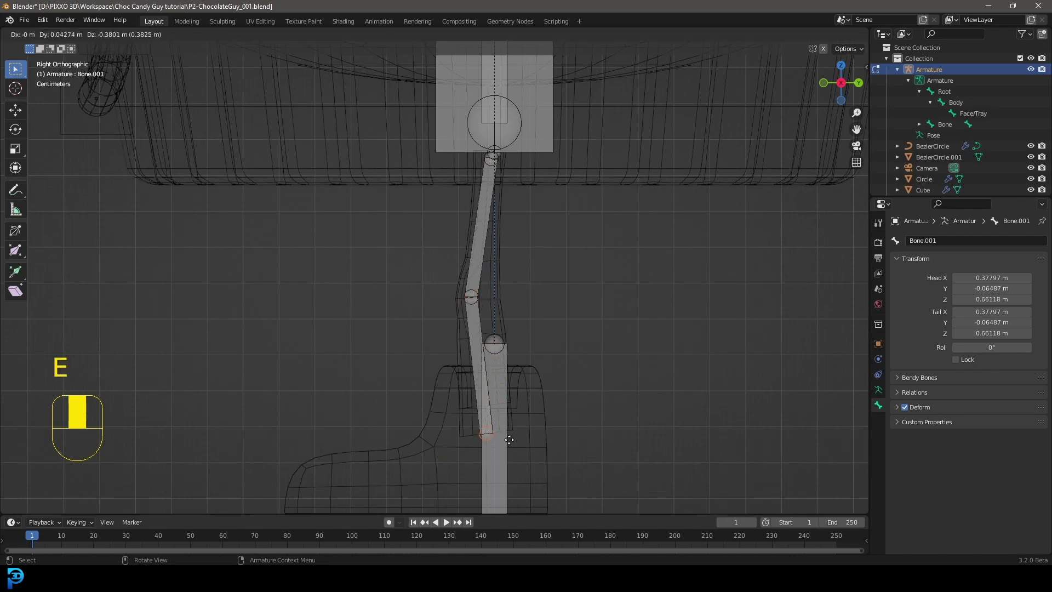
pyautogui.click(510, 485)
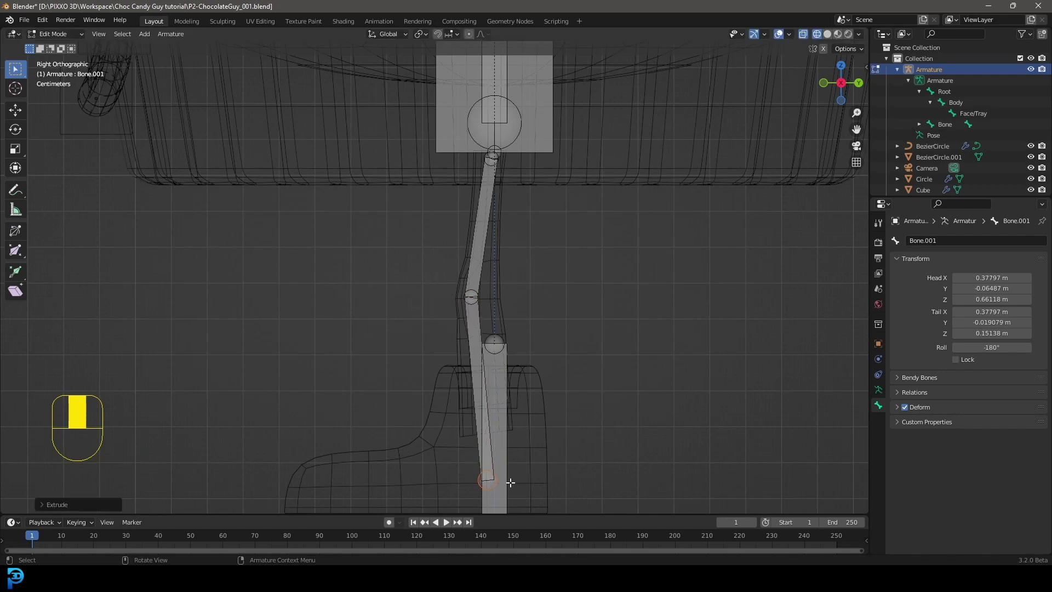
pyautogui.scroll(-4, 510, 485)
pyautogui.press('g')
pyautogui.click(478, 396)
pyautogui.press('KP_1')
pyautogui.scroll(5, 554, 383)
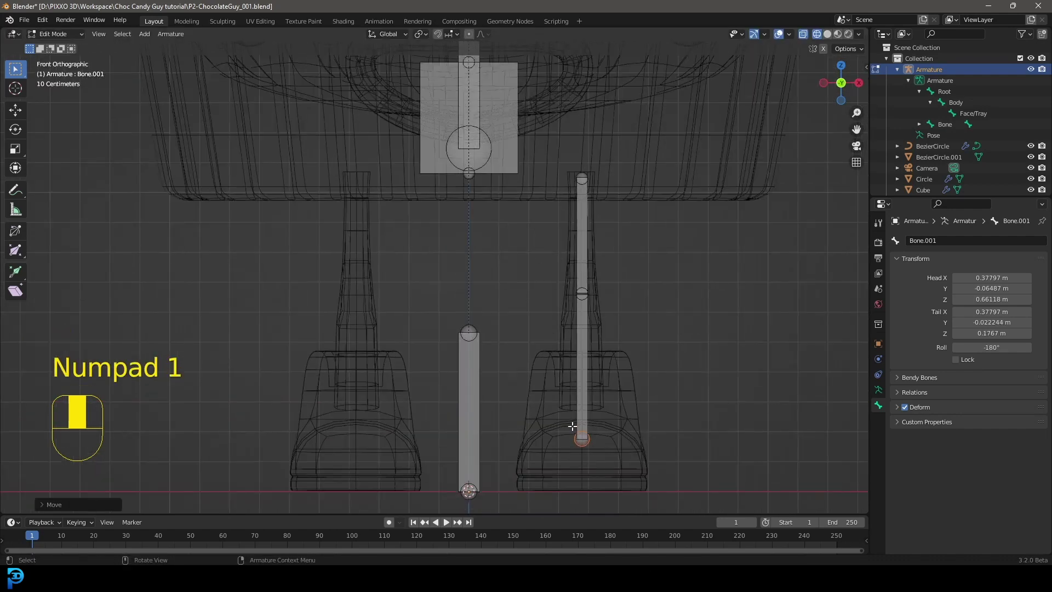
# Adjust the knee joint to about Y -0.045 m, Z 0.65 m and increase the lower leg bone's B-Bone display thickness
pyautogui.moveTo(561, 112); pyautogui.dragTo(624, 448)
pyautogui.scroll(-2, 587, 324)
pyautogui.moveTo(587, 324); pyautogui.dragTo(603, 307, button='middle')
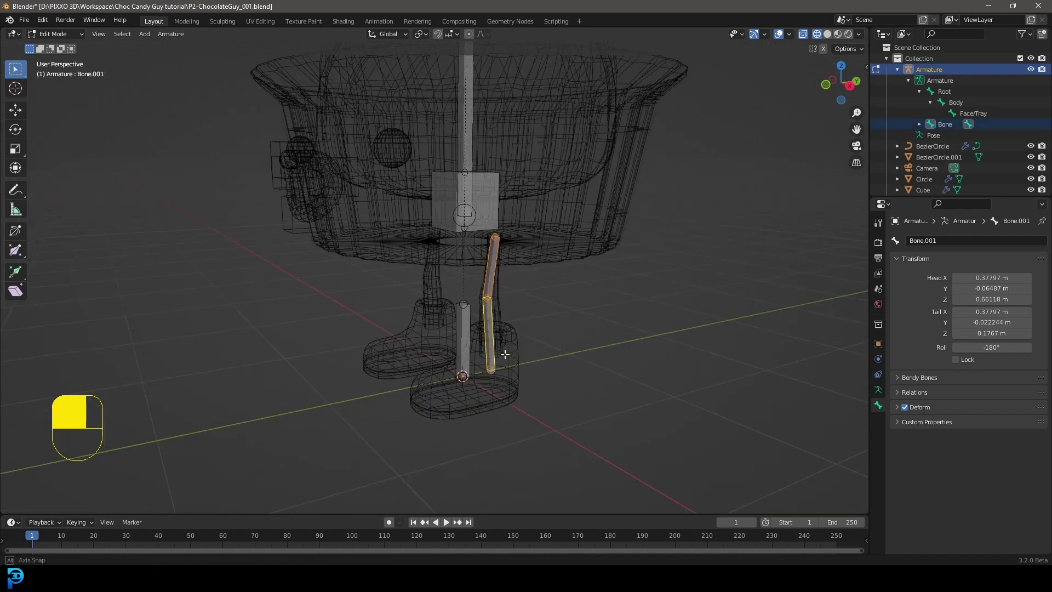
pyautogui.press('KP_1')
pyautogui.scroll(2, 583, 322)
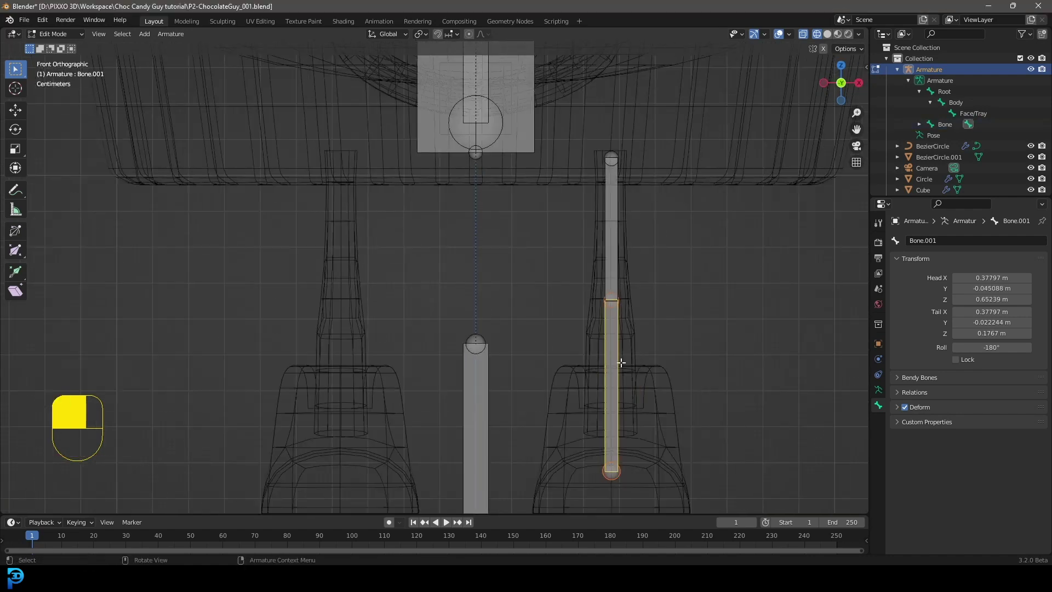
pyautogui.hotkey('ctrl', 'alt', 's')
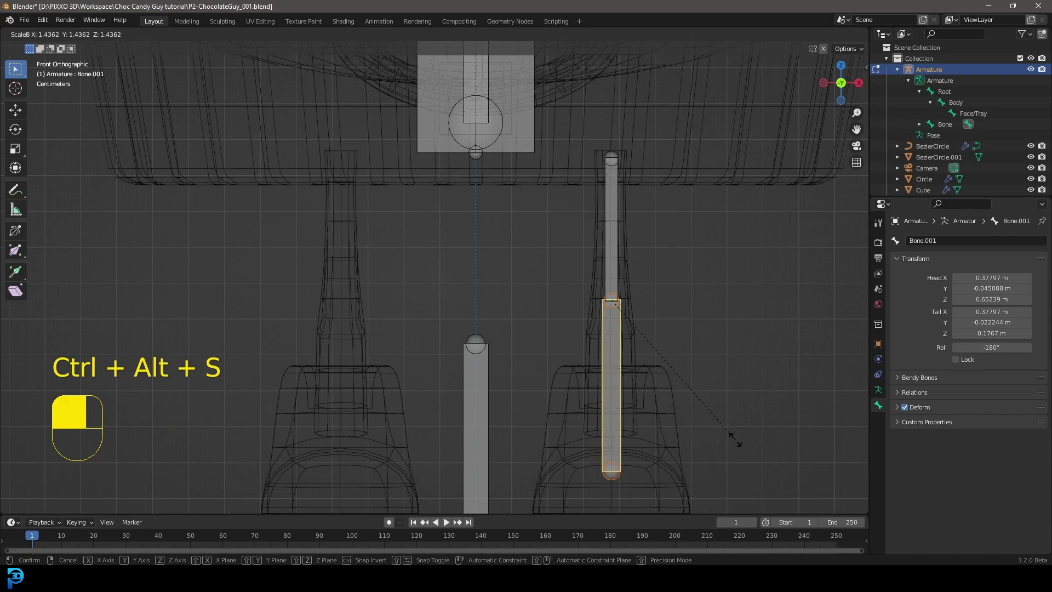
pyautogui.click(684, 432)
# Extrude a foot bone about 0.24 m forward from the ankle, and from it a toe bone about 0.28 m long to the boot's tip
pyautogui.scroll(-2, 613, 369)
pyautogui.moveTo(614, 369); pyautogui.dragTo(516, 385, button='middle')
pyautogui.scroll(2, 601, 430)
pyautogui.click(593, 435)
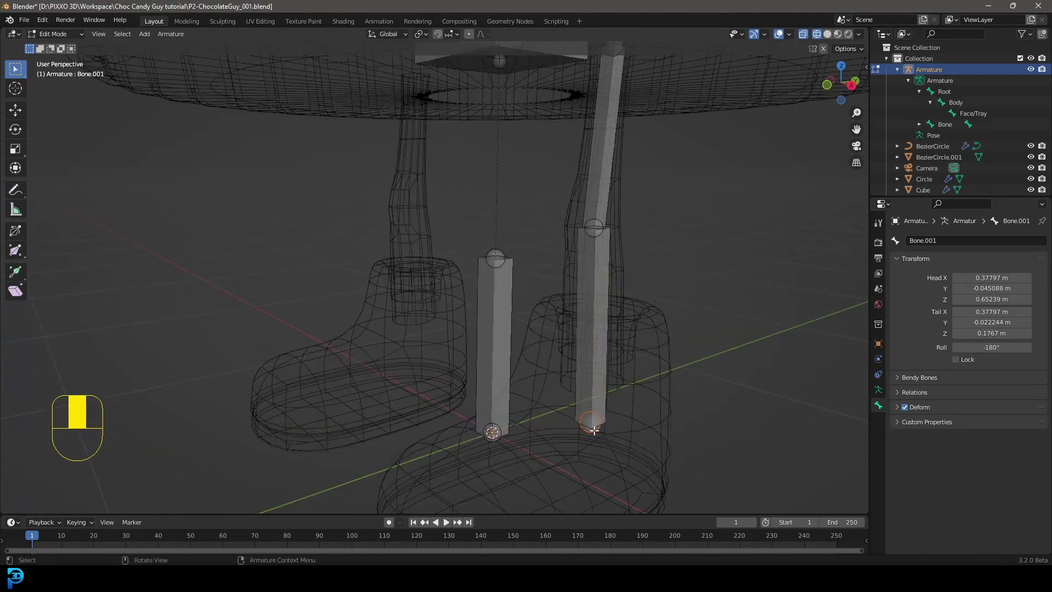
pyautogui.press('KP_3')
pyautogui.keyDown('shift'); pyautogui.moveTo(603, 430); pyautogui.dragTo(498, 383, button='middle'); pyautogui.keyUp('shift')
pyautogui.scroll(3, 585, 386)
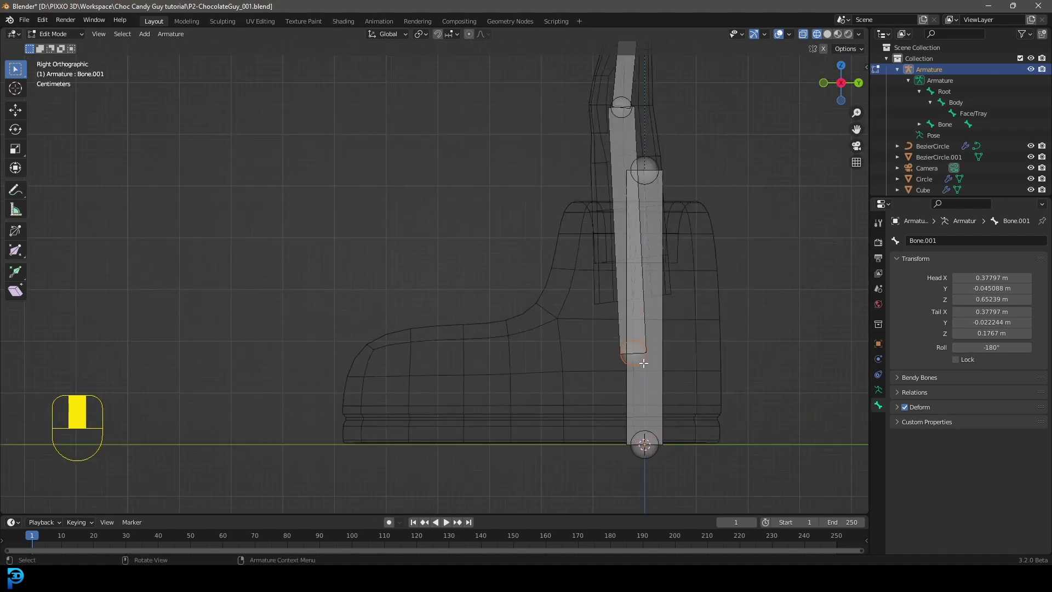
pyautogui.press('e')
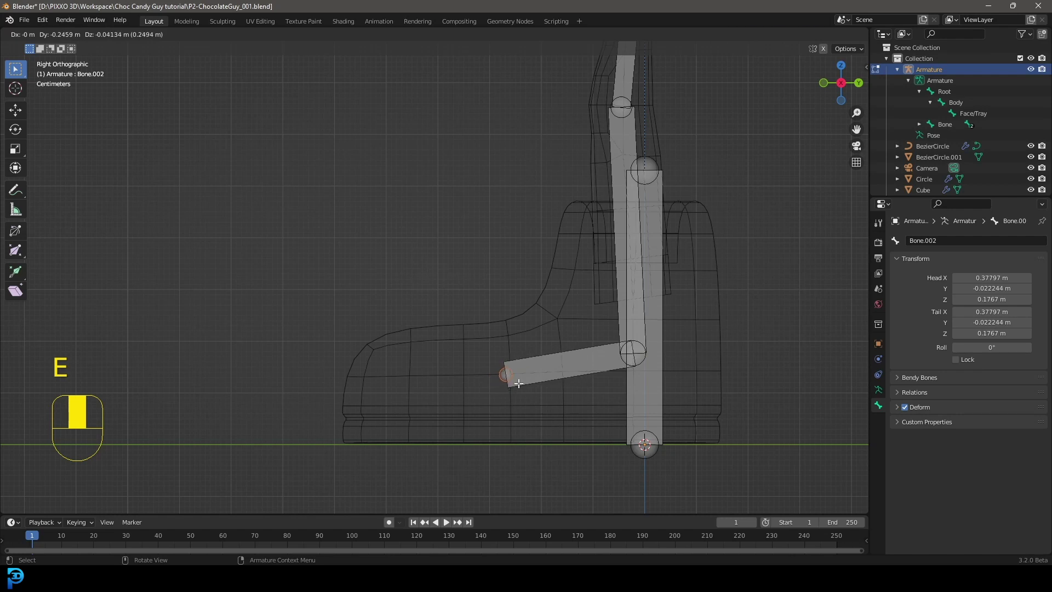
pyautogui.click(518, 382)
pyautogui.press('g')
pyautogui.click(516, 380)
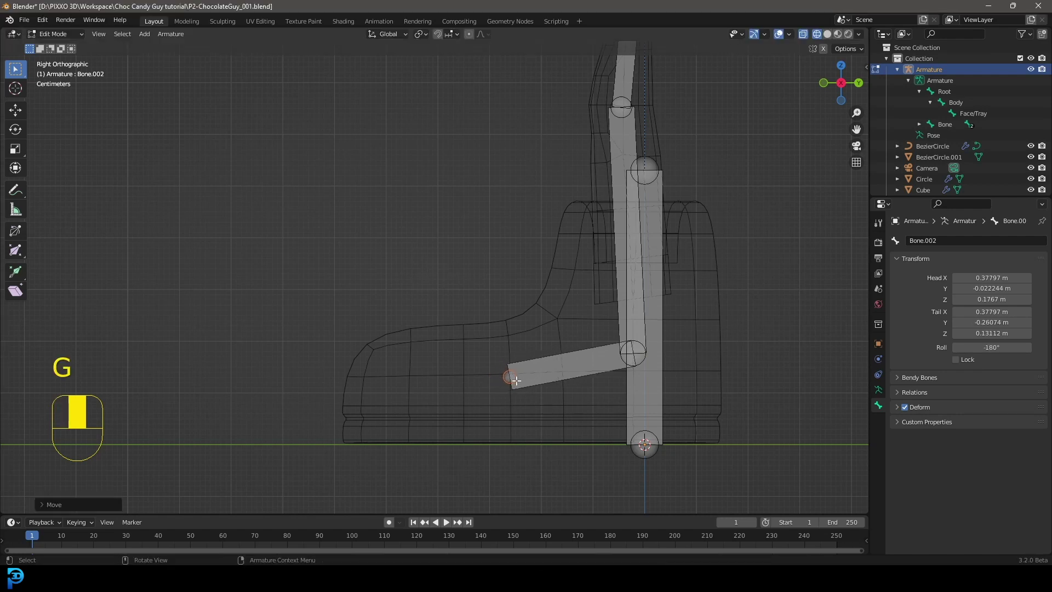
pyautogui.press('e')
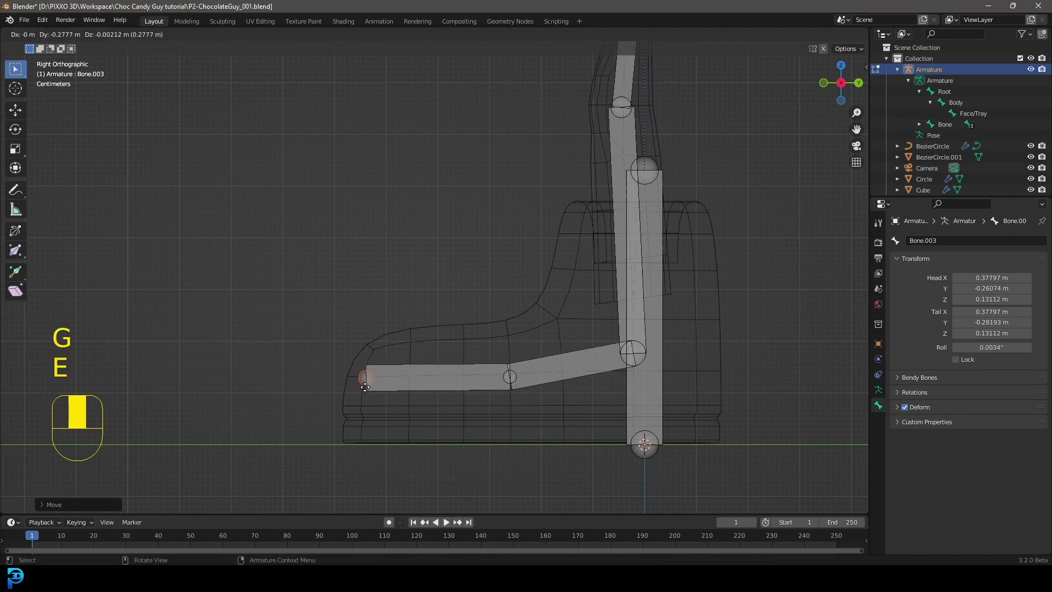
pyautogui.click(365, 387)
# Extrude a control bone about 0.40 m backward from the ankle along the Y axis
pyautogui.click(637, 359)
pyautogui.moveTo(637, 359); pyautogui.dragTo(671, 389, button='middle')
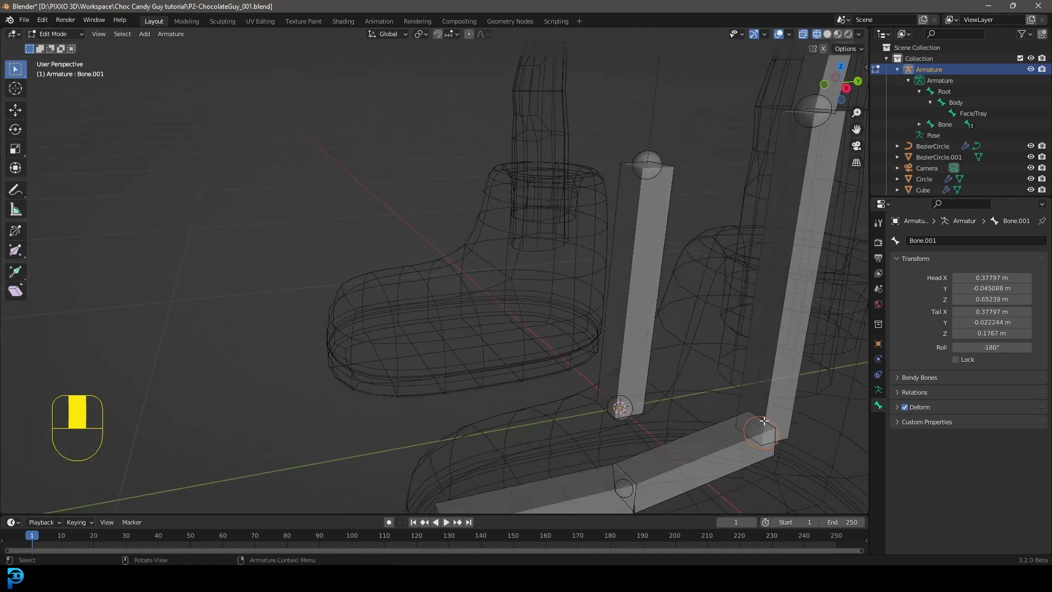
pyautogui.press('KP_3')
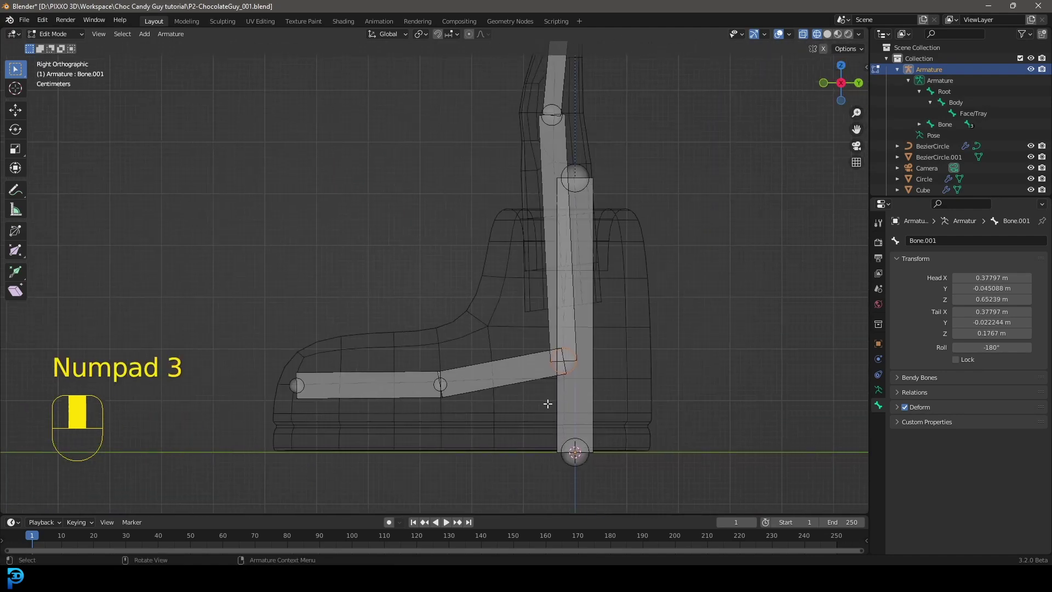
pyautogui.press('e')
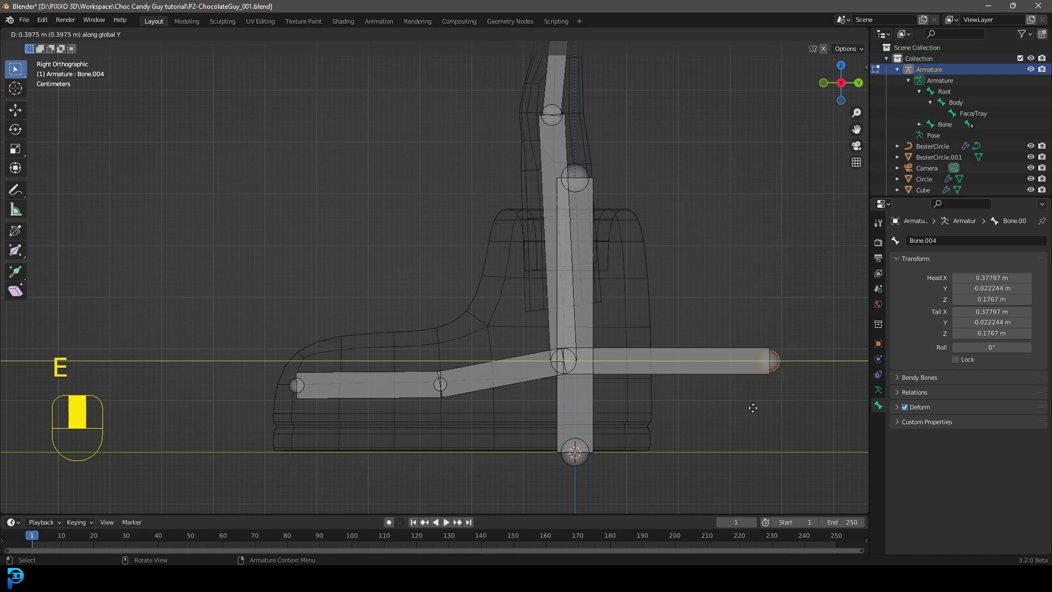
pyautogui.click(741, 395)
# Clear the parent of the bone extending behind the ankle so it is detached from the leg chain
pyautogui.scroll(-4, 654, 381)
pyautogui.moveTo(654, 381); pyautogui.dragTo(593, 409, button='middle')
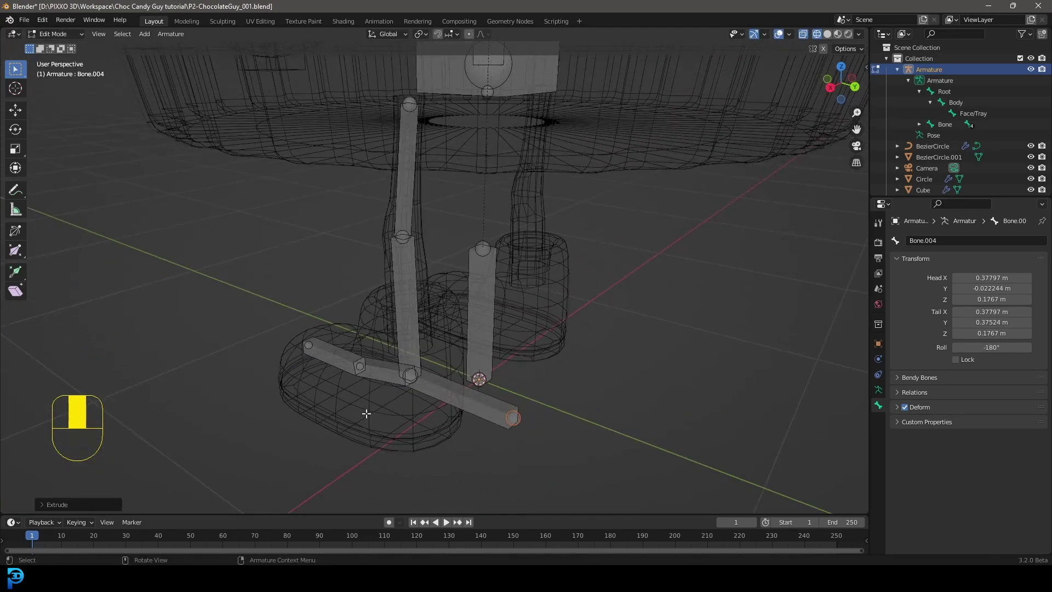
pyautogui.click(453, 398)
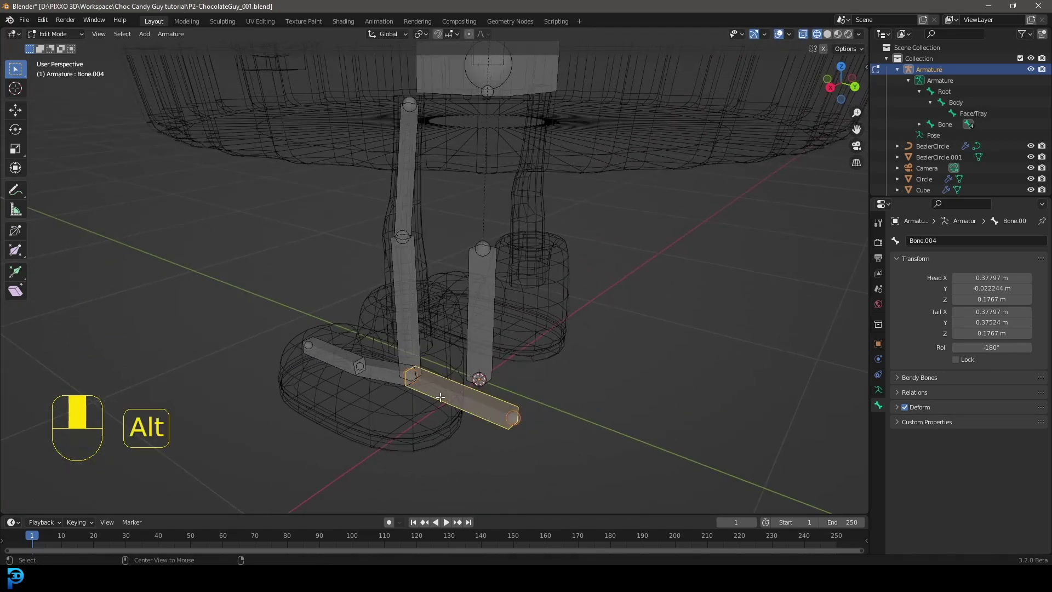
pyautogui.hotkey('alt', 'p')
pyautogui.click(397, 410)
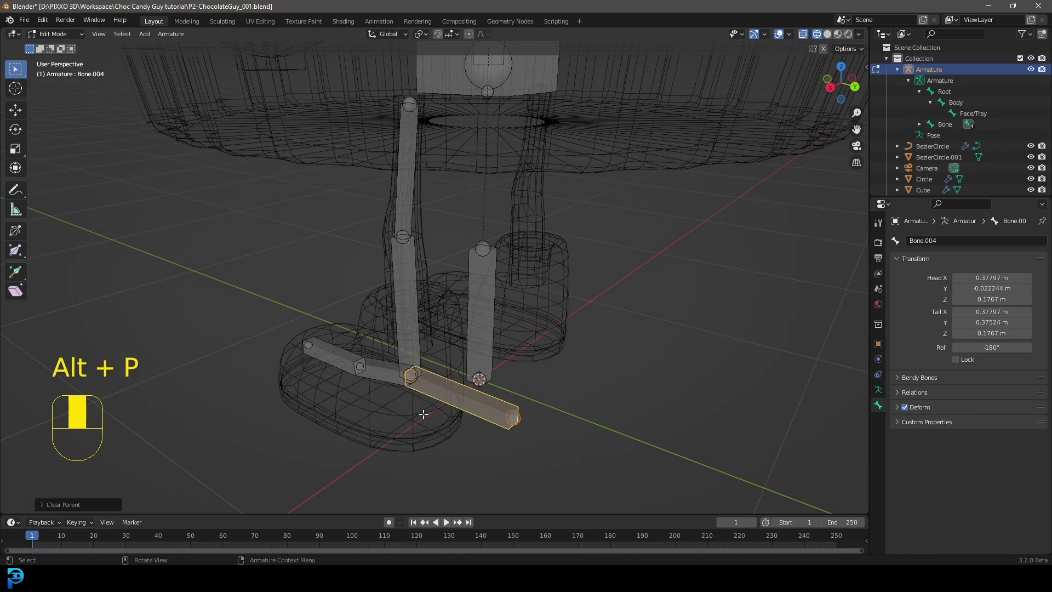
pyautogui.hotkey('alt', 'p')
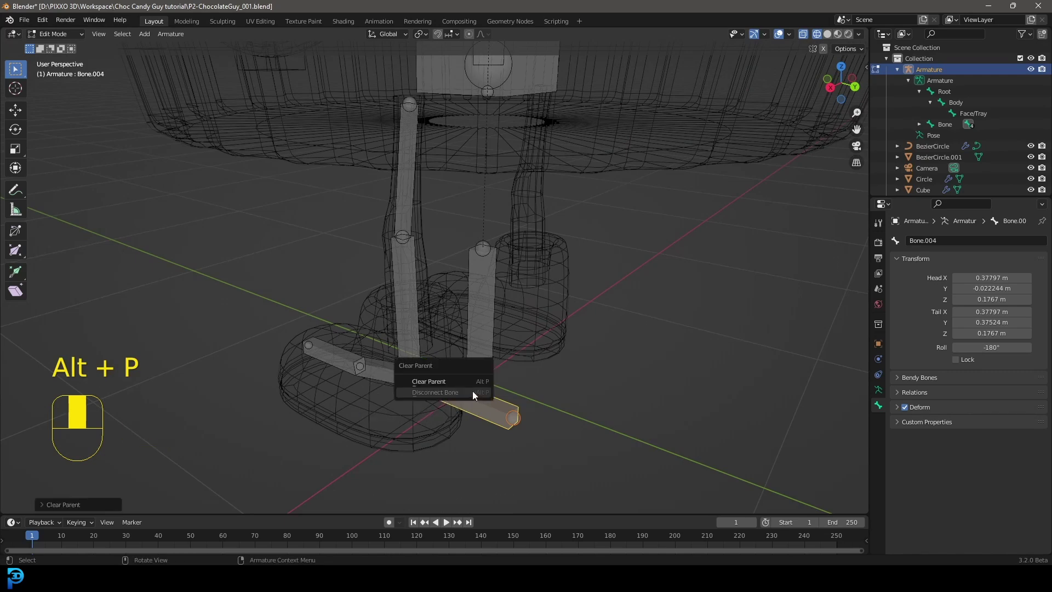
pyautogui.click(417, 380)
pyautogui.click(531, 364)
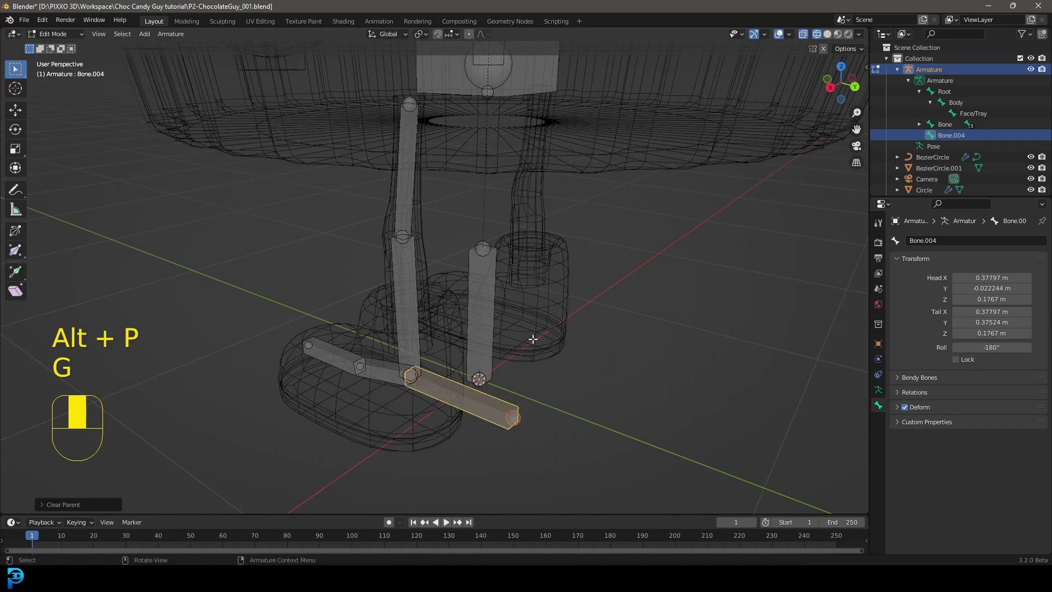
# Select the bone at the front of the boot and rename it Toebone.L
pyautogui.moveTo(391, 401); pyautogui.dragTo(682, 359, button='middle')
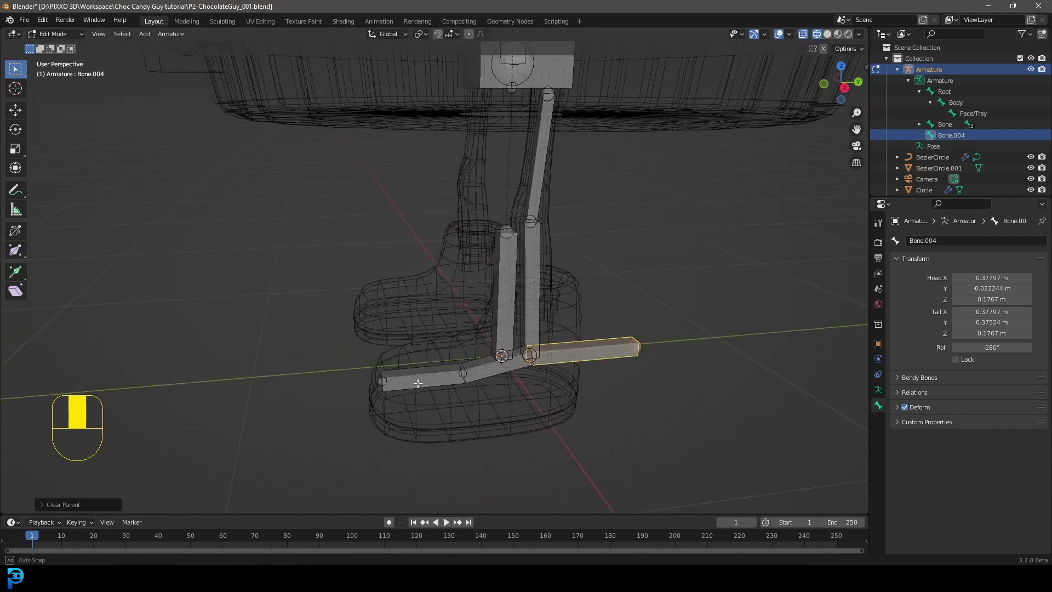
pyautogui.moveTo(416, 381); pyautogui.dragTo(521, 441, button='middle')
pyautogui.click(468, 457)
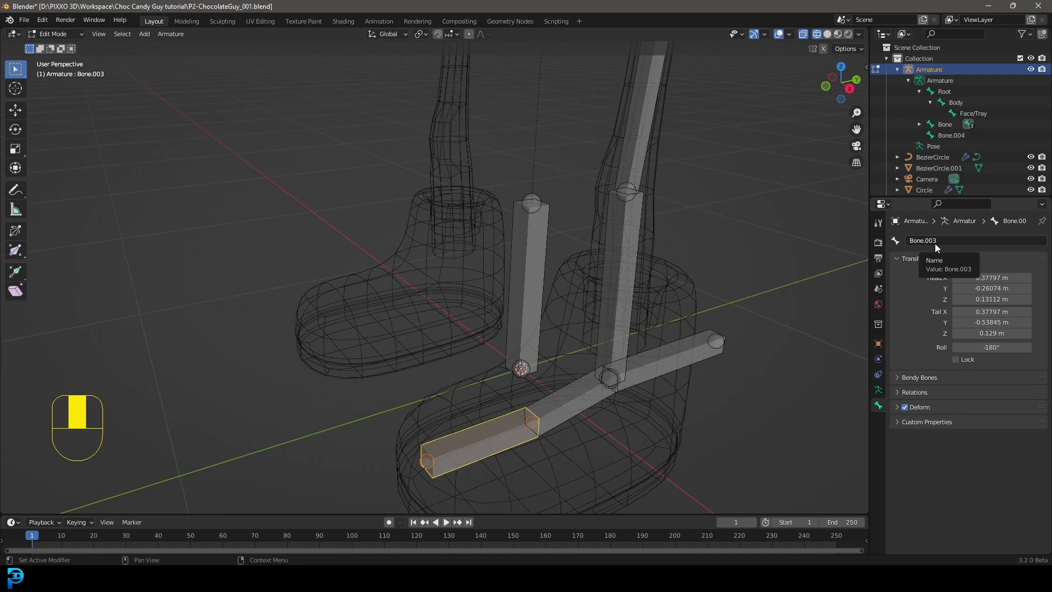
pyautogui.scroll(-5, 505, 383)
pyautogui.moveTo(494, 378); pyautogui.dragTo(586, 367, button='middle')
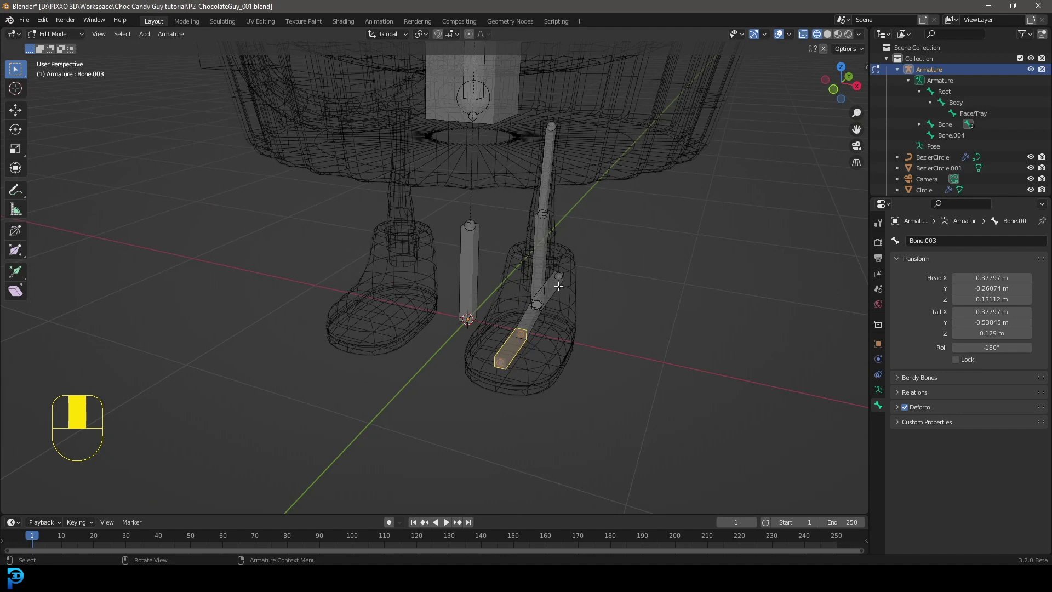
pyautogui.moveTo(550, 276); pyautogui.dragTo(540, 313, button='middle')
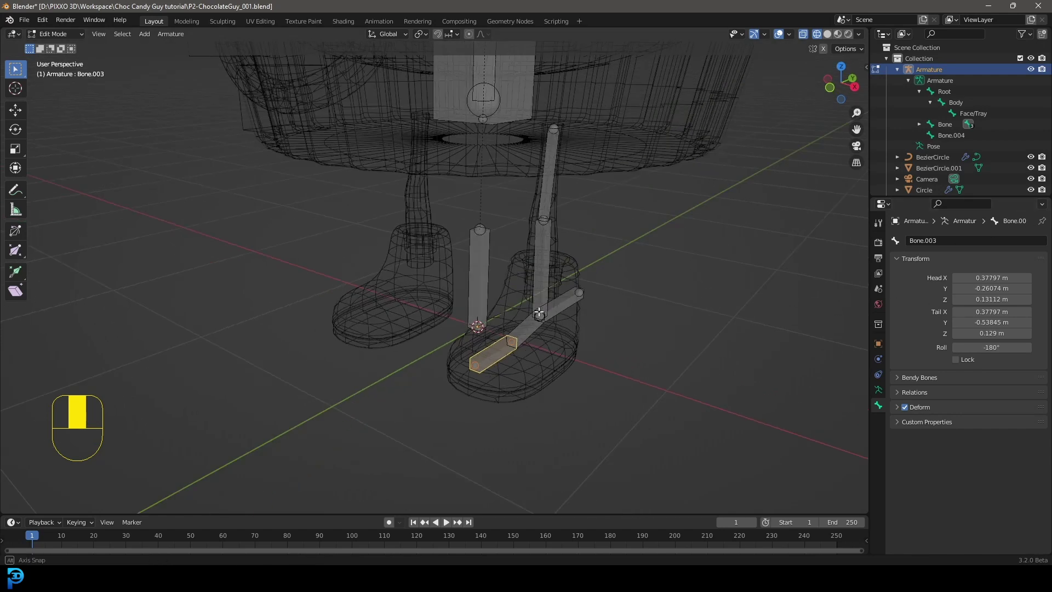
pyautogui.scroll(2, 524, 408)
pyautogui.click(522, 406)
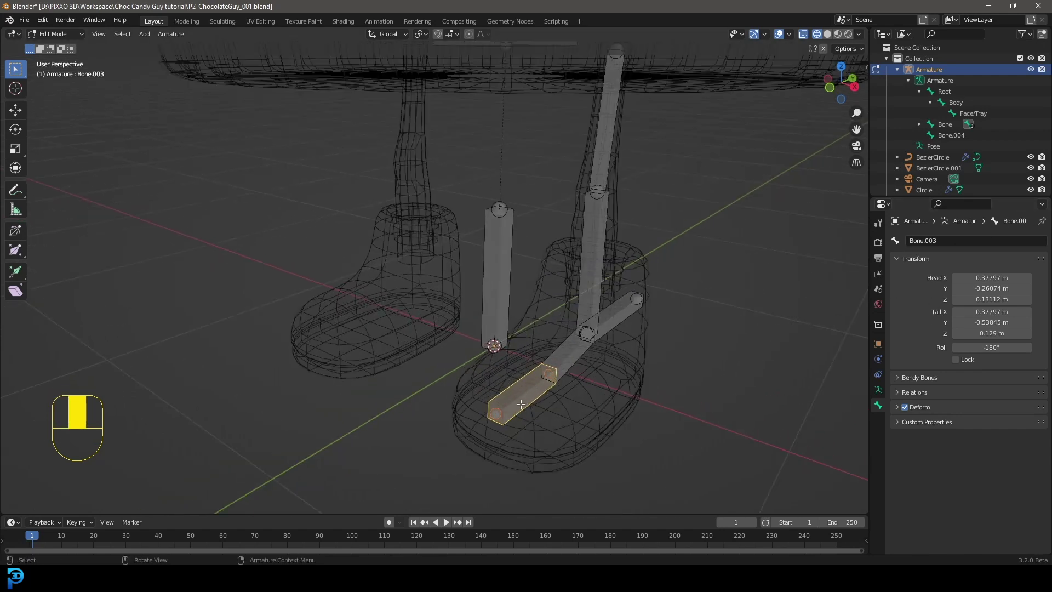
pyautogui.click(933, 240)
pyautogui.write('Toe')
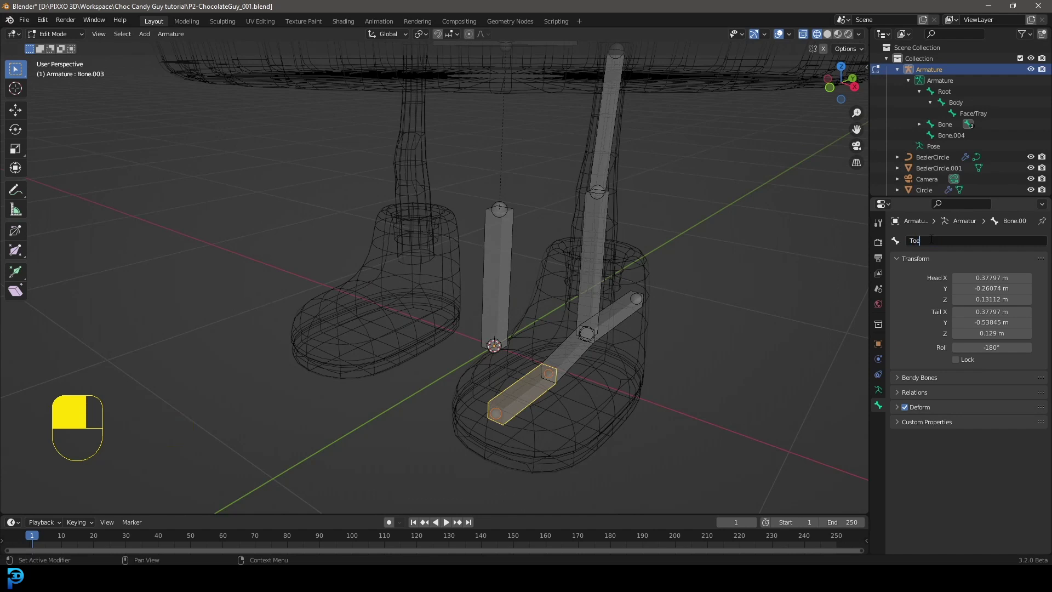
pyautogui.write('bone.L')
pyautogui.press('Return')
# Rename the bone between the ankle and the toe bone foot.L
pyautogui.moveTo(573, 366); pyautogui.dragTo(564, 365, button='middle')
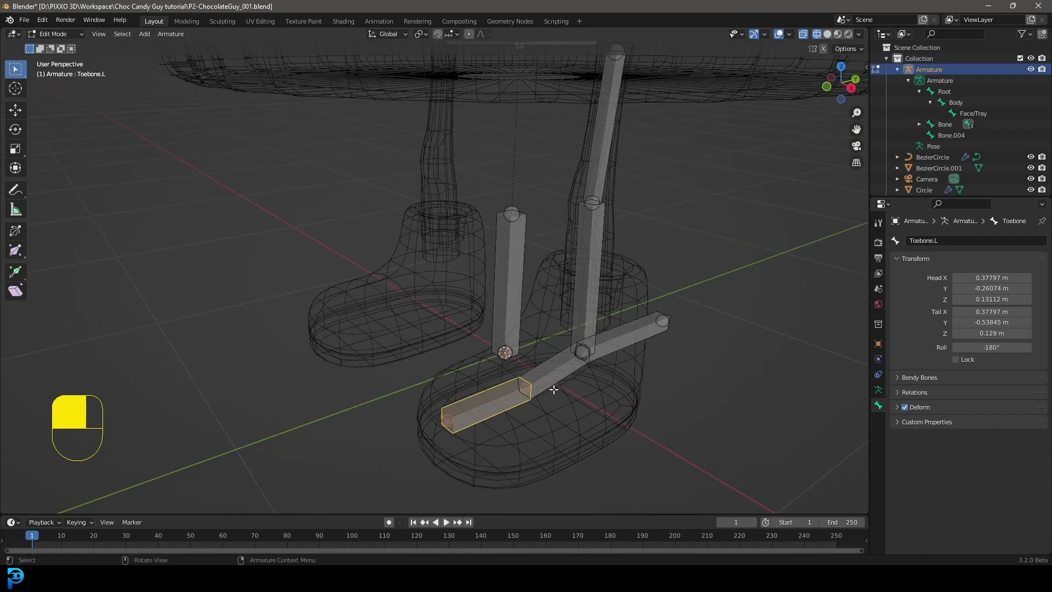
pyautogui.click(553, 371)
pyautogui.click(963, 239)
pyautogui.write('foot.L')
pyautogui.press('Return')
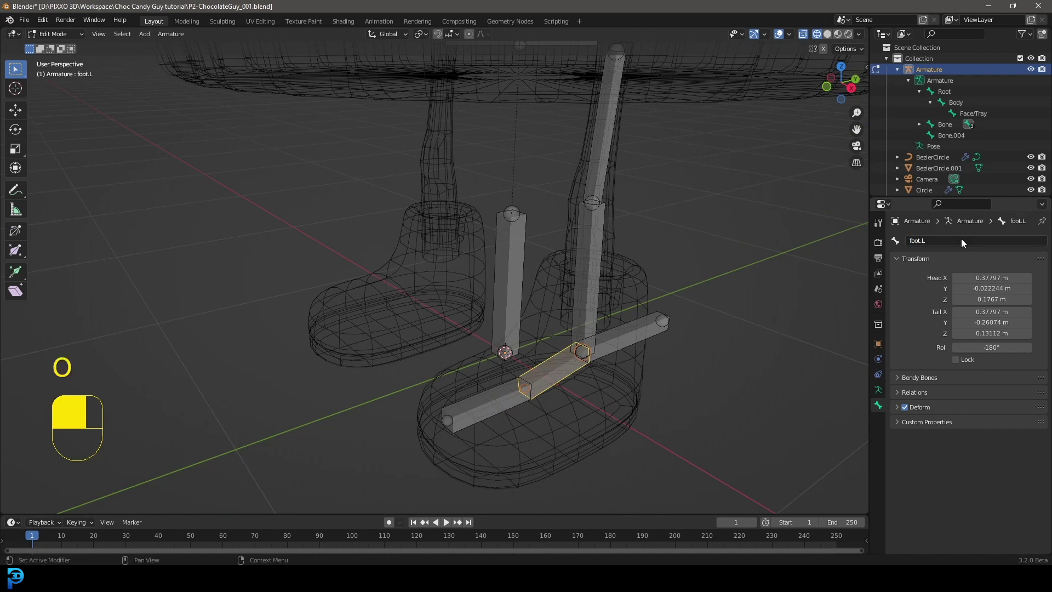
# Rename the detached control bone behind the ankle footIK.L
pyautogui.click(617, 342)
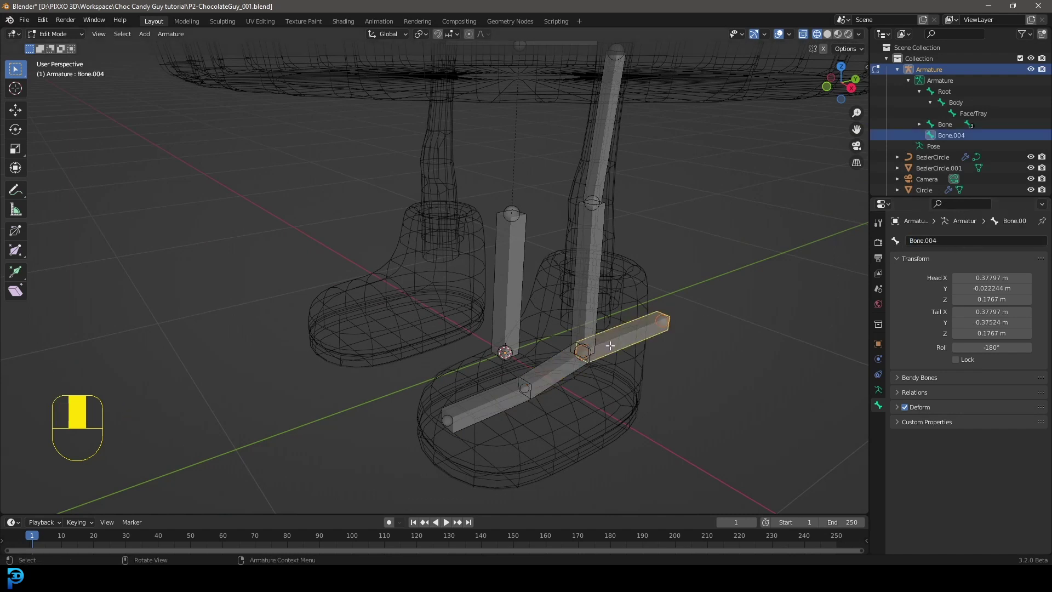
pyautogui.click(951, 241)
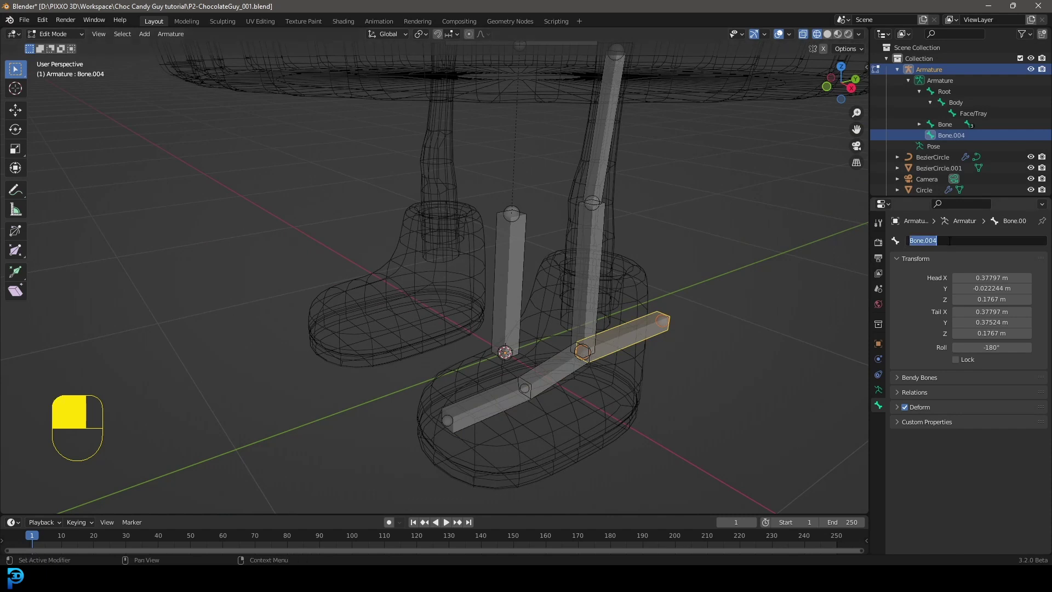
pyautogui.write('footIK.L')
pyautogui.press('Return')
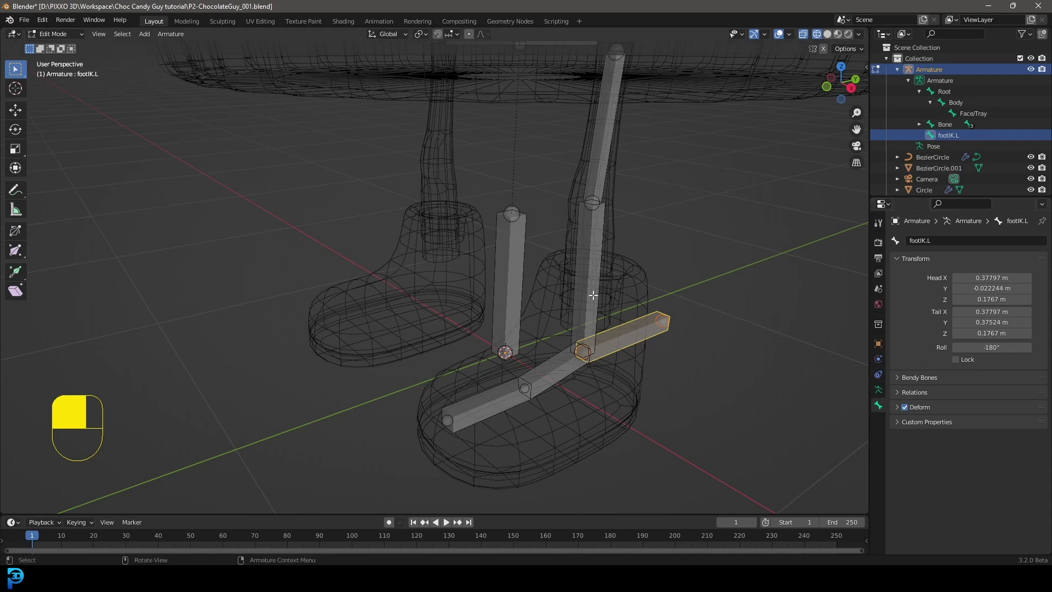
# Select the bone running from the knee to the ankle and rename it lowerleg.L
pyautogui.click(586, 276)
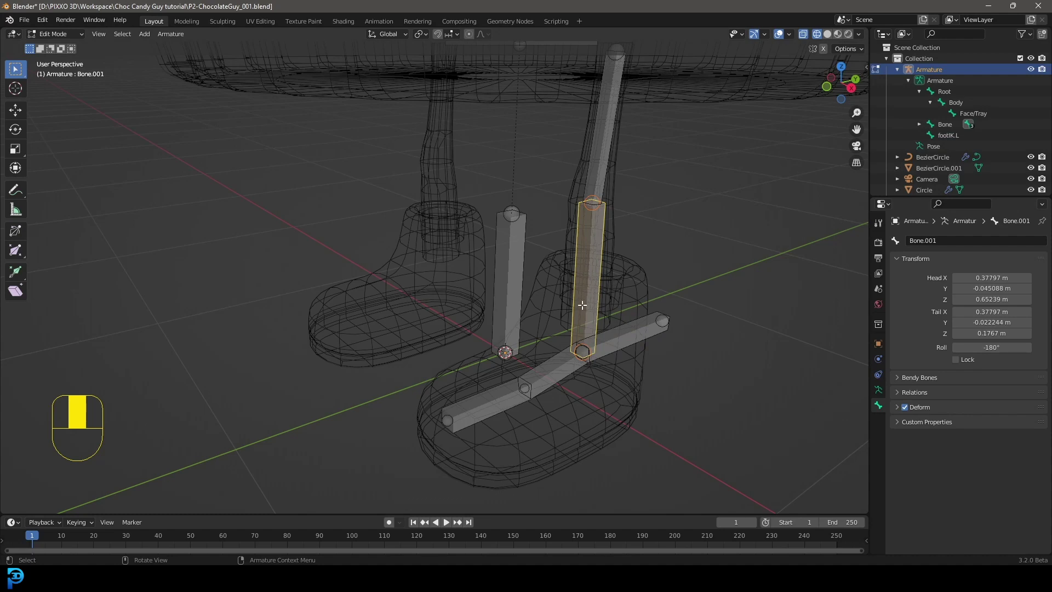
pyautogui.moveTo(580, 305); pyautogui.dragTo(582, 248, button='middle')
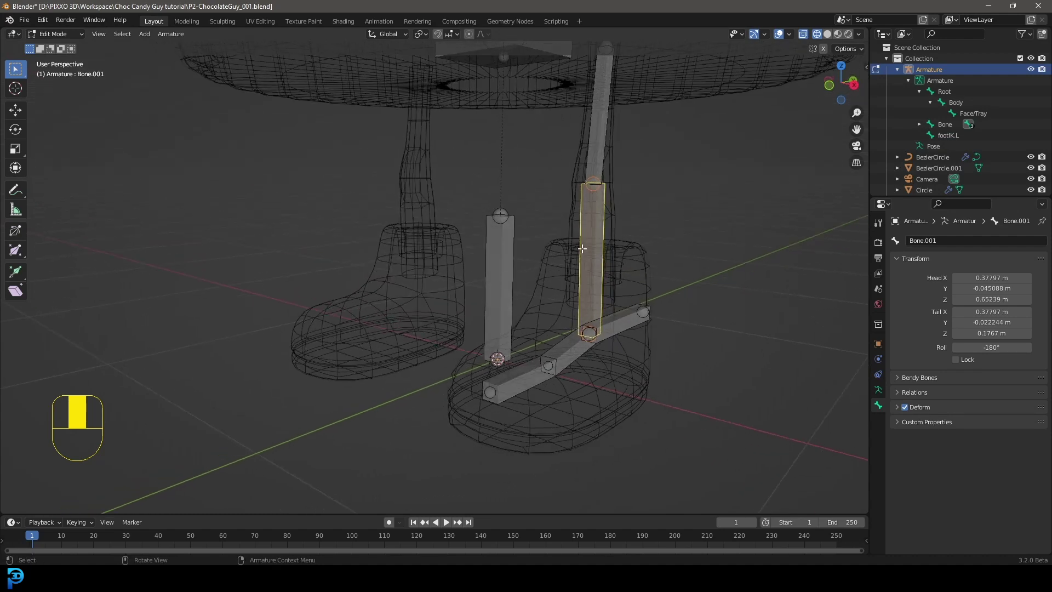
pyautogui.click(944, 246)
pyautogui.write('lo')
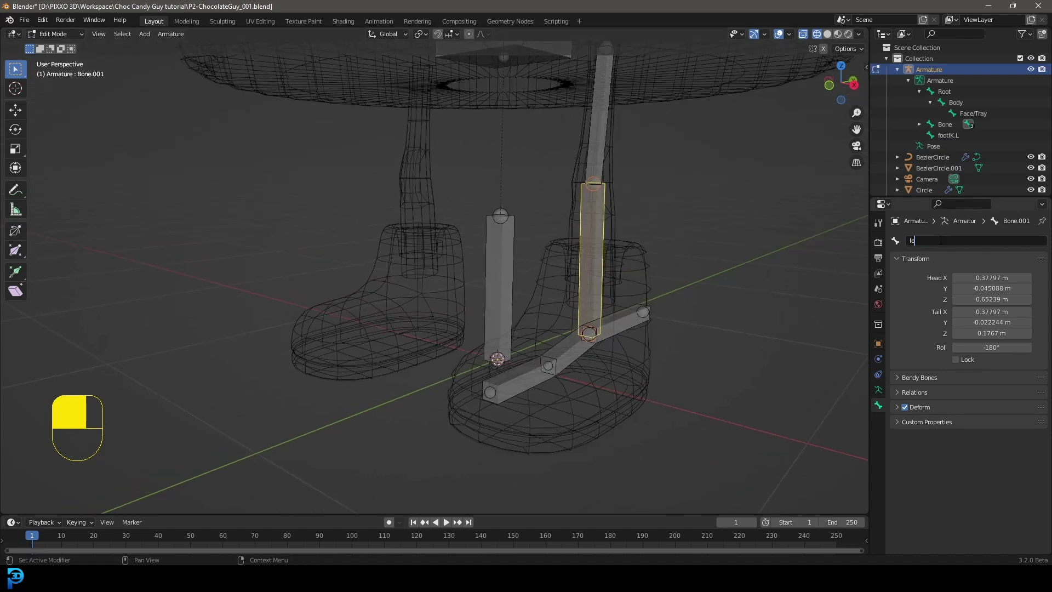
pyautogui.write('werleg.L')
pyautogui.press('Return')
# Select the bone above the knee and rename it upperleg.L
pyautogui.click(606, 126)
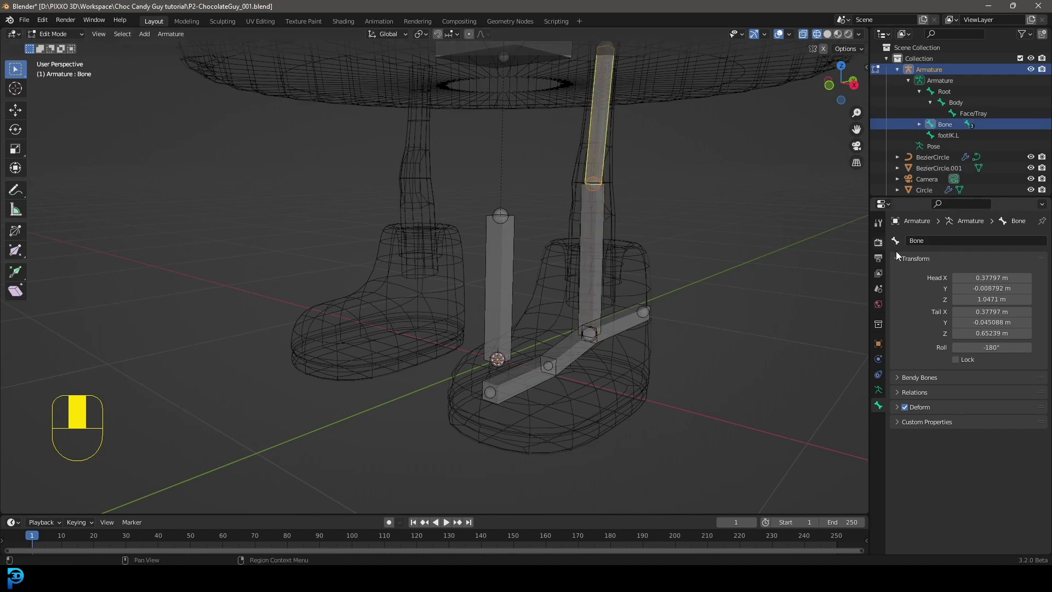
pyautogui.click(932, 241)
pyautogui.write('upperleg')
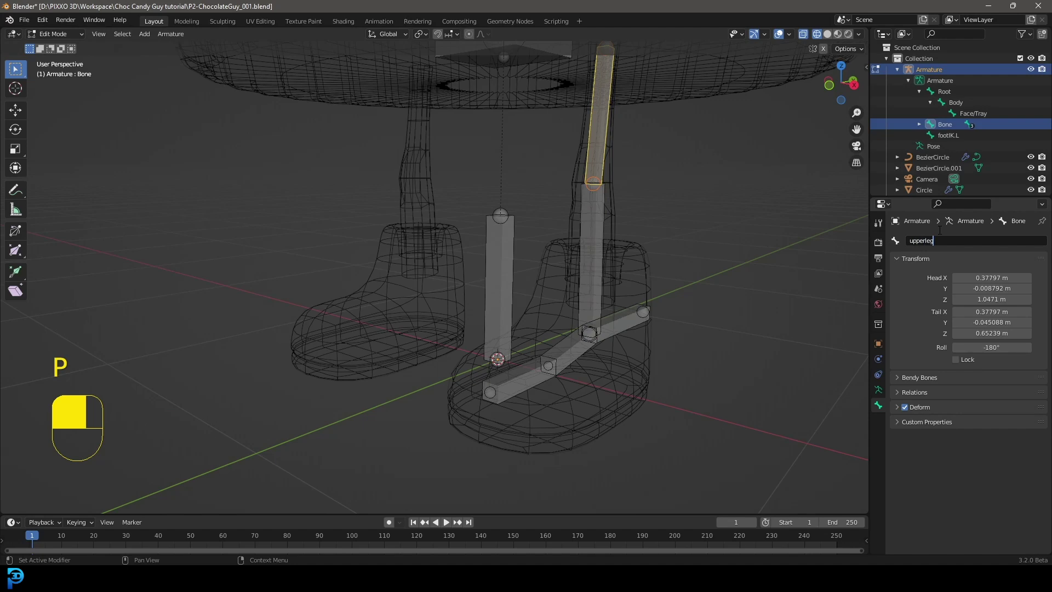
pyautogui.write('.L')
pyautogui.press('Return')
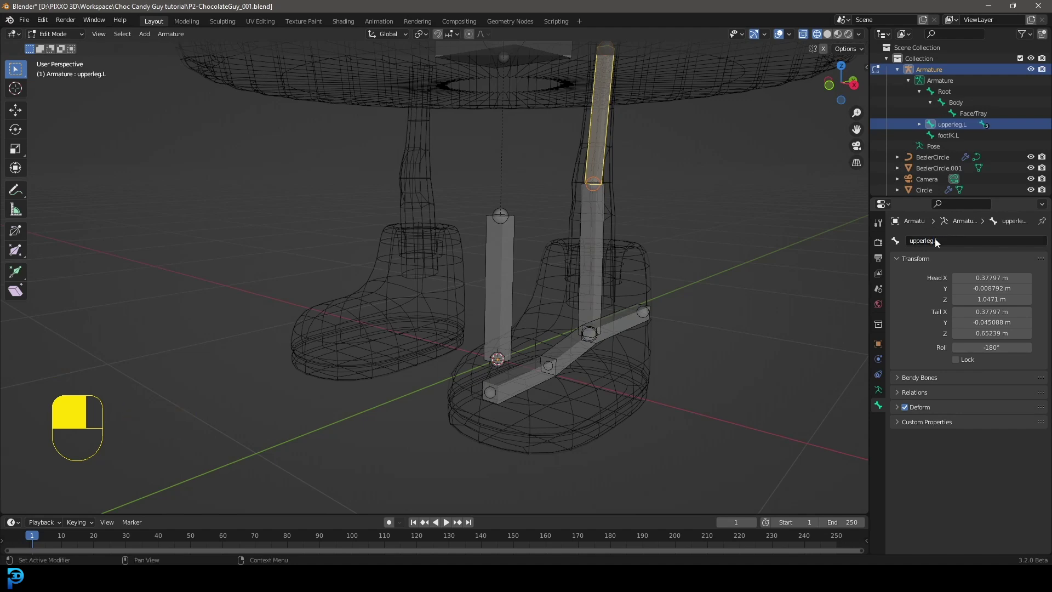
# Select all bones of the character's left leg, from the upper leg to the toe, including footIK.L
pyautogui.moveTo(587, 175); pyautogui.dragTo(628, 276, button='middle')
pyautogui.moveTo(478, 256); pyautogui.dragTo(443, 313, button='middle')
pyautogui.moveTo(450, 360); pyautogui.dragTo(421, 41)
pyautogui.moveTo(461, 384); pyautogui.dragTo(431, 60)
pyautogui.moveTo(432, 61); pyautogui.dragTo(440, 159, button='middle')
pyautogui.click(441, 119)
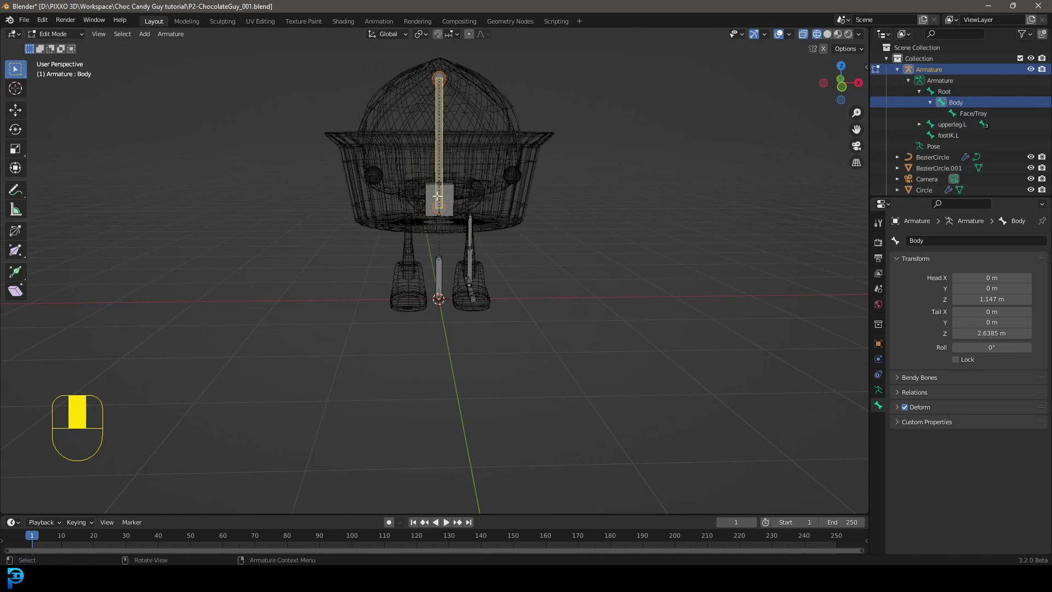
pyautogui.scroll(3, 564, 413)
pyautogui.moveTo(564, 413); pyautogui.dragTo(484, 100)
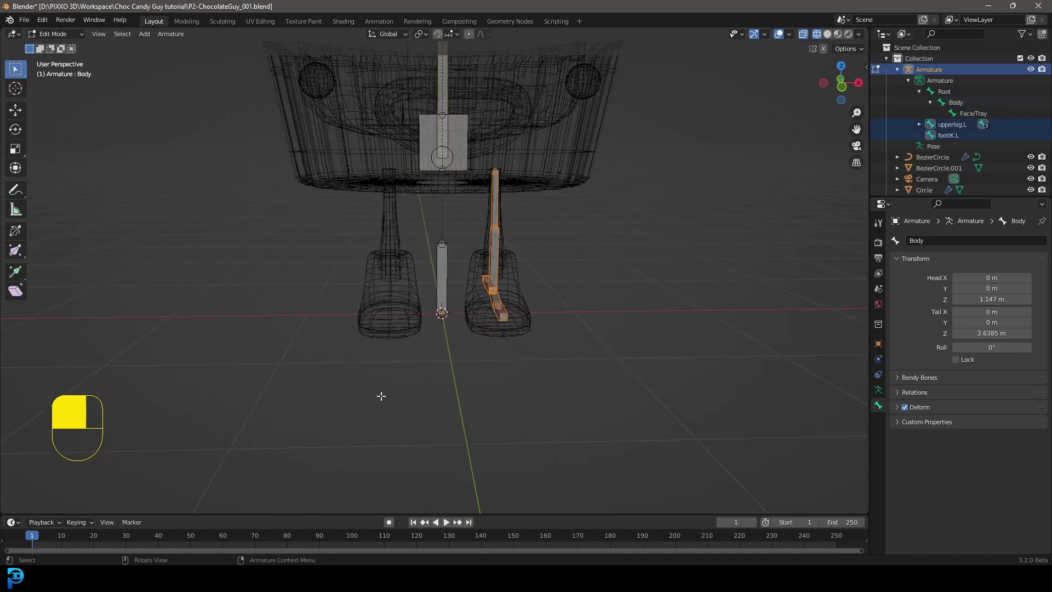
pyautogui.press('KP_1')
pyautogui.moveTo(539, 282); pyautogui.dragTo(490, 330, button='middle')
pyautogui.scroll(2, 490, 329)
# Switch the armature to Pose Mode with solid shading and test moving the footIK.L bone
pyautogui.click(44, 35)
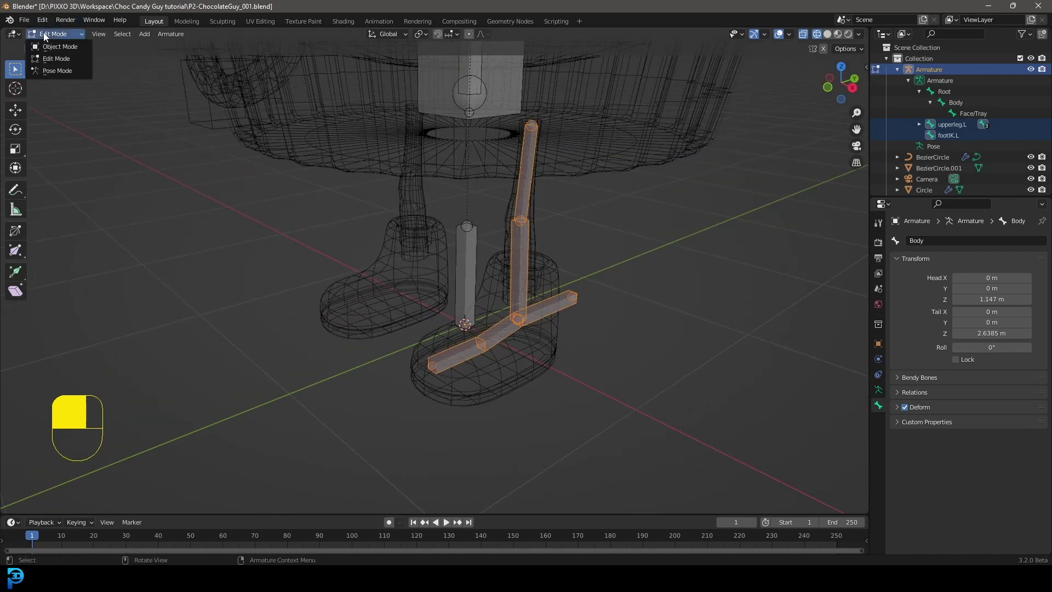
pyautogui.click(48, 72)
pyautogui.press('z')
pyautogui.click(597, 323)
pyautogui.click(596, 324)
pyautogui.moveTo(596, 324); pyautogui.dragTo(543, 334, button='middle')
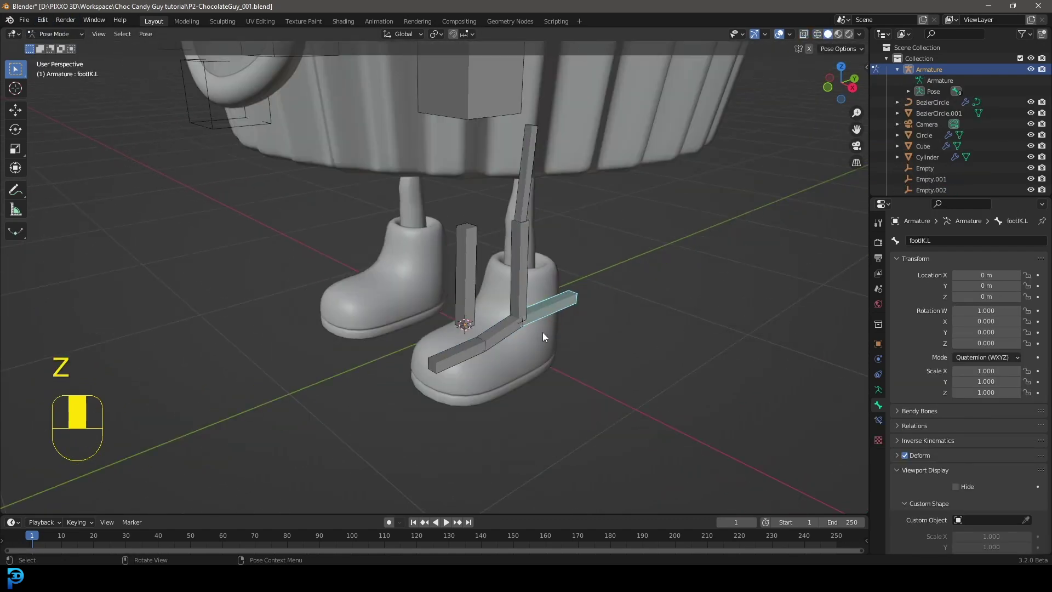
pyautogui.press('g')
pyautogui.rightClick(594, 271)
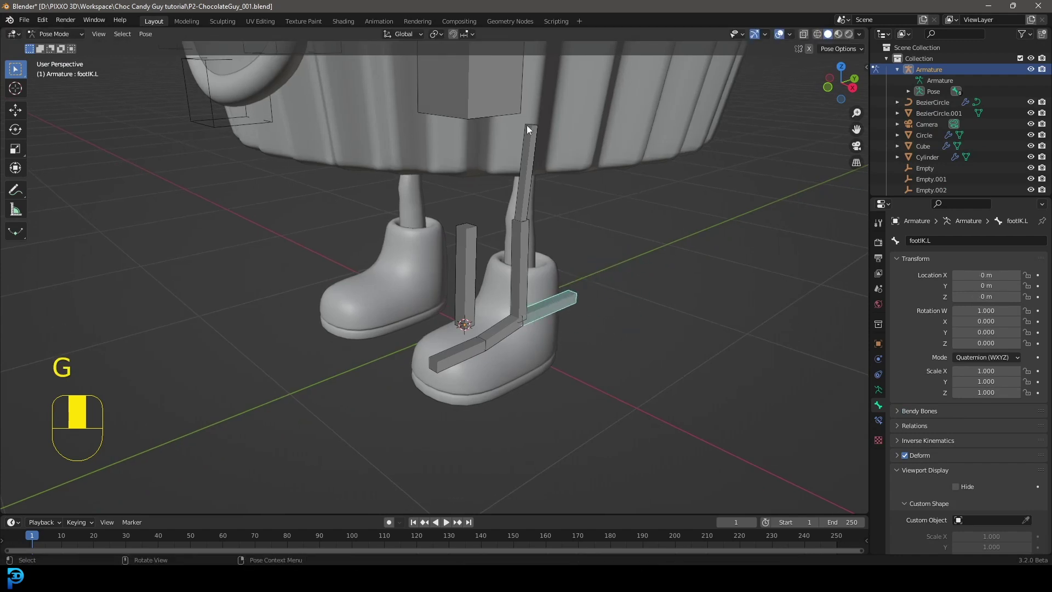
# Add an Inverse Kinematics constraint to lowerleg.L with footIK.L as its target
pyautogui.scroll(1, 557, 318)
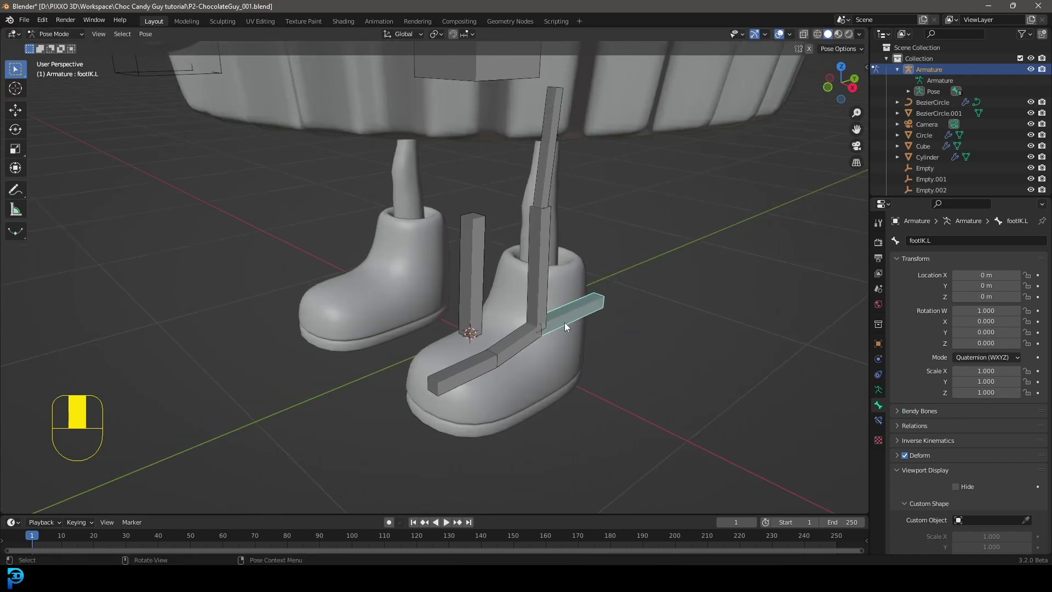
pyautogui.scroll(1, 612, 326)
pyautogui.press('g')
pyautogui.press('shift')
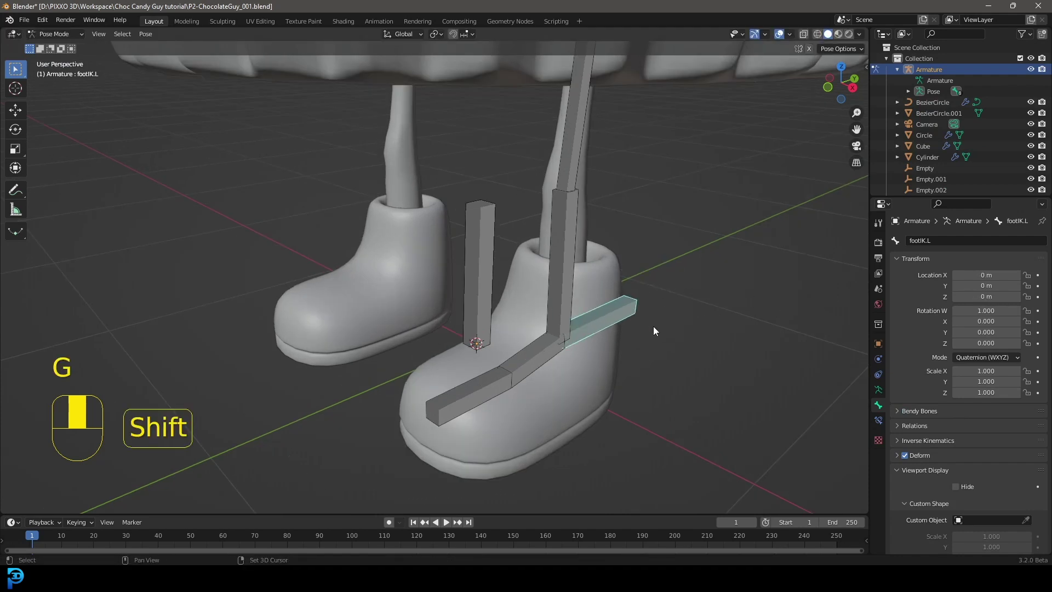
pyautogui.keyDown('shift'); pyautogui.click(568, 238); pyautogui.keyUp('shift')
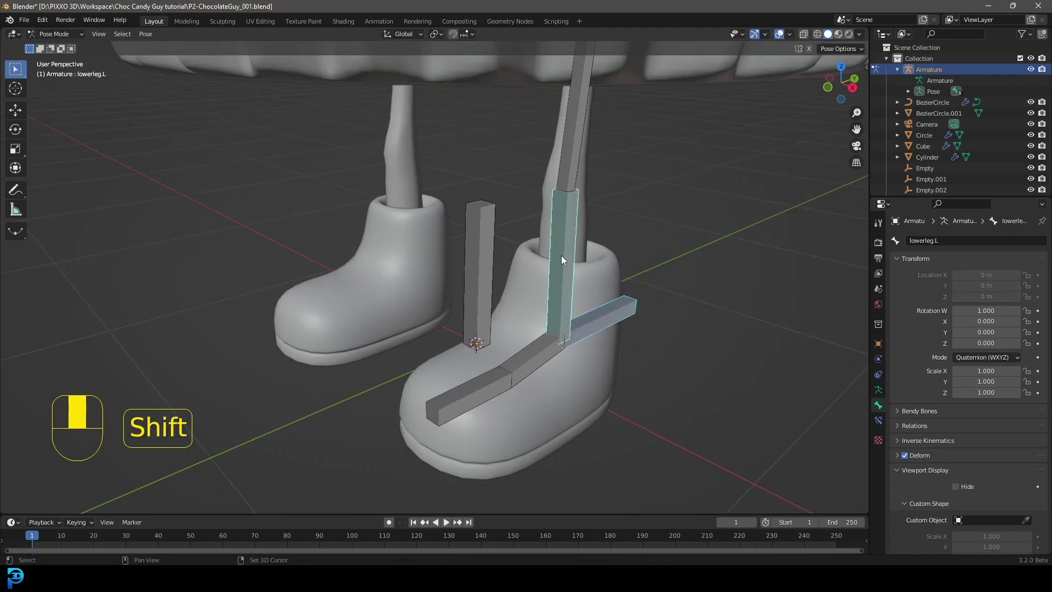
pyautogui.press('ctrl')
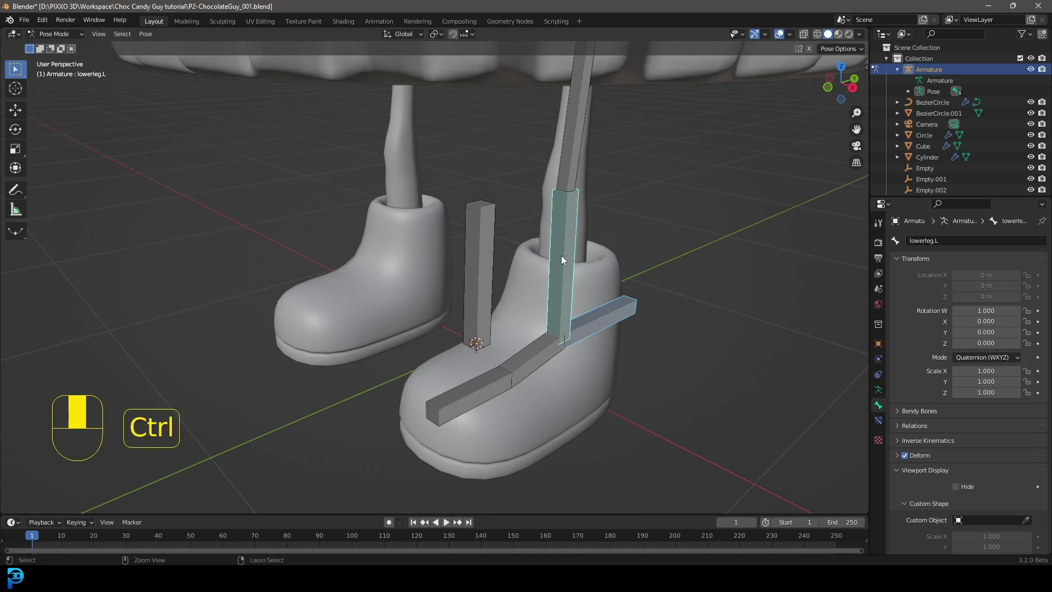
pyautogui.hotkey('shift', 'ctrl', 'c')
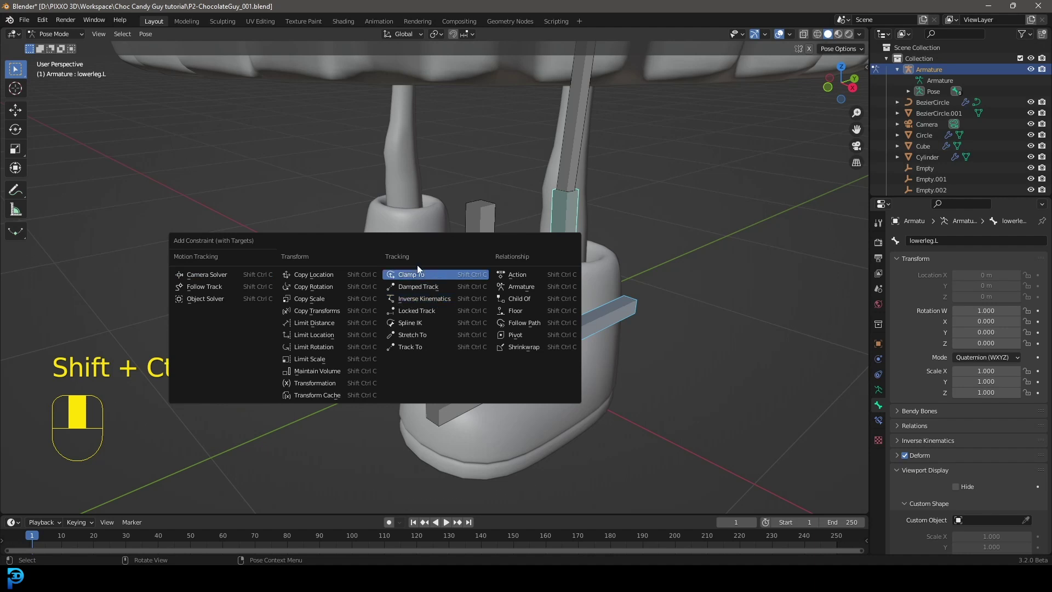
pyautogui.click(433, 299)
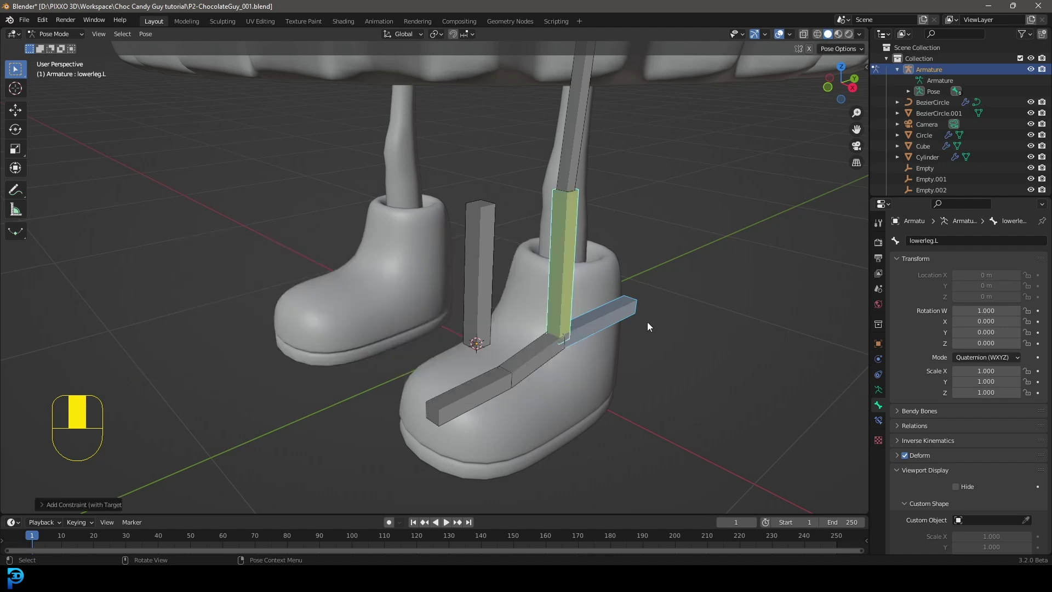
# Set the chain length of lowerleg.L's IK constraint to 2
pyautogui.click(567, 228)
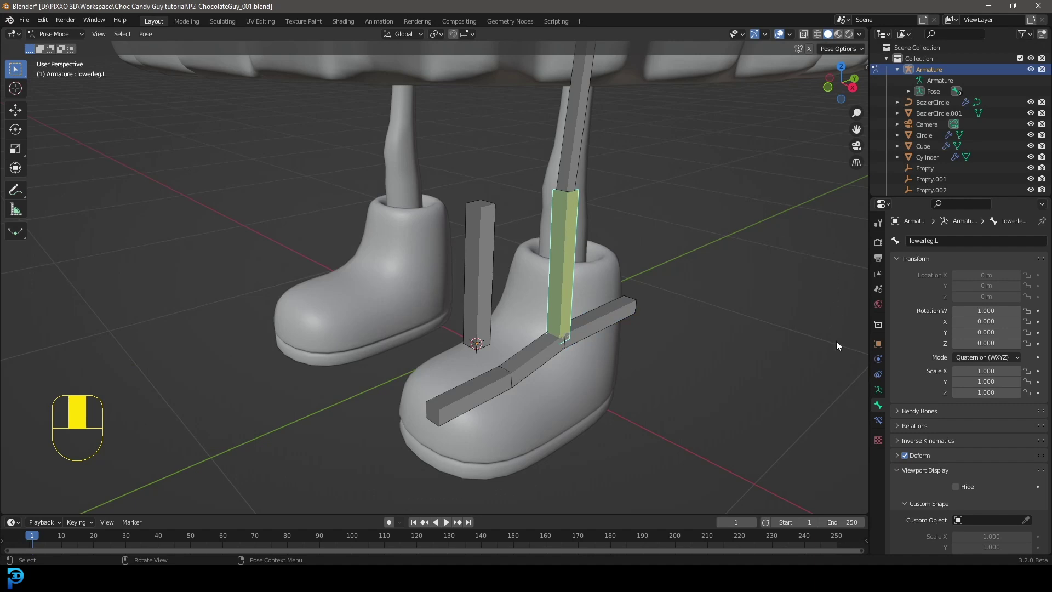
pyautogui.click(879, 420)
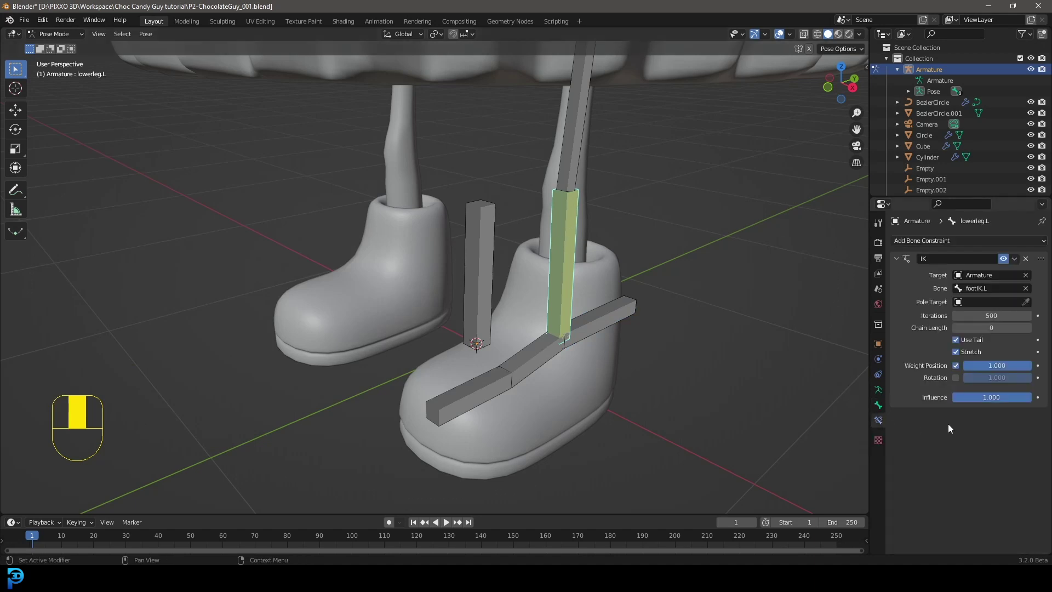
pyautogui.doubleClick(1028, 329)
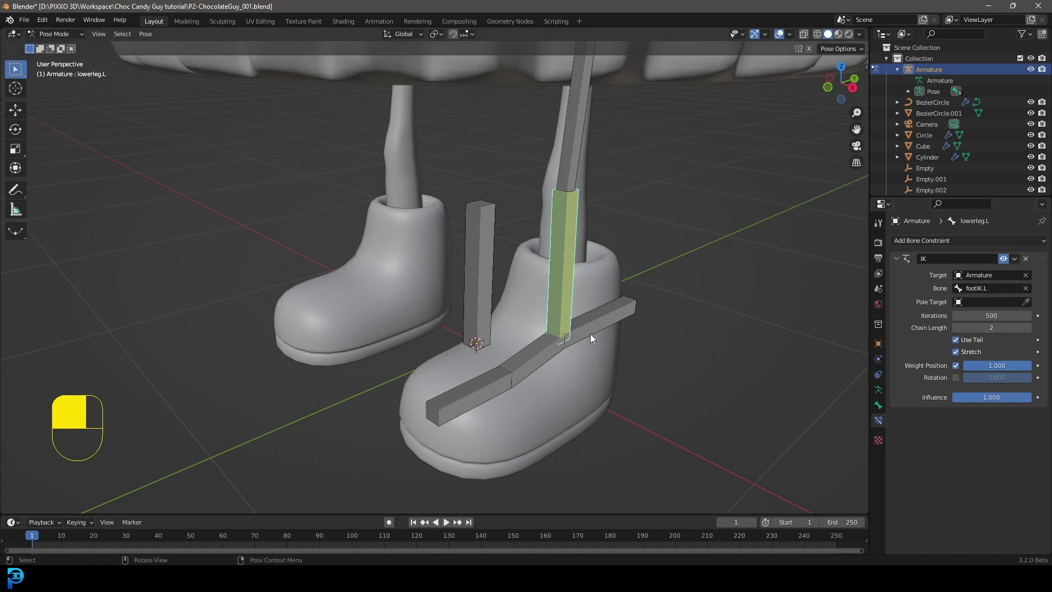
# Test the leg's IK by moving the footIK.L bone and cancelling each move
pyautogui.scroll(-2, 590, 334)
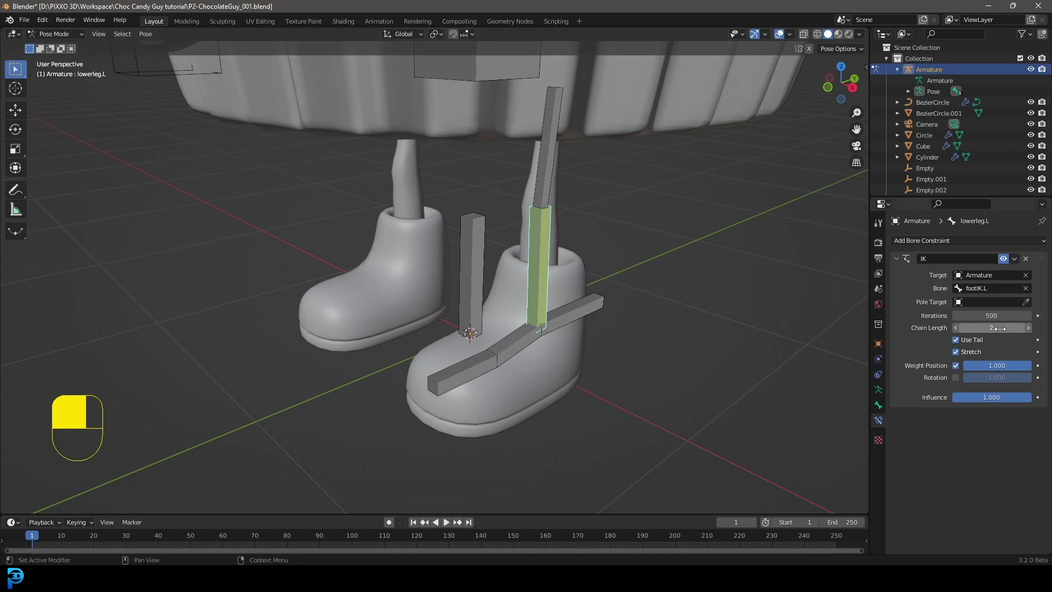
pyautogui.click(586, 303)
pyautogui.scroll(1, 589, 311)
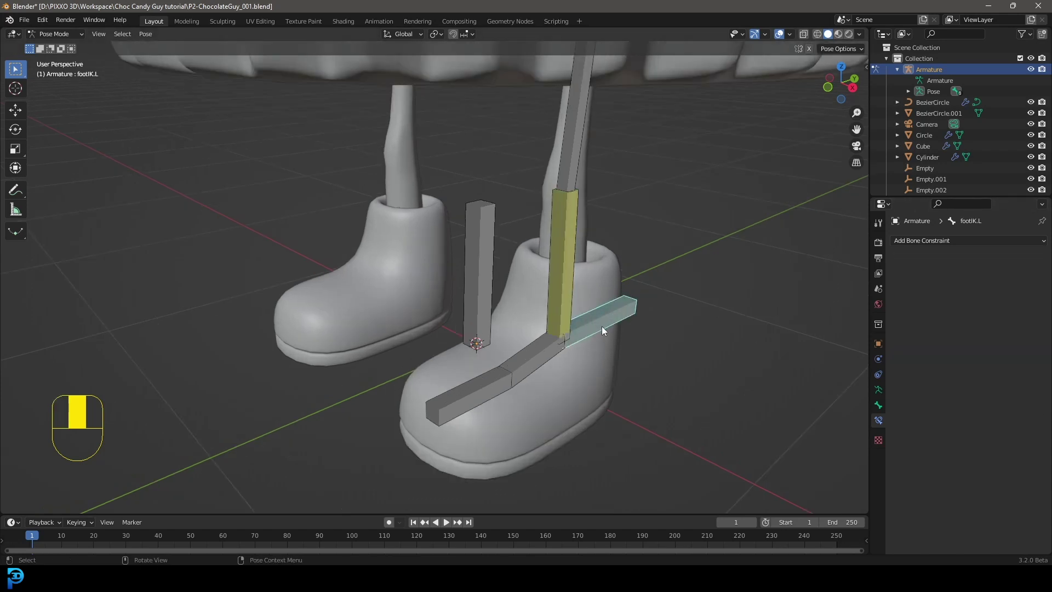
pyautogui.press('g')
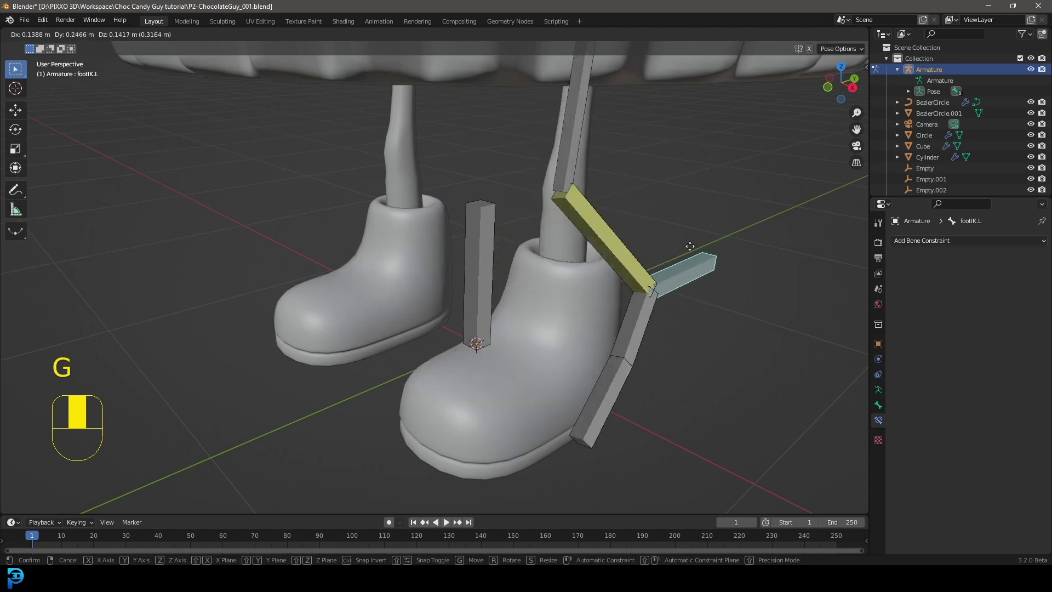
pyautogui.click(712, 187)
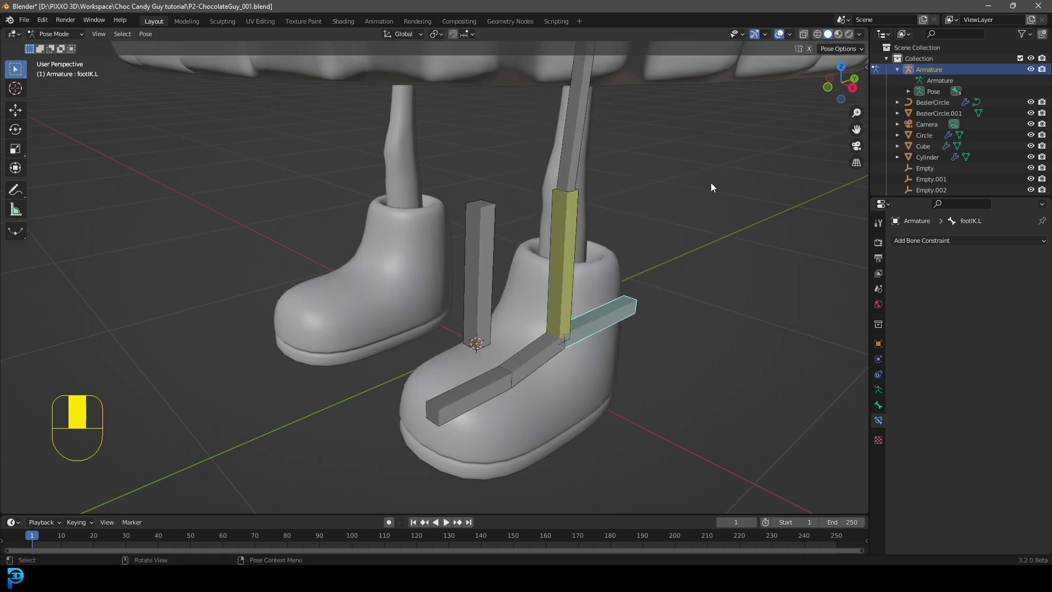
pyautogui.moveTo(702, 204); pyautogui.dragTo(518, 335, button='middle')
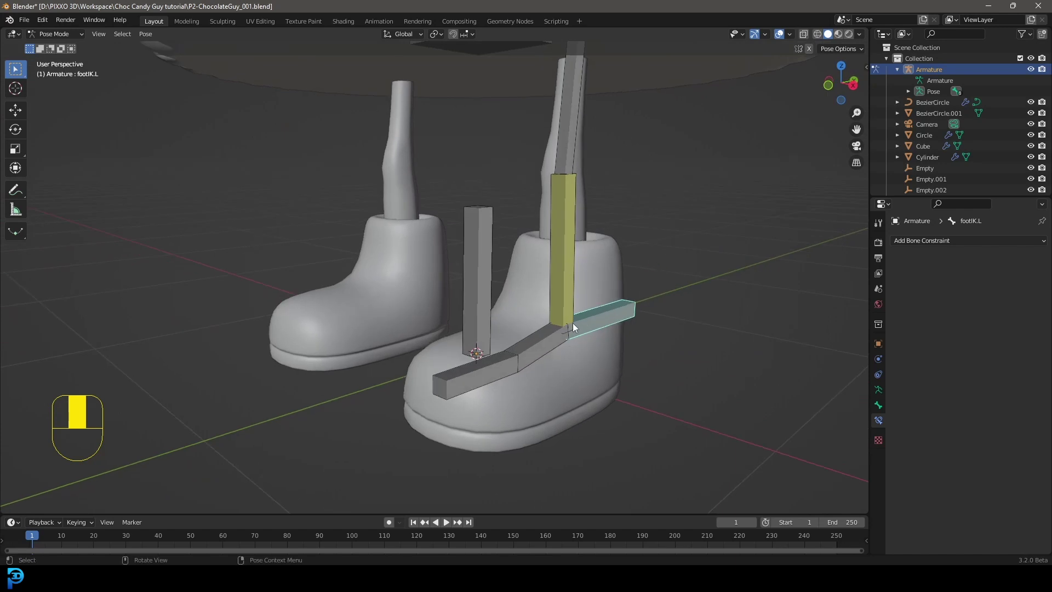
pyautogui.press('g')
pyautogui.rightClick(644, 251)
pyautogui.moveTo(644, 261); pyautogui.dragTo(600, 294, button='middle')
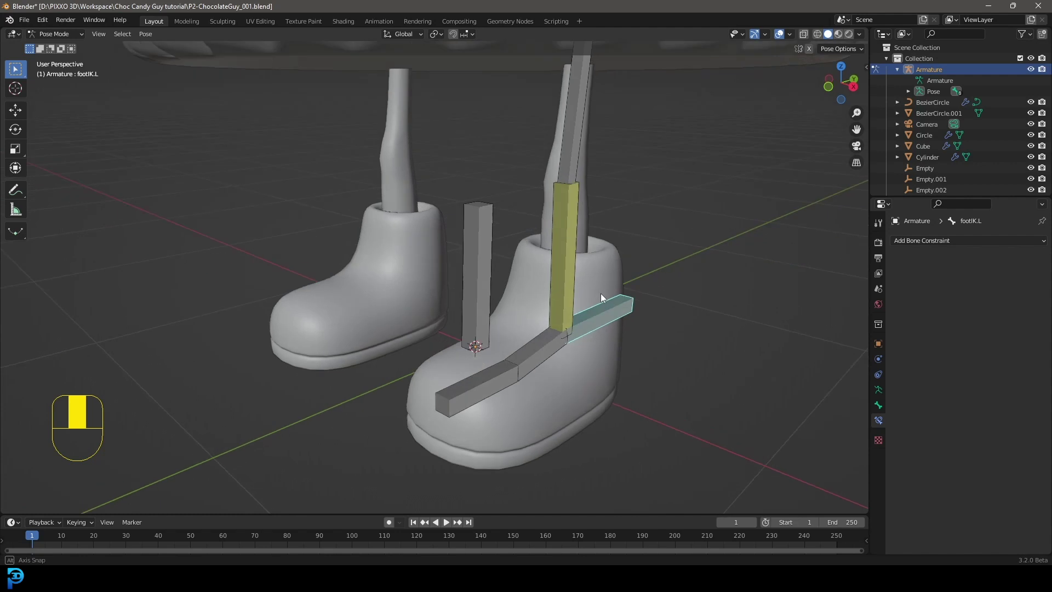
# Return to Edit Mode and parent foot.L to footIK.L with Keep Offset
pyautogui.click(48, 35)
pyautogui.click(57, 58)
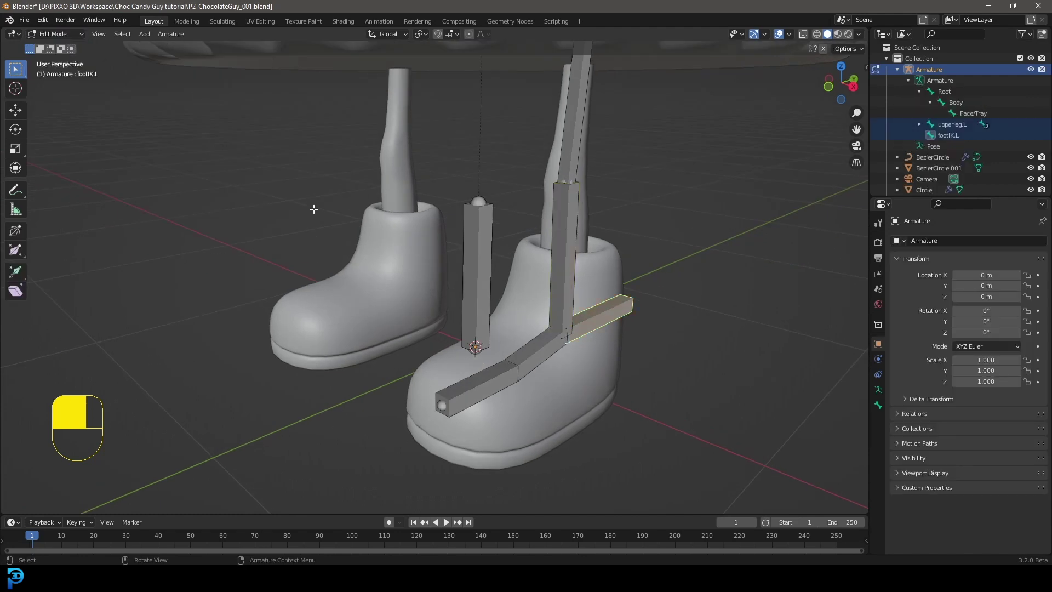
pyautogui.click(542, 347)
pyautogui.moveTo(541, 347); pyautogui.dragTo(581, 380, button='middle')
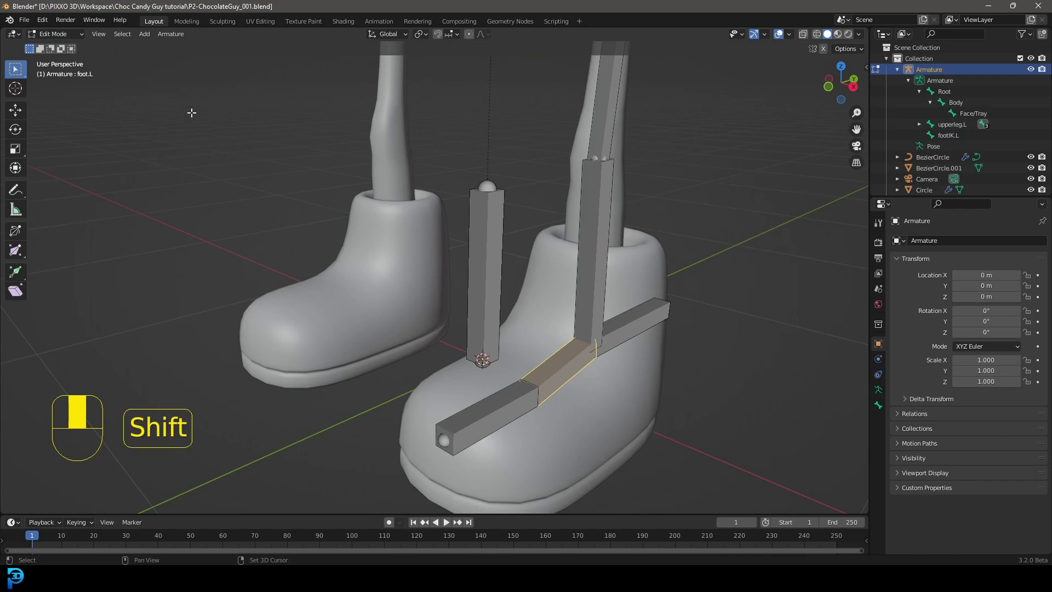
pyautogui.keyDown('shift'); pyautogui.click(639, 324); pyautogui.keyUp('shift')
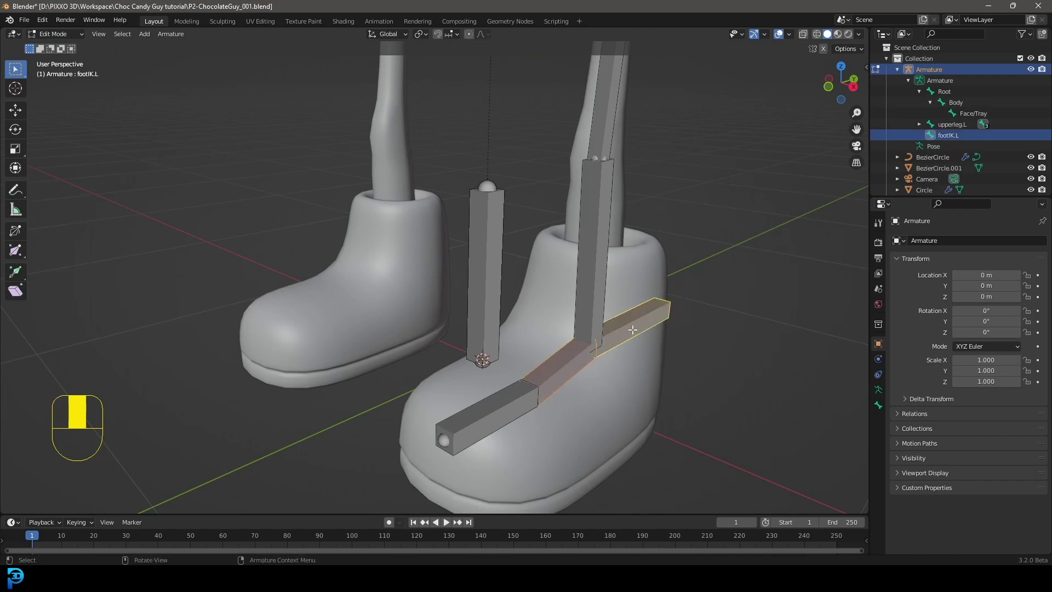
pyautogui.hotkey('ctrl', 'p')
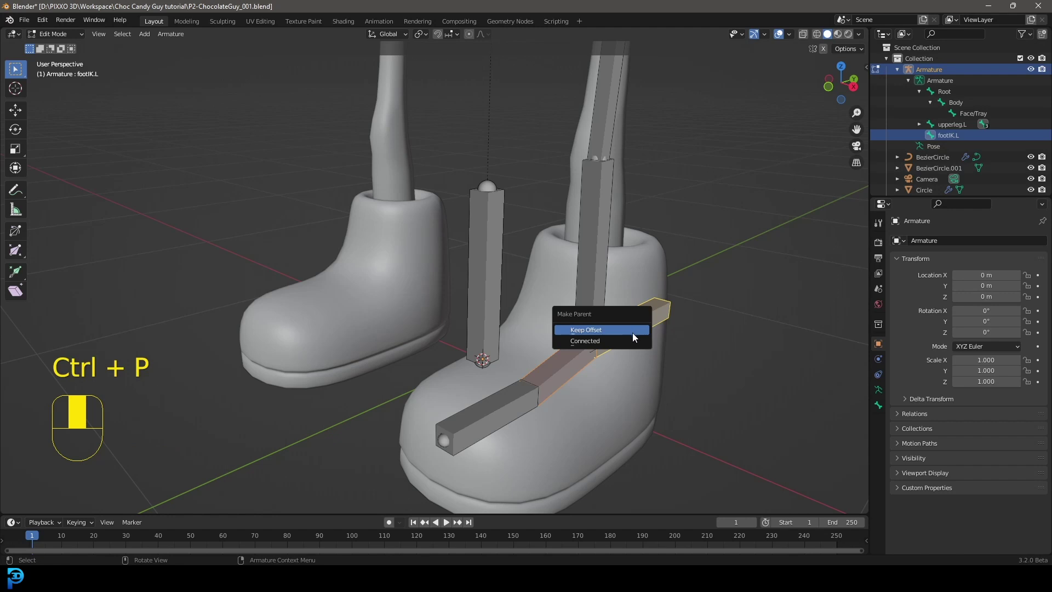
pyautogui.click(631, 331)
# Switch to Pose Mode and test the left leg's IK by moving the footIK.L bone up and back
pyautogui.click(582, 367)
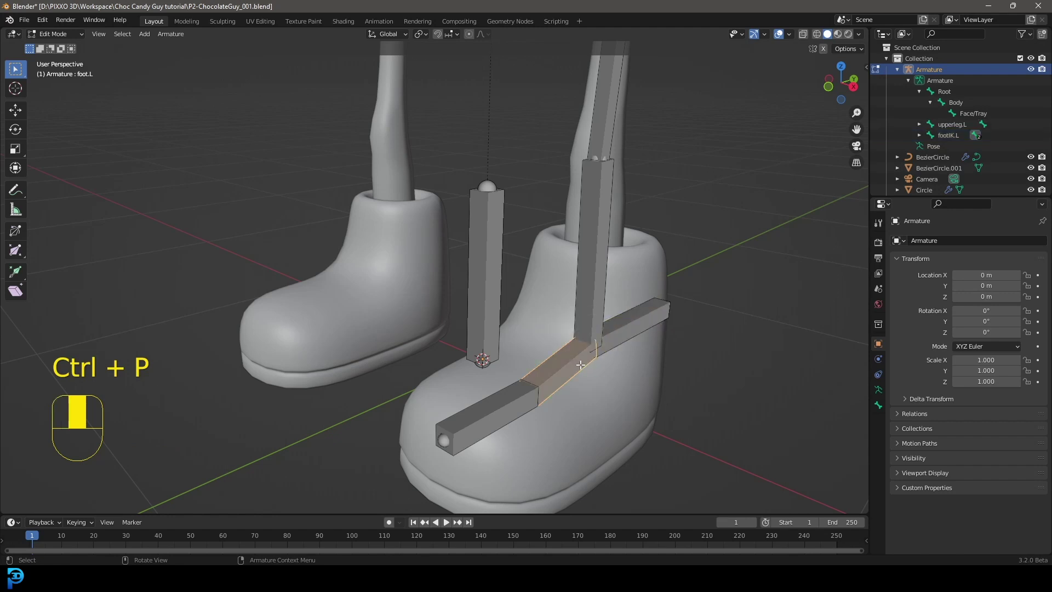
pyautogui.click(625, 319)
pyautogui.click(55, 34)
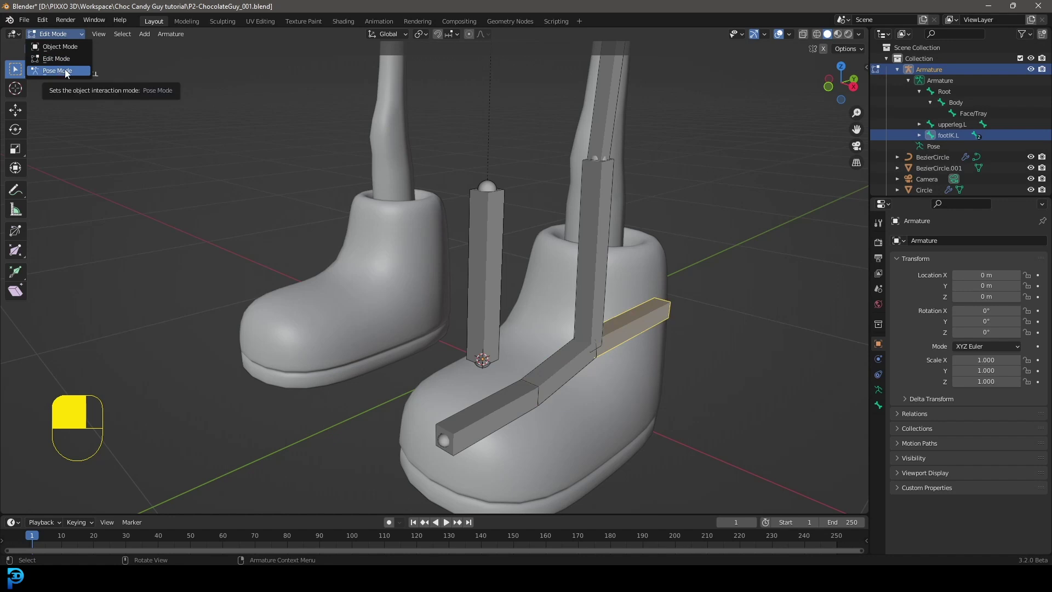
pyautogui.click(59, 71)
pyautogui.moveTo(596, 236); pyautogui.dragTo(573, 357, button='middle')
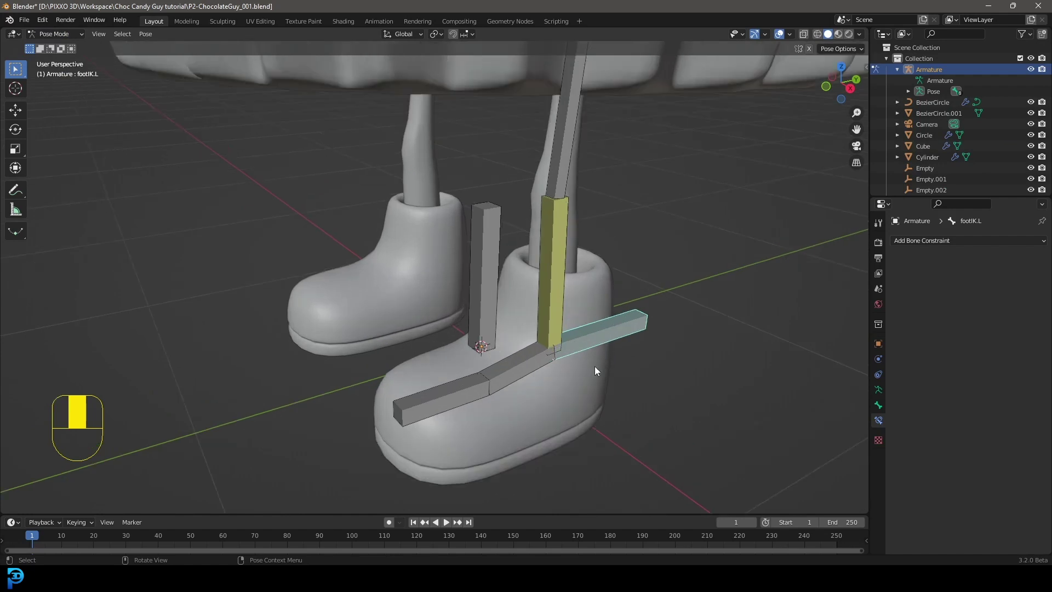
pyautogui.press('g')
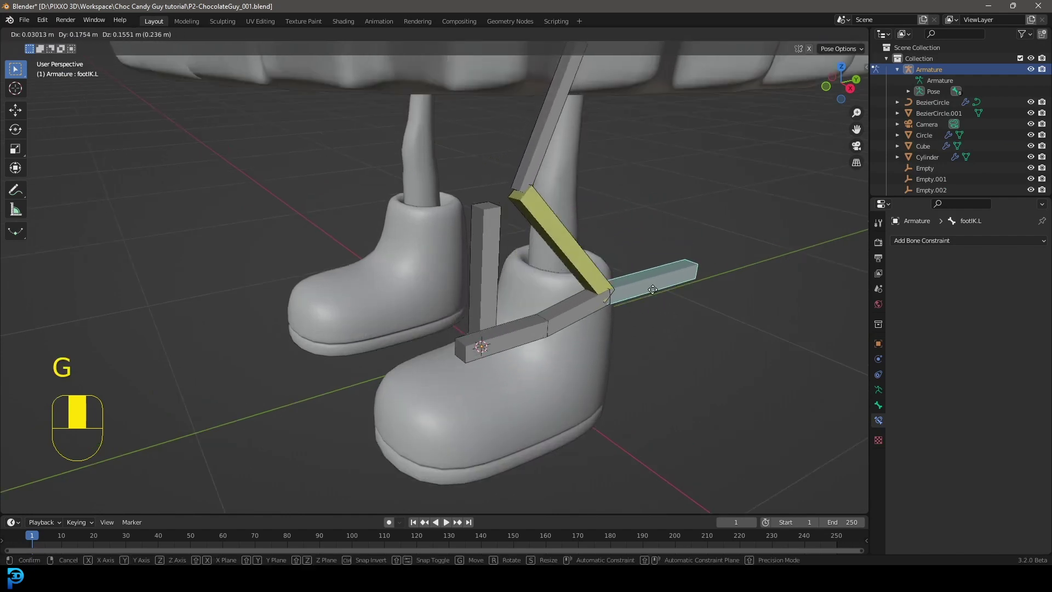
pyautogui.click(636, 291)
# Rotate the footIK.L bone freely and from a side view to test how the foot follows it
pyautogui.press('r')
pyautogui.press('r')
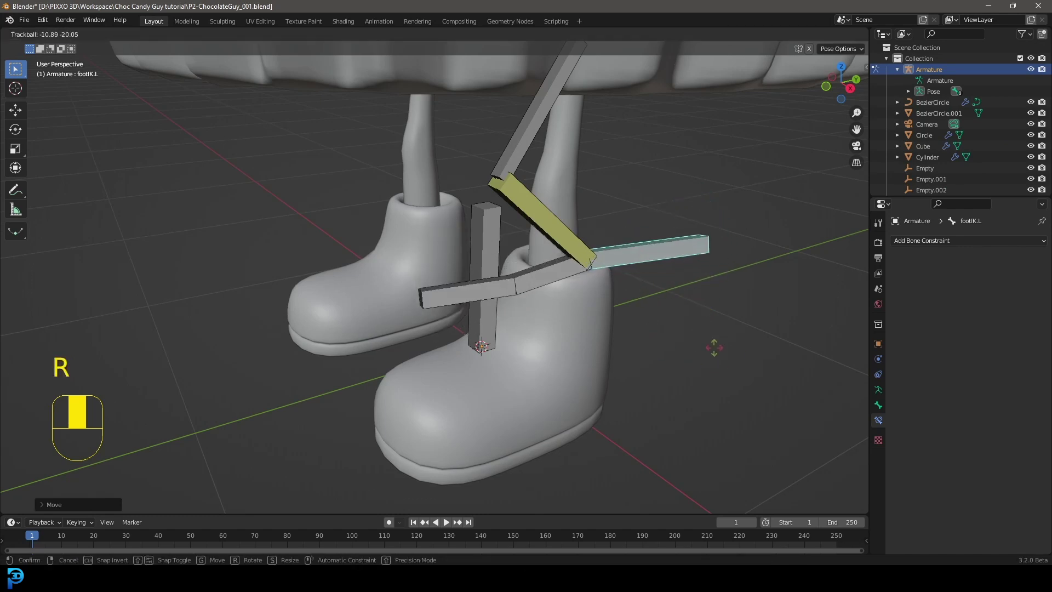
pyautogui.click(709, 367)
pyautogui.moveTo(708, 374); pyautogui.dragTo(663, 301, button='middle')
pyautogui.press('r')
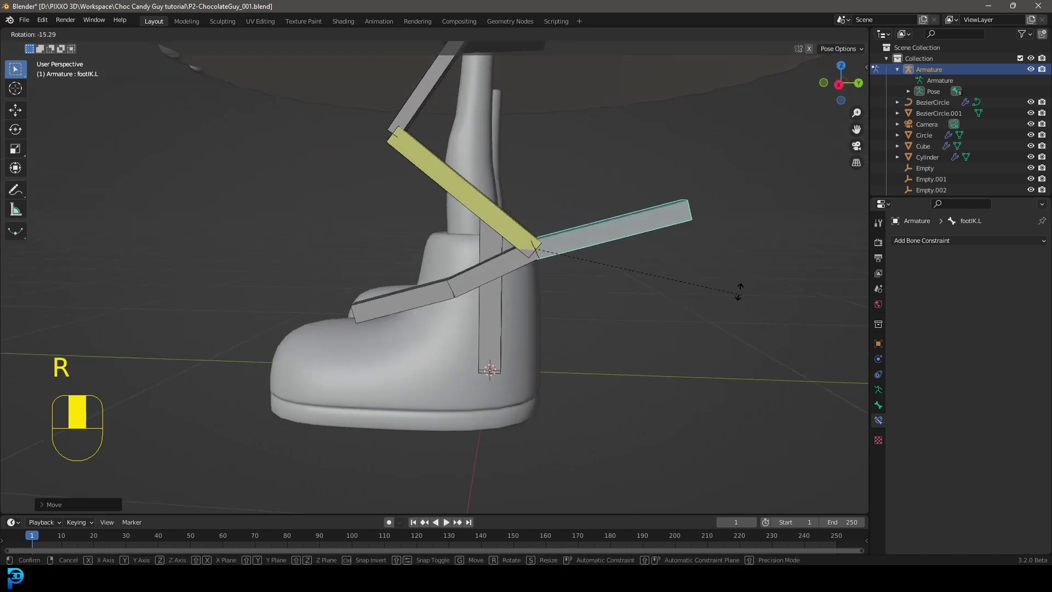
pyautogui.click(742, 294)
# Test the toe joint by rotating the Toebone.L bone freely
pyautogui.click(395, 301)
pyautogui.press('r')
pyautogui.press('r')
pyautogui.click(505, 463)
pyautogui.moveTo(505, 463); pyautogui.dragTo(662, 308, button='middle')
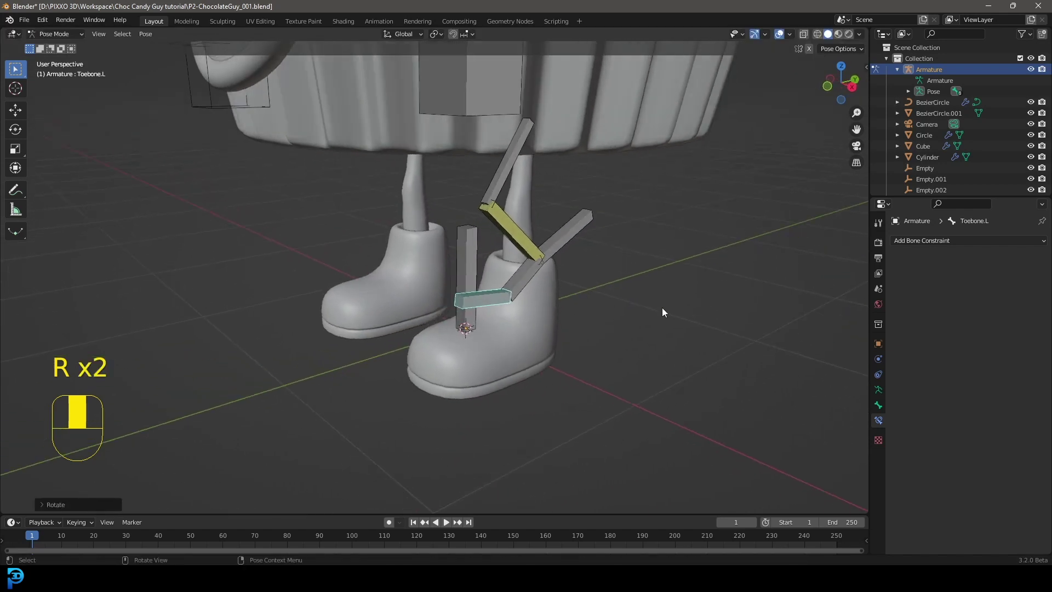
# Reset the location, rotation and scale of all bones in the armature to their rest pose
pyautogui.press('a')
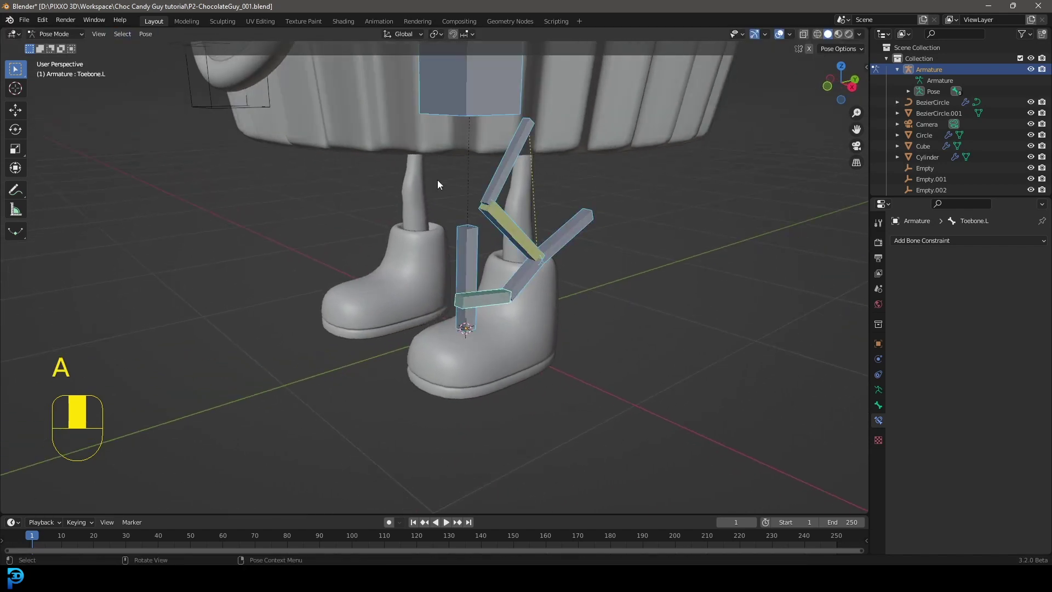
pyautogui.hotkey('alt', 'g')
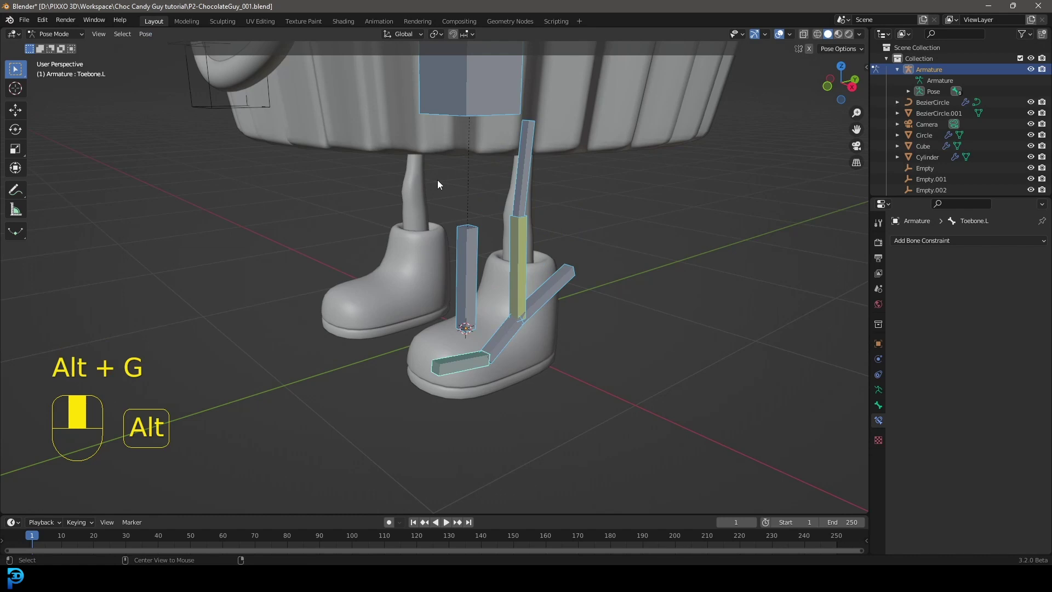
pyautogui.hotkey('alt', 'r')
pyautogui.hotkey('alt', 's')
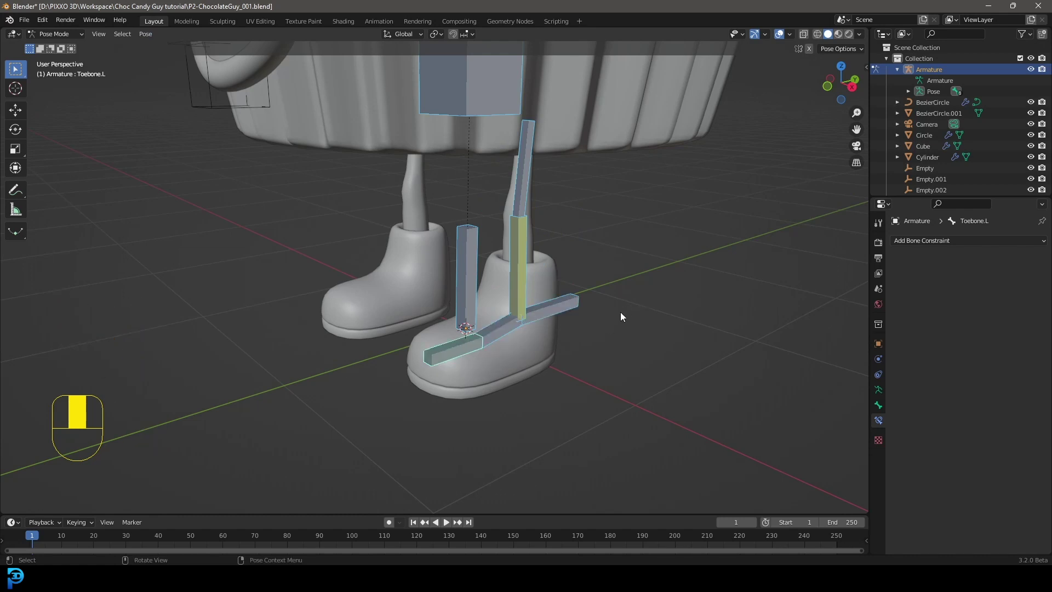
pyautogui.scroll(-6, 470, 331)
pyautogui.moveTo(472, 331); pyautogui.dragTo(474, 206, button='middle')
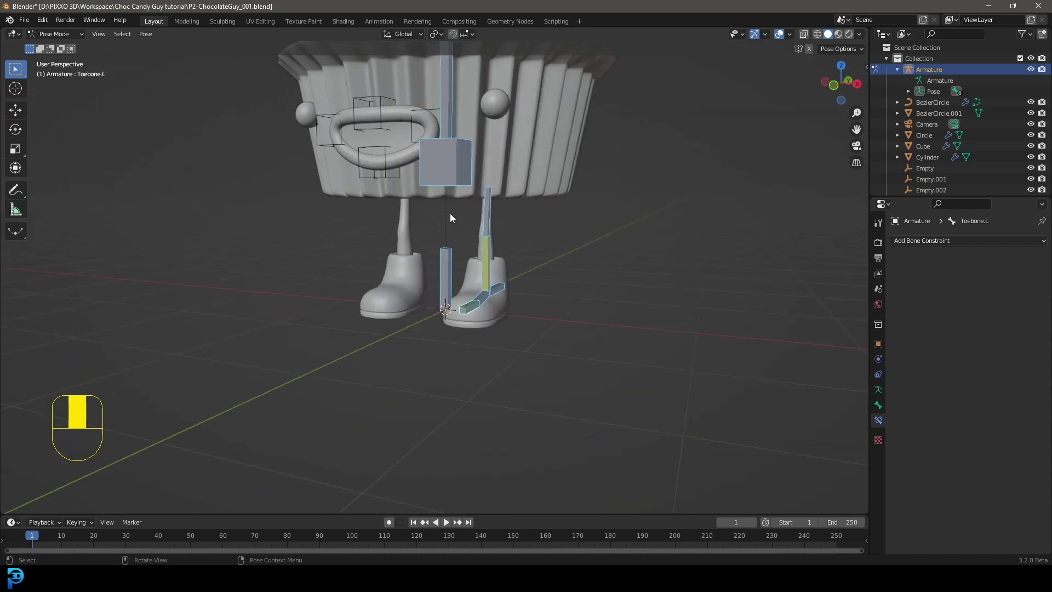
# Return to Edit Mode, select all left leg and foot bones, and symmetrize them to the other leg
pyautogui.click(54, 34)
pyautogui.click(54, 58)
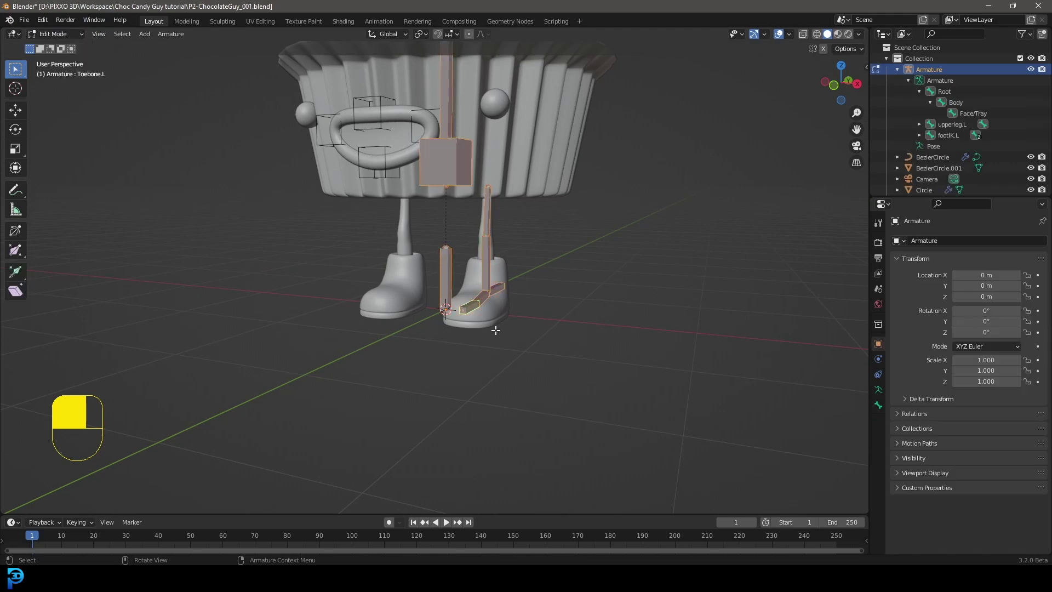
pyautogui.press('KP_1')
pyautogui.hotkey('alt', 'a')
pyautogui.moveTo(500, 327); pyautogui.dragTo(479, 201)
pyautogui.moveTo(519, 222); pyautogui.dragTo(261, 84, button='middle')
pyautogui.click(178, 34)
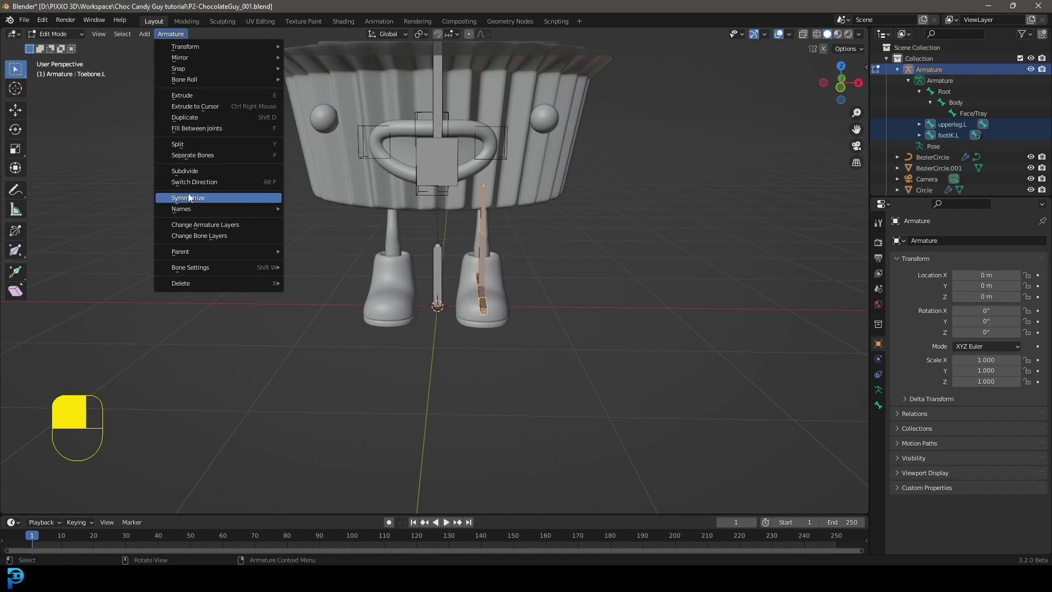
pyautogui.click(218, 197)
# Inspect the mirrored right leg bones and check the name of the lower leg bone
pyautogui.scroll(5, 223, 197)
pyautogui.moveTo(223, 198); pyautogui.dragTo(382, 371, button='middle')
pyautogui.moveTo(382, 371); pyautogui.dragTo(330, 116)
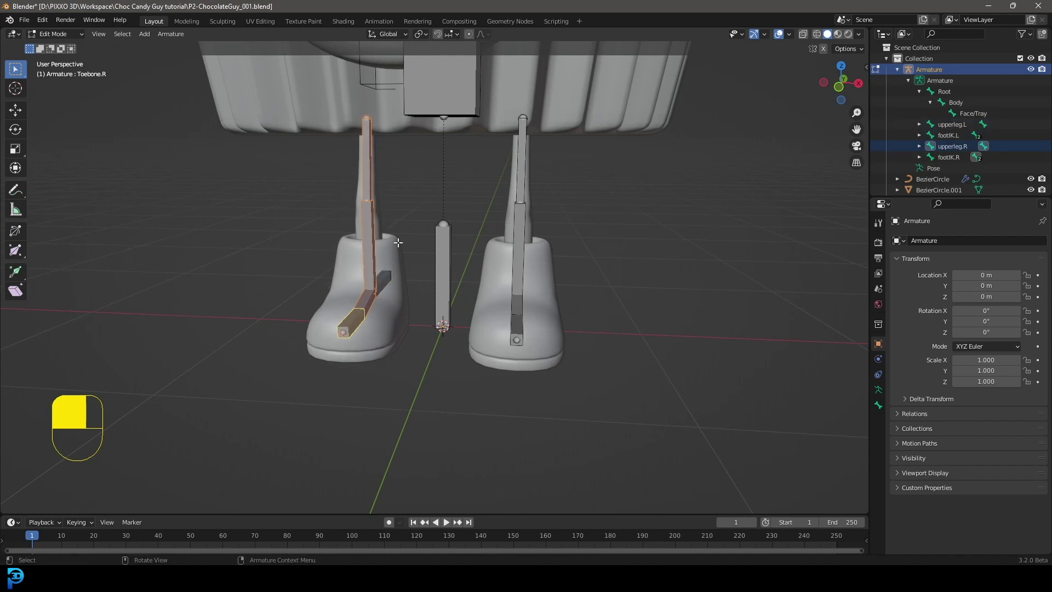
pyautogui.click(365, 234)
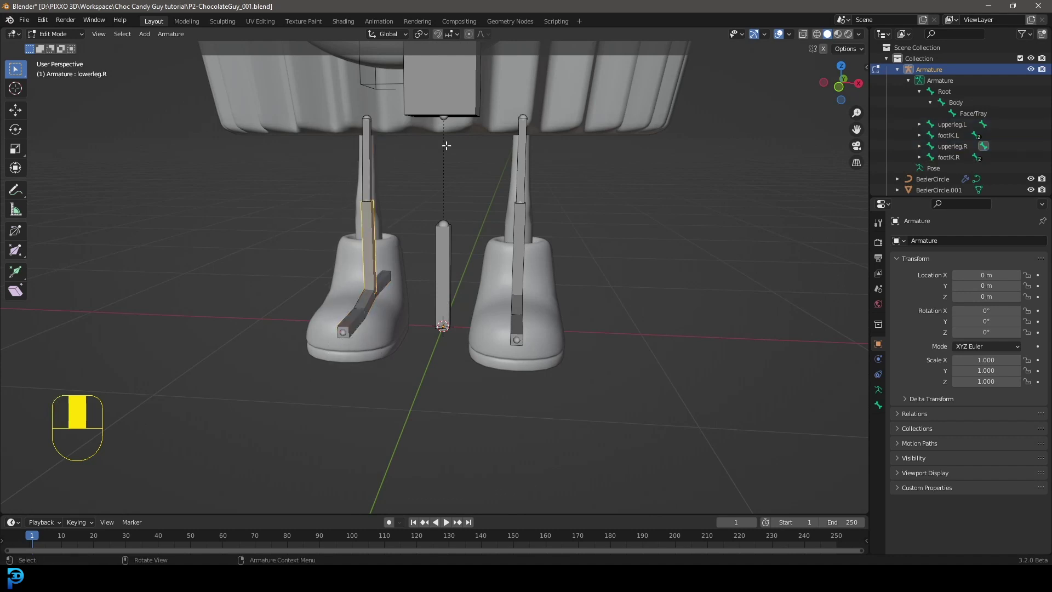
pyautogui.click(879, 405)
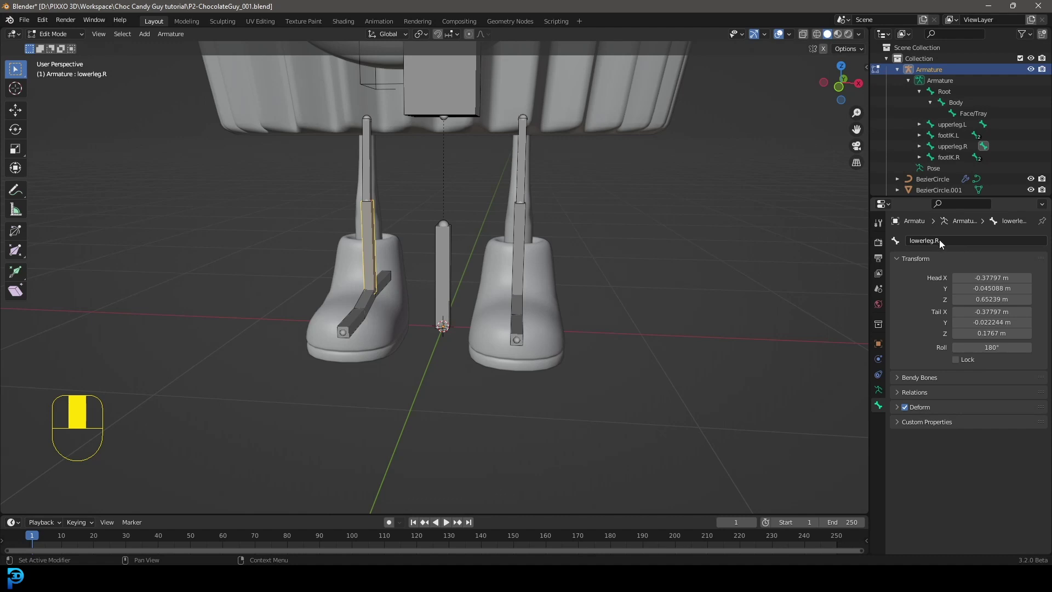
pyautogui.moveTo(536, 273); pyautogui.dragTo(411, 284, button='middle')
pyautogui.moveTo(459, 260); pyautogui.dragTo(384, 258, button='middle')
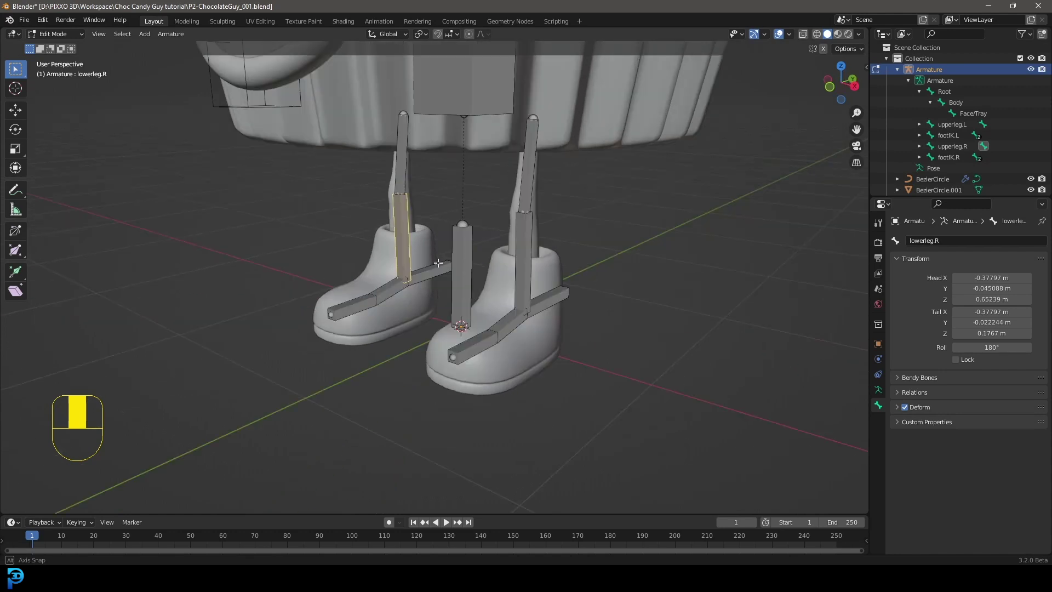
# Switch to Pose Mode and turn off Deform for the footIK.L and footIK.R bones
pyautogui.click(55, 34)
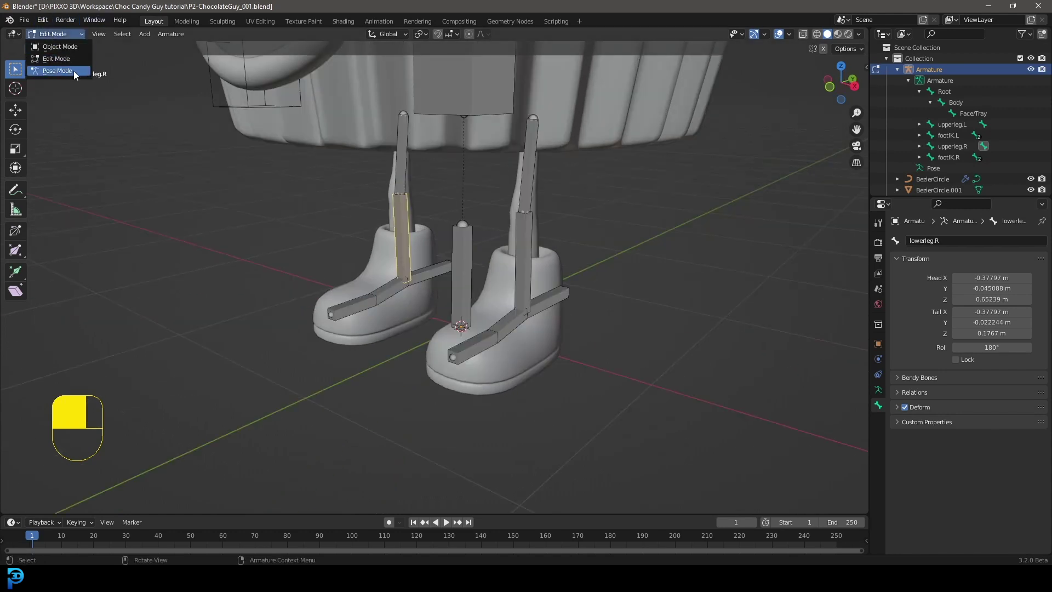
pyautogui.click(57, 71)
pyautogui.moveTo(570, 380); pyautogui.dragTo(439, 305, button='middle')
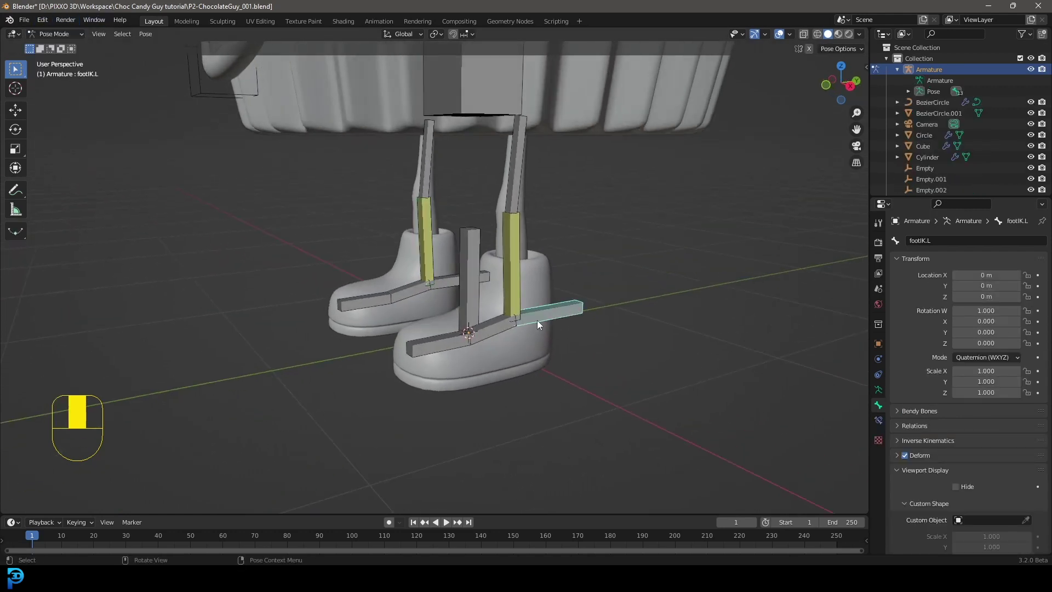
pyautogui.moveTo(645, 354); pyautogui.dragTo(567, 328, button='middle')
pyautogui.scroll(1, 590, 326)
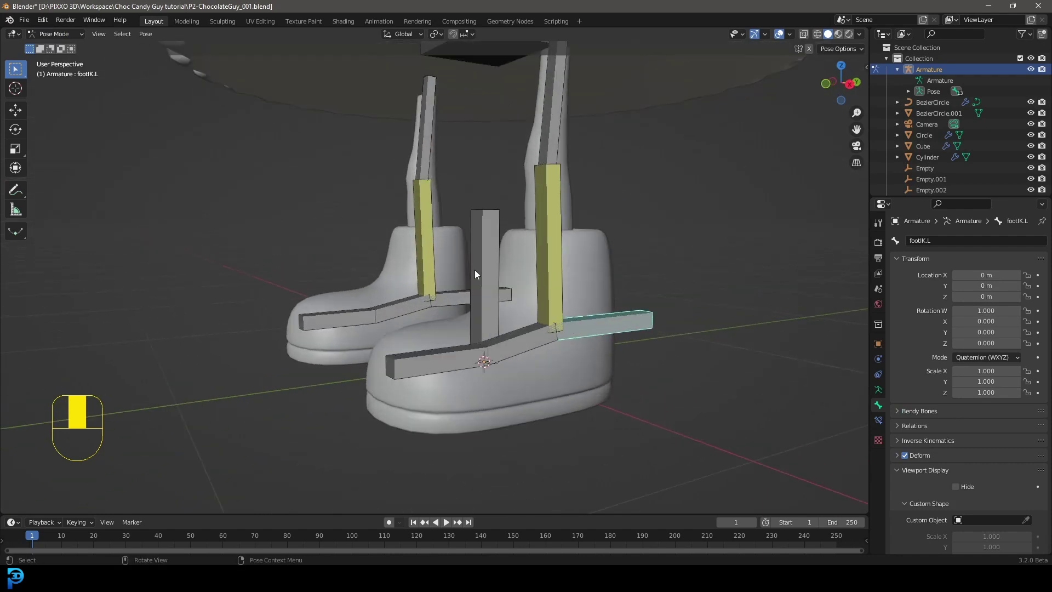
pyautogui.moveTo(474, 270); pyautogui.dragTo(521, 284, button='middle')
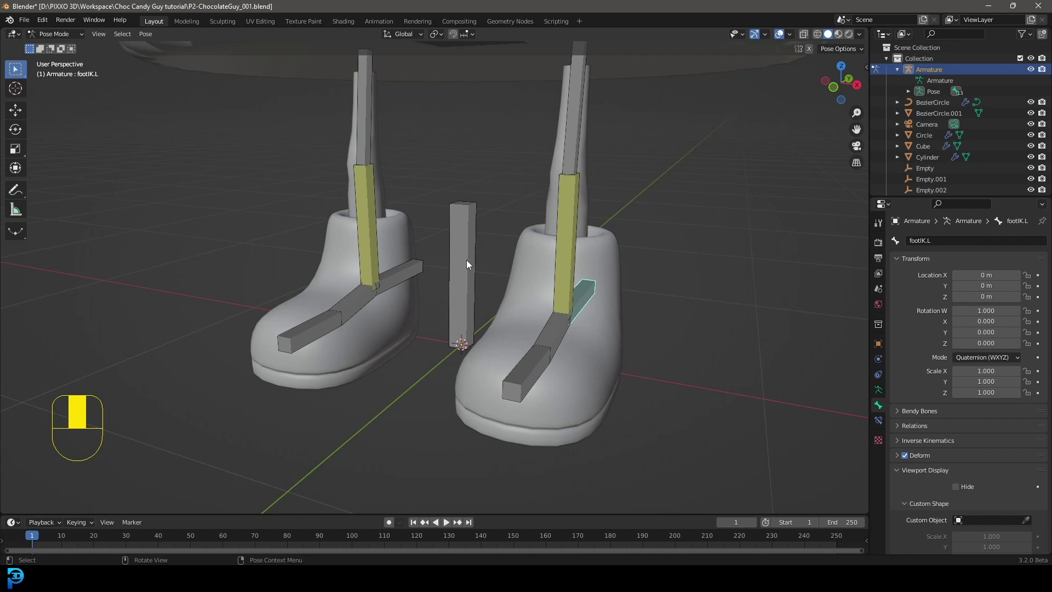
pyautogui.moveTo(507, 264); pyautogui.dragTo(565, 123, button='middle')
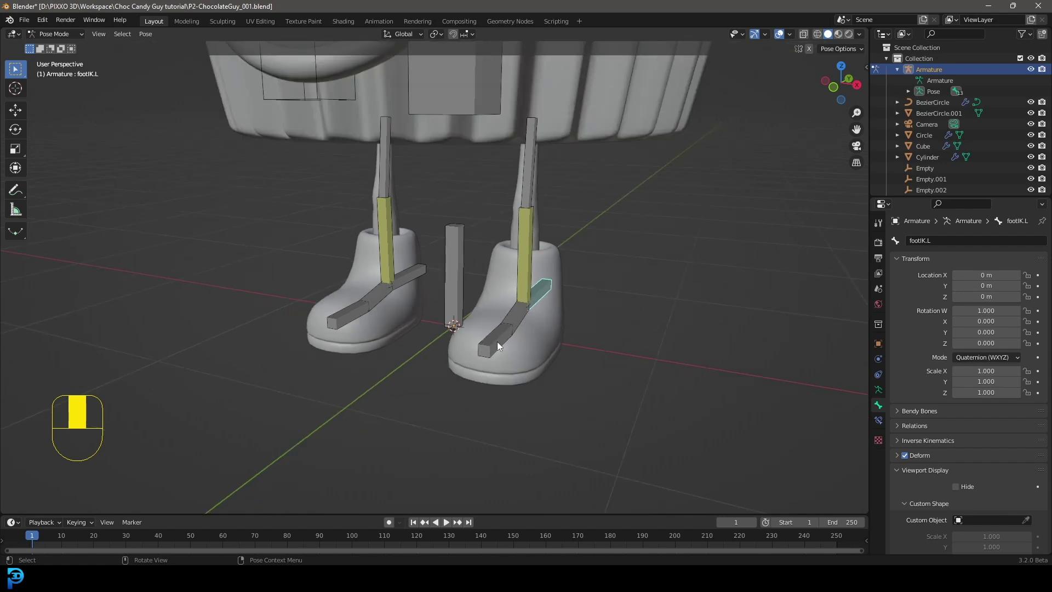
pyautogui.scroll(3, 482, 329)
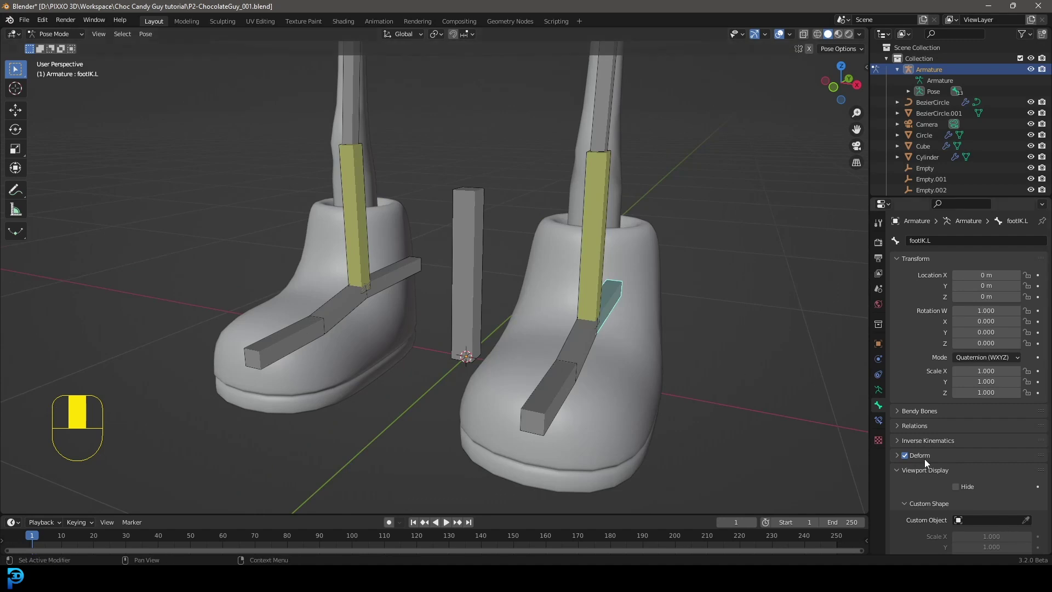
pyautogui.moveTo(600, 255); pyautogui.dragTo(627, 308, button='middle')
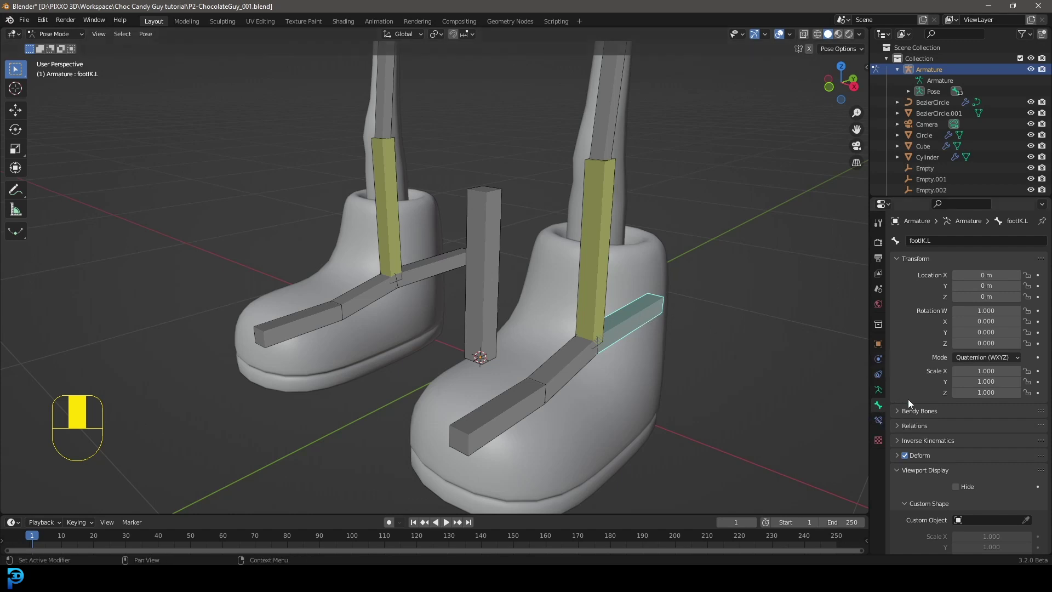
pyautogui.click(442, 262)
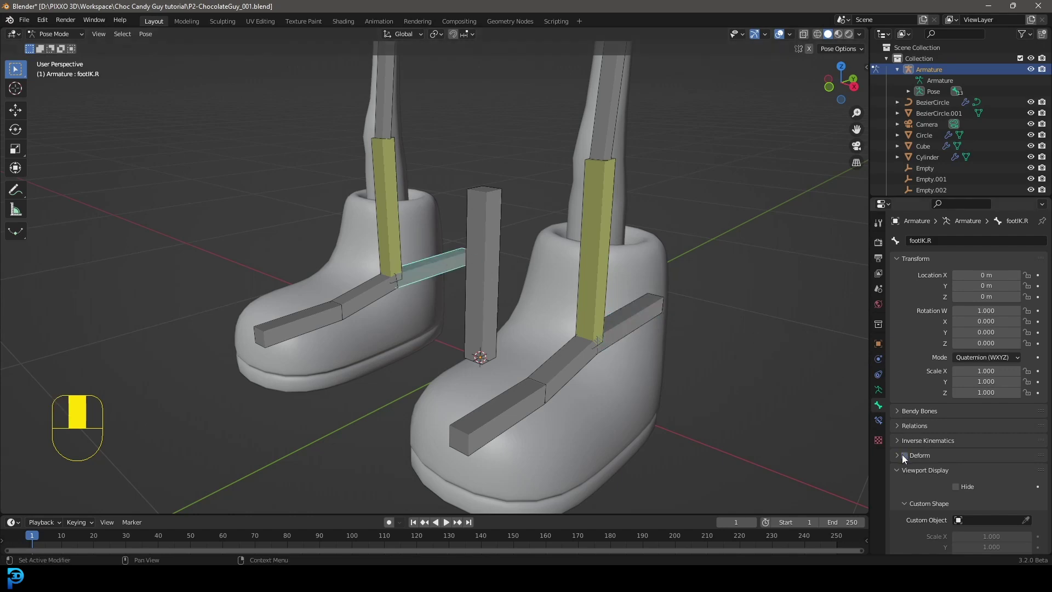
# Turn off Deform for the Root bone between the feet
pyautogui.scroll(-4, 472, 327)
pyautogui.moveTo(472, 328); pyautogui.dragTo(475, 318, button='middle')
pyautogui.click(448, 249)
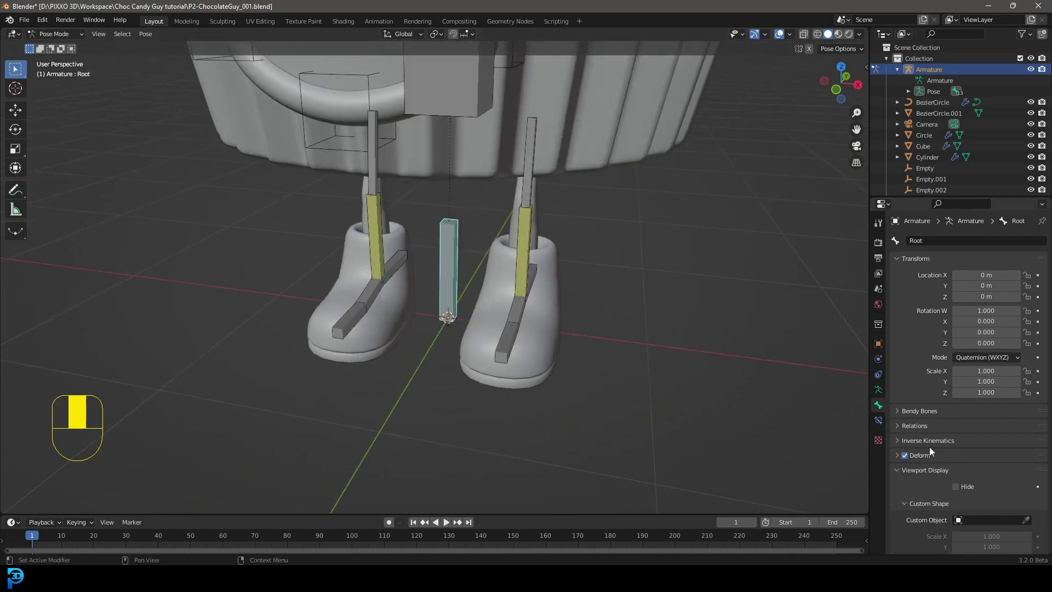
pyautogui.click(905, 455)
# Turn off Deform for the Body and Face/Tray bones
pyautogui.scroll(-4, 478, 252)
pyautogui.moveTo(478, 252); pyautogui.dragTo(478, 289, button='middle')
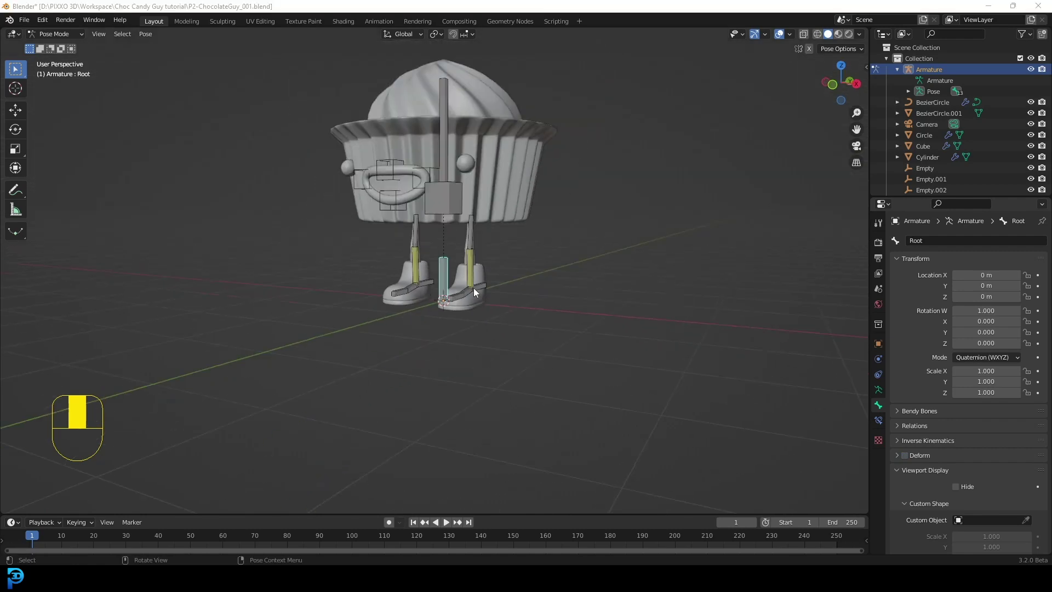
pyautogui.click(444, 146)
pyautogui.scroll(2, 441, 109)
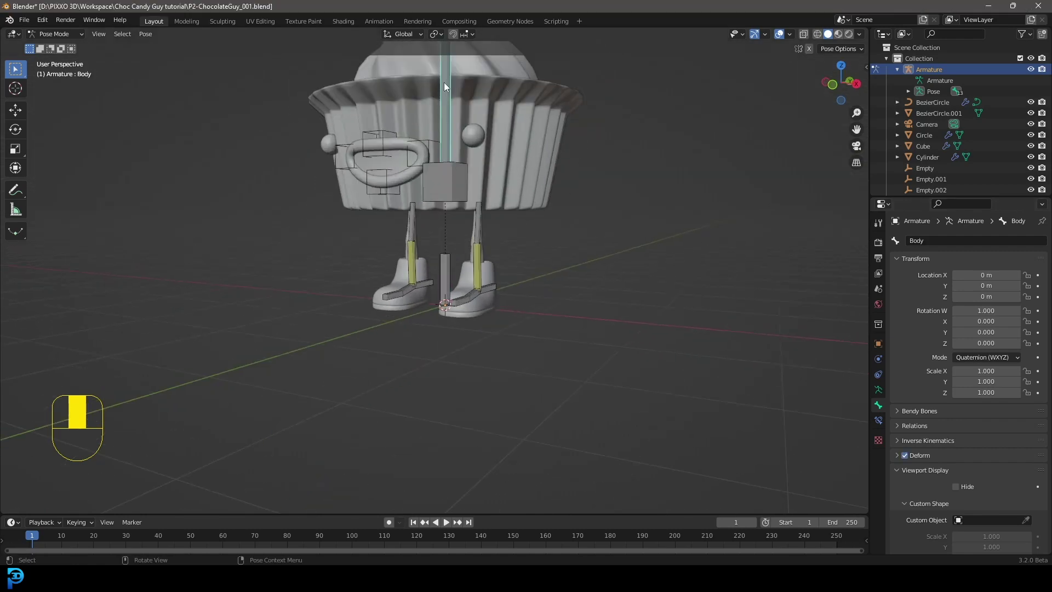
pyautogui.click(905, 456)
pyautogui.click(449, 180)
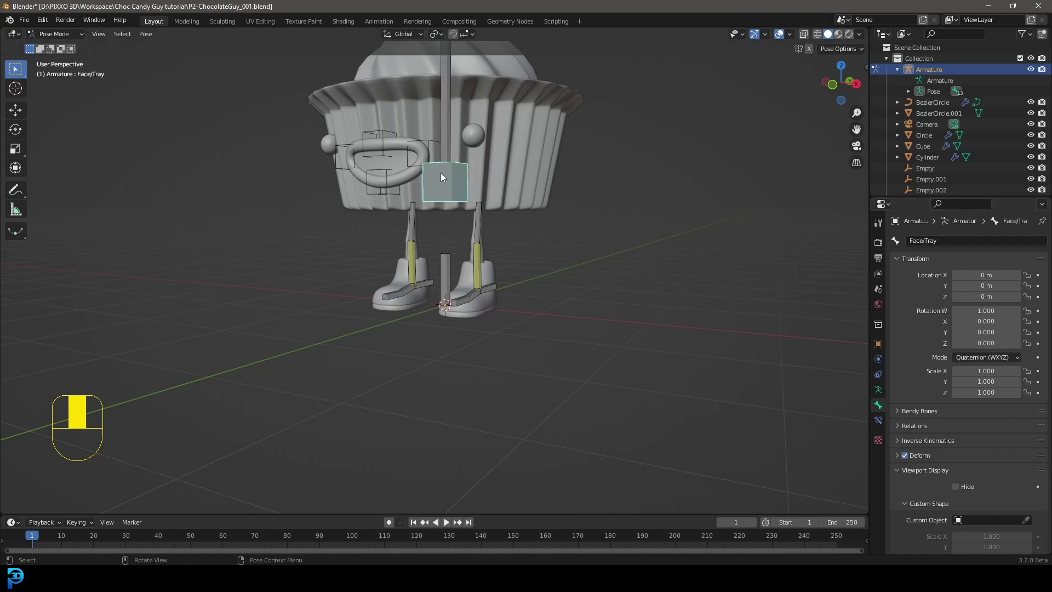
pyautogui.click(905, 456)
pyautogui.scroll(5, 550, 222)
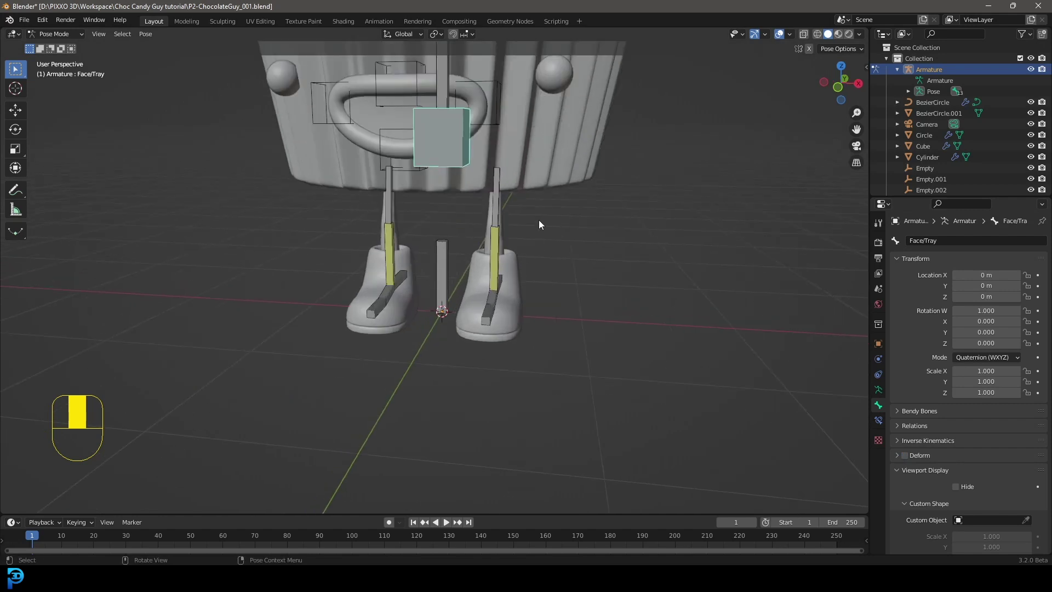
# Check the Deform setting of the foot.L and upperleg.L bones
pyautogui.click(492, 321)
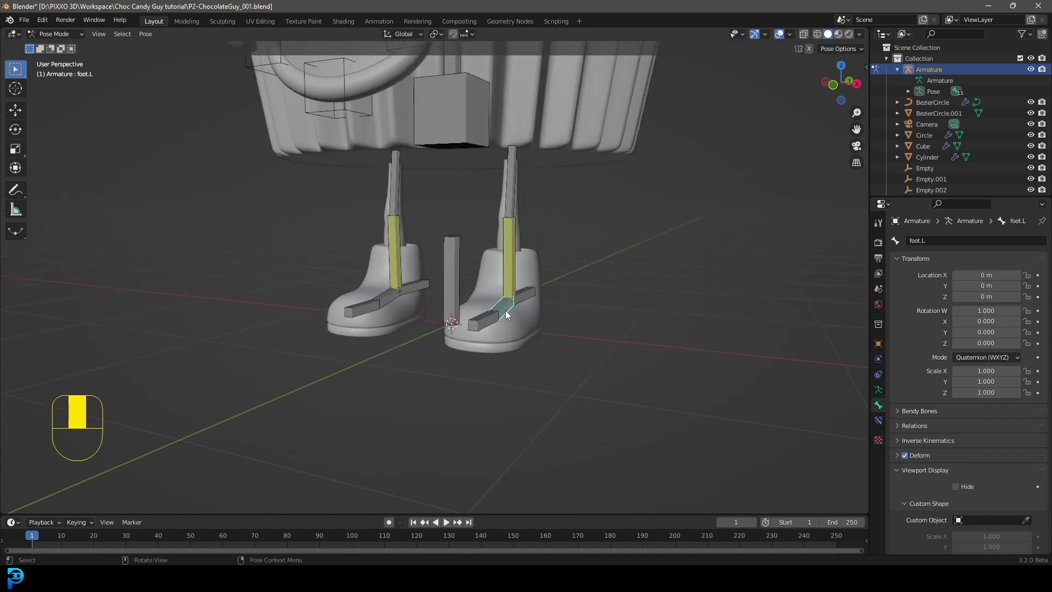
pyautogui.click(523, 176)
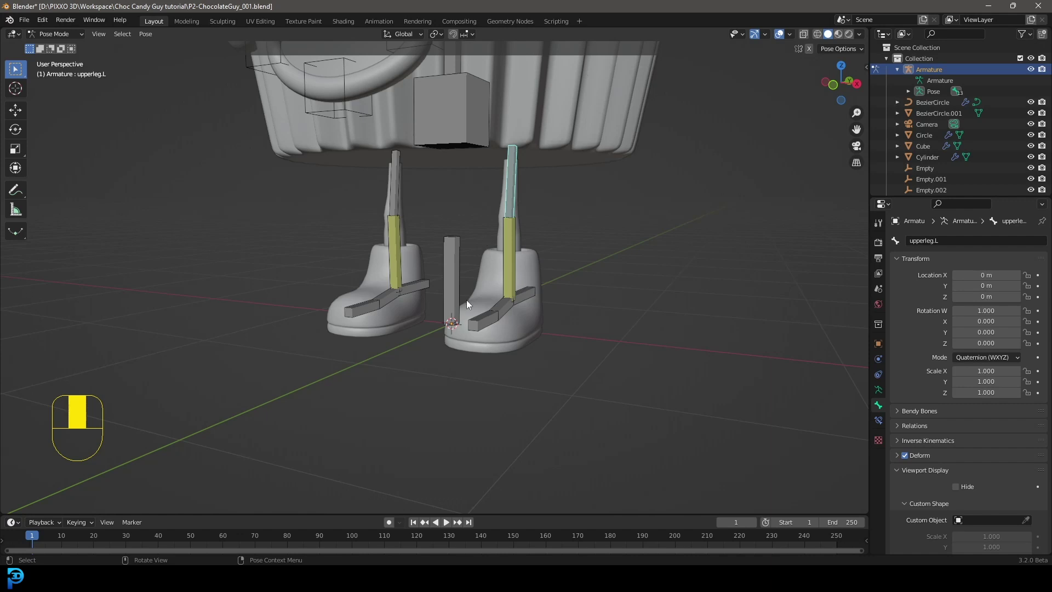
pyautogui.moveTo(427, 323); pyautogui.dragTo(554, 280, button='middle')
# Return to Edit Mode, deselect all bones, and show the character's body in the front orthographic view
pyautogui.click(54, 34)
pyautogui.click(56, 58)
pyautogui.scroll(-5, 555, 280)
pyautogui.scroll(3, 554, 280)
pyautogui.hotkey('alt', 'a')
pyautogui.press('KP_1')
pyautogui.scroll(3, 555, 280)
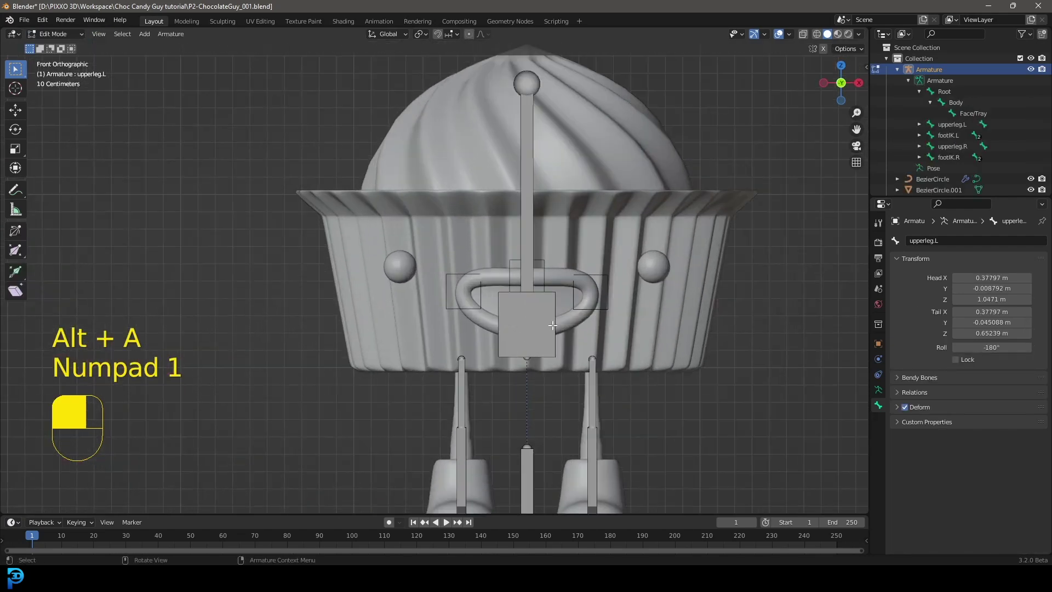
pyautogui.keyDown('shift'); pyautogui.moveTo(626, 279); pyautogui.dragTo(582, 238, button='middle'); pyautogui.keyUp('shift')
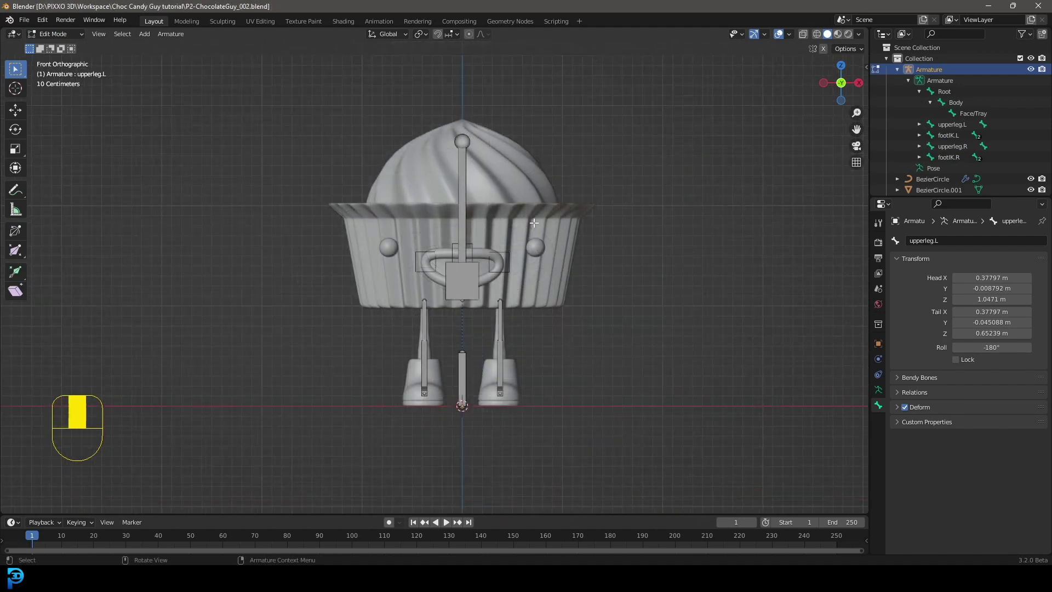
pyautogui.scroll(3, 533, 223)
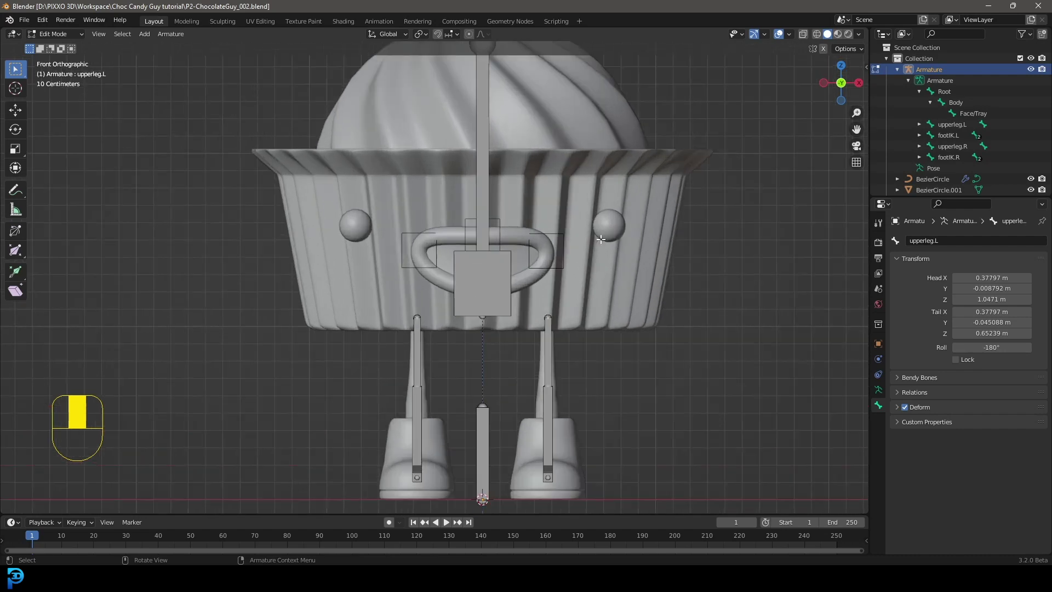
# Switch to Object Mode, select the eye spheres, and snap the 3D cursor to the character's left eye
pyautogui.keyDown('shift'); pyautogui.moveTo(610, 230); pyautogui.dragTo(560, 246, button='middle'); pyautogui.keyUp('shift')
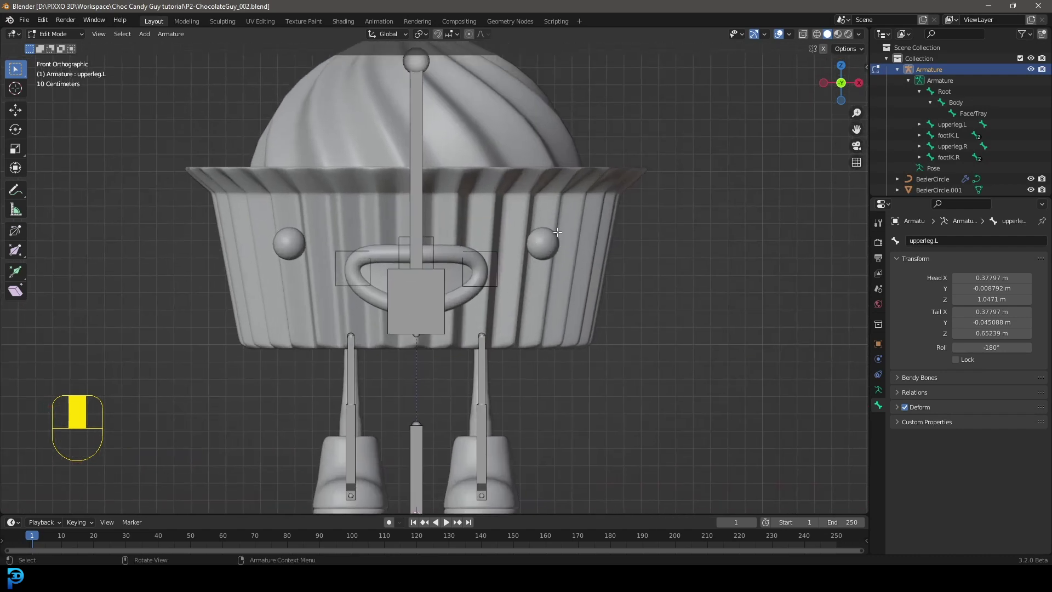
pyautogui.scroll(2, 589, 215)
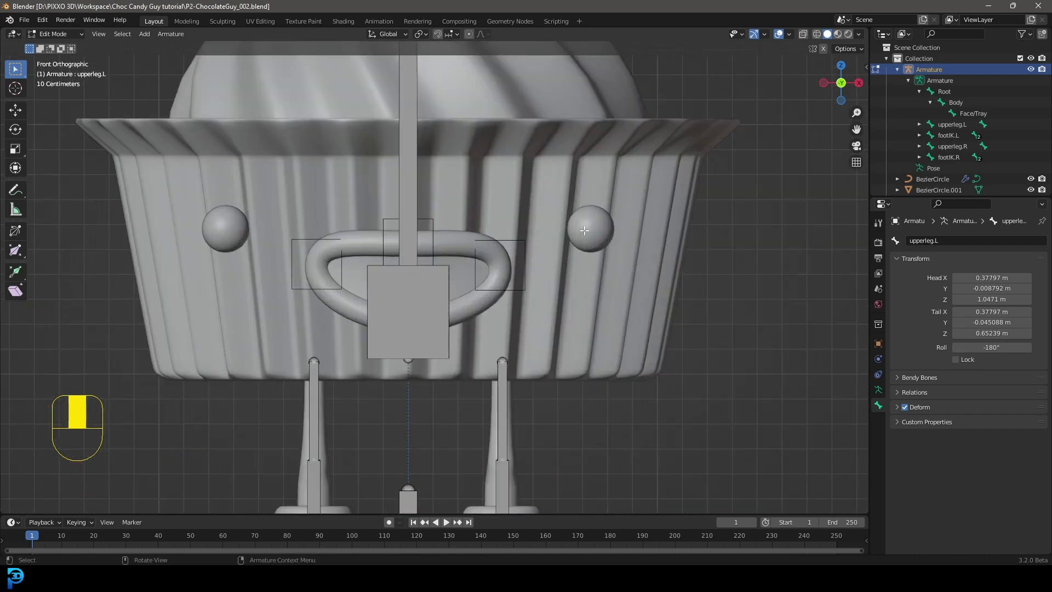
pyautogui.click(55, 34)
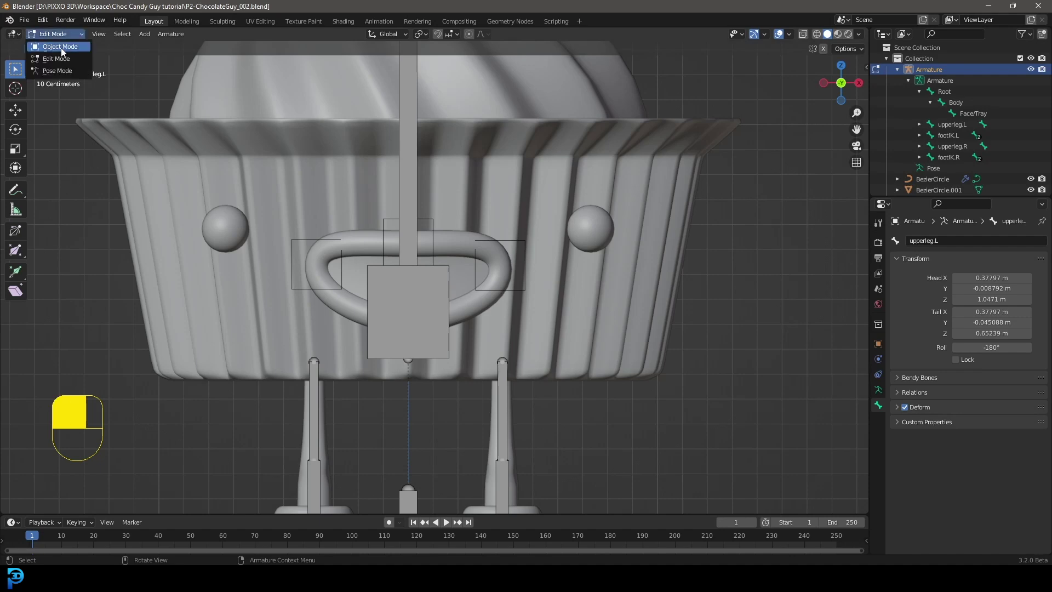
pyautogui.click(61, 47)
pyautogui.scroll(-5, 567, 302)
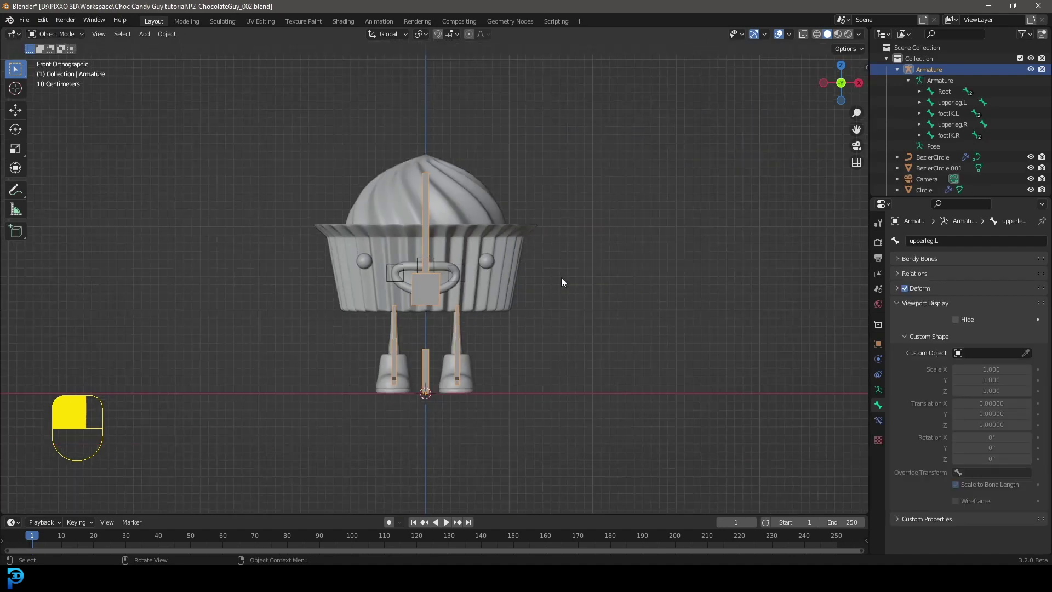
pyautogui.hotkey('alt', 'a')
pyautogui.scroll(4, 507, 268)
pyautogui.click(548, 246)
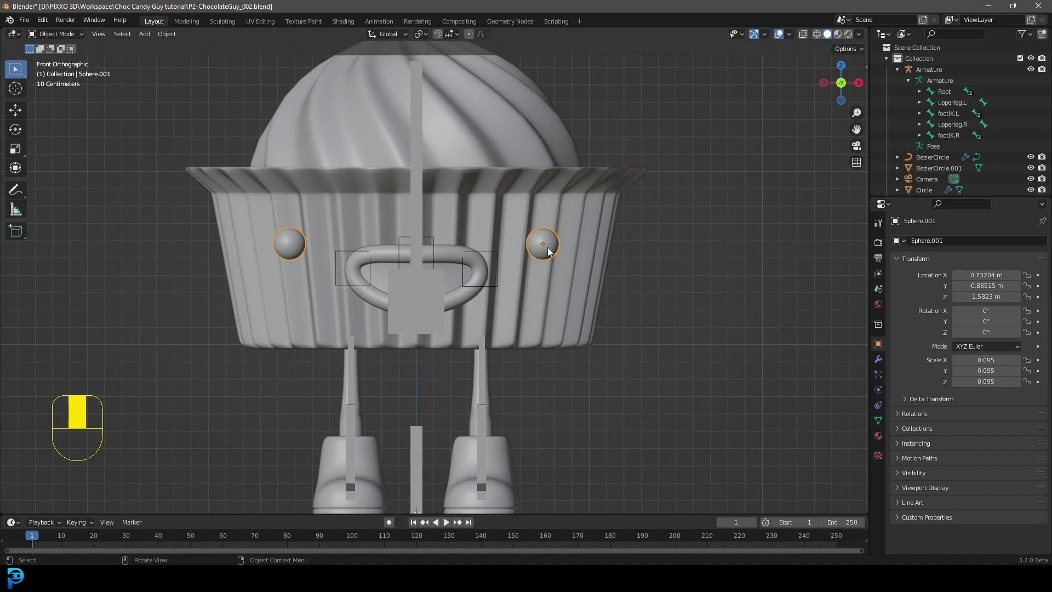
pyautogui.hotkey('shift', 's')
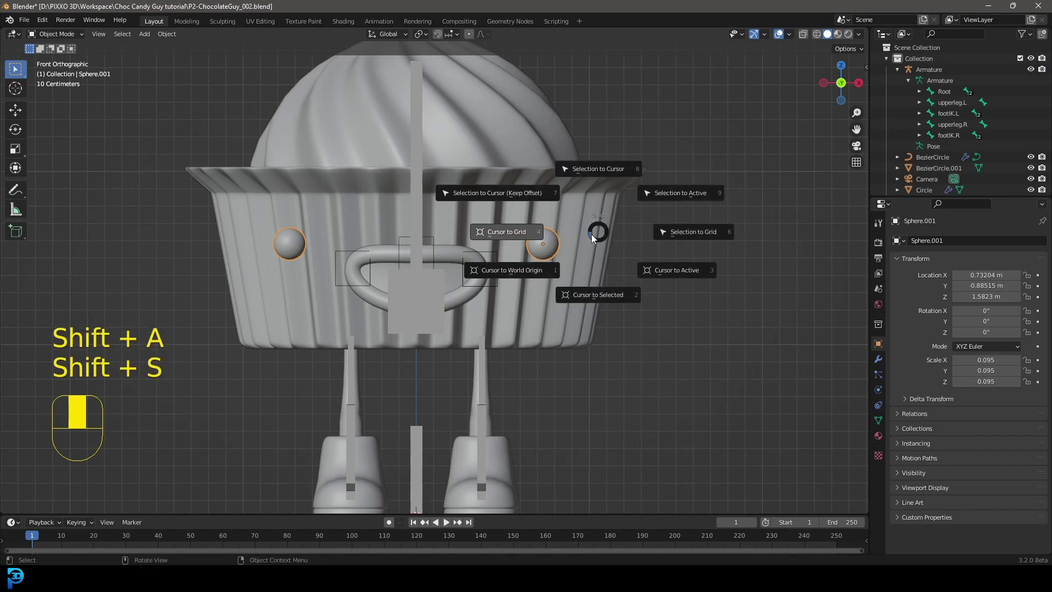
pyautogui.click(608, 296)
pyautogui.scroll(3, 539, 239)
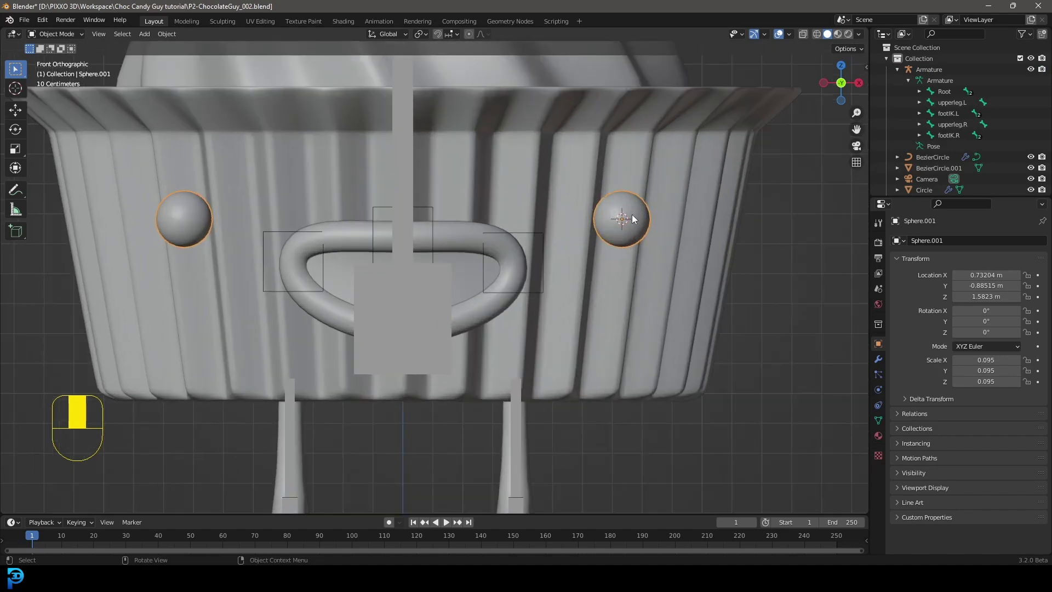
pyautogui.scroll(-3, 621, 220)
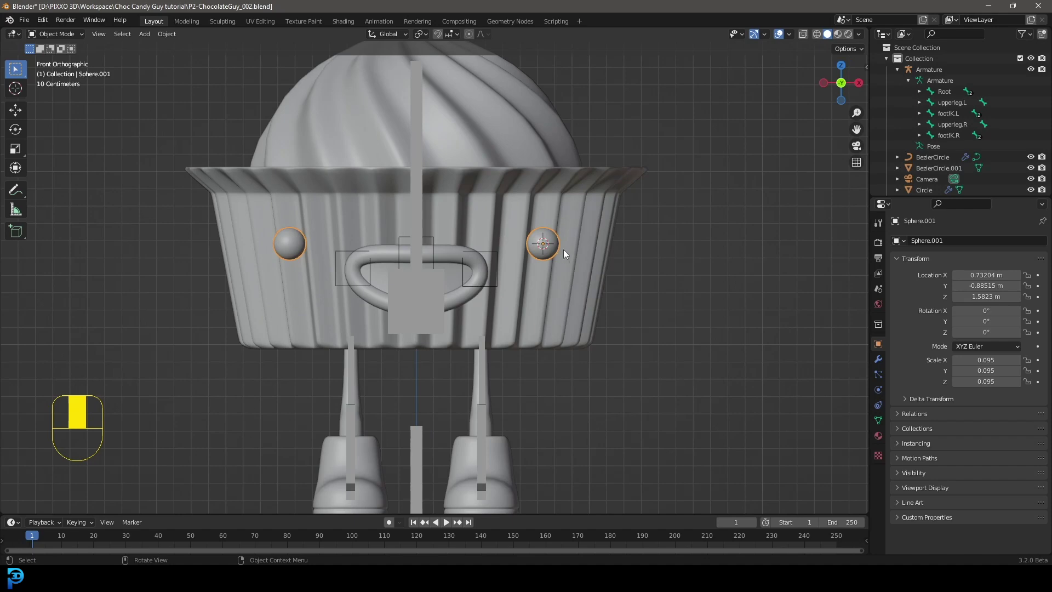
# Select the armature, return to Edit Mode, and add a new bone at the 3D cursor on the left eye
pyautogui.click(429, 175)
pyautogui.click(68, 36)
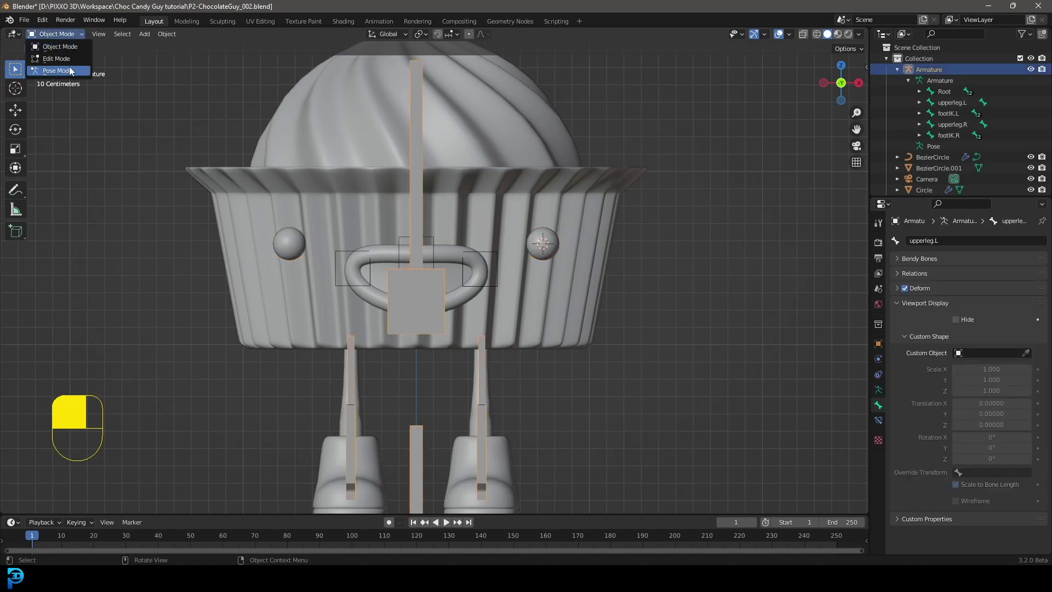
pyautogui.click(64, 57)
pyautogui.scroll(-1, 517, 242)
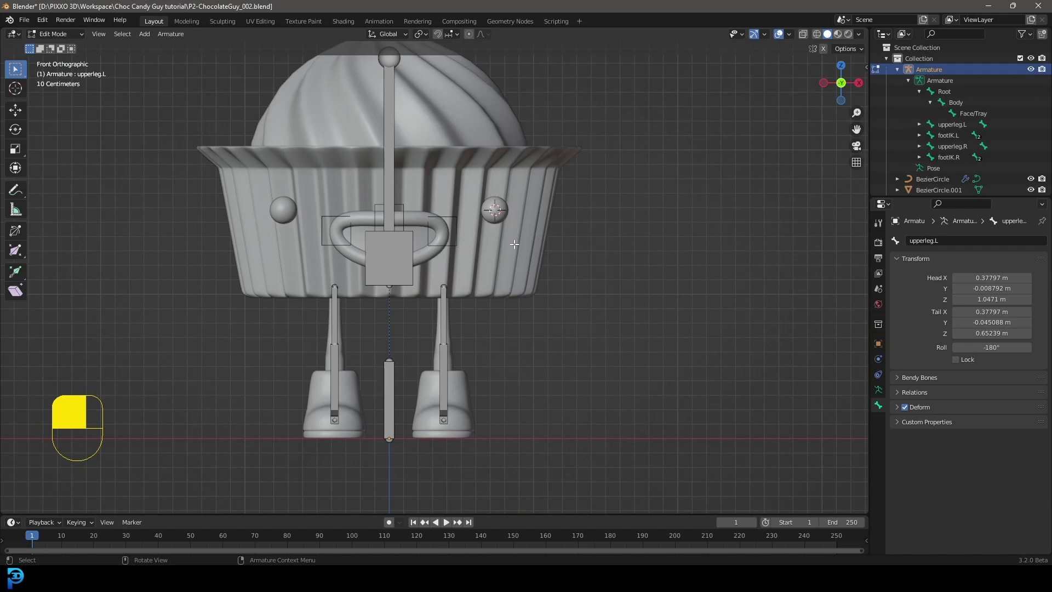
pyautogui.hotkey('shift', 'a')
pyautogui.hotkey('shift', 's')
pyautogui.hotkey('ctrl', 'z')
pyautogui.hotkey('shift', 'a')
pyautogui.scroll(3, 524, 175)
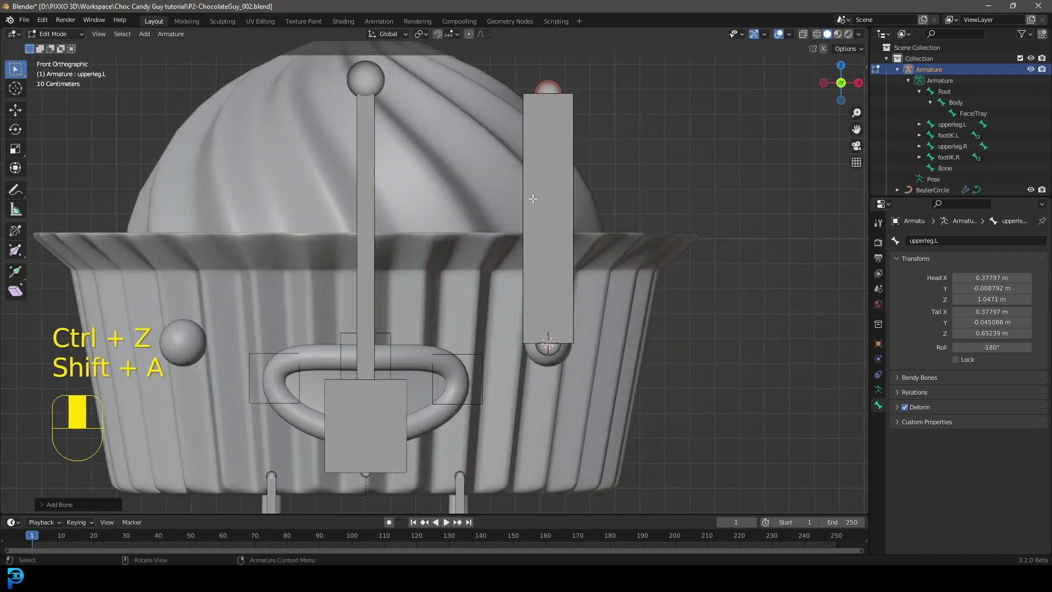
# Lower the tip of the new eye bone along Z so the bone is about 0.29 m long
pyautogui.scroll(-4, 523, 176)
pyautogui.scroll(2, 530, 168)
pyautogui.moveTo(552, 152); pyautogui.dragTo(484, 185)
pyautogui.press('g')
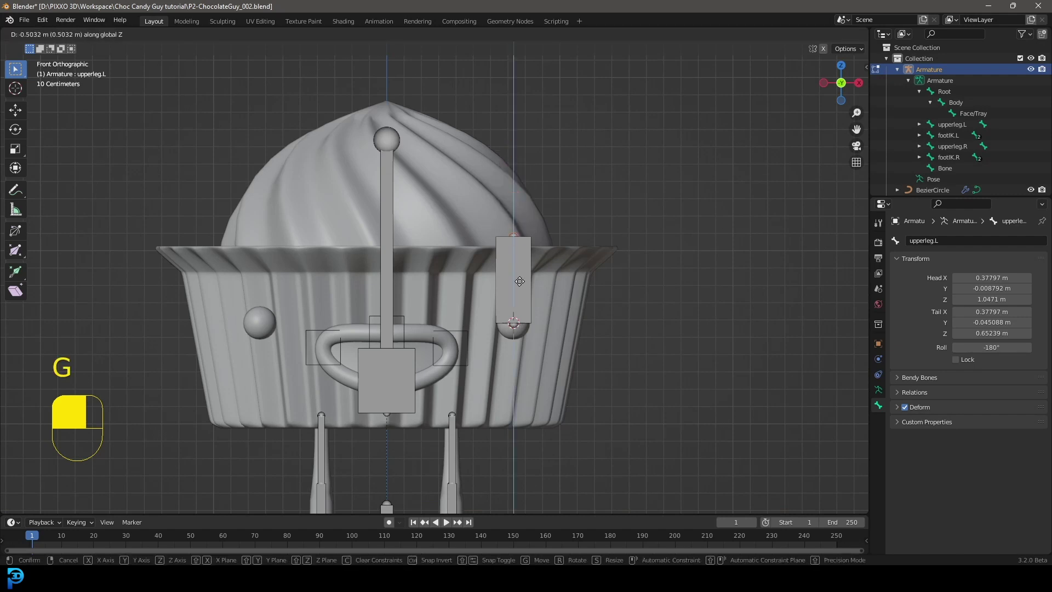
pyautogui.click(540, 300)
# Scale down the eye bone's B-Bone display size to a thin stick narrower than the eye sphere
pyautogui.click(540, 300)
pyautogui.scroll(2, 581, 326)
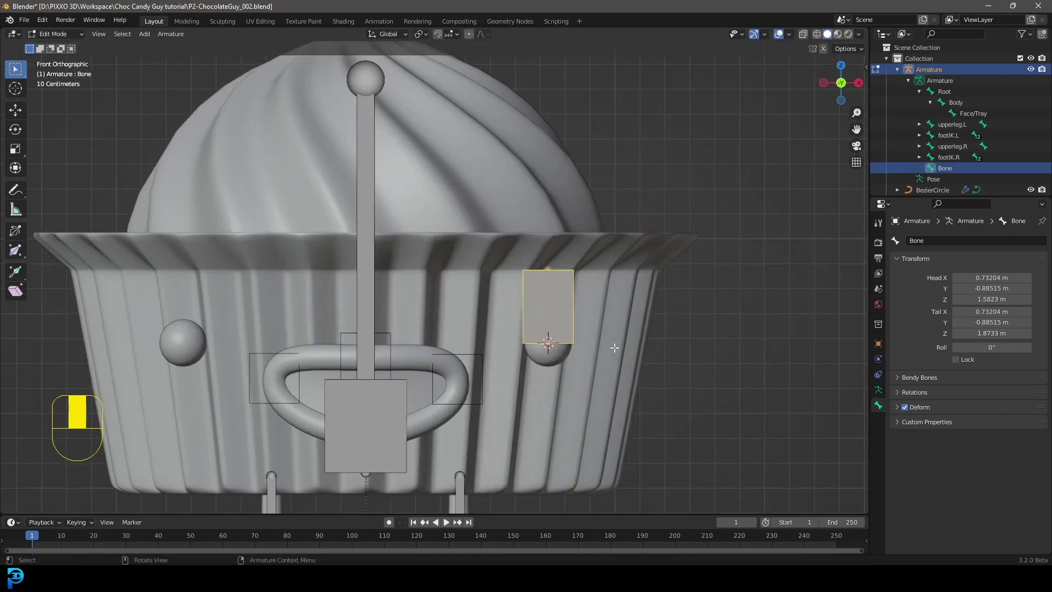
pyautogui.hotkey('ctrl', 'alt', 's')
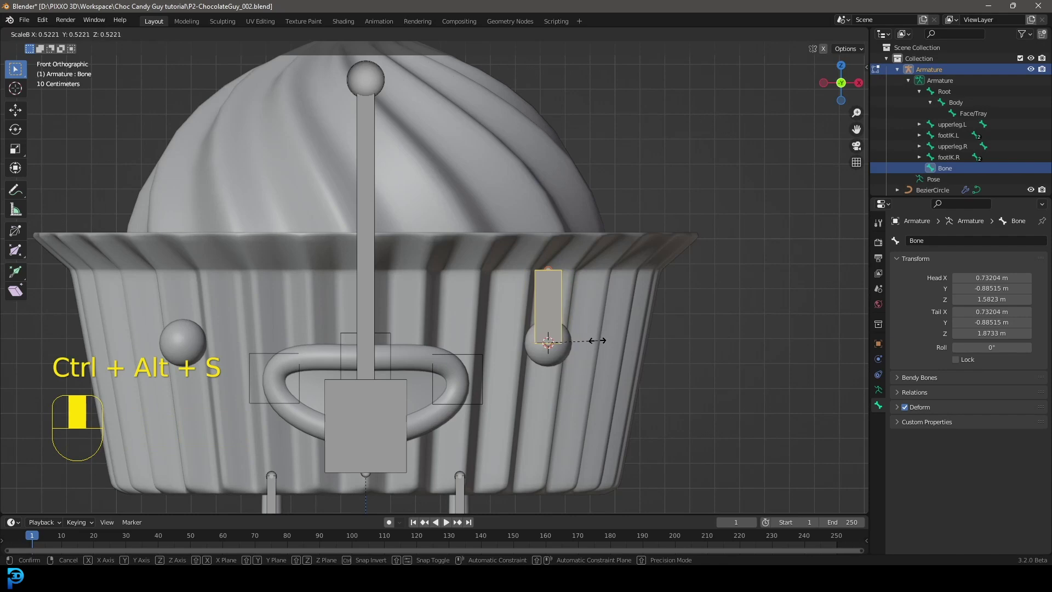
pyautogui.click(561, 340)
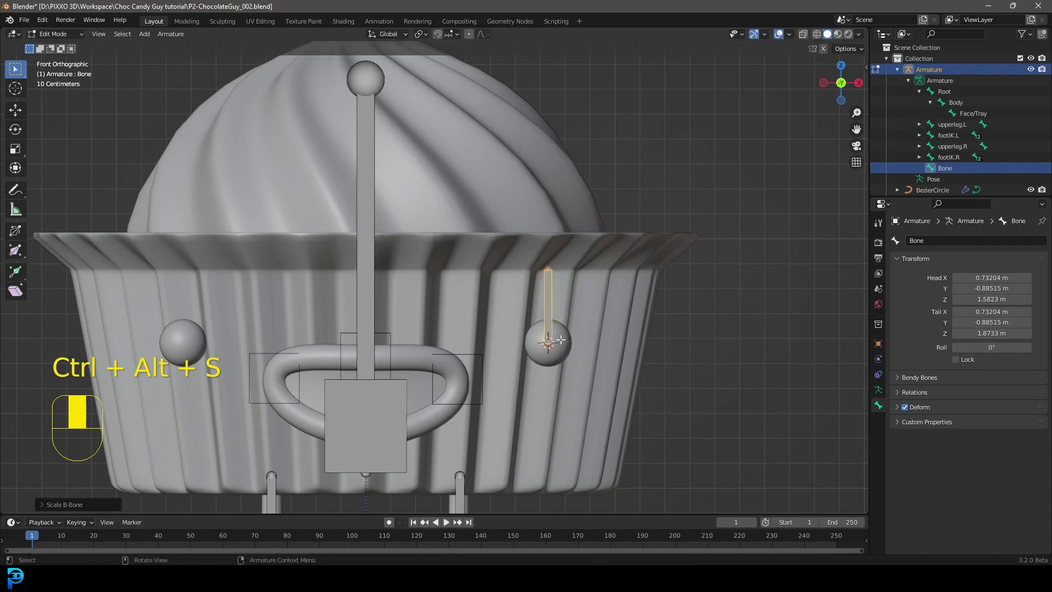
pyautogui.press('KP_3')
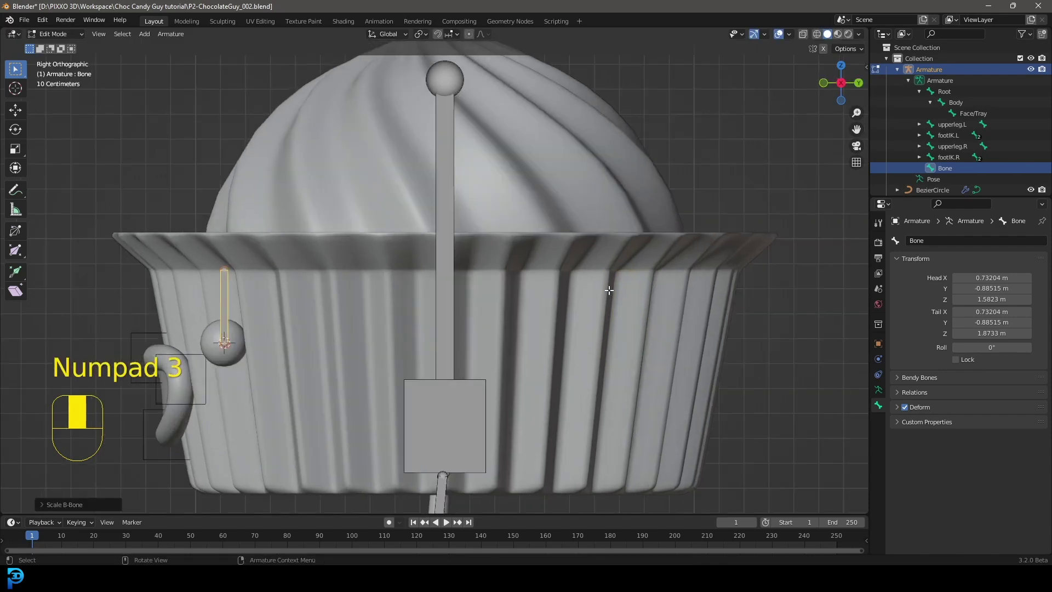
pyautogui.press('KP_1')
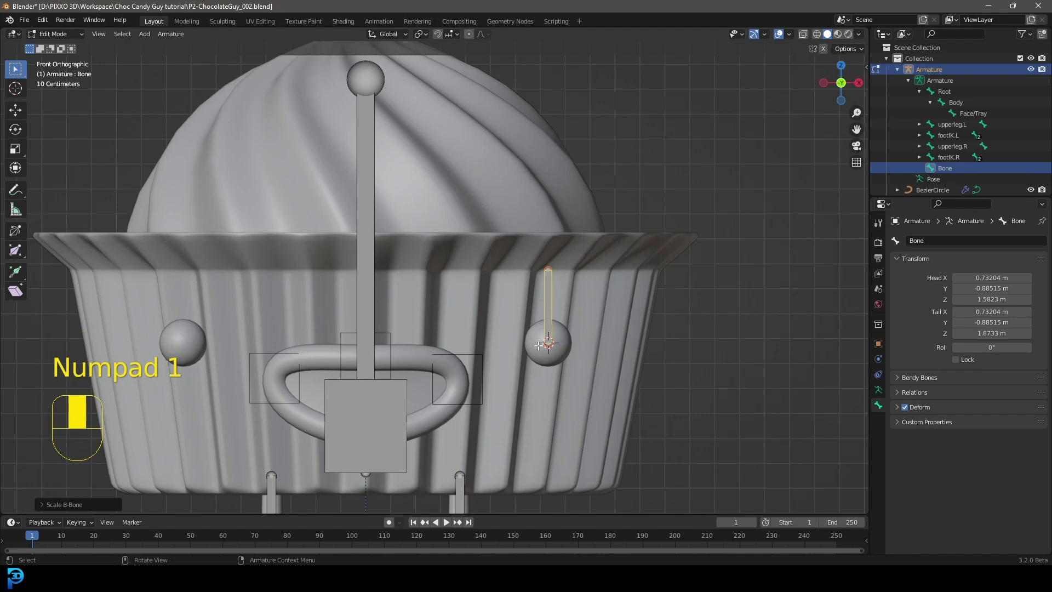
# Snap the 3D cursor back to the world origin
pyautogui.scroll(2, 554, 345)
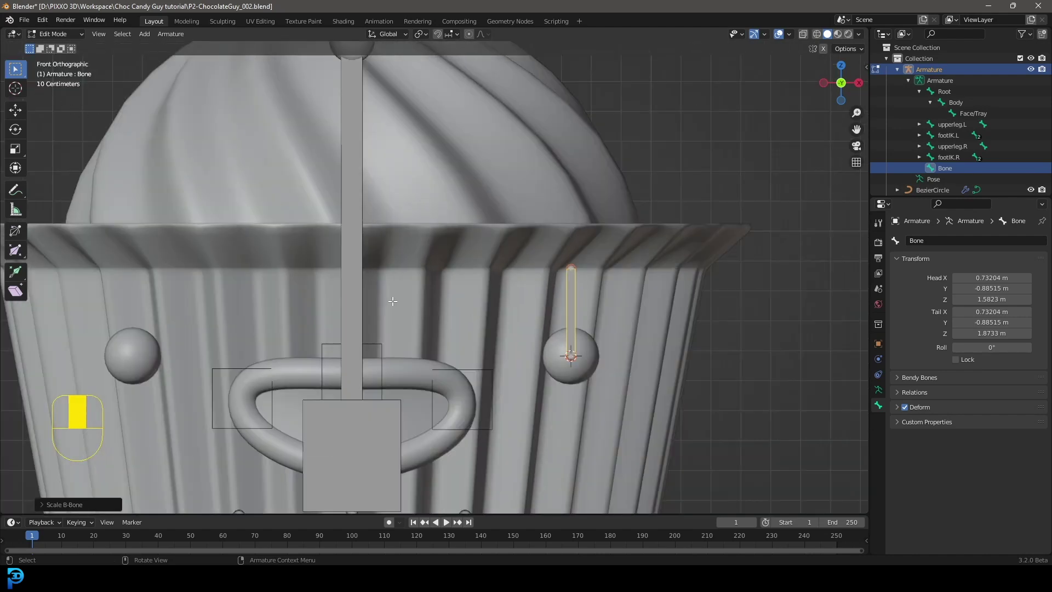
pyautogui.hotkey('shift', 's')
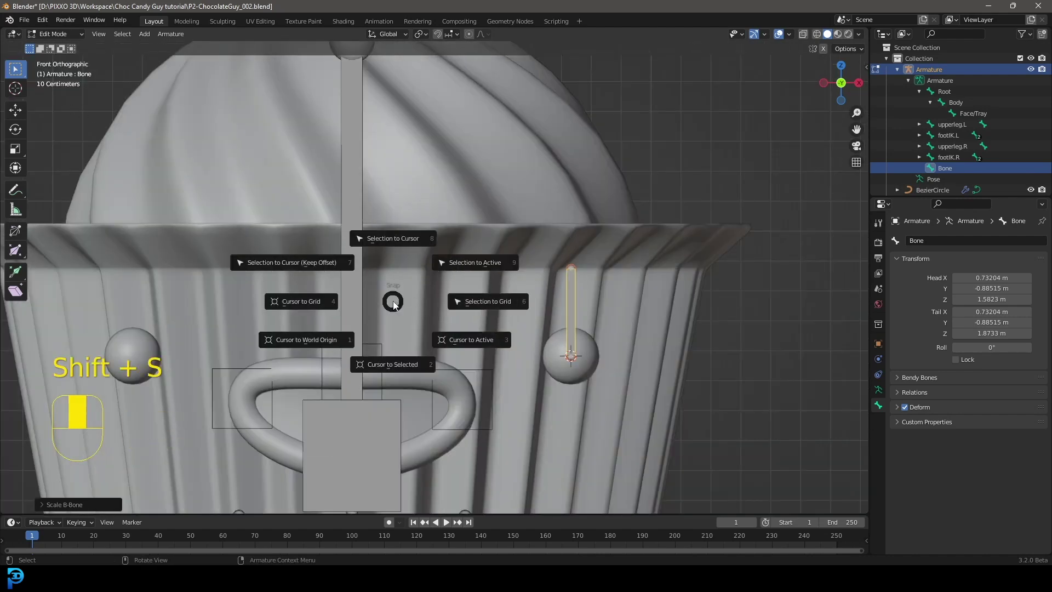
pyautogui.click(318, 340)
pyautogui.scroll(-8, 415, 310)
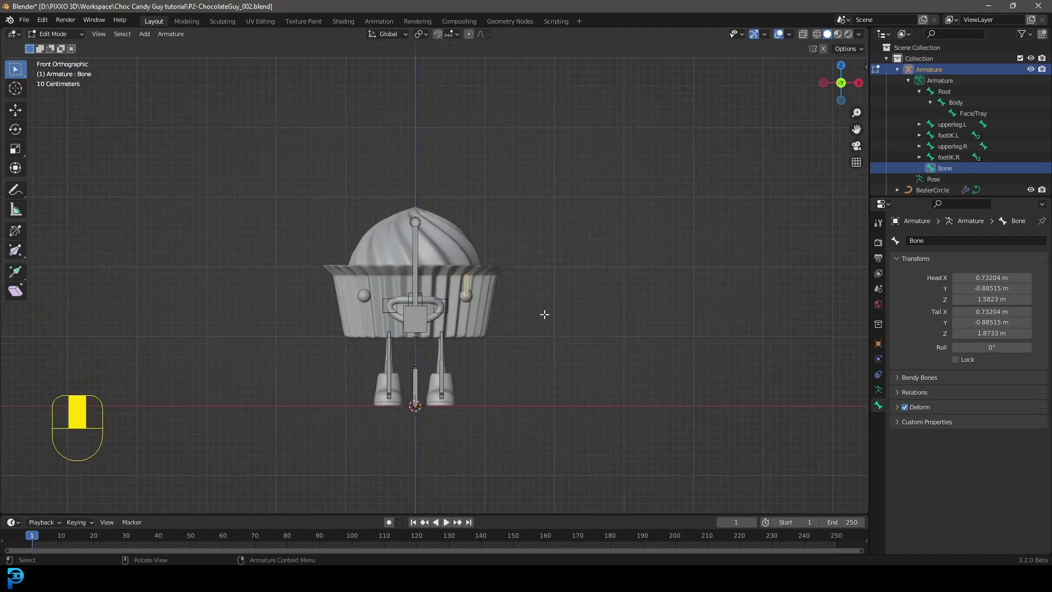
pyautogui.scroll(4, 544, 320)
pyautogui.scroll(3, 543, 321)
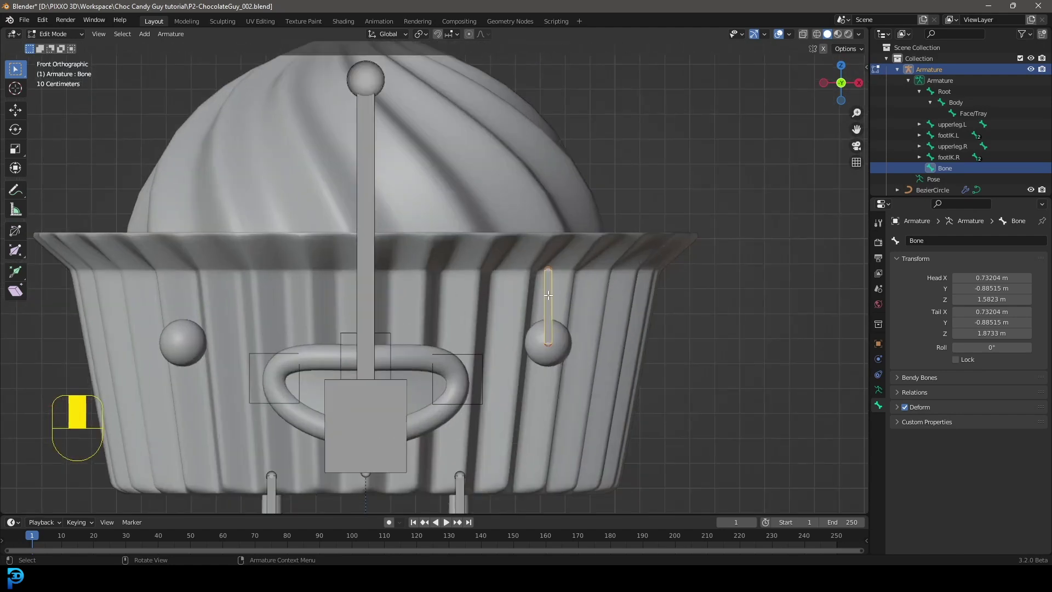
# Rotate the eye bone -90° in the right orthographic view so it points forward out of the eye
pyautogui.press('KP_3')
pyautogui.scroll(2, 403, 222)
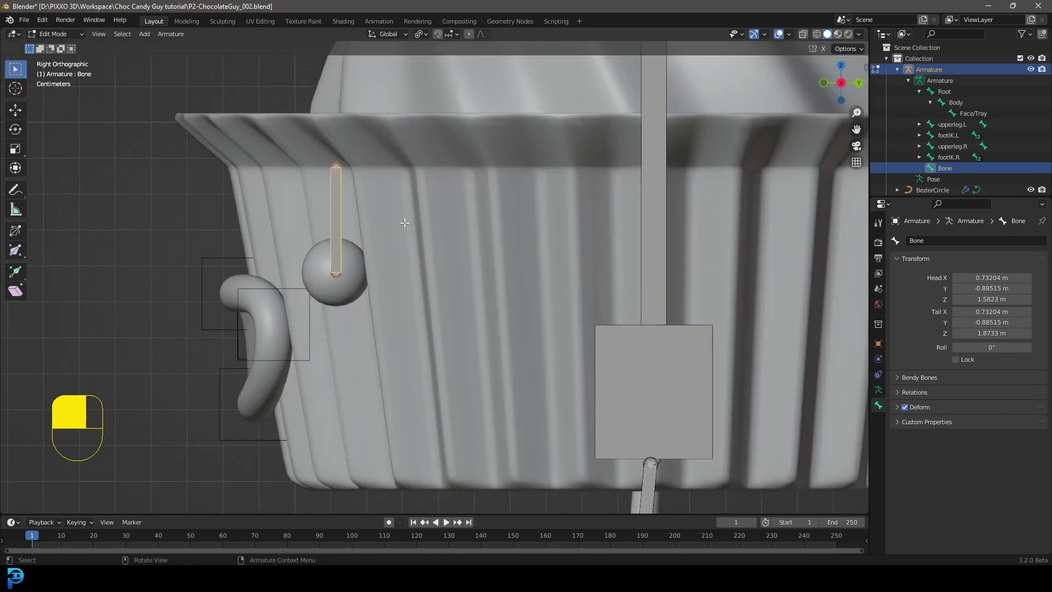
pyautogui.write('r-90')
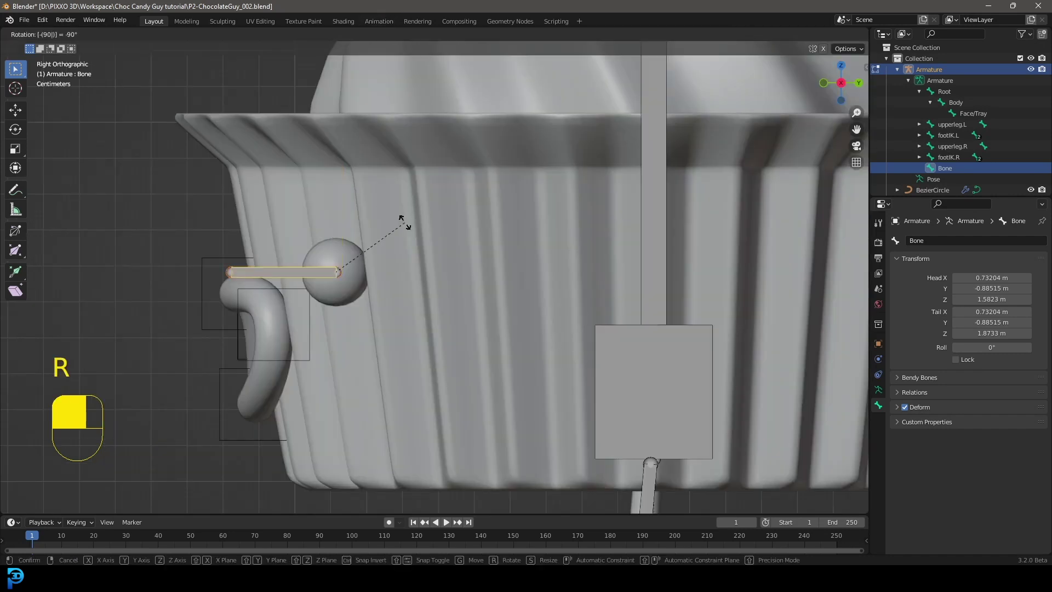
pyautogui.click(405, 223)
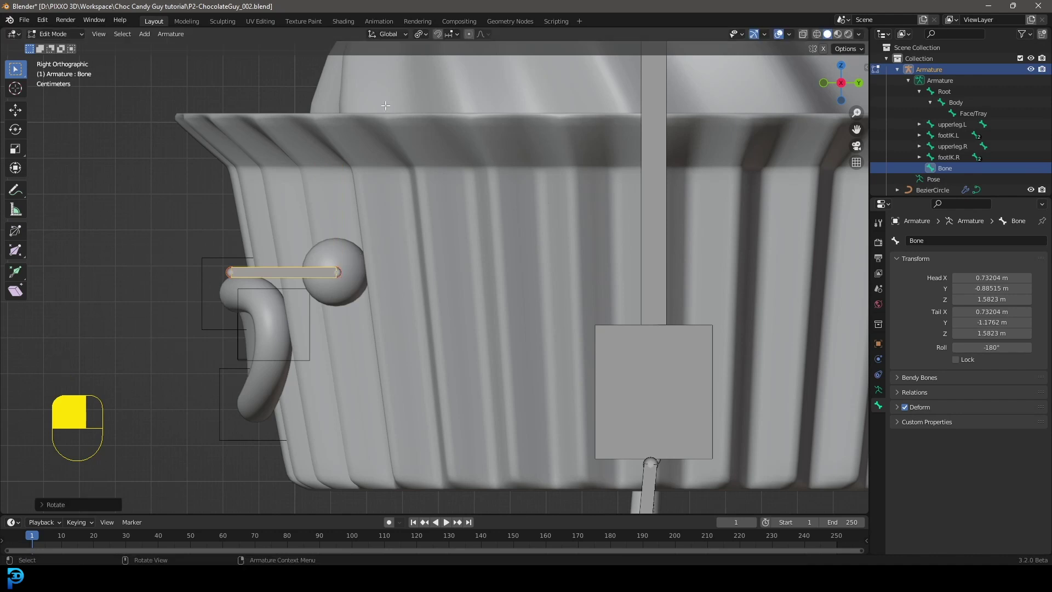
# Rename the eye bone as eye.L and turn off its Deform option
pyautogui.scroll(-4, 370, 333)
pyautogui.moveTo(417, 270); pyautogui.dragTo(529, 293, button='middle')
pyautogui.scroll(4, 532, 294)
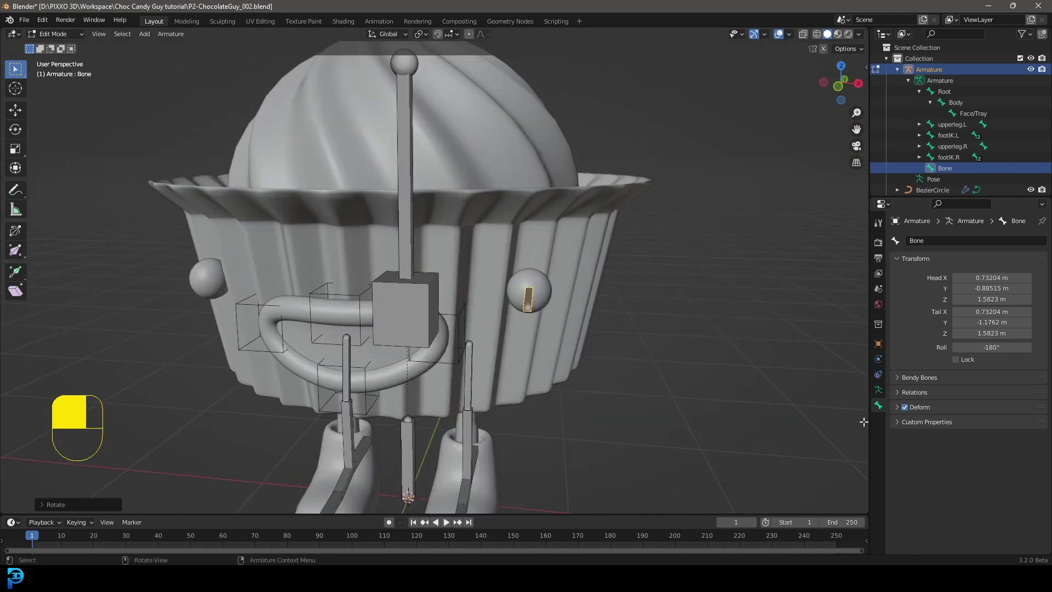
pyautogui.click(933, 241)
pyautogui.write('eye.L')
pyautogui.press('Return')
pyautogui.click(905, 407)
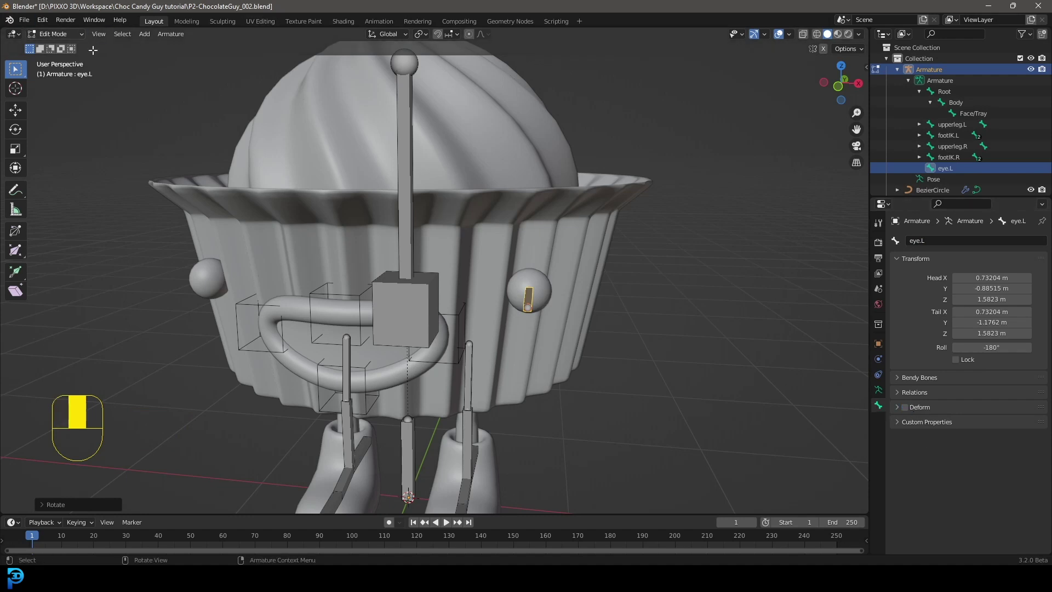
# Symmetrize the eye.L bone onto the character's other eye
pyautogui.click(167, 34)
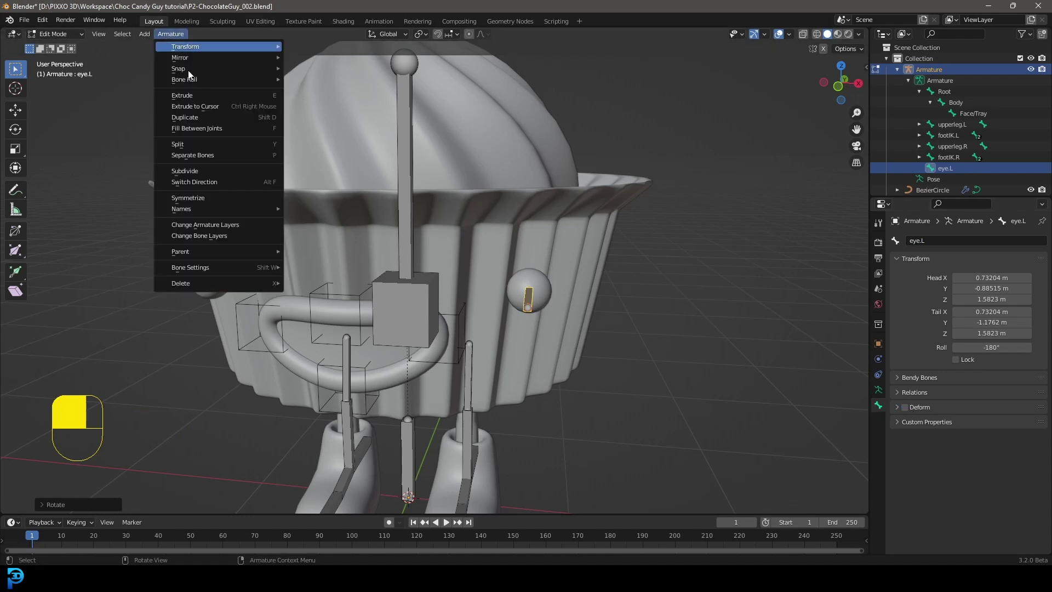
pyautogui.click(200, 202)
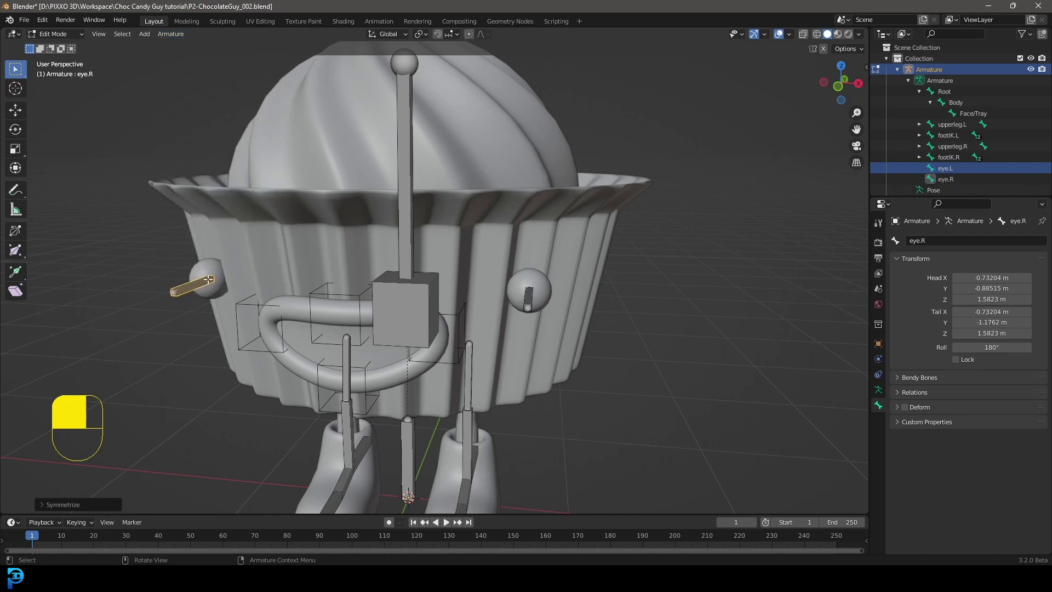
pyautogui.moveTo(177, 287); pyautogui.dragTo(284, 204, button='middle')
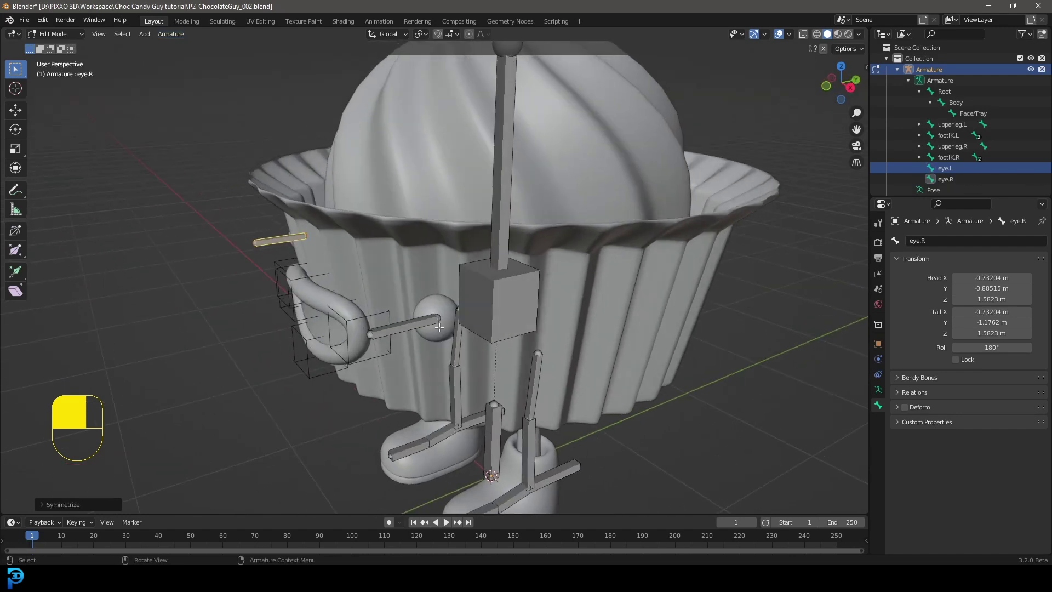
# Parent the eye.L and eye.R bones to the Face/Tray bone with Keep Offset
pyautogui.keyDown('shift'); pyautogui.click(417, 329); pyautogui.keyUp('shift')
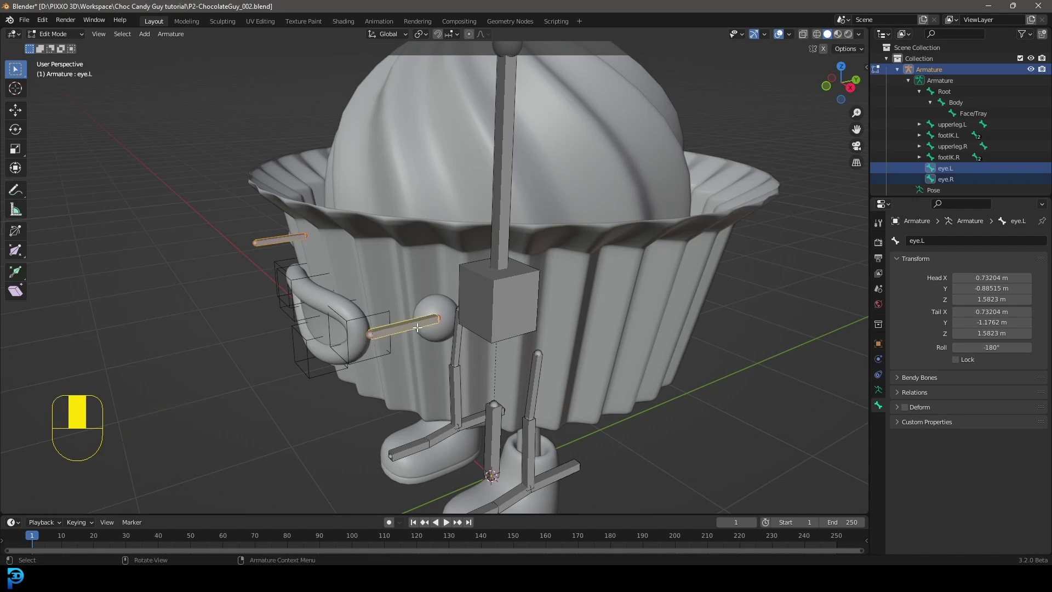
pyautogui.moveTo(422, 332); pyautogui.dragTo(555, 346, button='middle')
pyautogui.keyDown('shift'); pyautogui.click(538, 305); pyautogui.keyUp('shift')
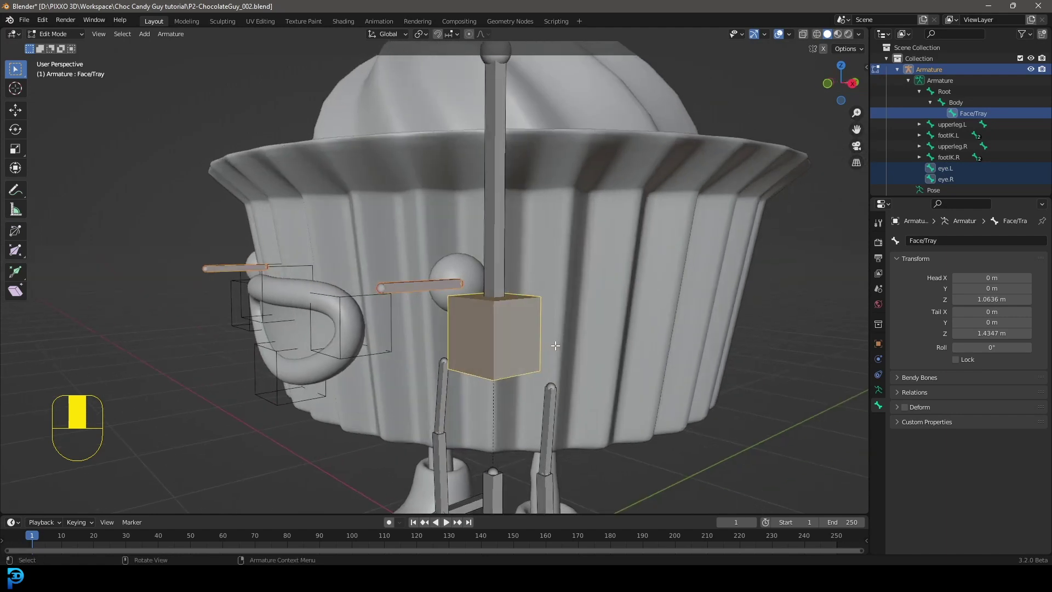
pyautogui.hotkey('ctrl', 'p')
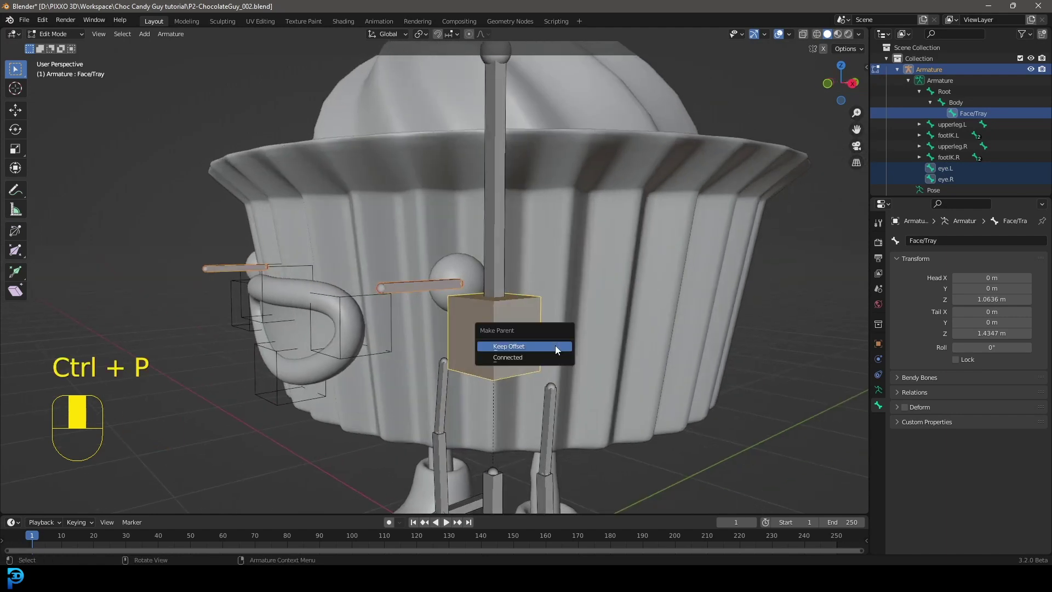
pyautogui.click(516, 353)
pyautogui.scroll(-4, 491, 333)
pyautogui.moveTo(438, 278); pyautogui.dragTo(406, 302, button='middle')
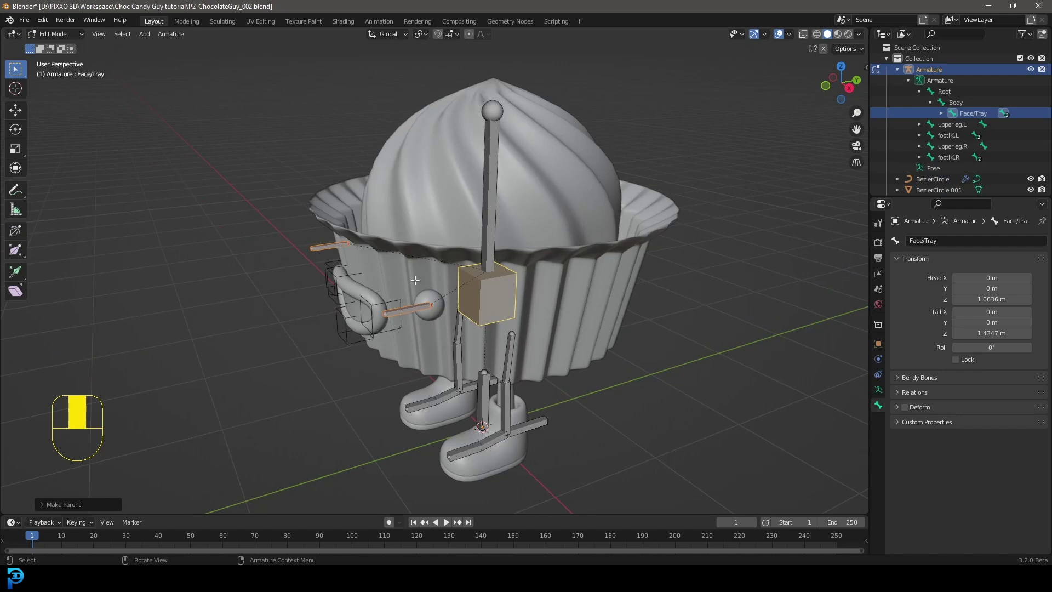
pyautogui.click(502, 320)
pyautogui.press('g')
pyautogui.press('Escape')
pyautogui.moveTo(502, 321); pyautogui.dragTo(349, 288, button='middle')
pyautogui.scroll(3, 384, 296)
pyautogui.scroll(4, 356, 274)
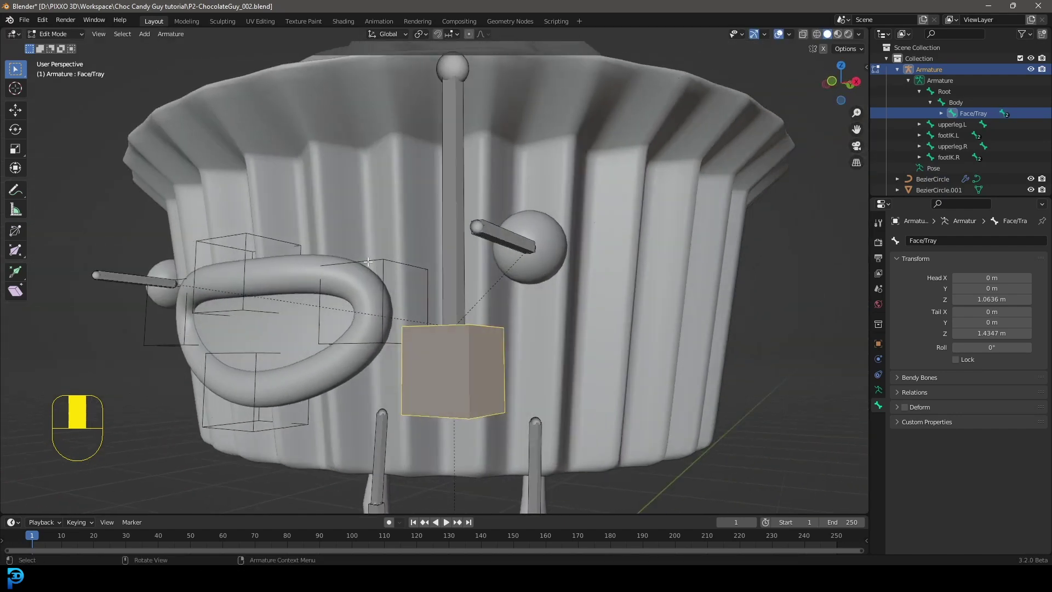
# Deselect all bones and add a new bone at the world origin in the front orthographic view
pyautogui.press('KP_1')
pyautogui.scroll(-7, 270, 311)
pyautogui.hotkey('alt', 'a')
pyautogui.scroll(2, 487, 310)
pyautogui.hotkey('shift', 'a')
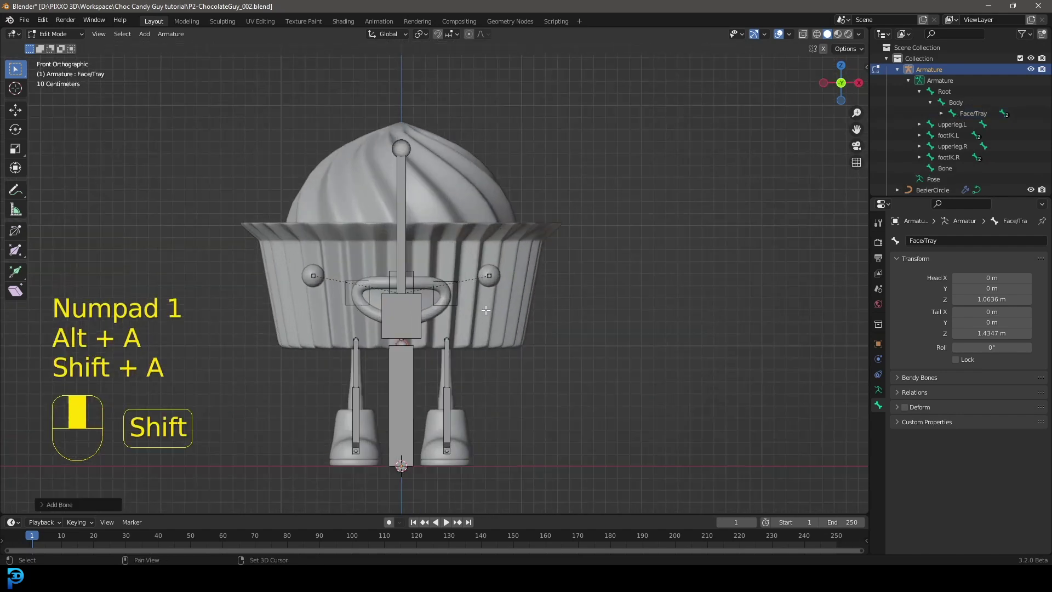
# Raise the new bone along Z to face height, shrink it to about 0.14 m long and thin its B-Bone display size
pyautogui.press('g')
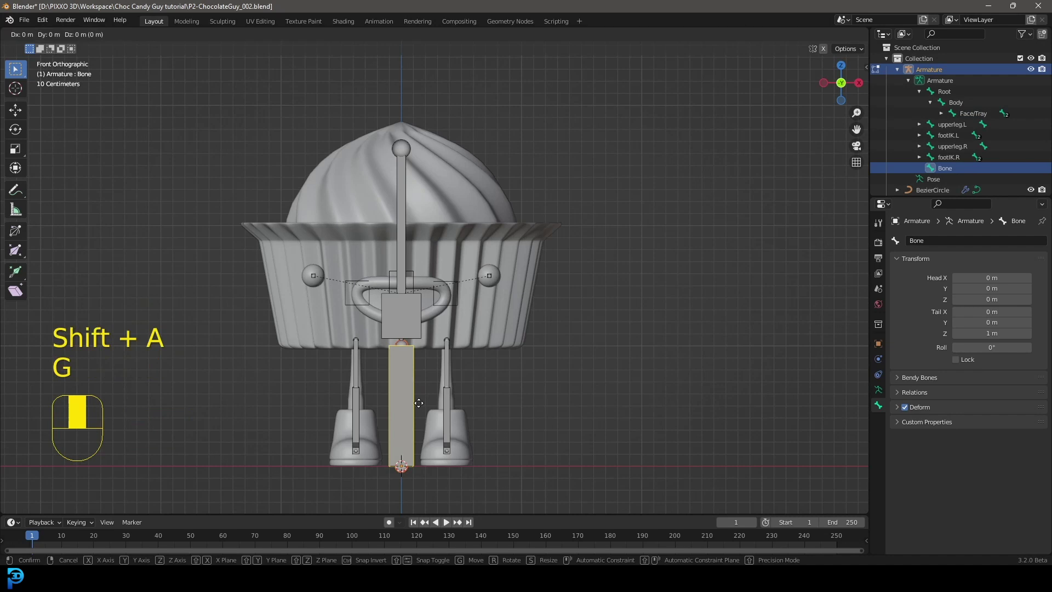
pyautogui.click(420, 258)
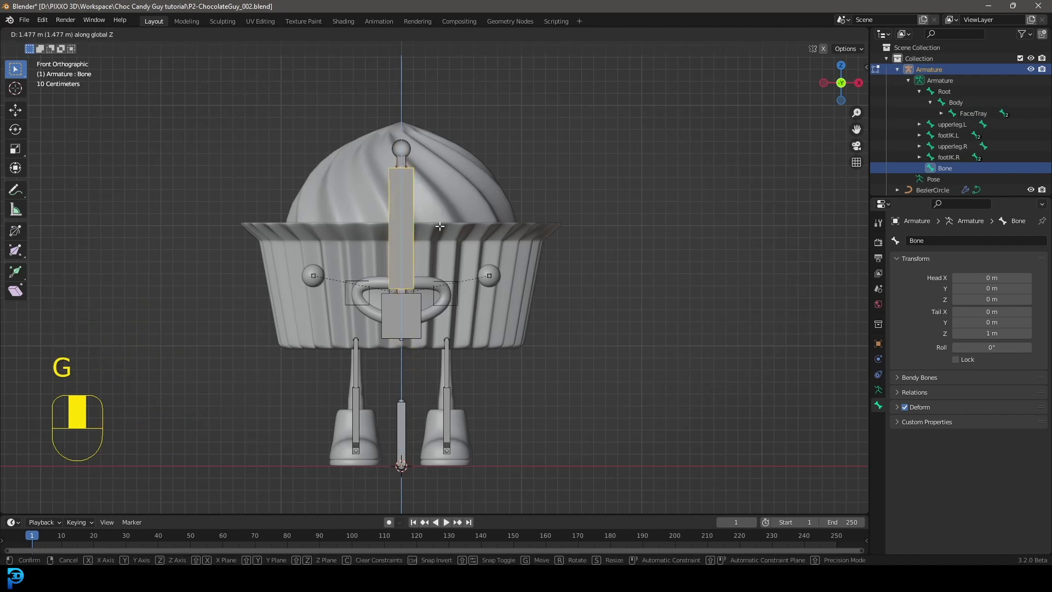
pyautogui.scroll(3, 419, 257)
pyautogui.press('s')
pyautogui.click(413, 234)
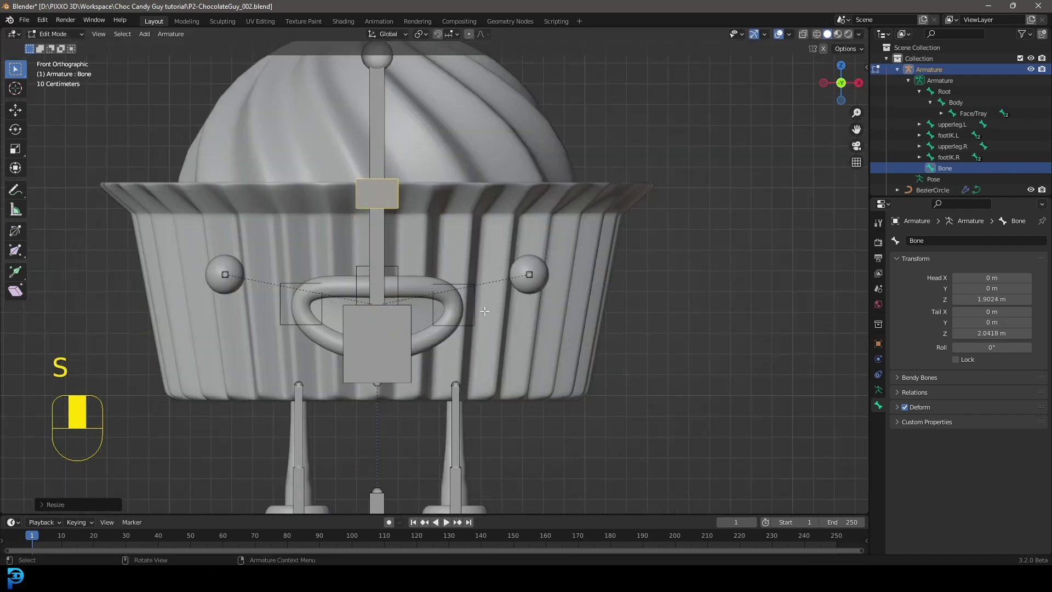
pyautogui.hotkey('ctrl', 'alt', 's')
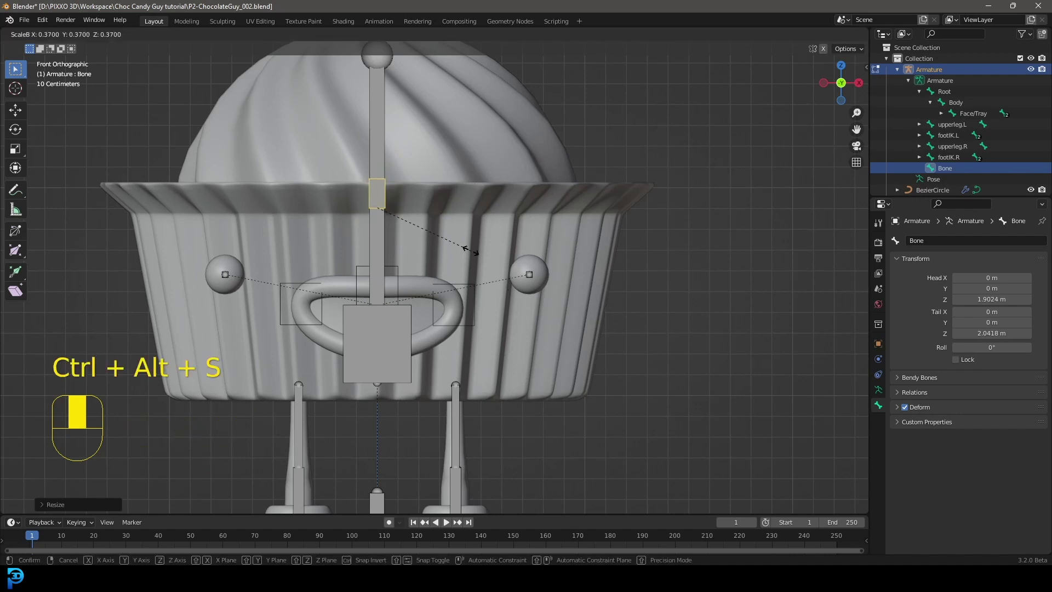
pyautogui.click(389, 215)
# Move the small bone forward and down in the side view to the front of the upper lip, at about Y -1.16 m
pyautogui.press('KP_3')
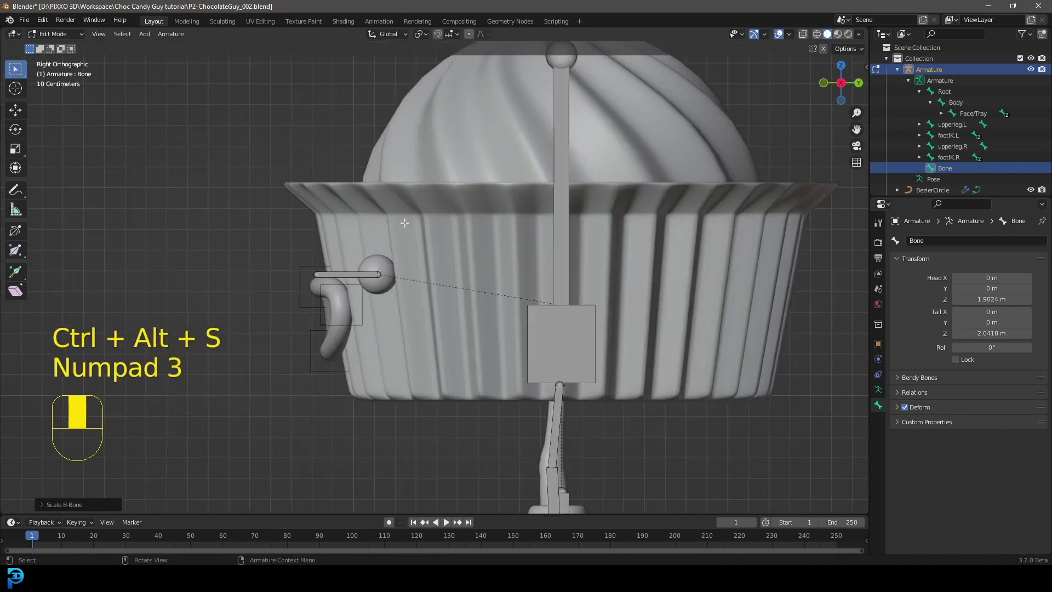
pyautogui.press('g')
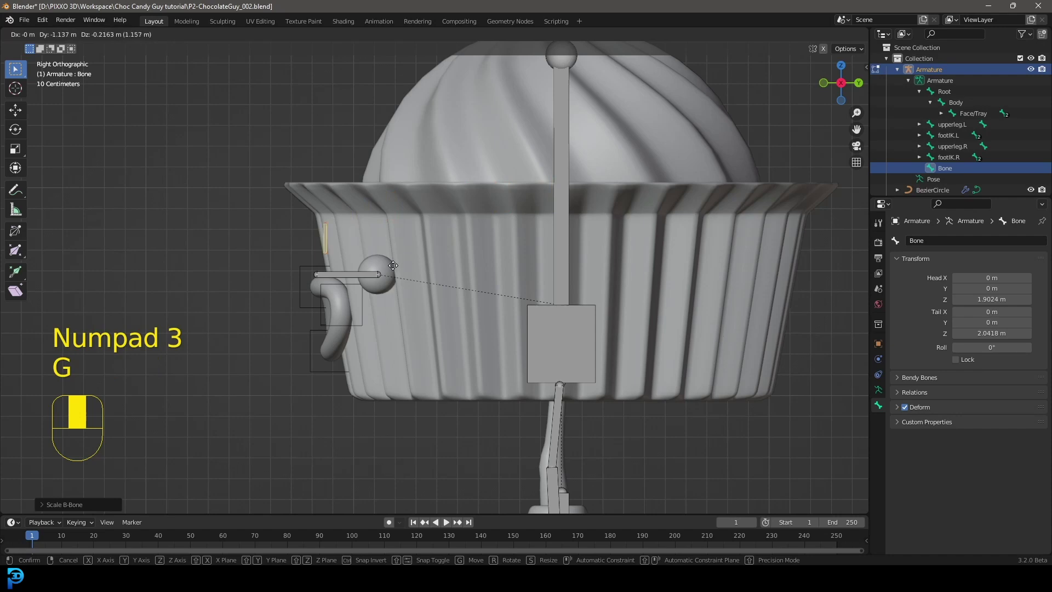
pyautogui.click(393, 298)
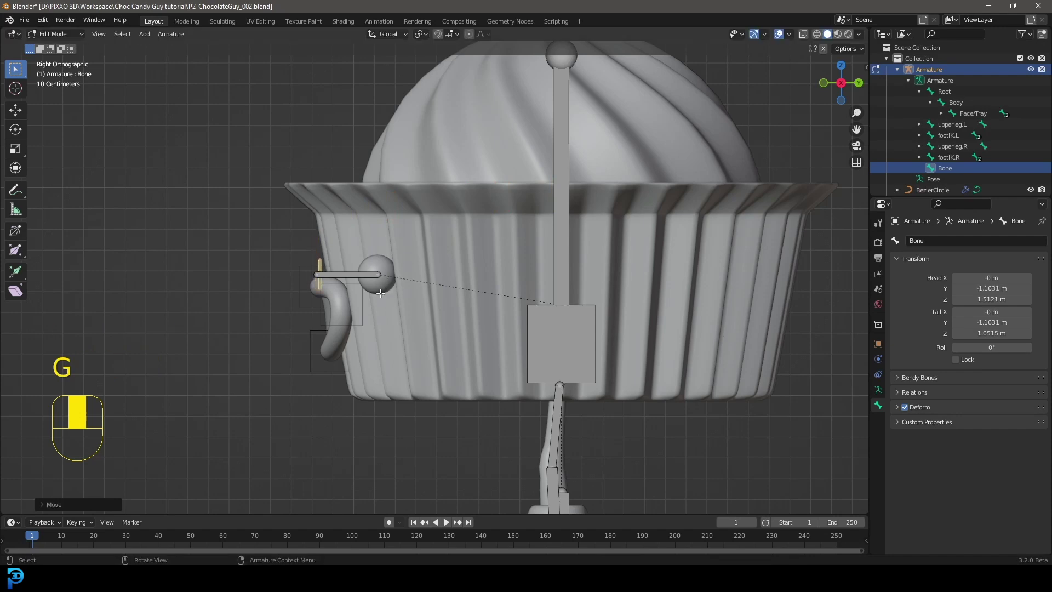
# Raise the bone about 0.011 m along Z in the front view, keeping it centred on the upper lip
pyautogui.press('KP_1')
pyautogui.scroll(7, 369, 302)
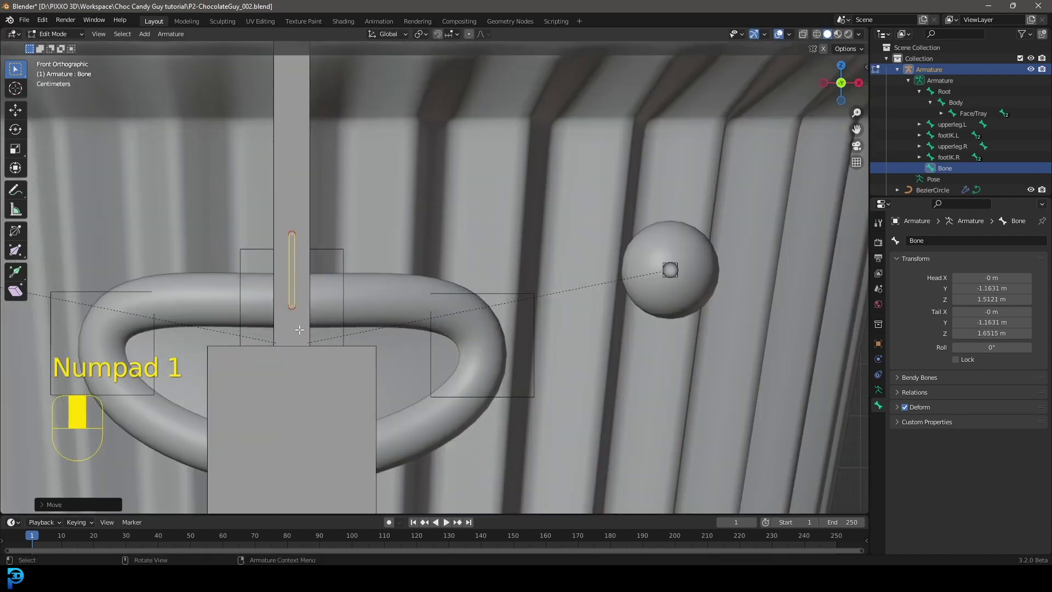
pyautogui.press('g')
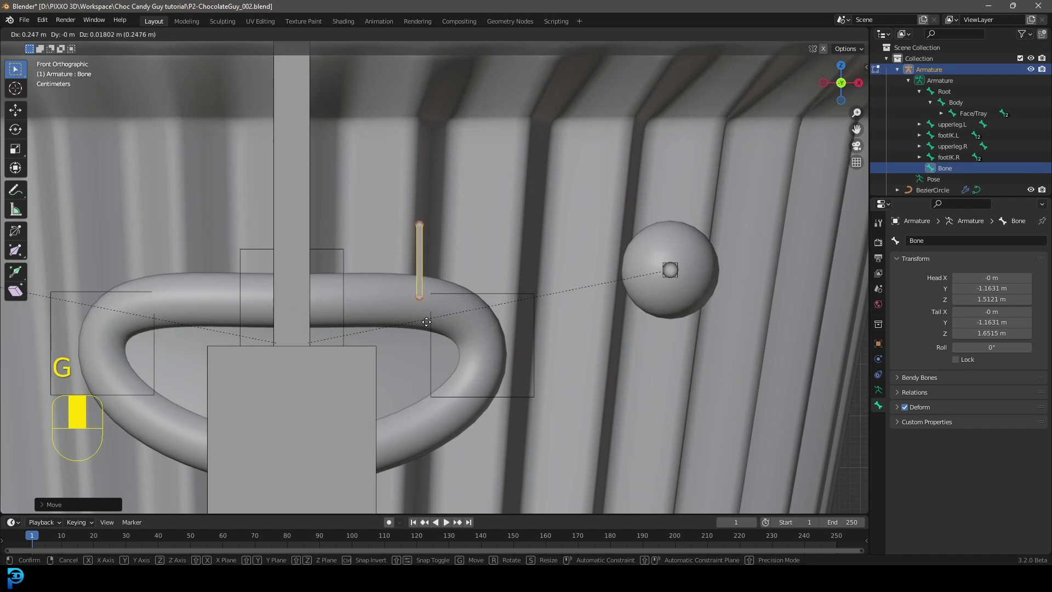
pyautogui.click(297, 329)
pyautogui.keyDown('shift'); pyautogui.moveTo(307, 387); pyautogui.dragTo(381, 357, button='middle'); pyautogui.keyUp('shift')
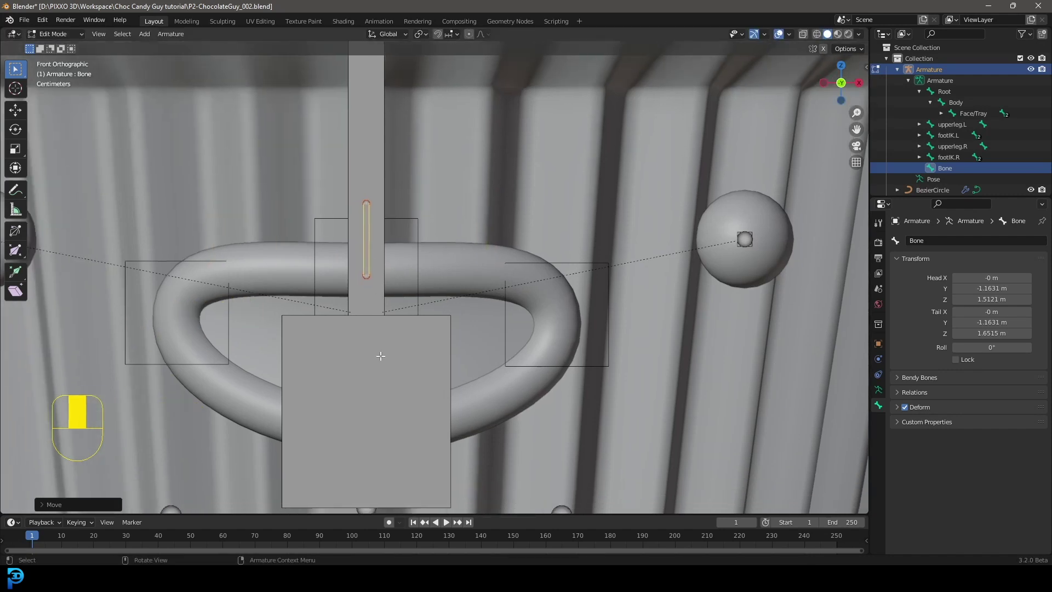
pyautogui.press('g')
pyautogui.scroll(4, 406, 287)
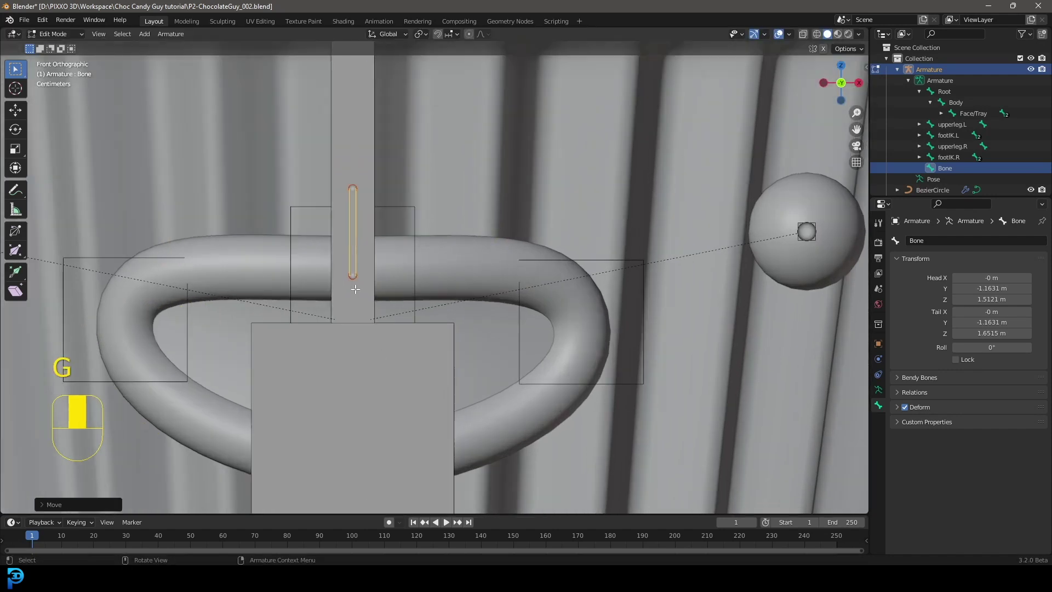
pyautogui.press('g')
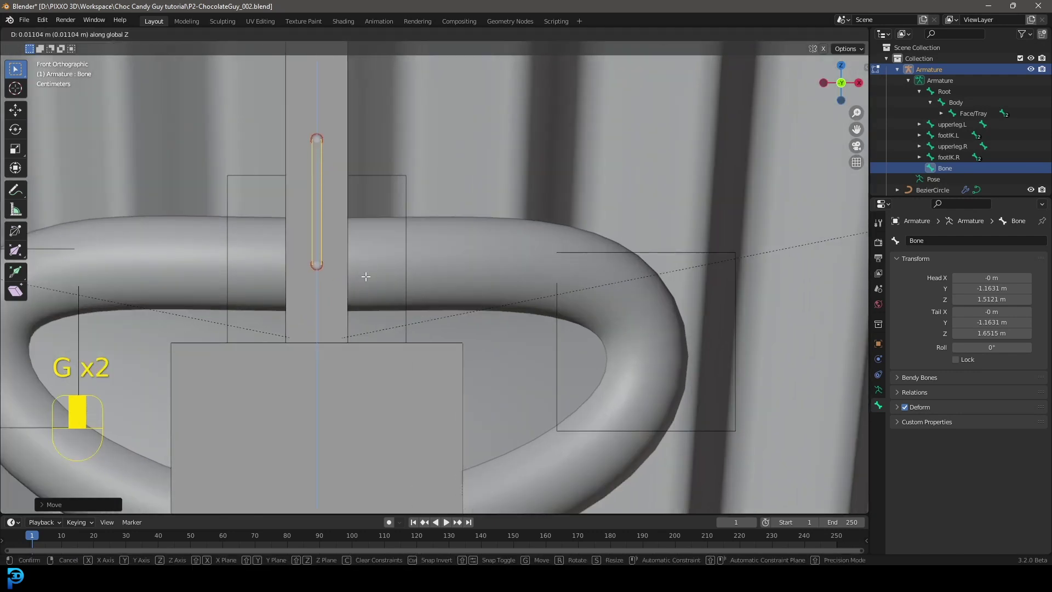
pyautogui.click(364, 277)
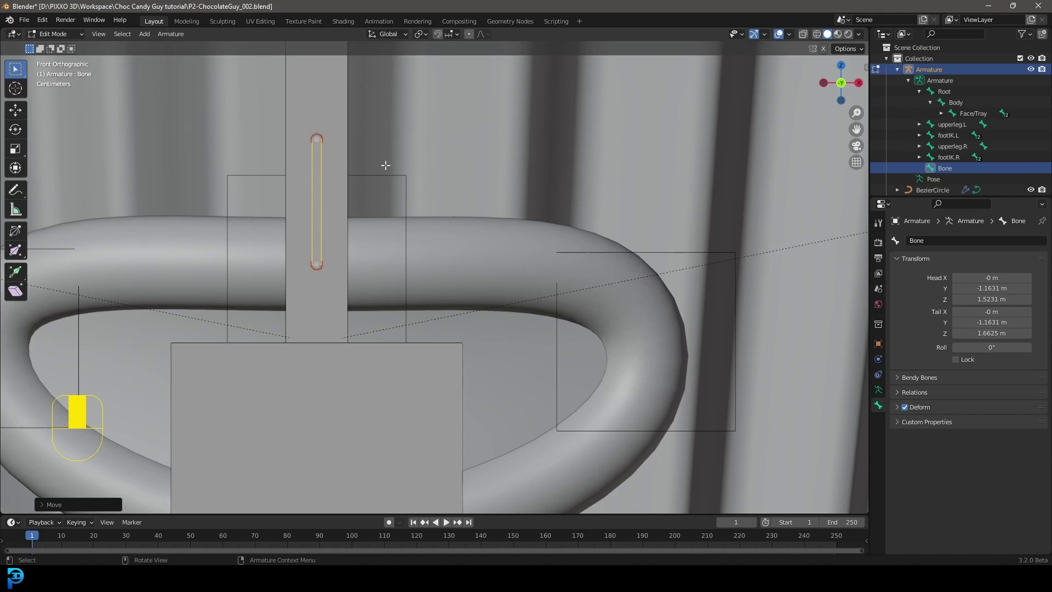
# Fine-position the bone's head inside the upper lip tube in side wireframe view, at about Y -1.153 m and Z 1.521 m
pyautogui.press('KP_3')
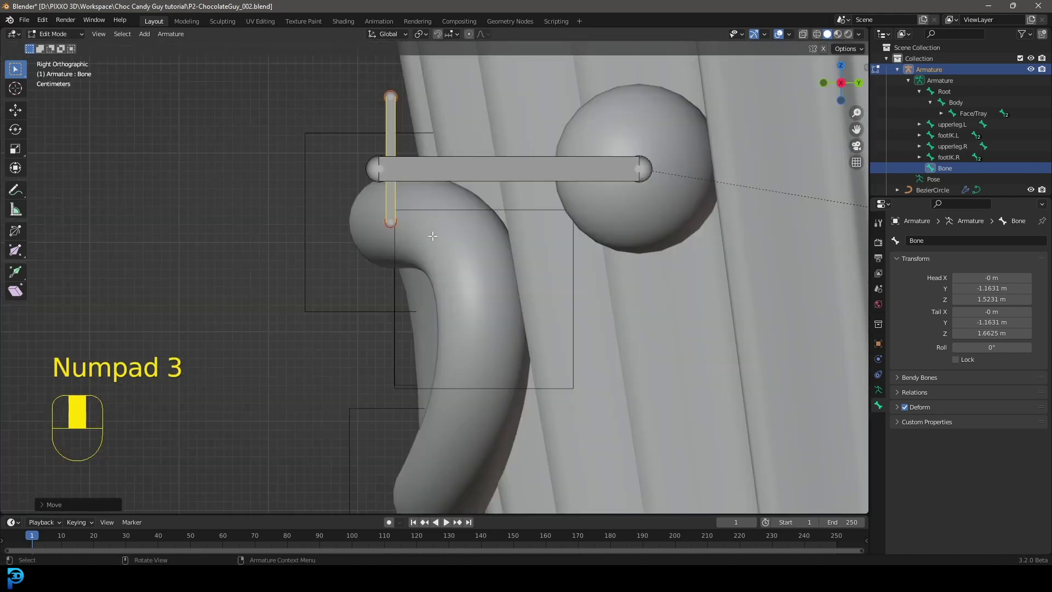
pyautogui.press('z')
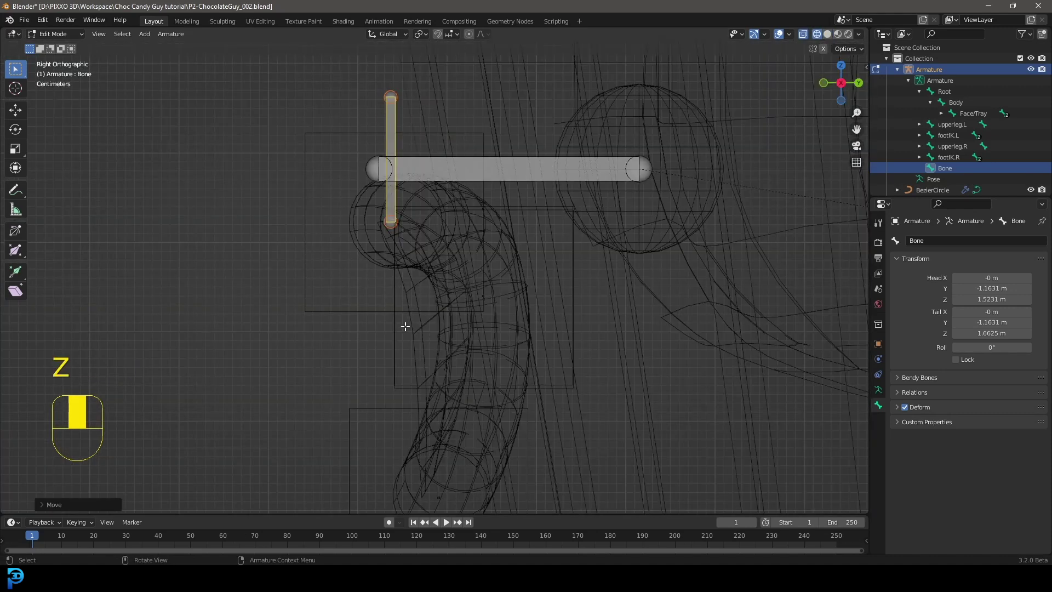
pyautogui.scroll(2, 406, 322)
pyautogui.keyDown('shift'); pyautogui.moveTo(381, 183); pyautogui.dragTo(393, 250, button='middle'); pyautogui.keyUp('shift')
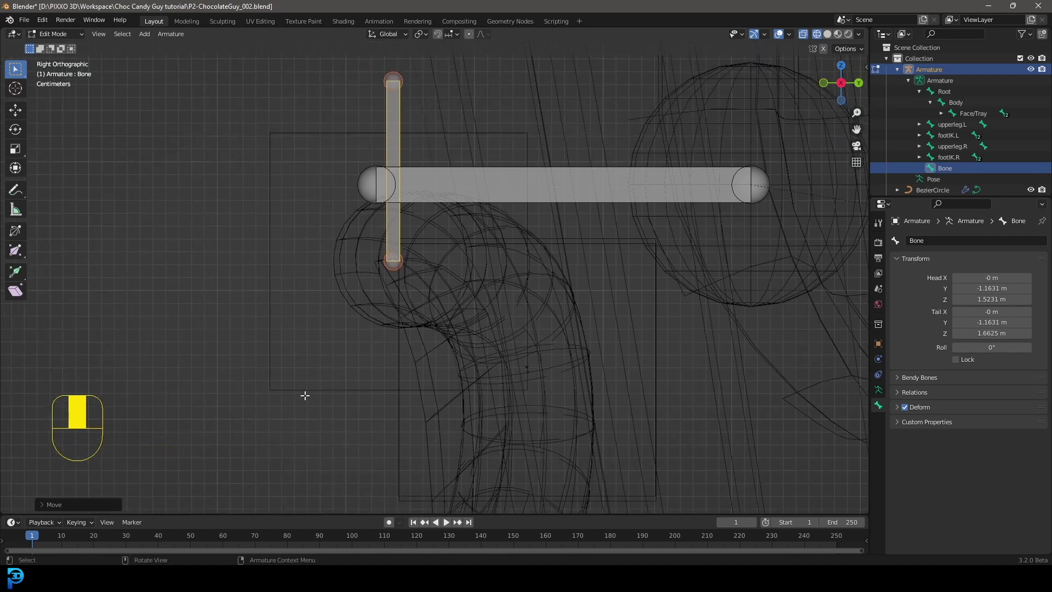
pyautogui.press('g')
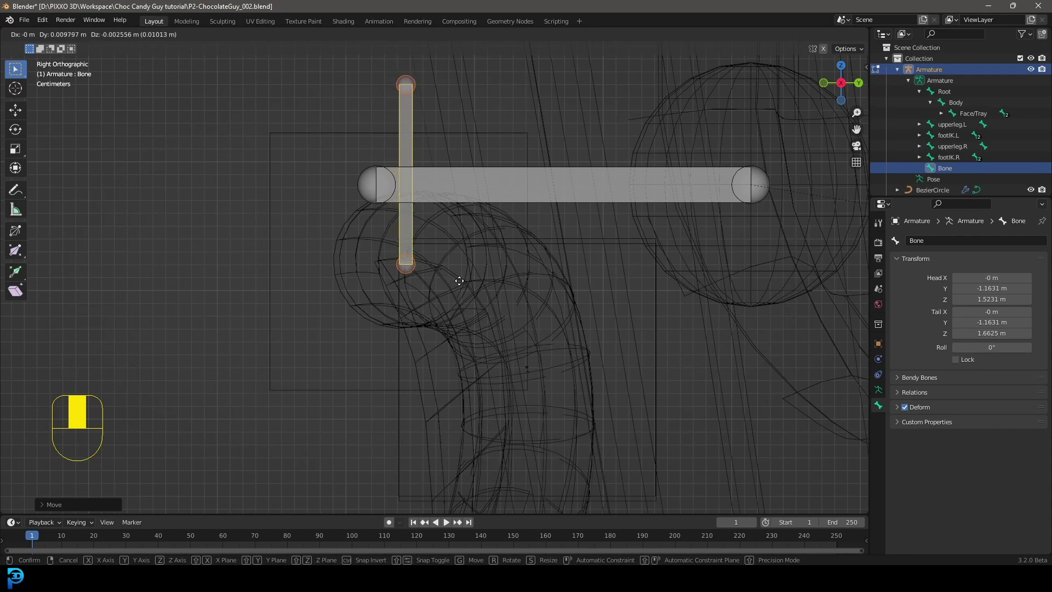
pyautogui.click(455, 277)
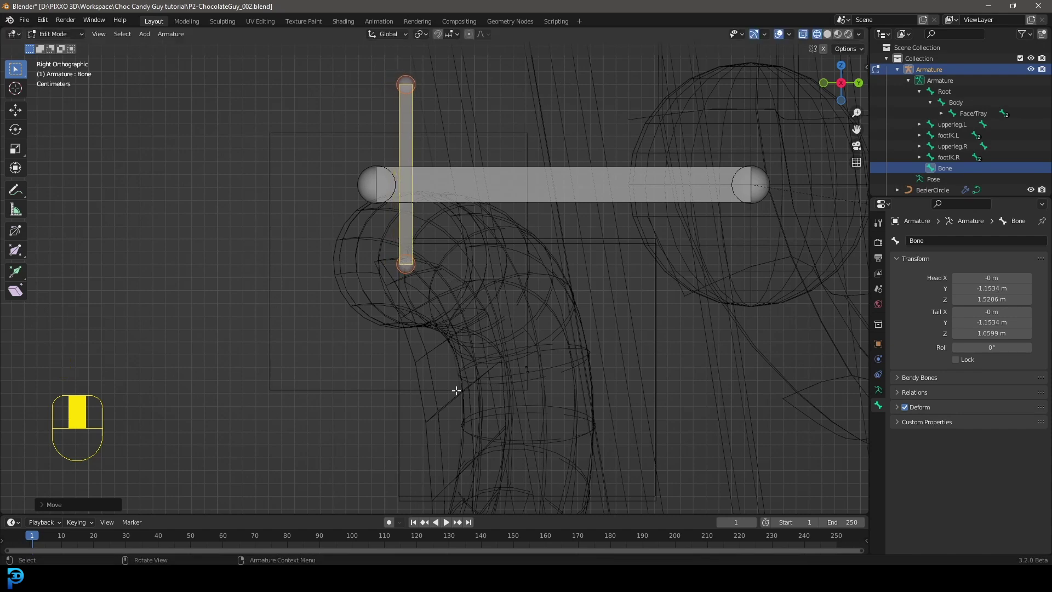
# Return to solid front view, duplicate the upper lip bone and place the copy about 0.33 m lower along Z at the lower lip
pyautogui.press('KP_1')
pyautogui.press('z')
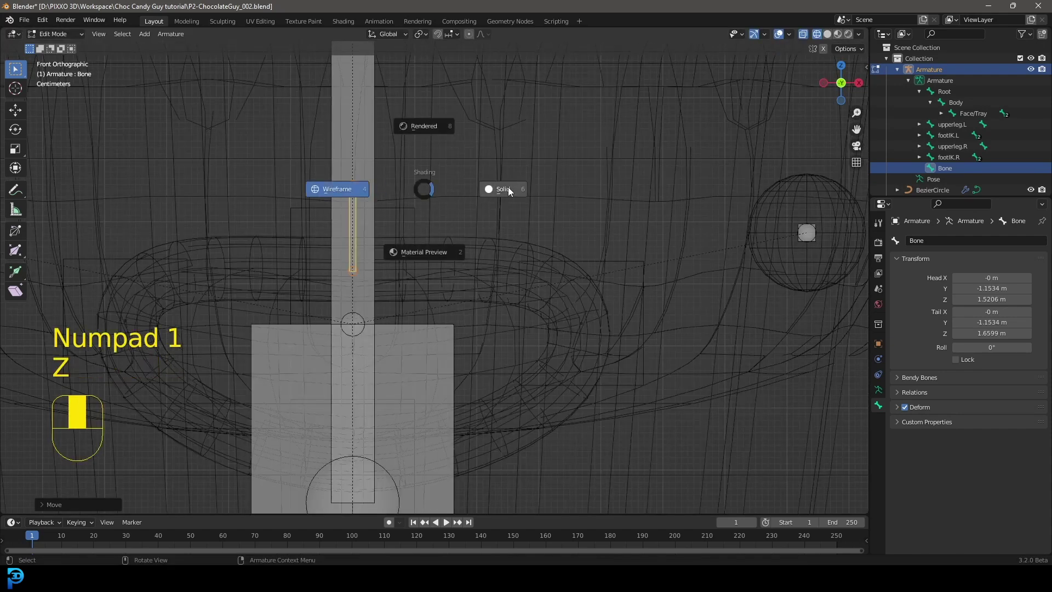
pyautogui.click(509, 187)
pyautogui.scroll(2, 466, 253)
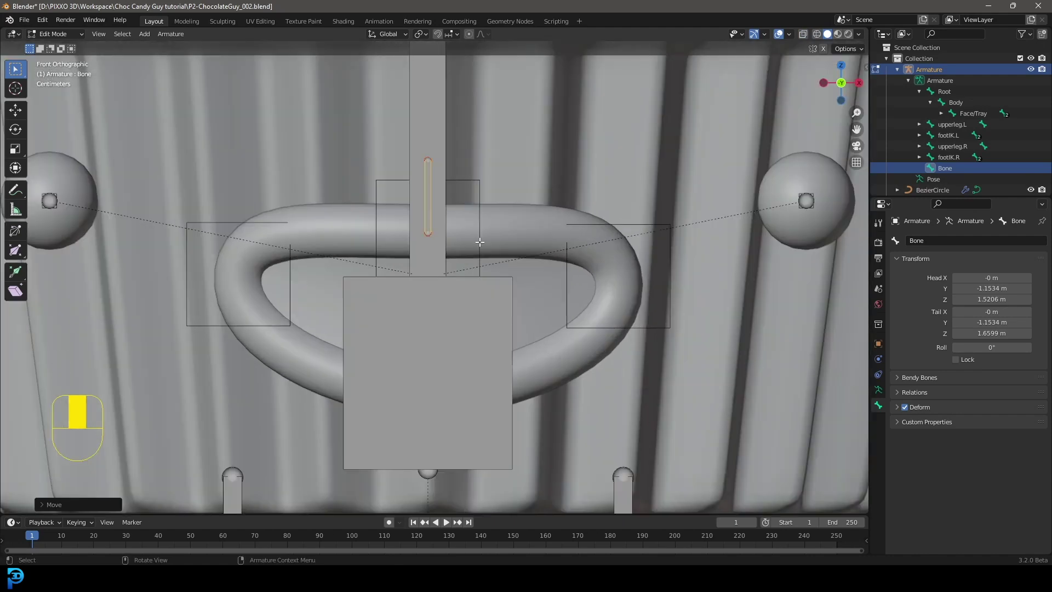
pyautogui.hotkey('shift', 'd')
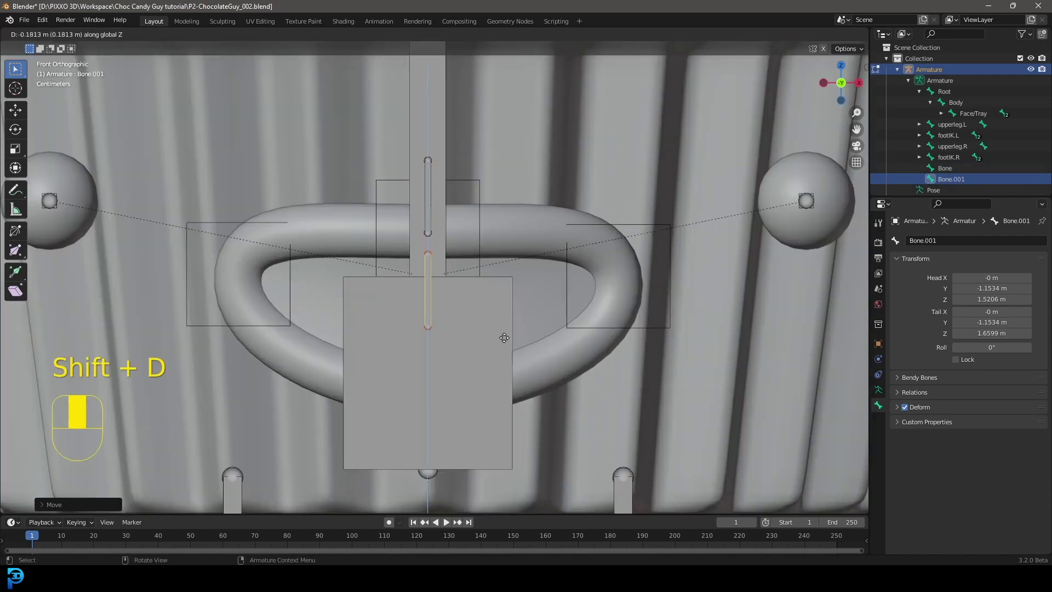
pyautogui.click(501, 410)
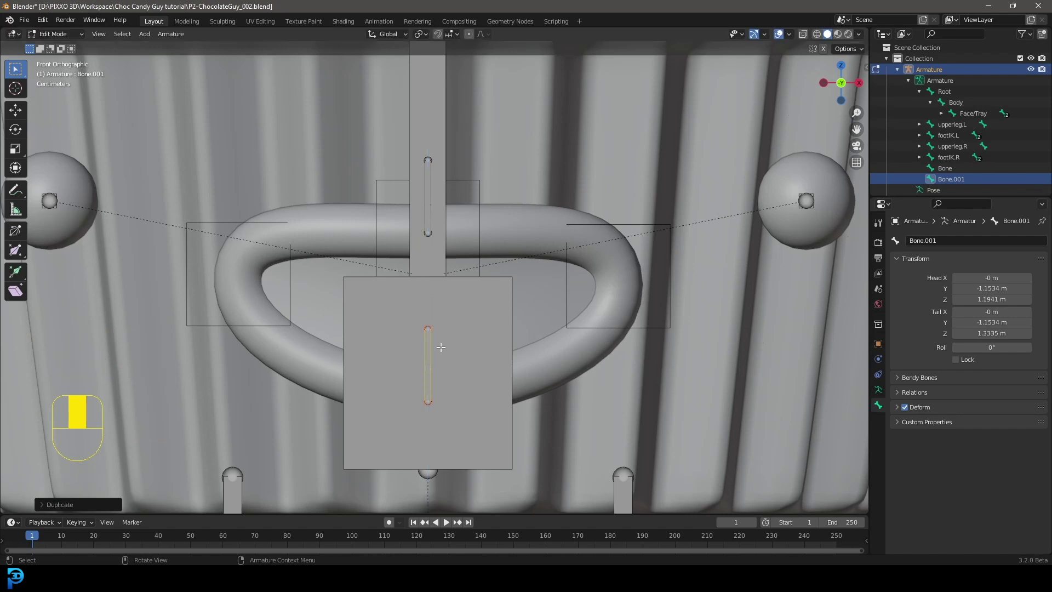
# Centre the duplicated bone's head inside the lower lip tube in side view, at about Y -1.109 m and Z 1.215 m
pyautogui.press('KP_3')
pyautogui.scroll(4, 419, 329)
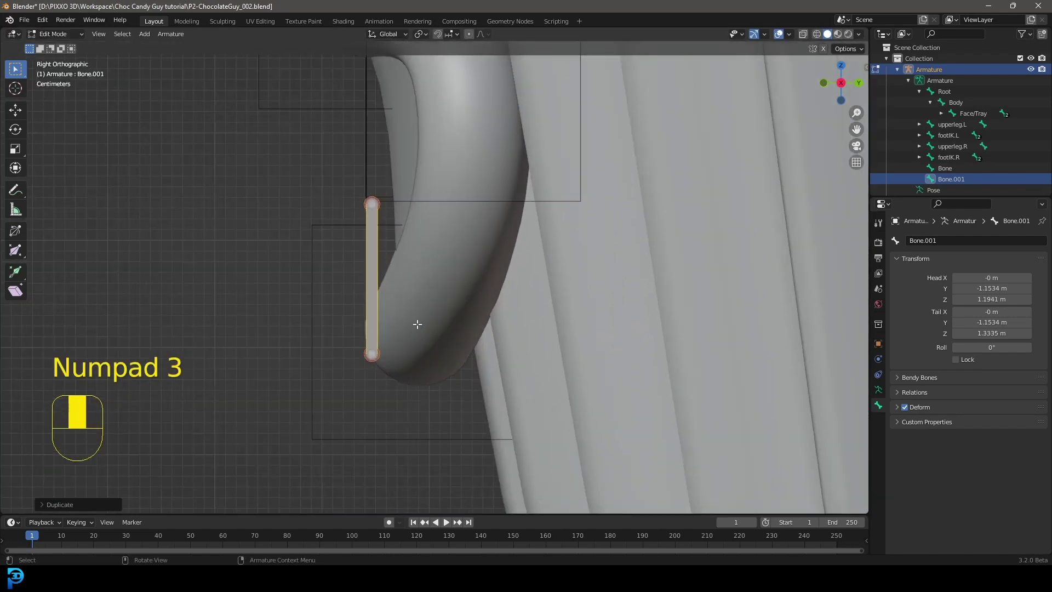
pyautogui.press('g')
pyautogui.click(482, 352)
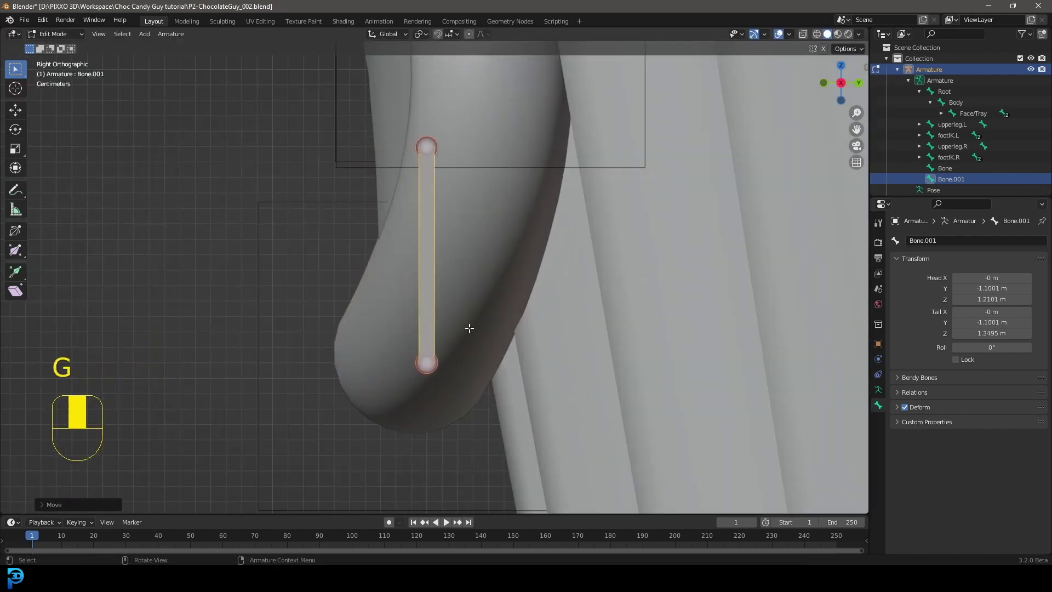
pyautogui.scroll(-4, 447, 302)
pyautogui.hotkey('shift', 'z')
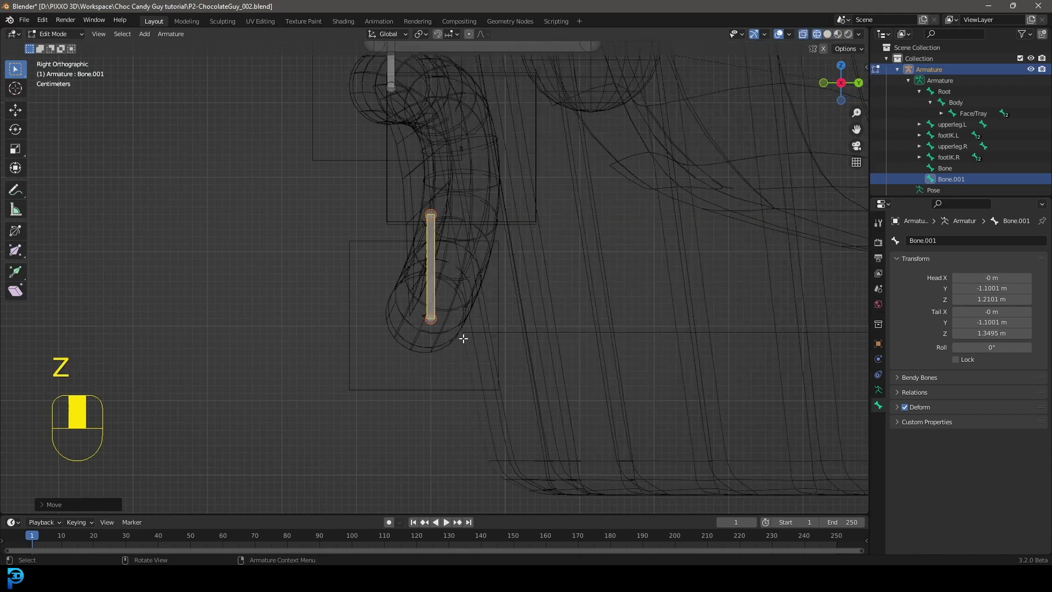
pyautogui.press('g')
pyautogui.click(416, 316)
pyautogui.press('g')
pyautogui.press('g')
pyautogui.click(471, 353)
# Duplicate the lower lip bone in solid front view and move the copy to the character's left mouth corner, about 0.37 m across and 0.22 m up
pyautogui.press('KP_1')
pyautogui.hotkey('shift', 'z')
pyautogui.scroll(-2, 530, 294)
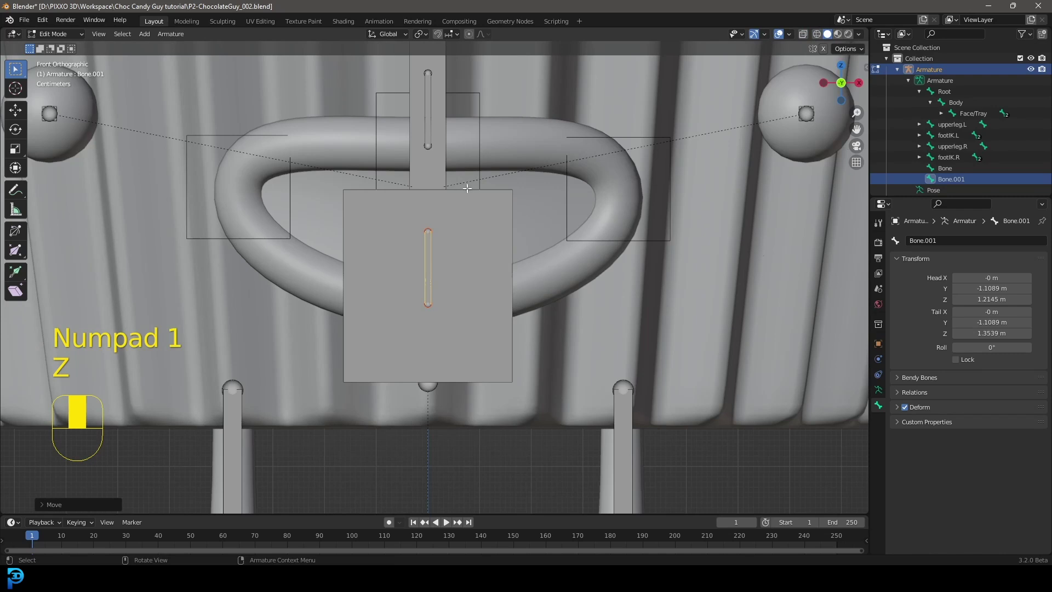
pyautogui.hotkey('shift', 'd')
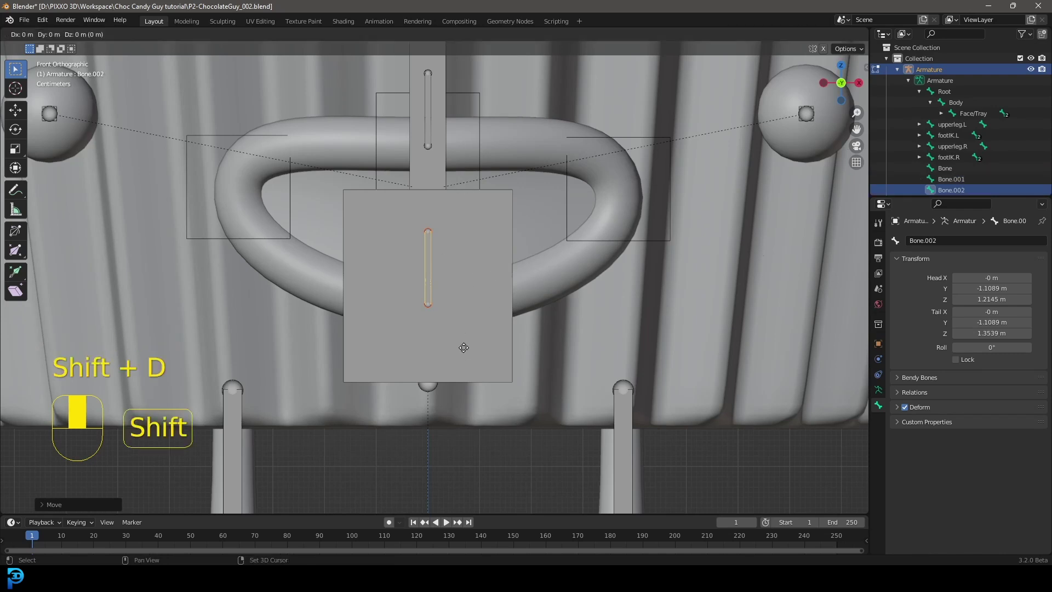
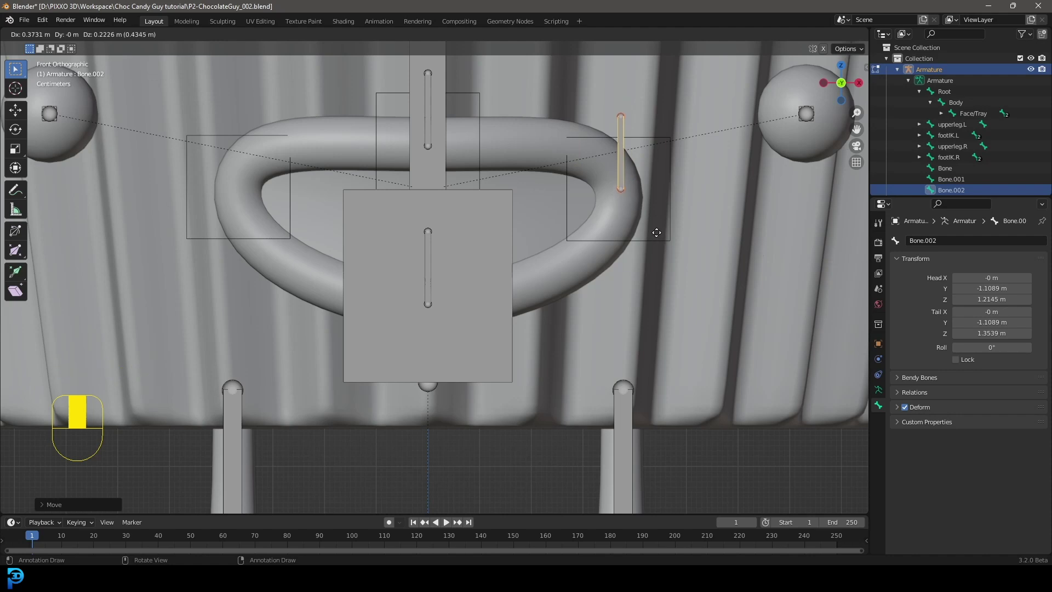
pyautogui.click(656, 233)
# Push the mouth corner bone back into the lip tube in side view, to about Y -1.055 m and Z 1.434 m
pyautogui.press('KP_3')
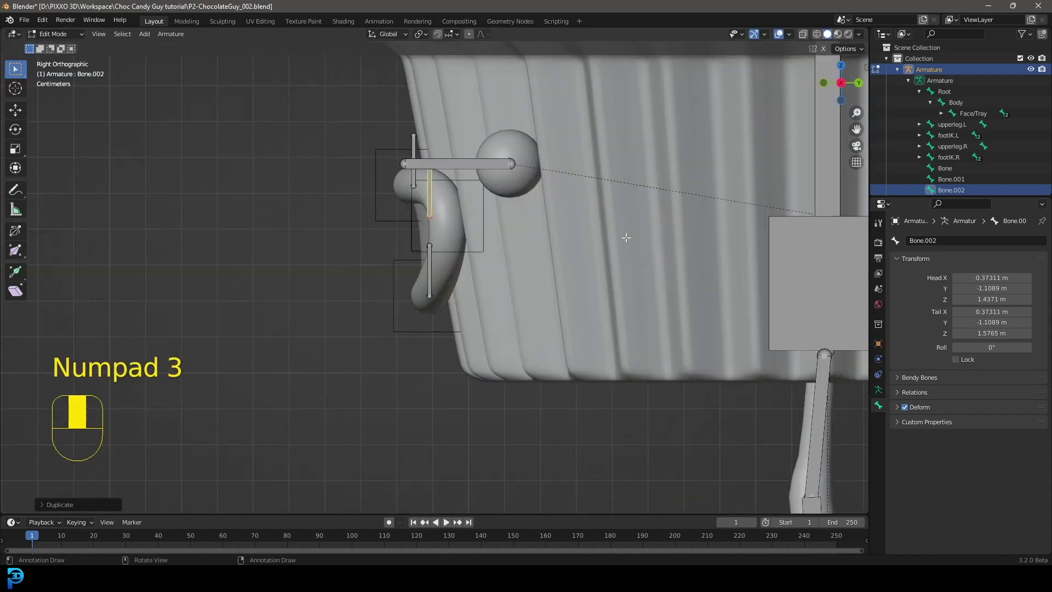
pyautogui.press('g')
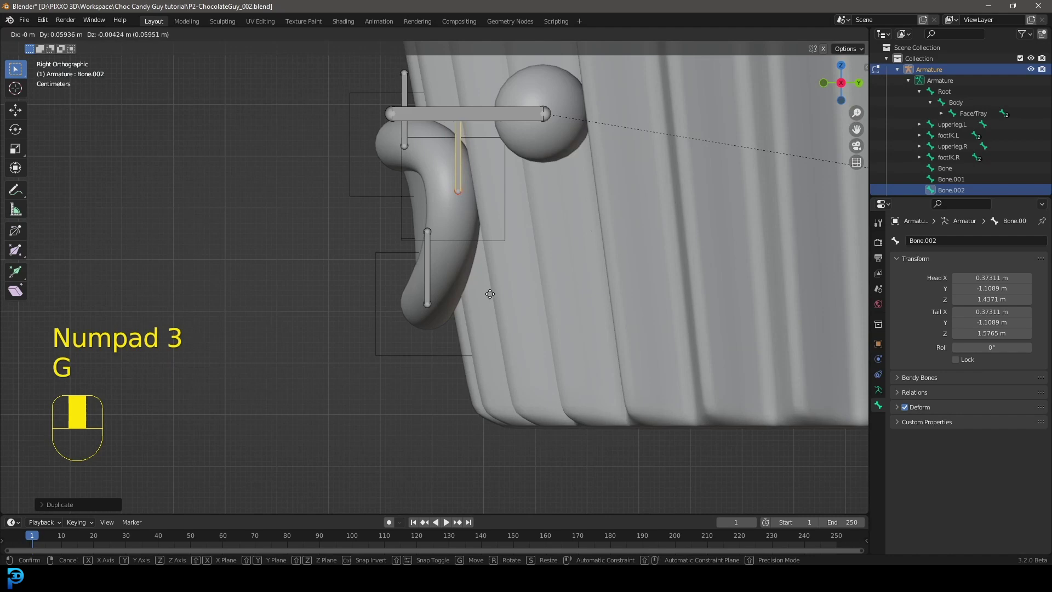
pyautogui.click(488, 294)
pyautogui.press('g')
pyautogui.click(488, 140)
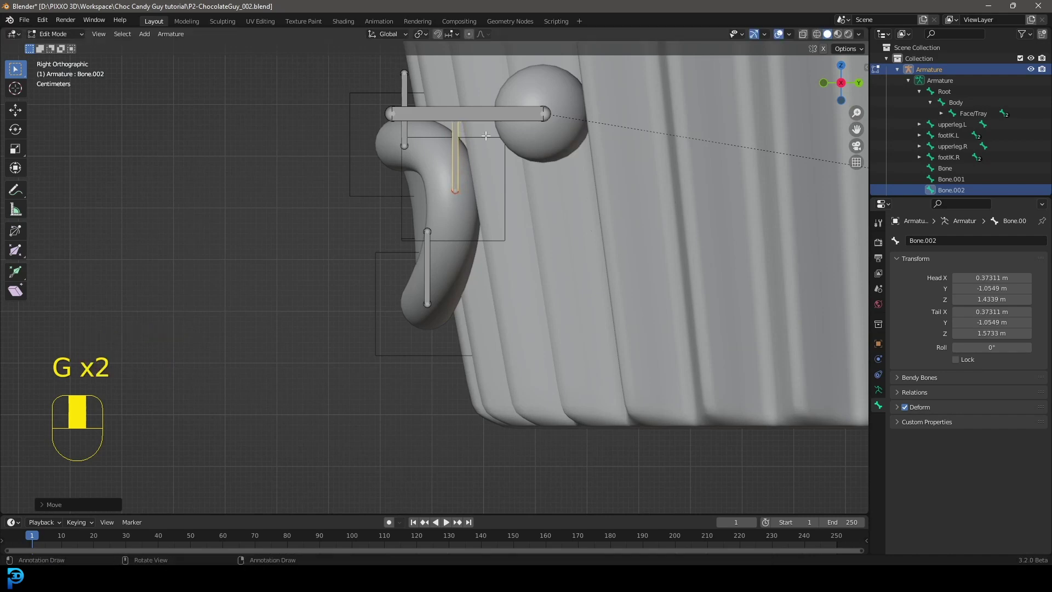
# Rename the mouth corner bone as smile.L
pyautogui.press('KP_1')
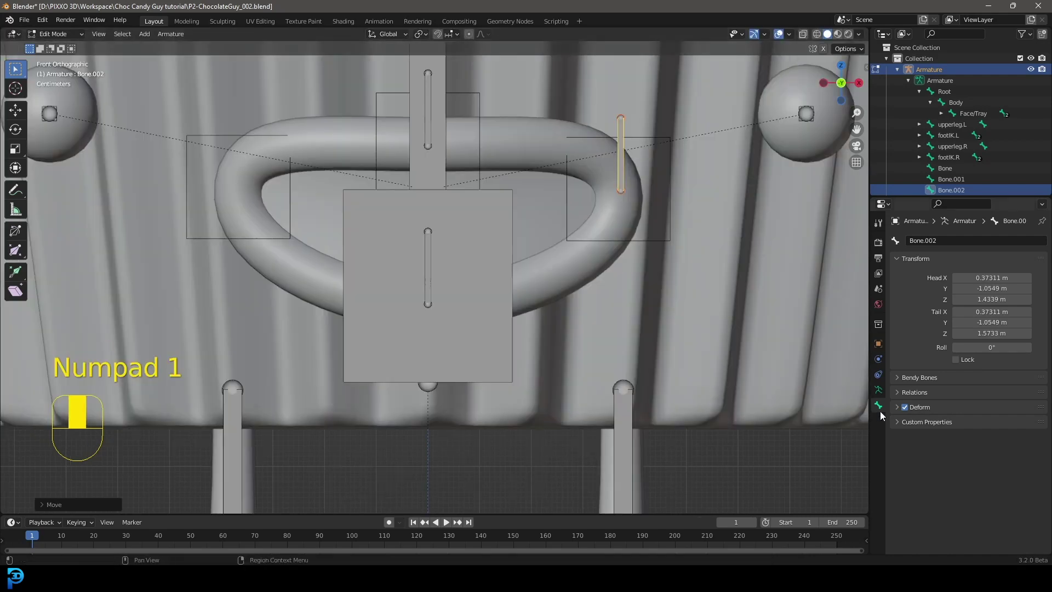
pyautogui.click(955, 241)
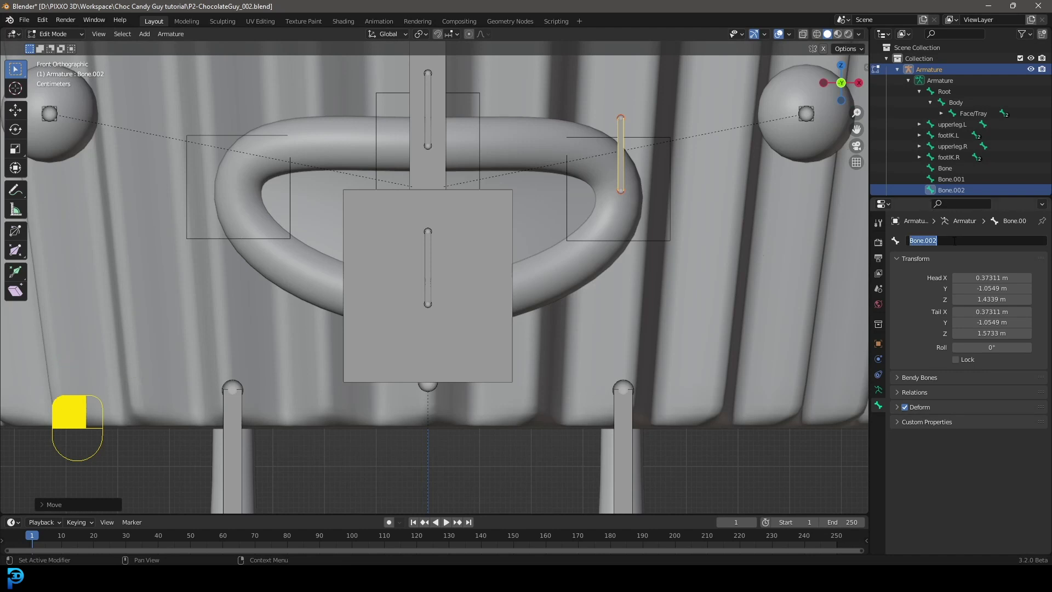
pyautogui.write('smile.L')
pyautogui.press('Return')
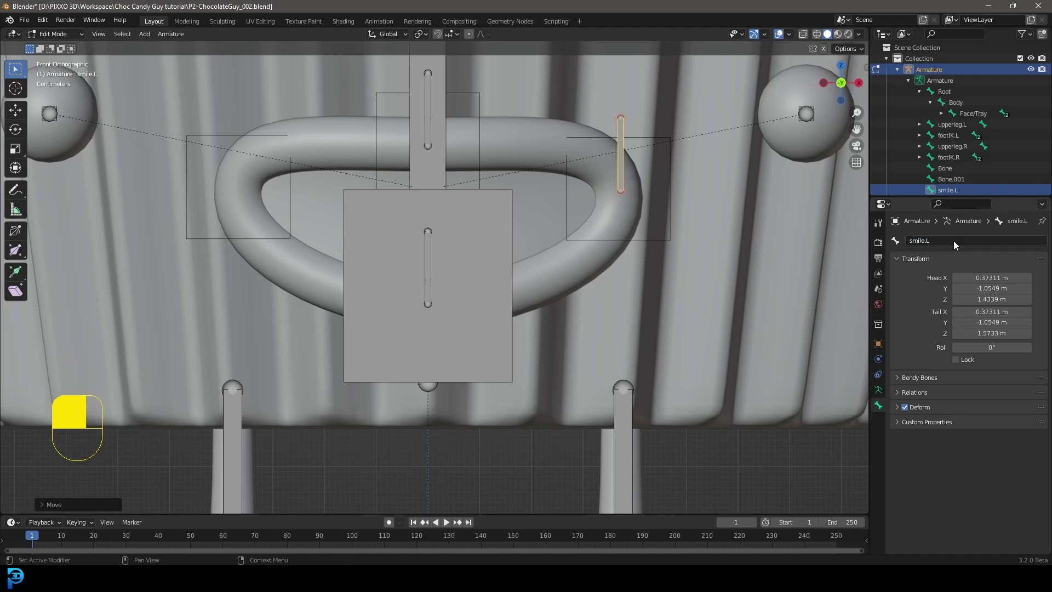
# Rename the bone at the middle of the upper lip as upperlip
pyautogui.click(428, 97)
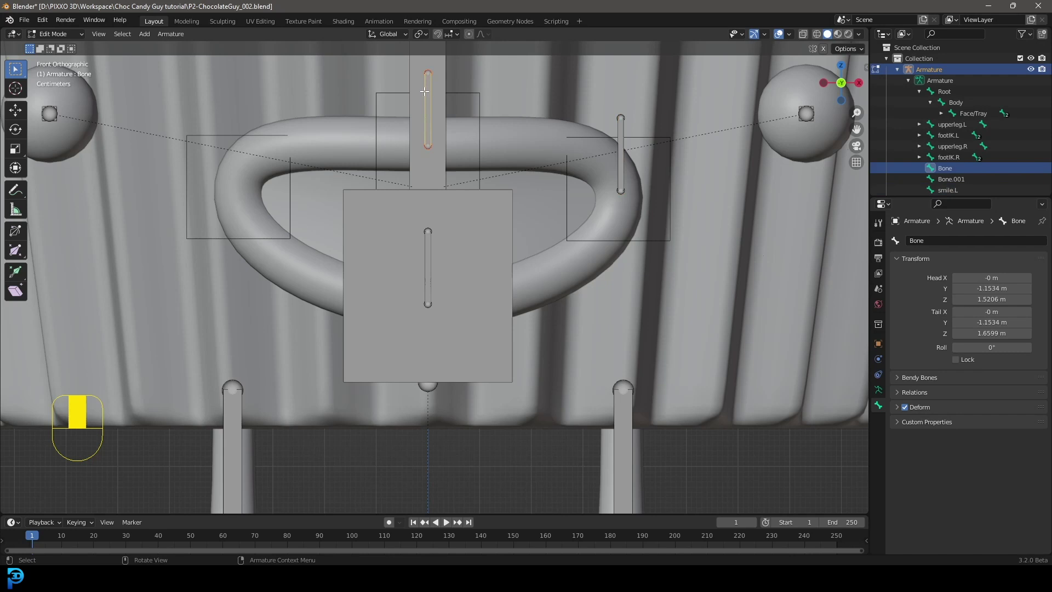
pyautogui.click(937, 240)
pyautogui.write('upperlip')
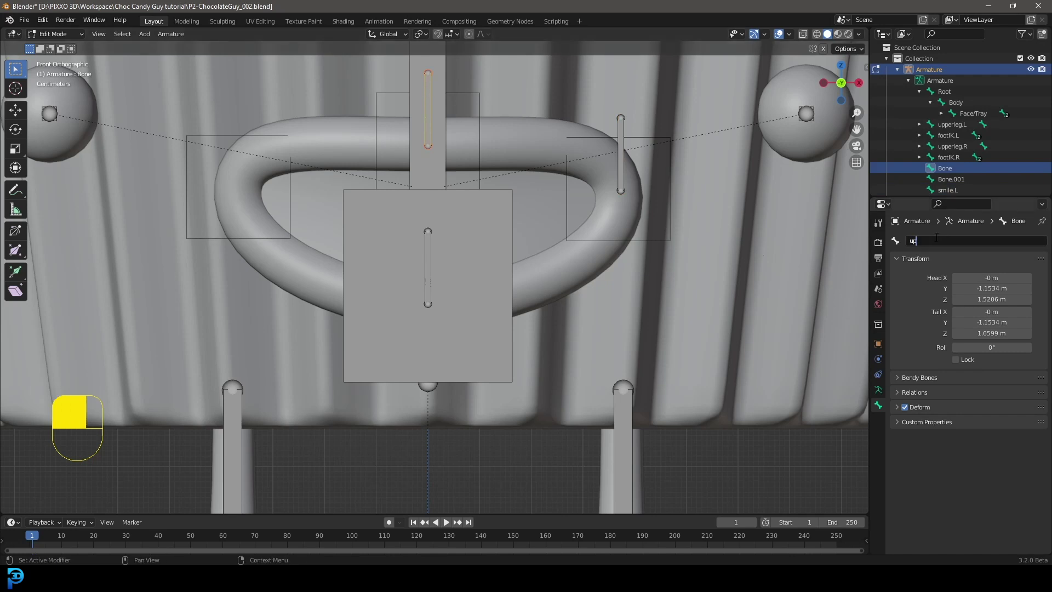
pyautogui.press('Return')
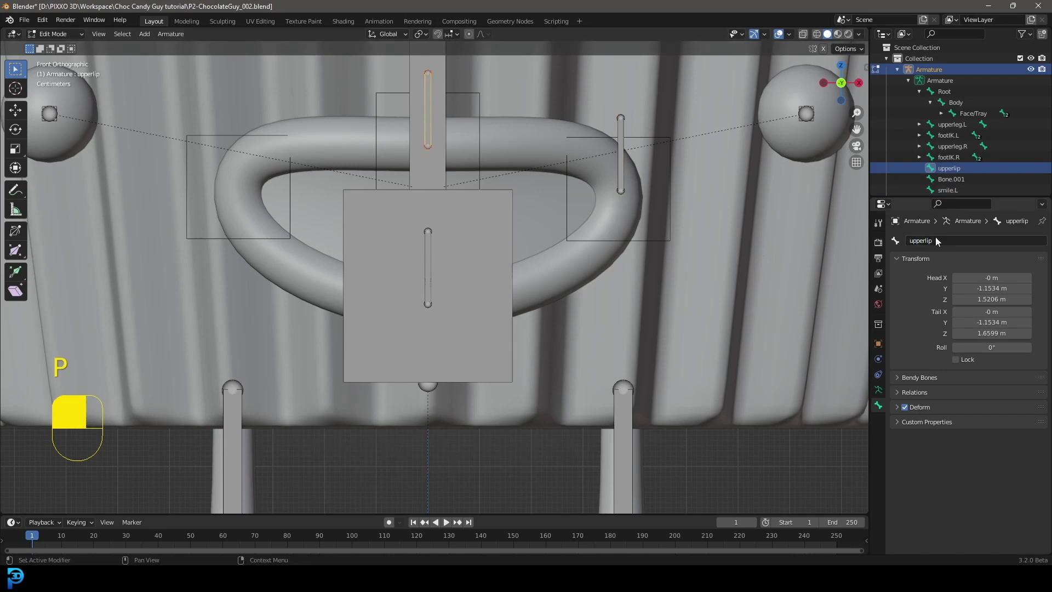
# Rename the bone at the middle of the lower lip as lowerlip
pyautogui.click(428, 257)
pyautogui.click(947, 240)
pyautogui.write('lo')
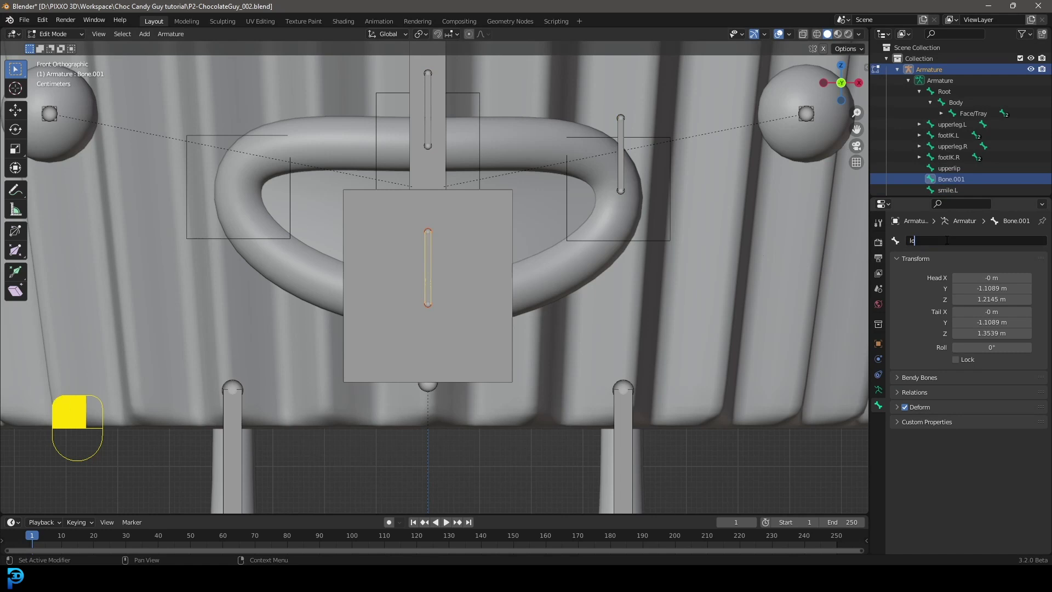
pyautogui.write('werlip')
pyautogui.press('Return')
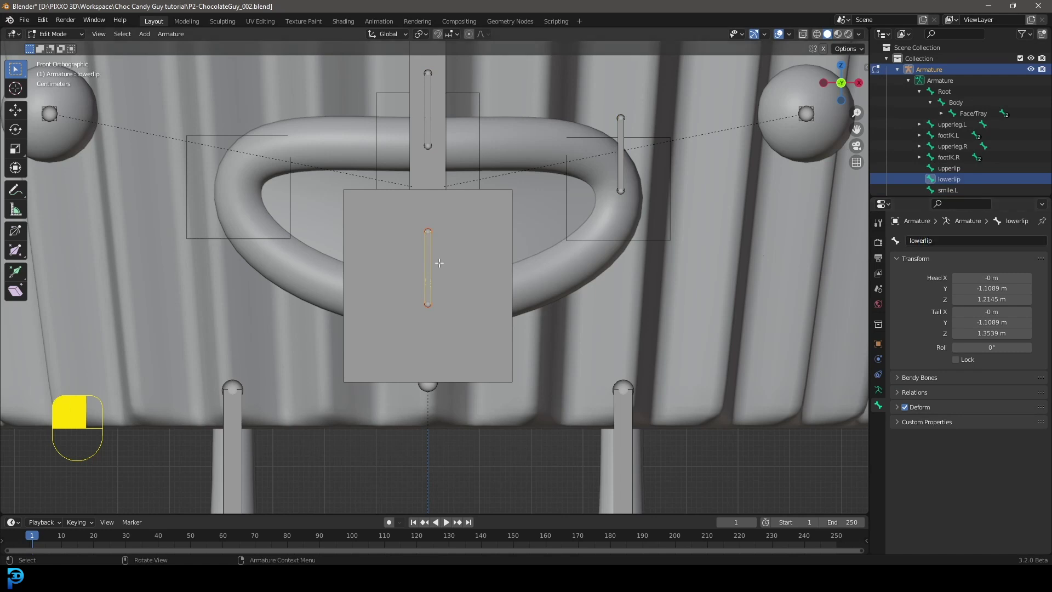
# Symmetrize the smile.L bone to create its counterpart at the opposite mouth corner
pyautogui.click(623, 131)
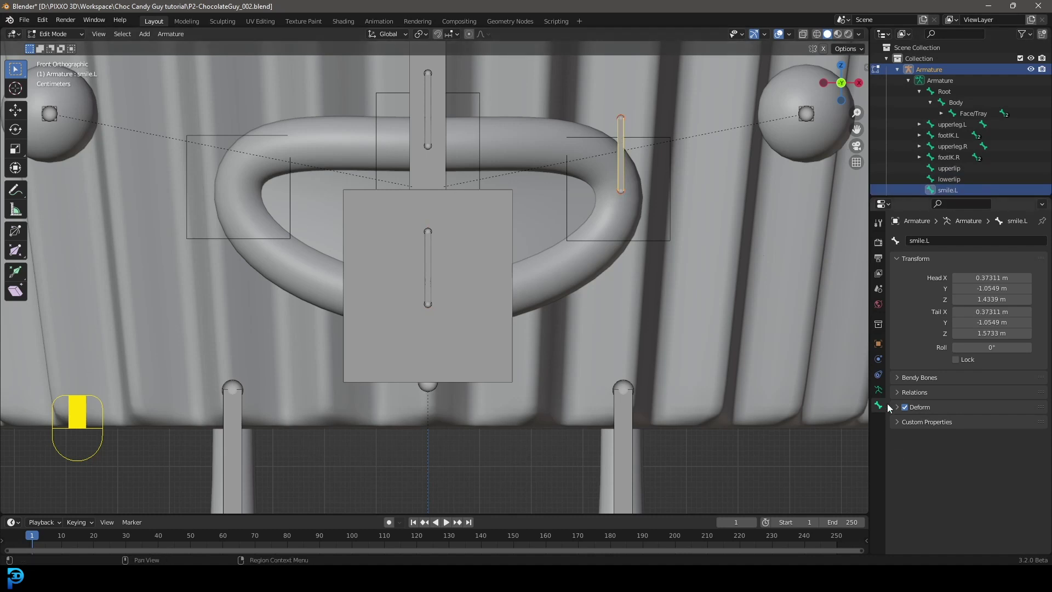
pyautogui.click(163, 34)
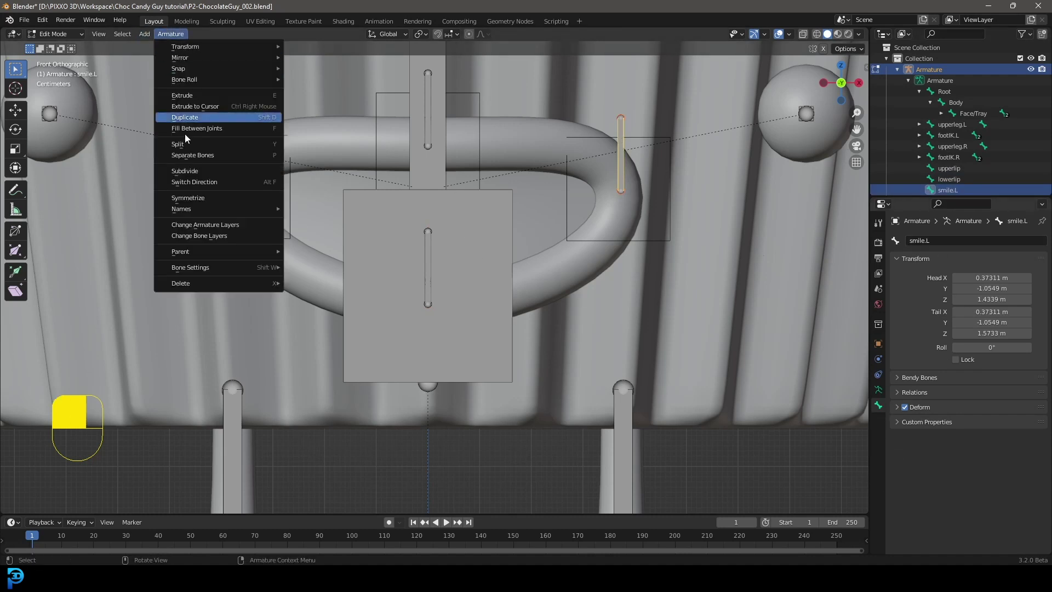
pyautogui.click(209, 198)
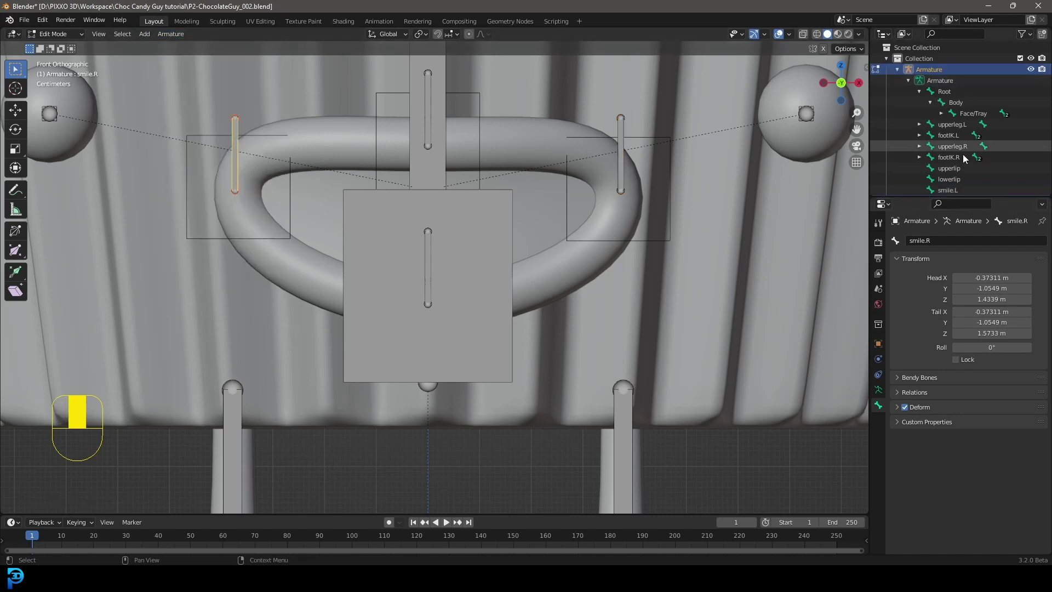
pyautogui.scroll(-2, 938, 184)
# Parent the upperlip, lowerlip, smile.L and smile.R bones to the Face/Tray bone with Keep Offset
pyautogui.moveTo(438, 220); pyautogui.dragTo(373, 192, button='middle')
pyautogui.keyDown('shift'); pyautogui.click(418, 181); pyautogui.keyUp('shift')
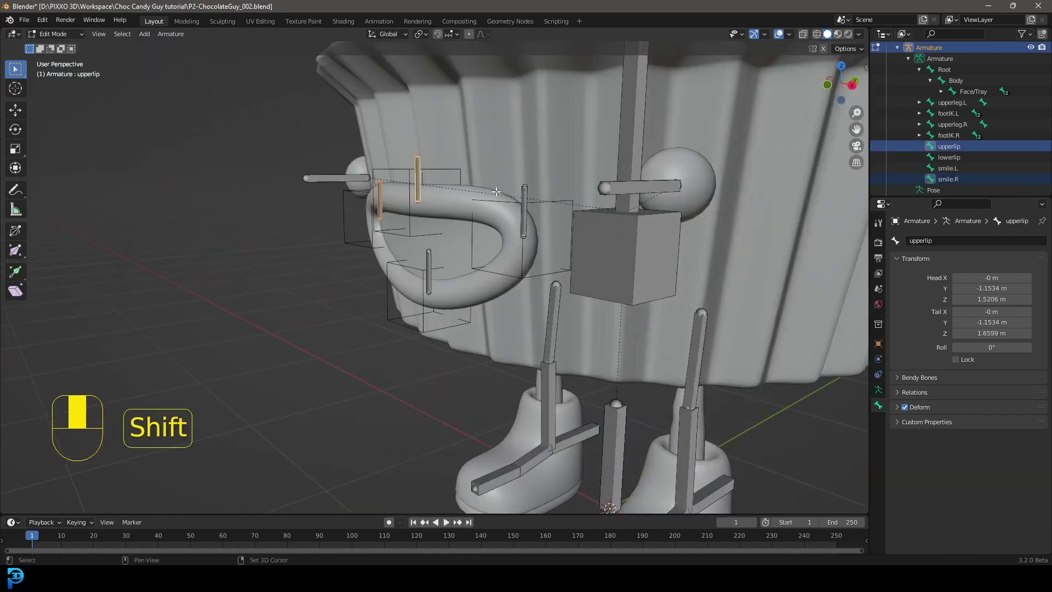
pyautogui.keyDown('shift'); pyautogui.click(524, 220); pyautogui.keyUp('shift')
pyautogui.keyDown('shift'); pyautogui.click(428, 271); pyautogui.keyUp('shift')
pyautogui.scroll(-4, 468, 235)
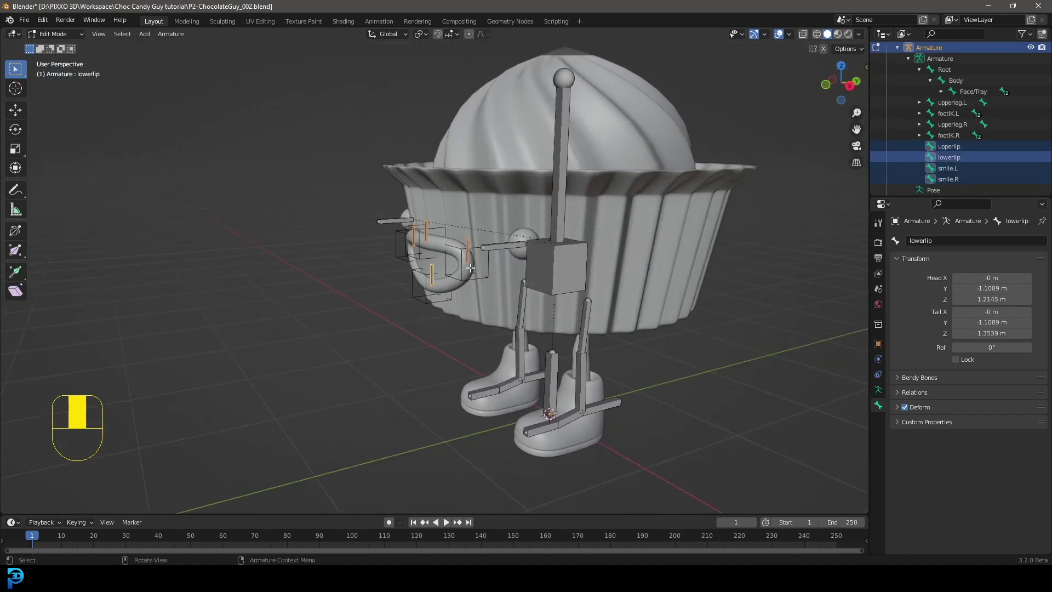
pyautogui.scroll(4, 468, 234)
pyautogui.keyDown('shift'); pyautogui.click(672, 244); pyautogui.keyUp('shift')
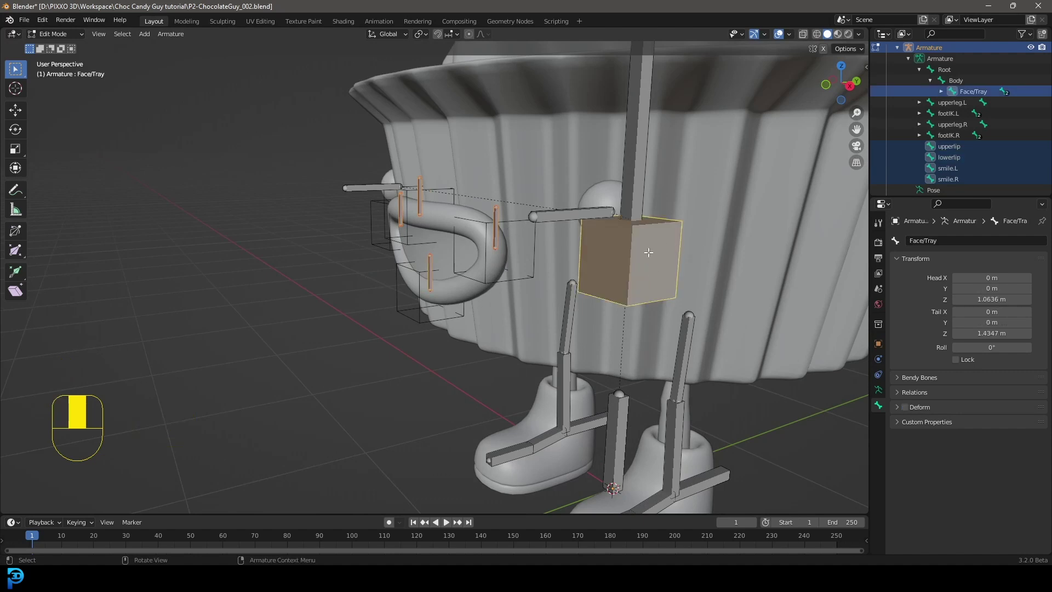
pyautogui.hotkey('ctrl', 'p')
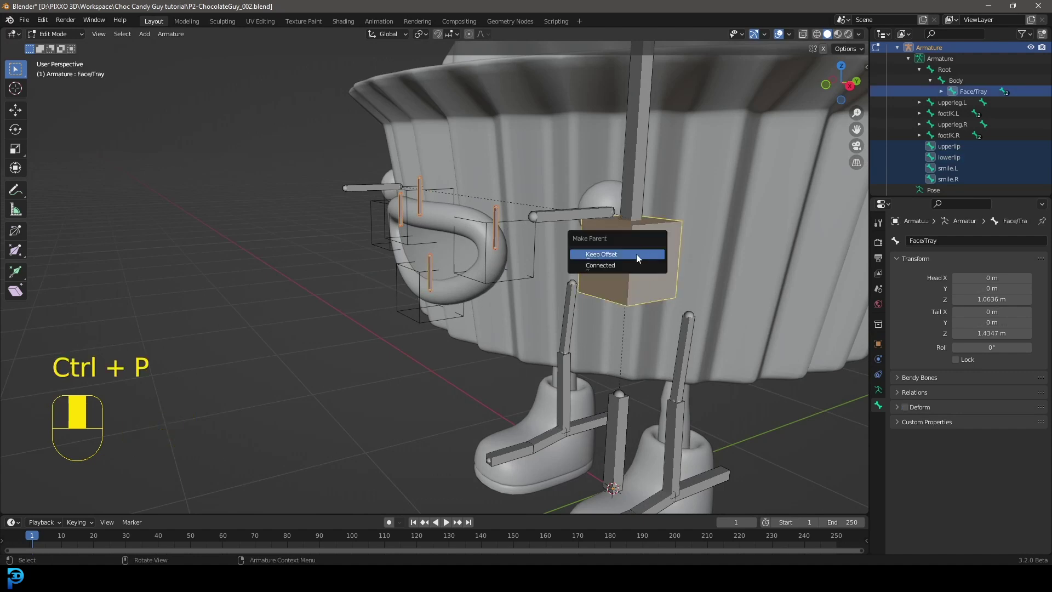
pyautogui.click(620, 253)
# Switch to Pose Mode and test-move the Face/Tray bone to check which bones follow it, then cancel the move
pyautogui.moveTo(625, 241); pyautogui.dragTo(580, 232, button='middle')
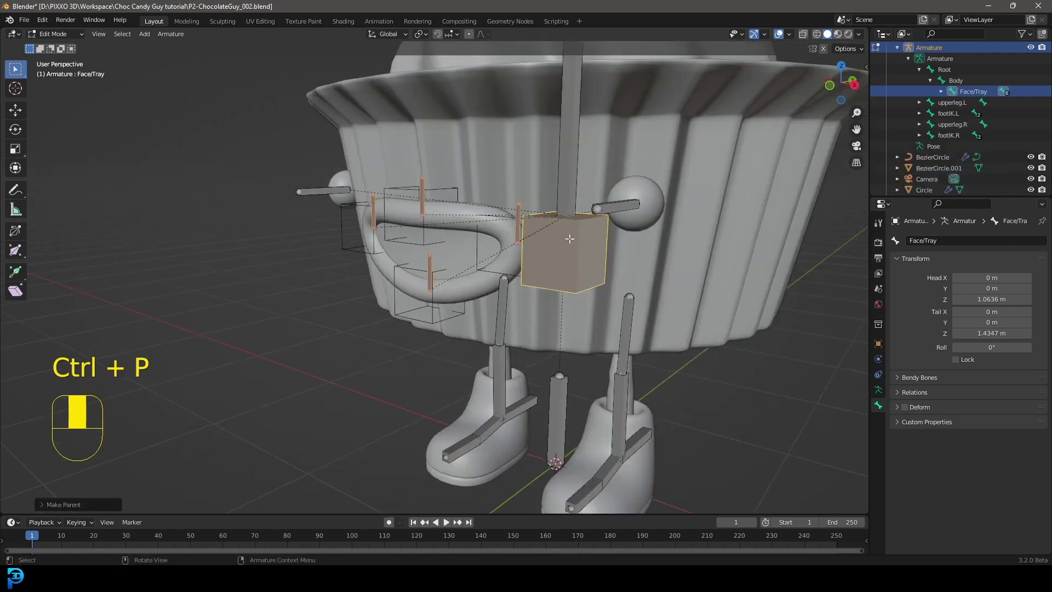
pyautogui.click(58, 34)
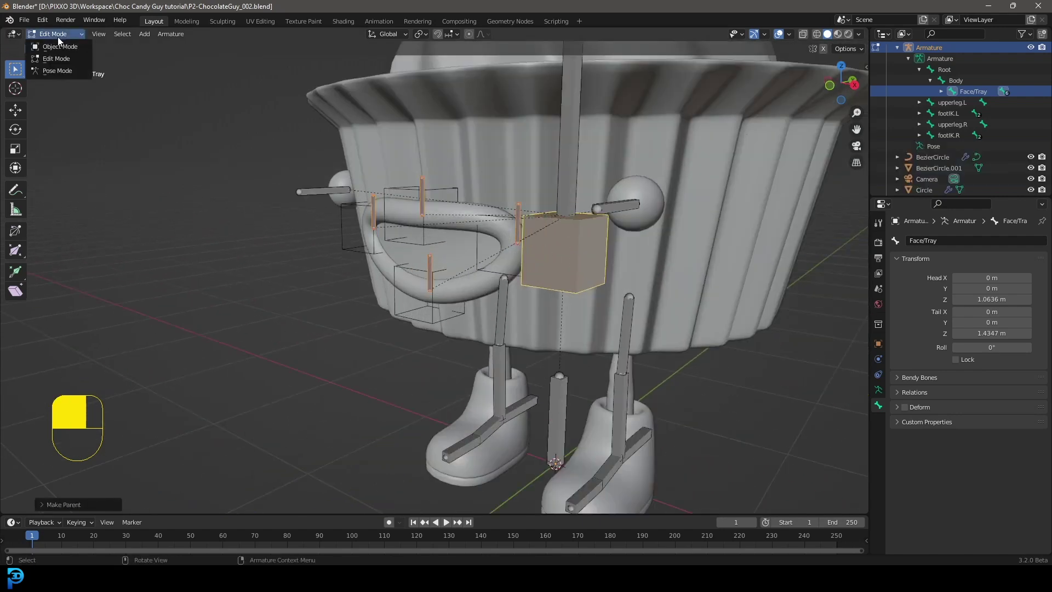
pyautogui.click(55, 72)
pyautogui.scroll(-2, 666, 251)
pyautogui.moveTo(665, 251); pyautogui.dragTo(628, 287, button='middle')
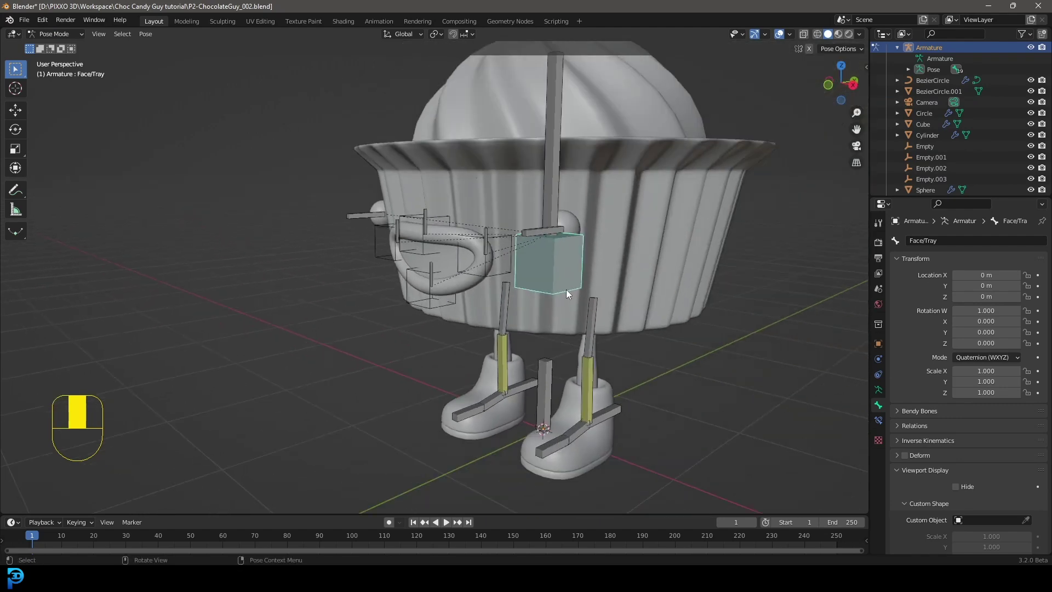
pyautogui.press('g')
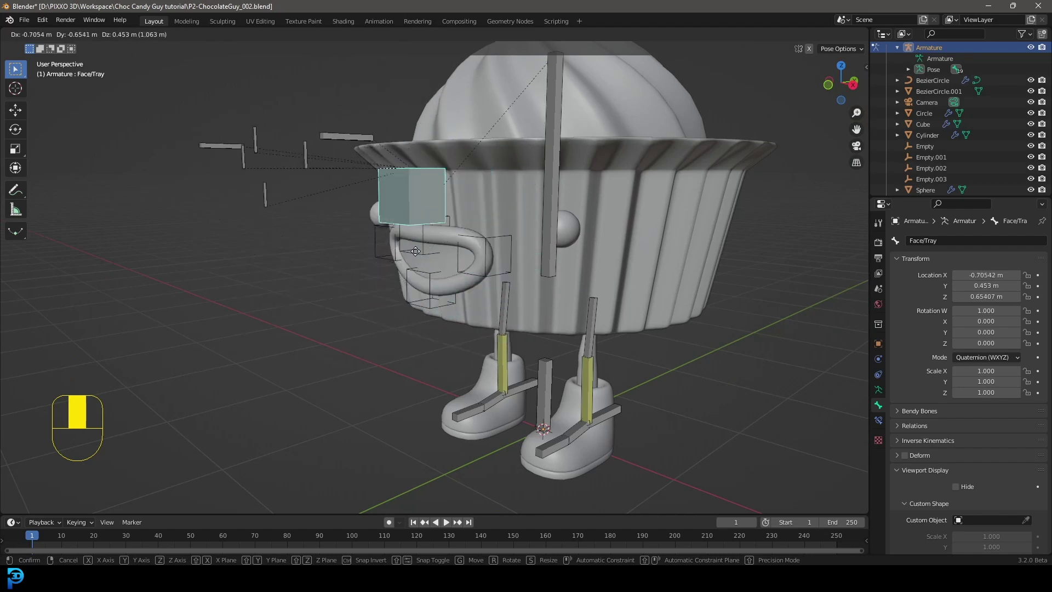
pyautogui.press('Escape')
# Test-move the Body bone to check that the face bones follow it, and cancel the move
pyautogui.click(550, 156)
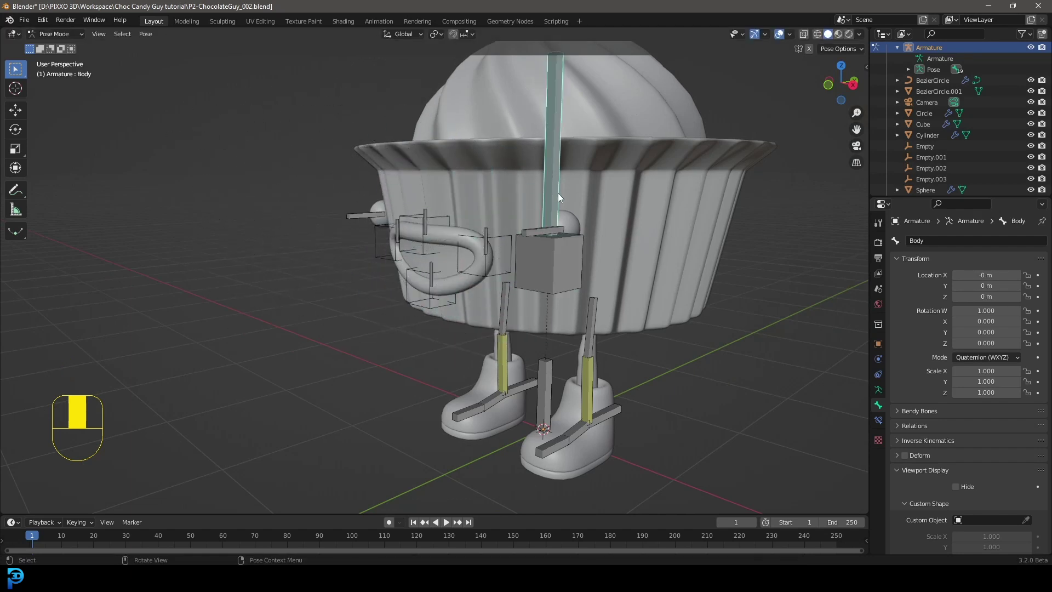
pyautogui.press('g')
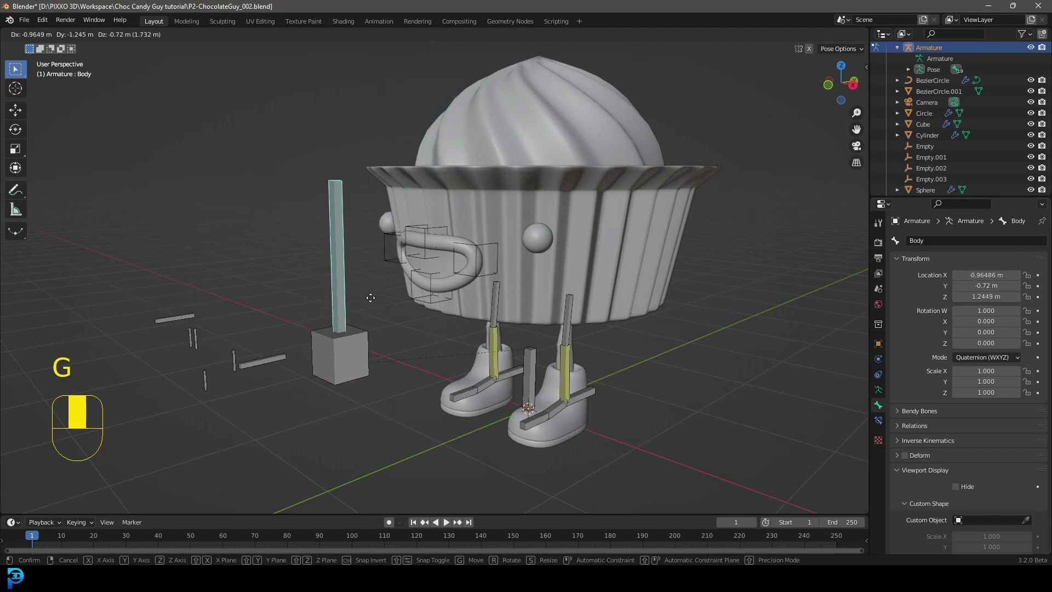
pyautogui.press('Escape')
pyautogui.scroll(5, 555, 255)
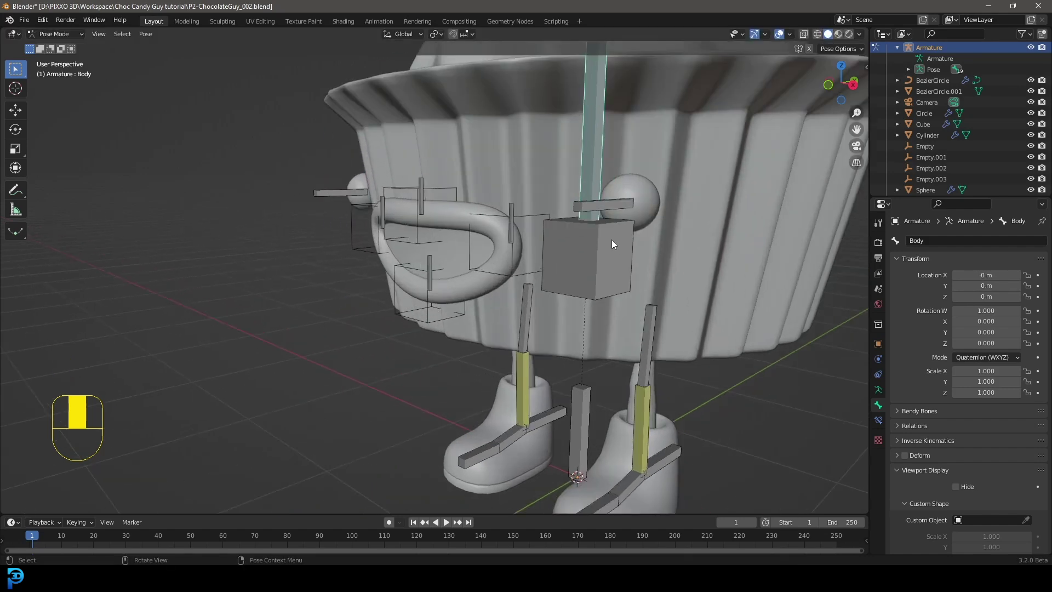
pyautogui.scroll(-3, 707, 316)
# Test-move the Root bone to check how the rest of the rig follows, and cancel the move
pyautogui.click(556, 398)
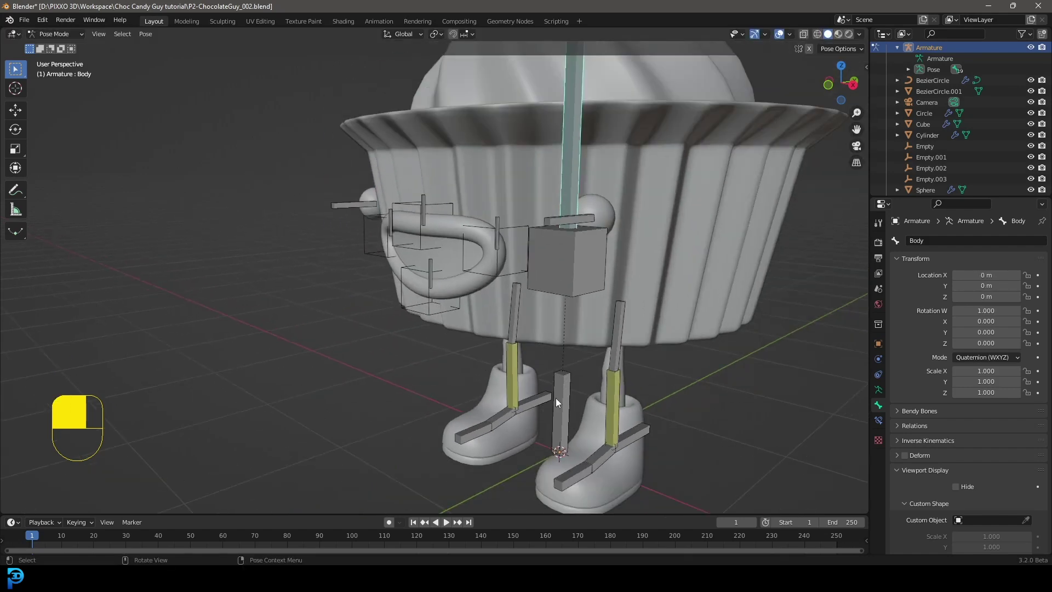
pyautogui.scroll(-3, 527, 407)
pyautogui.scroll(5, 540, 383)
pyautogui.scroll(-3, 542, 394)
pyautogui.scroll(3, 538, 405)
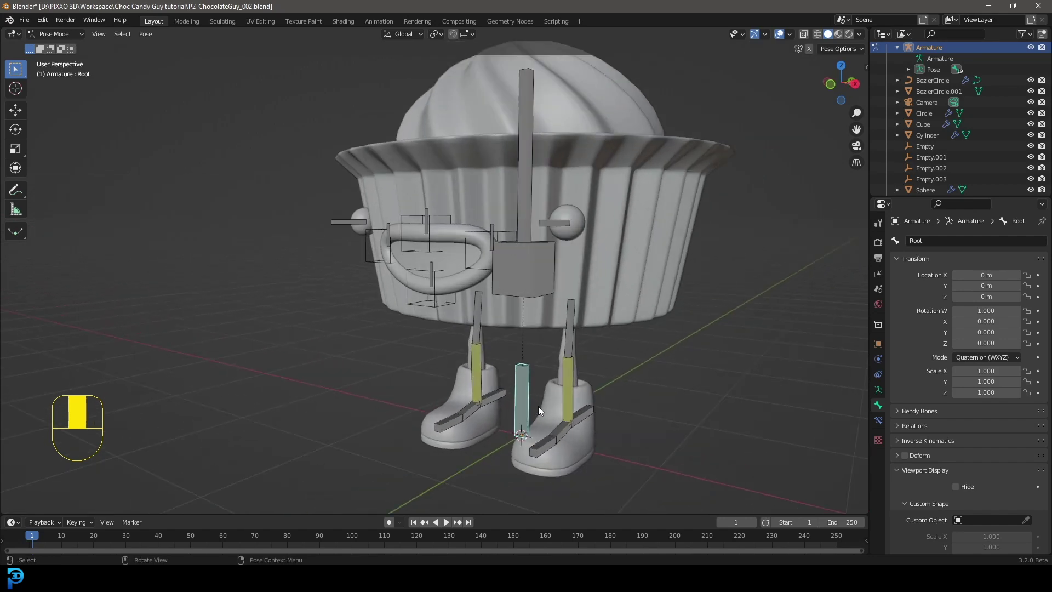
pyautogui.press('g')
pyautogui.press('Escape')
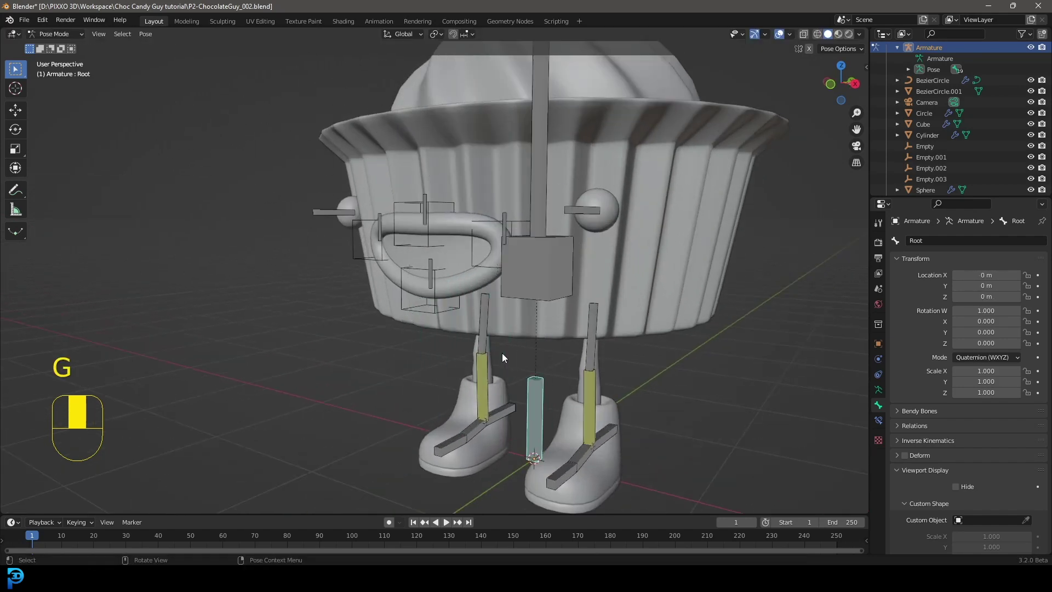
# Return to Edit Mode and parent the upperleg.L and upperleg.R bones to the Body bone with Keep Offset
pyautogui.moveTo(481, 324); pyautogui.dragTo(495, 344, button='middle')
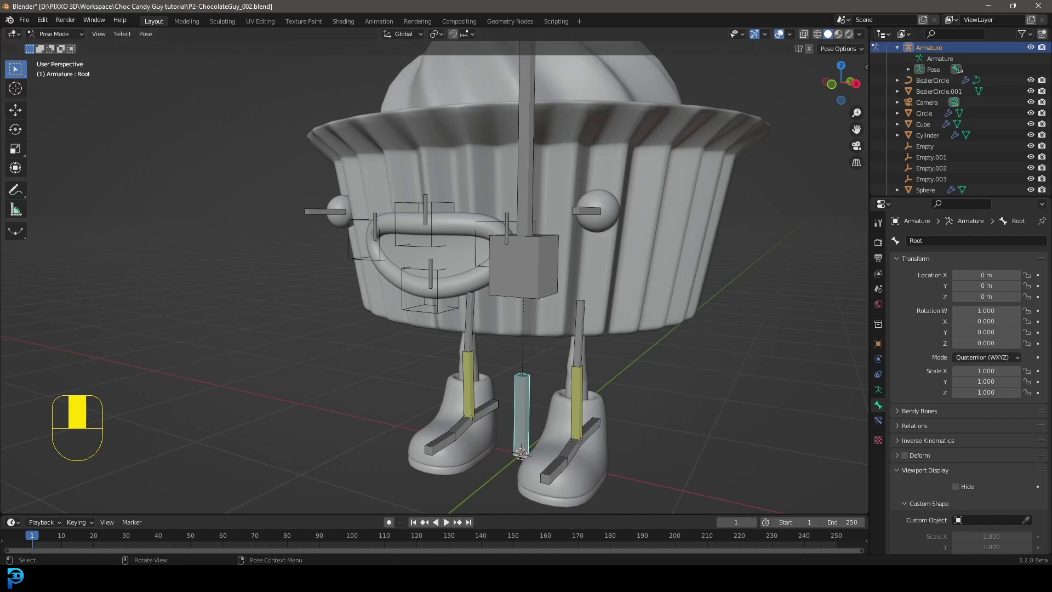
pyautogui.click(54, 34)
pyautogui.click(55, 59)
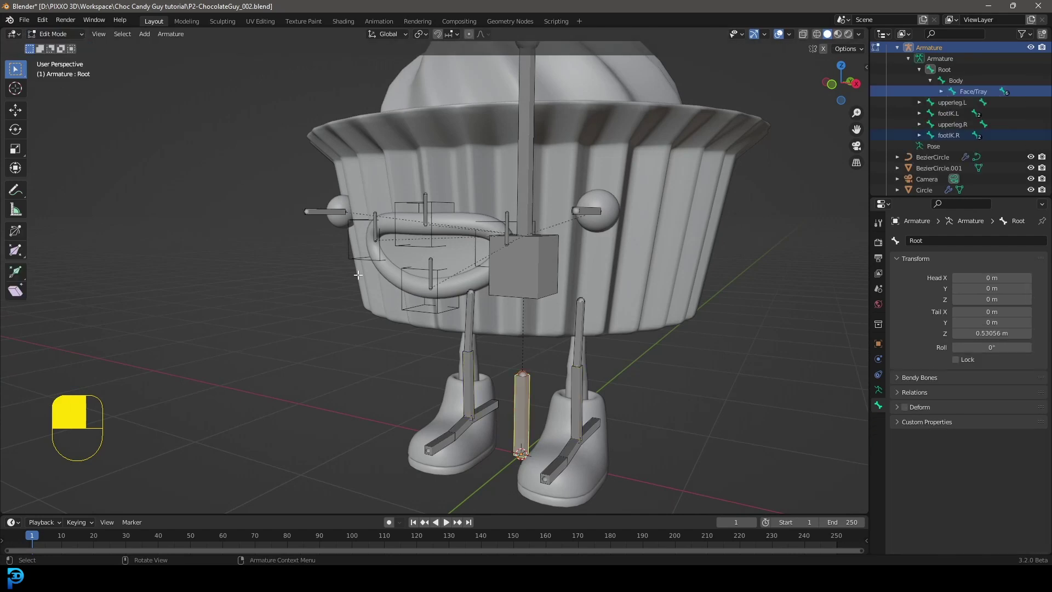
pyautogui.press('KP_Decimal')
pyautogui.click(644, 336)
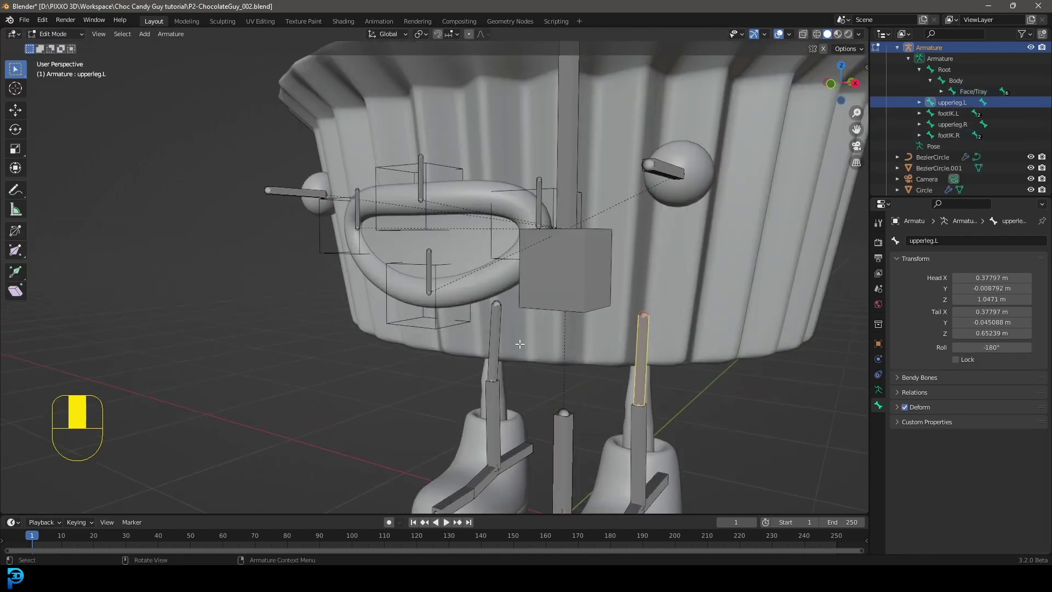
pyautogui.keyDown('shift'); pyautogui.click(499, 330); pyautogui.keyUp('shift')
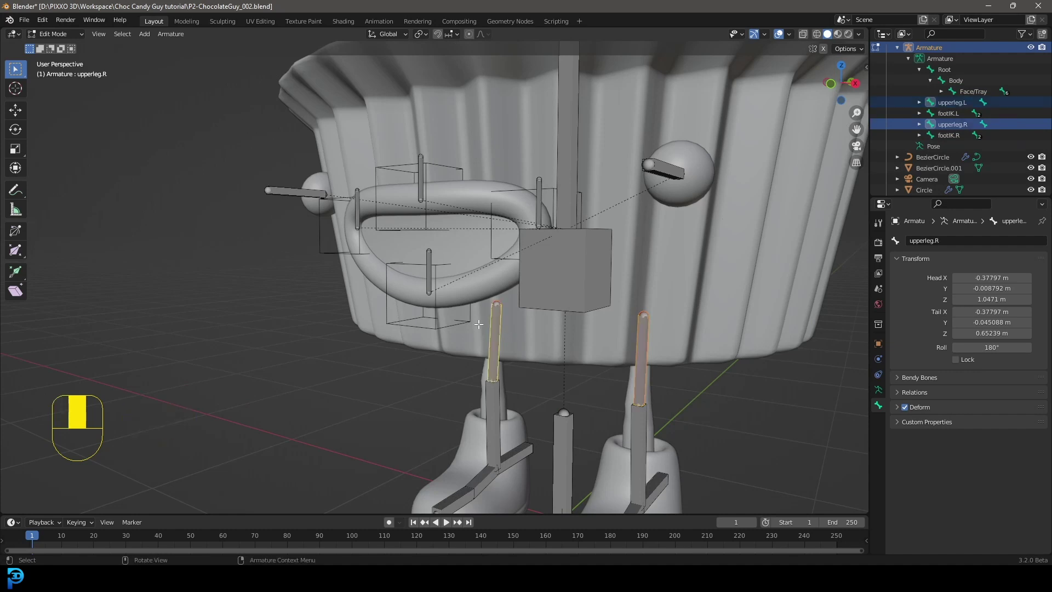
pyautogui.press('g')
pyautogui.press('Escape')
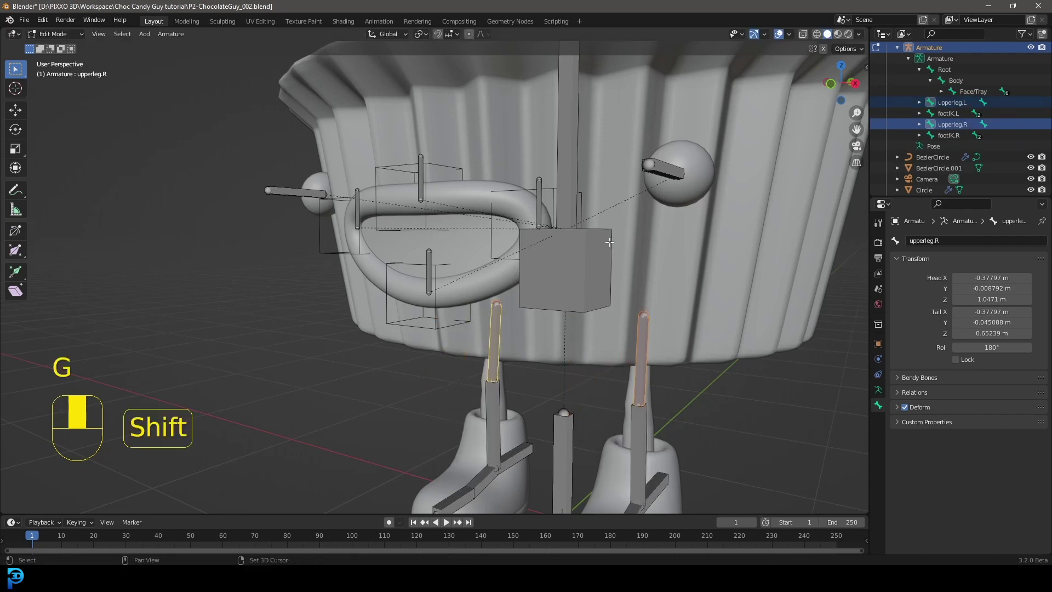
pyautogui.keyDown('shift'); pyautogui.moveTo(603, 254); pyautogui.dragTo(627, 276, button='middle'); pyautogui.keyUp('shift')
pyautogui.keyDown('shift'); pyautogui.click(579, 295); pyautogui.keyUp('shift')
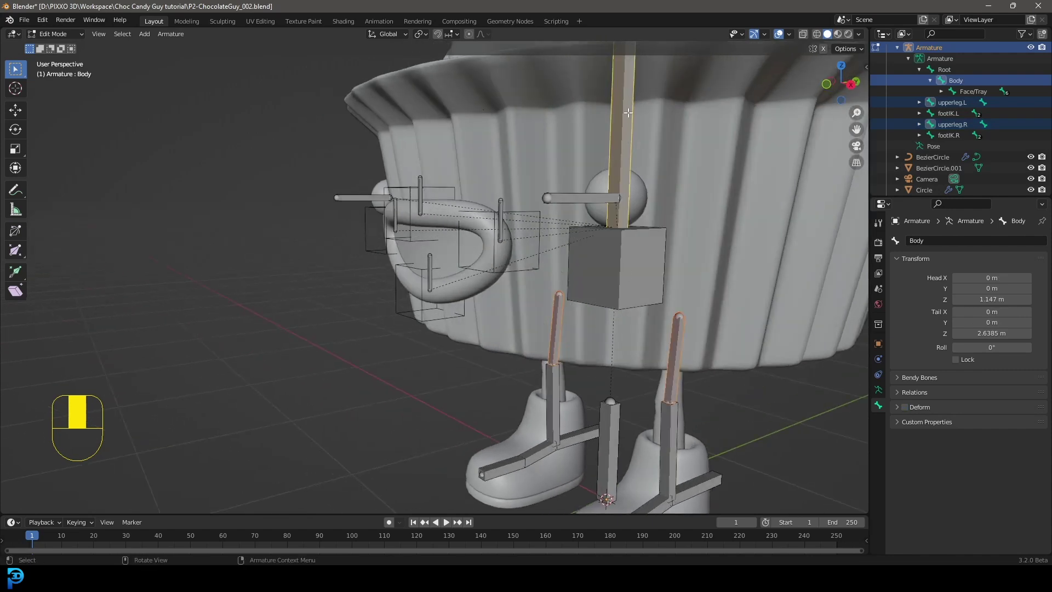
pyautogui.scroll(-2, 630, 100)
pyautogui.hotkey('ctrl', 'p')
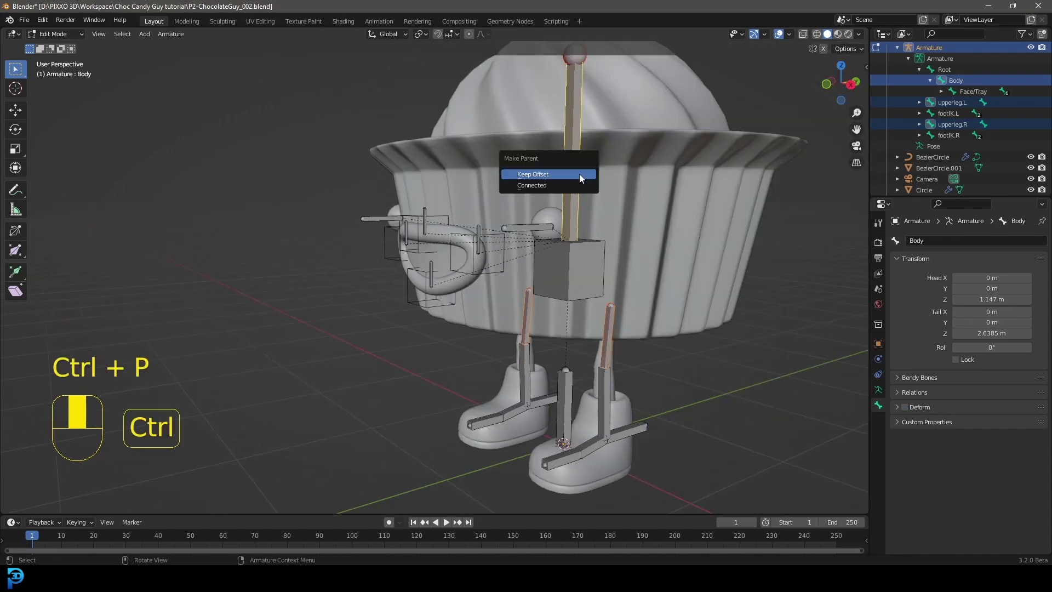
pyautogui.click(580, 174)
# Check in Pose Mode how the legs react by test-moving the Root bone and cancelling the move
pyautogui.moveTo(580, 173); pyautogui.dragTo(541, 211, button='middle')
pyautogui.scroll(-3, 541, 210)
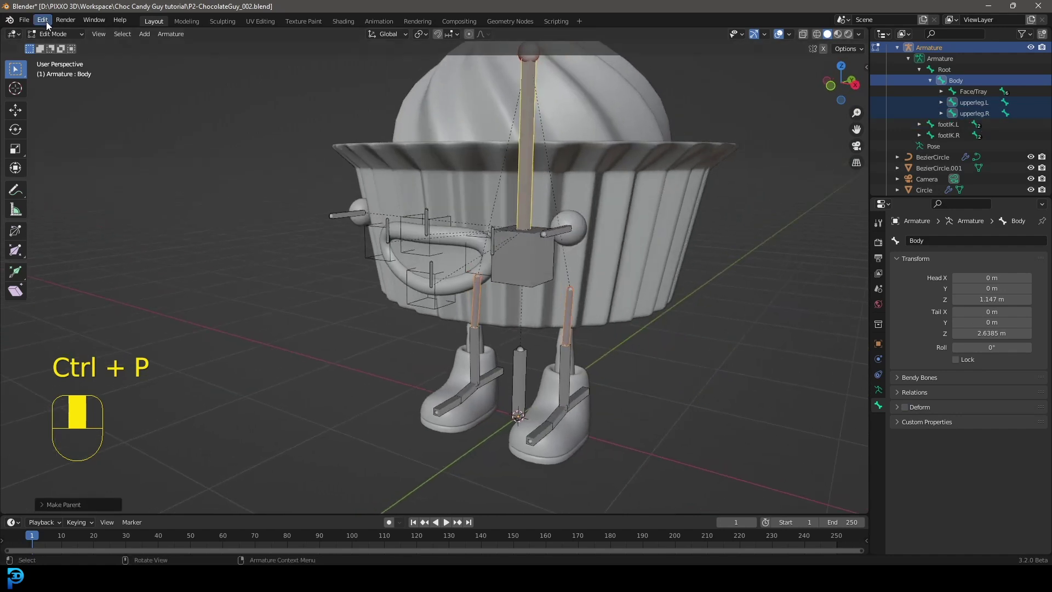
pyautogui.click(54, 34)
pyautogui.click(55, 69)
pyautogui.scroll(2, 555, 120)
pyautogui.scroll(-2, 543, 180)
pyautogui.click(505, 347)
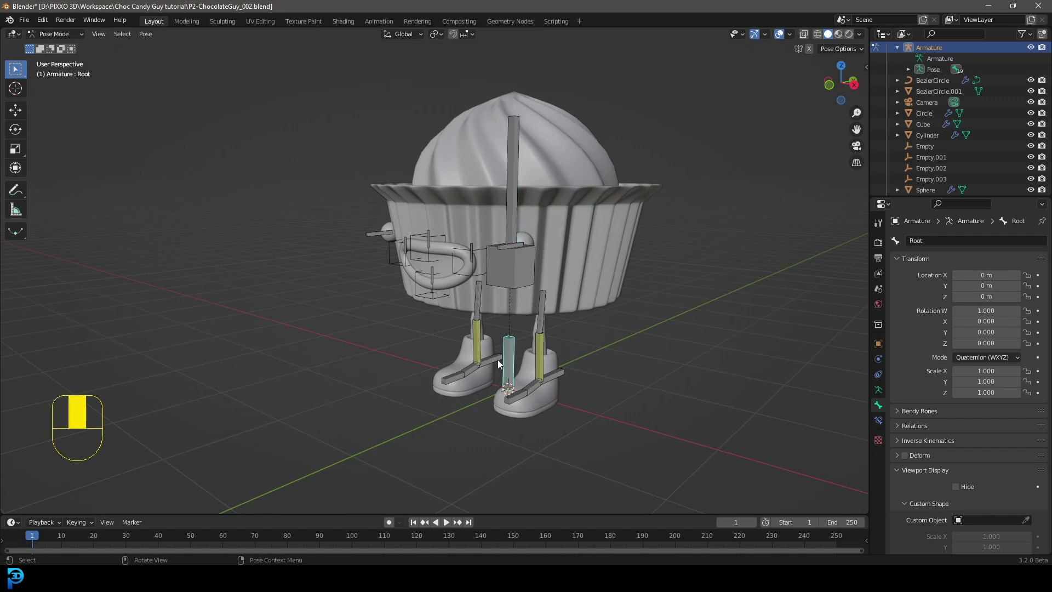
pyautogui.moveTo(498, 360); pyautogui.dragTo(515, 363, button='middle')
pyautogui.press('g')
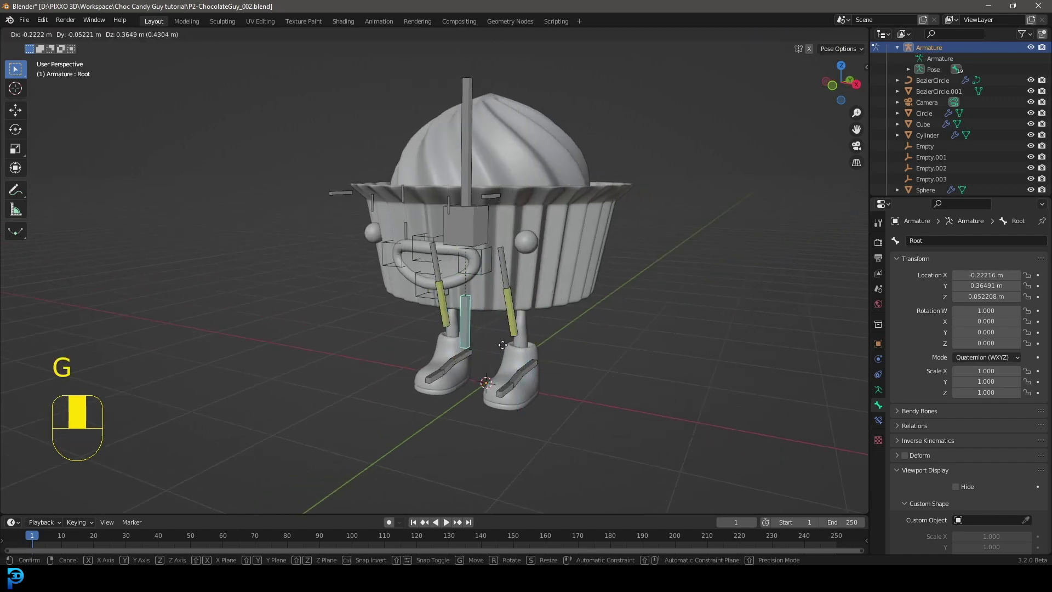
pyautogui.press('Escape')
# Return to Edit Mode and parent the footIK.L and footIK.R bones to the Root bone with Keep Offset
pyautogui.moveTo(540, 382); pyautogui.dragTo(562, 393, button='middle')
pyautogui.click(55, 34)
pyautogui.click(50, 58)
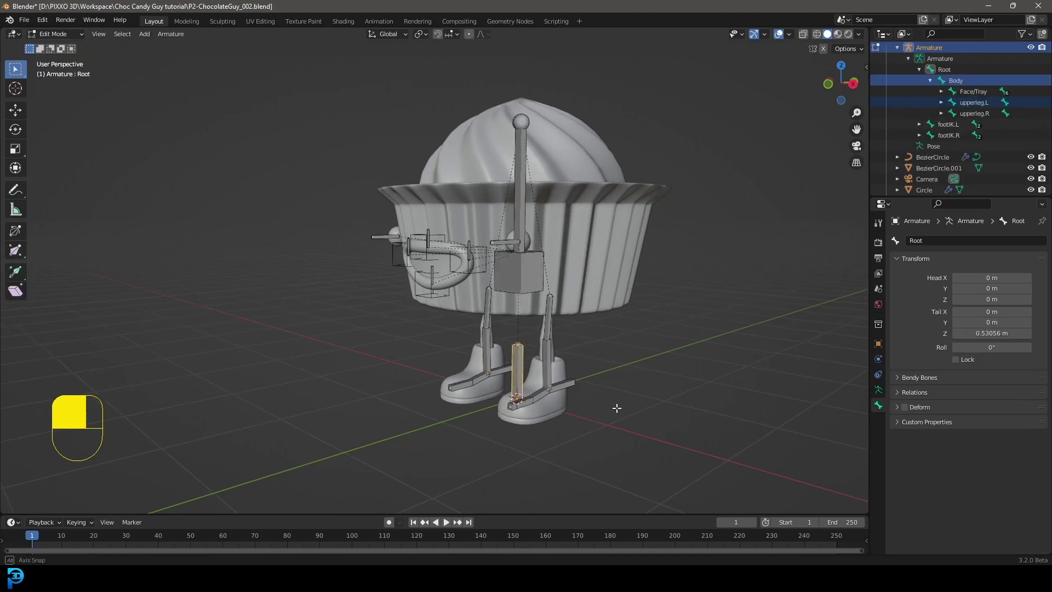
pyautogui.scroll(2, 618, 406)
pyautogui.click(624, 430)
pyautogui.scroll(2, 606, 352)
pyautogui.moveTo(625, 349); pyautogui.dragTo(473, 260, button='middle')
pyautogui.keyDown('shift'); pyautogui.click(508, 298); pyautogui.keyUp('shift')
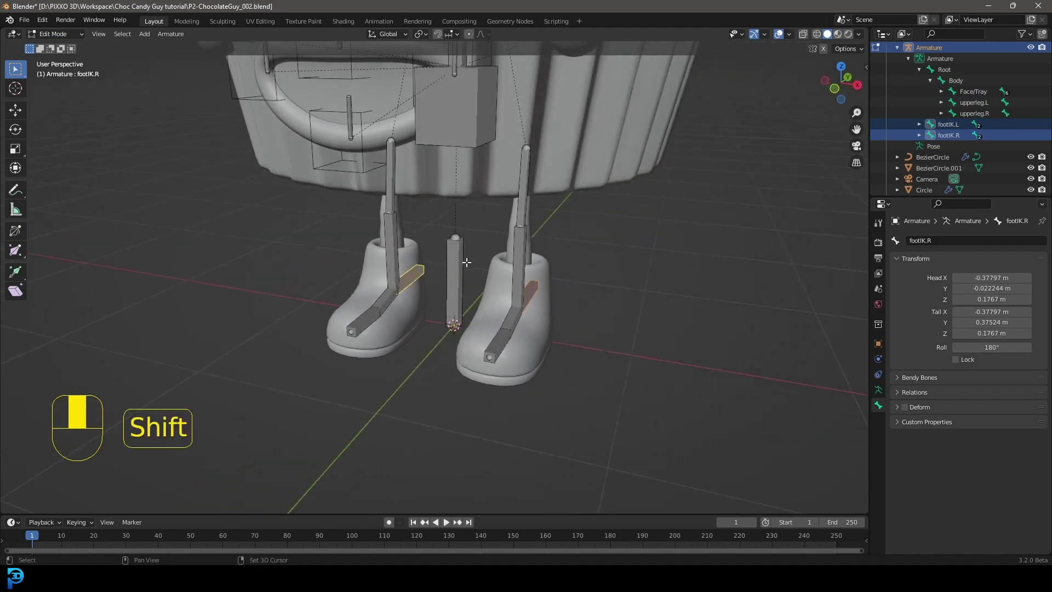
pyautogui.keyDown('shift'); pyautogui.click(456, 258); pyautogui.keyUp('shift')
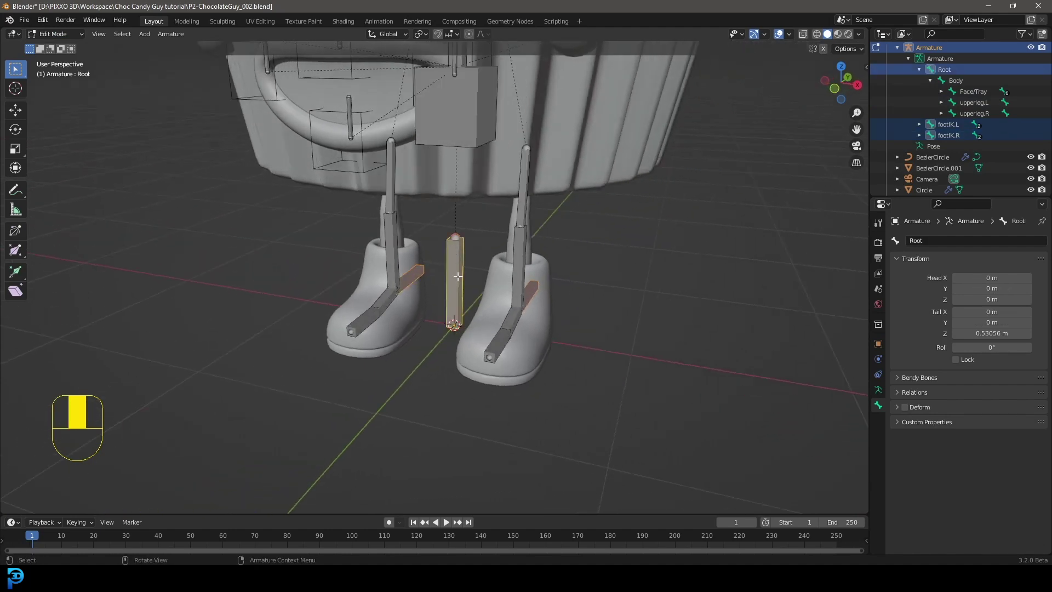
pyautogui.hotkey('ctrl', 'p')
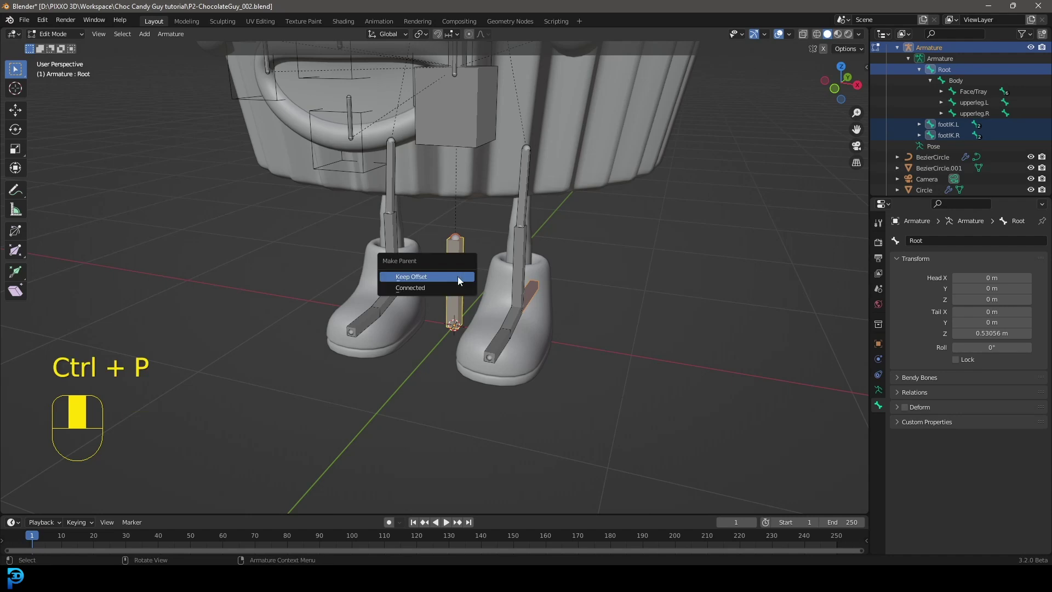
pyautogui.click(432, 279)
# Switch to Pose Mode and test-move the Root bone to check that the whole rig follows, cancelling each move
pyautogui.click(55, 34)
pyautogui.click(52, 70)
pyautogui.scroll(-3, 542, 307)
pyautogui.moveTo(542, 307); pyautogui.dragTo(468, 285, button='middle')
pyautogui.press('g')
pyautogui.rightClick(422, 285)
pyautogui.scroll(4, 422, 285)
pyautogui.press('g')
pyautogui.rightClick(441, 258)
pyautogui.scroll(-2, 441, 258)
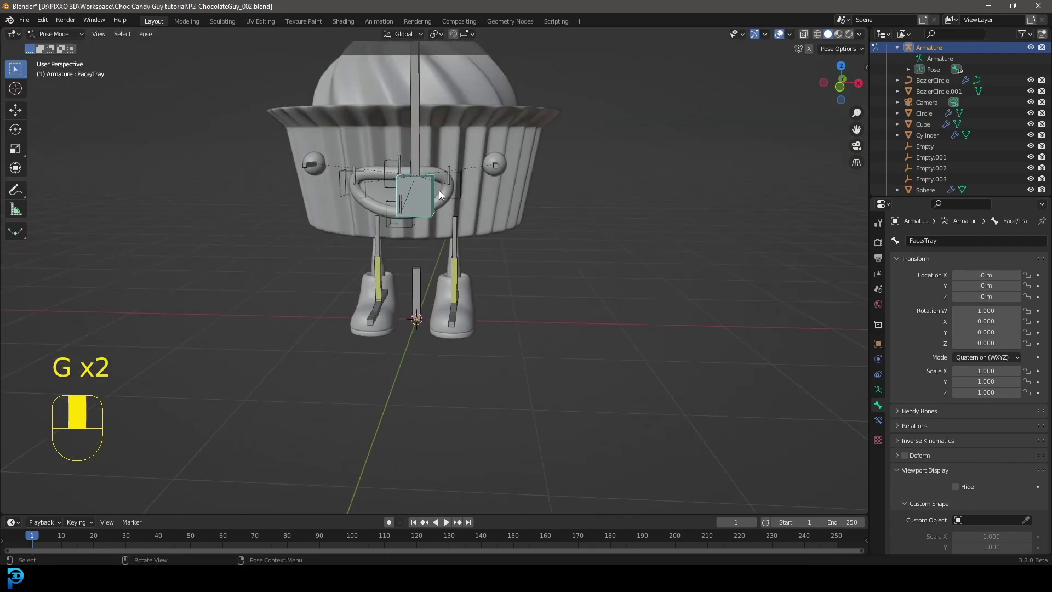
# Test-move the Face/Tray bone and the Body bone to check how the attached bones follow, cancelling both moves
pyautogui.click(437, 192)
pyautogui.press('g')
pyautogui.rightClick(423, 187)
pyautogui.click(415, 110)
pyautogui.press('g')
pyautogui.rightClick(471, 230)
# Examine the mouth and eye bones and the empties around the mouth up close
pyautogui.moveTo(472, 230); pyautogui.dragTo(527, 202, button='middle')
pyautogui.scroll(2, 445, 209)
pyautogui.moveTo(445, 209); pyautogui.dragTo(417, 201, button='middle')
pyautogui.scroll(8, 406, 190)
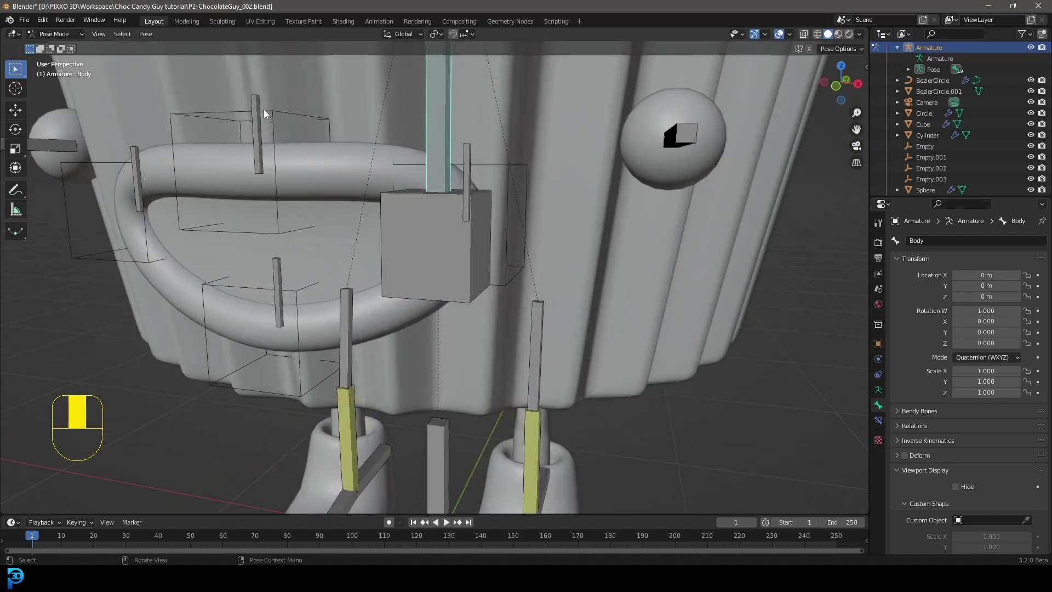
pyautogui.scroll(-6, 255, 118)
pyautogui.moveTo(254, 135); pyautogui.dragTo(302, 221, button='middle')
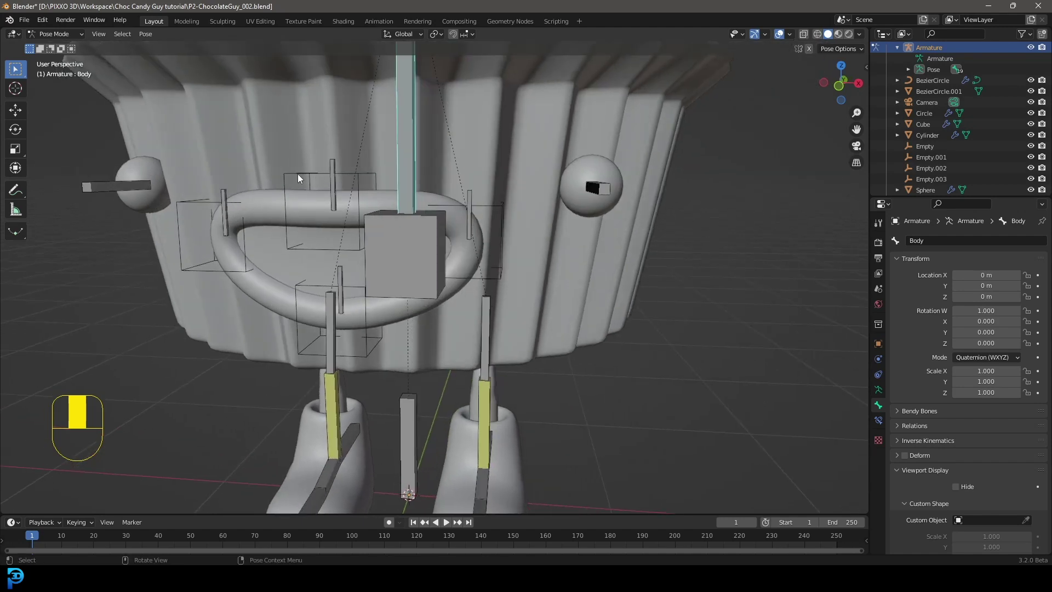
pyautogui.scroll(-5, 551, 232)
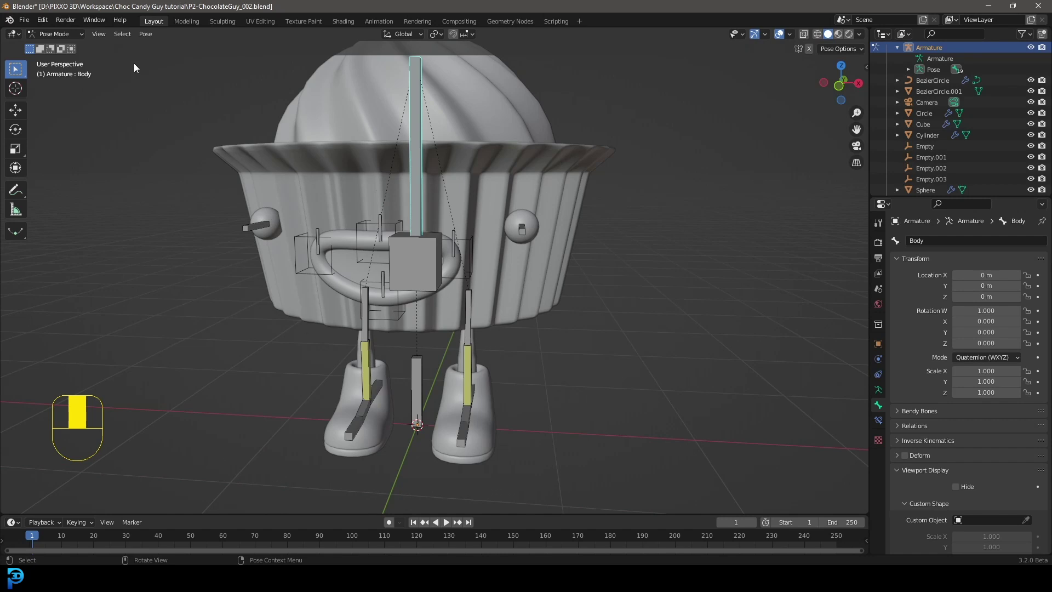
# Return to Object Mode, save the file, and deselect everything in the front view
pyautogui.click(54, 34)
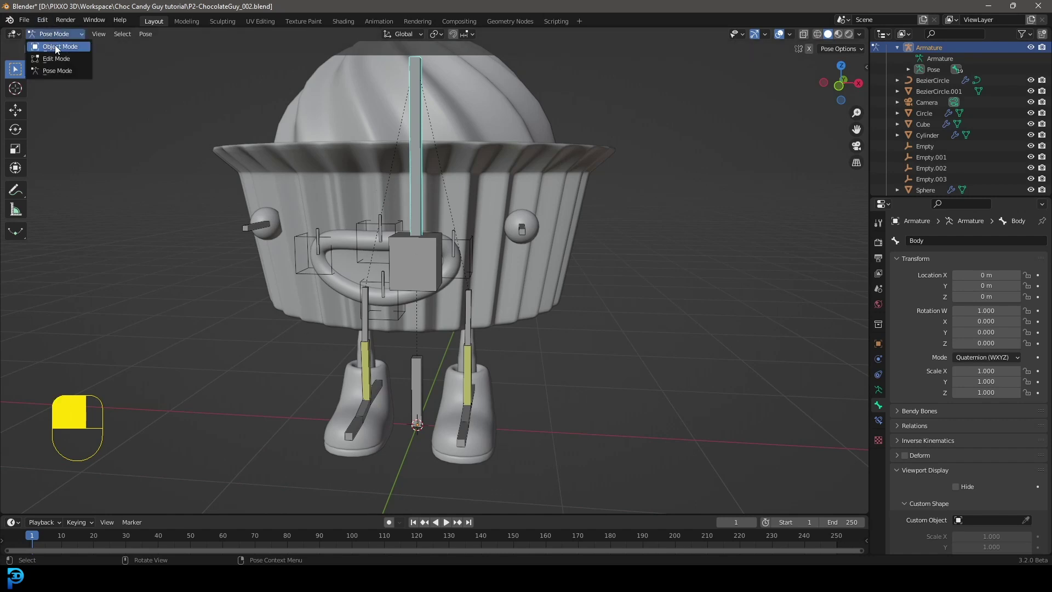
pyautogui.click(55, 47)
pyautogui.moveTo(471, 257); pyautogui.dragTo(482, 269, button='middle')
pyautogui.hotkey('ctrl', 's')
pyautogui.hotkey('ctrl', 's')
pyautogui.press('KP_1')
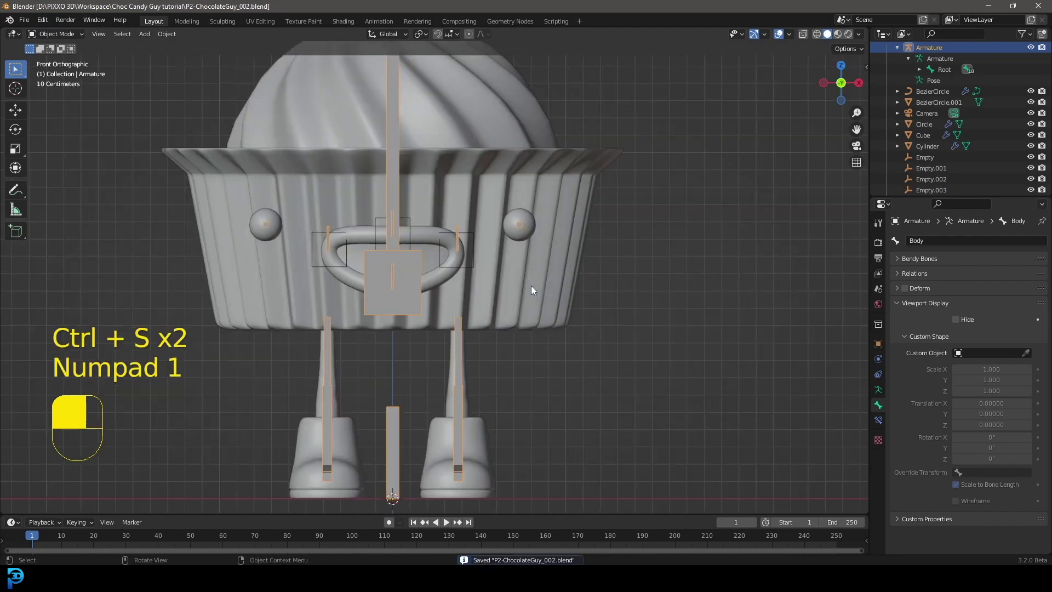
pyautogui.hotkey('alt', 'a')
pyautogui.keyDown('shift'); pyautogui.moveTo(525, 317); pyautogui.dragTo(536, 319, button='middle'); pyautogui.keyUp('shift')
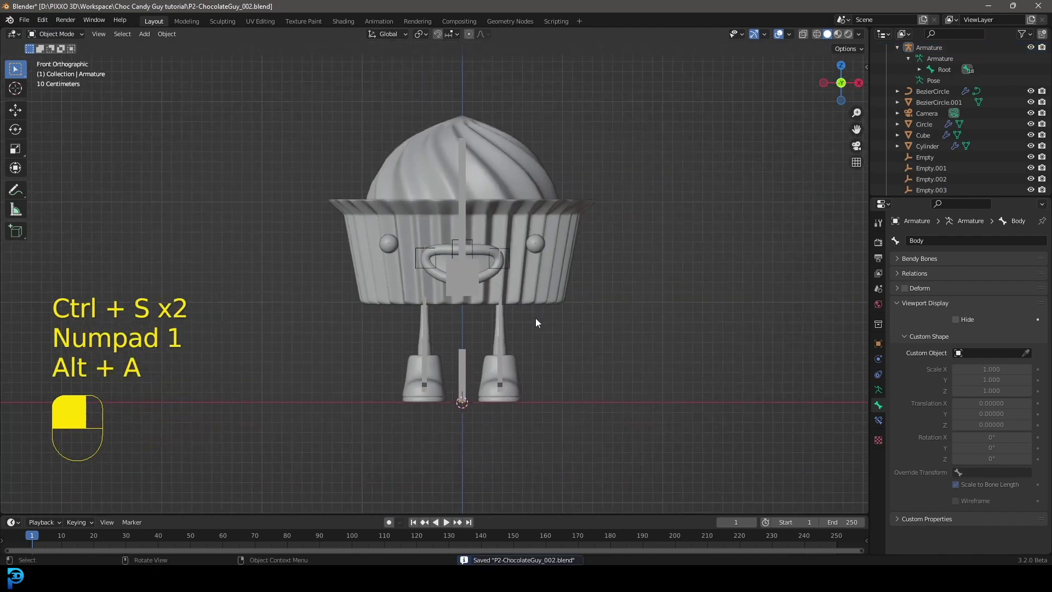
pyautogui.scroll(2, 544, 225)
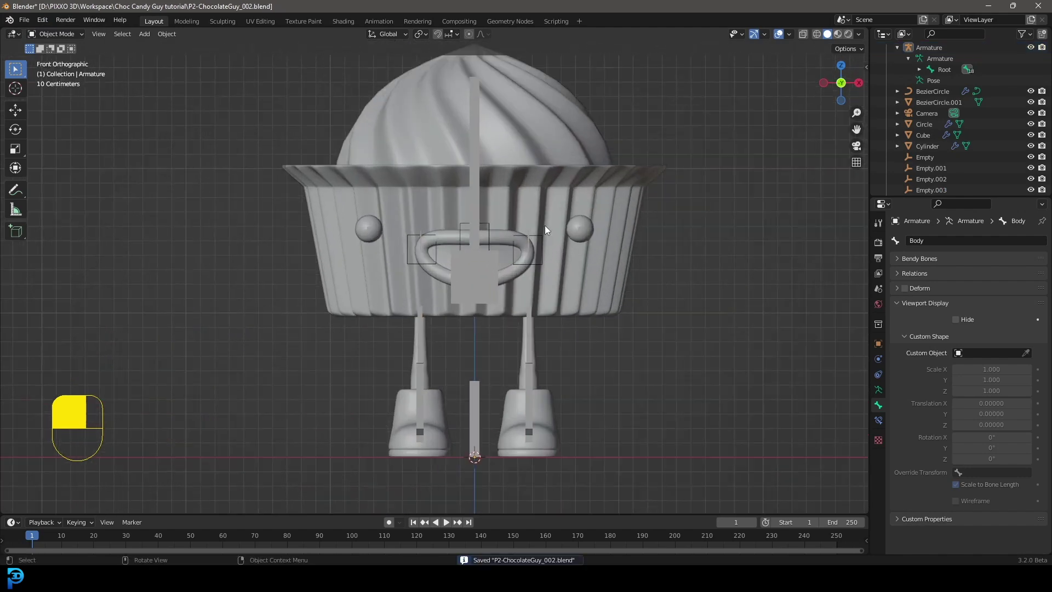
pyautogui.moveTo(538, 196); pyautogui.dragTo(532, 202, button='middle')
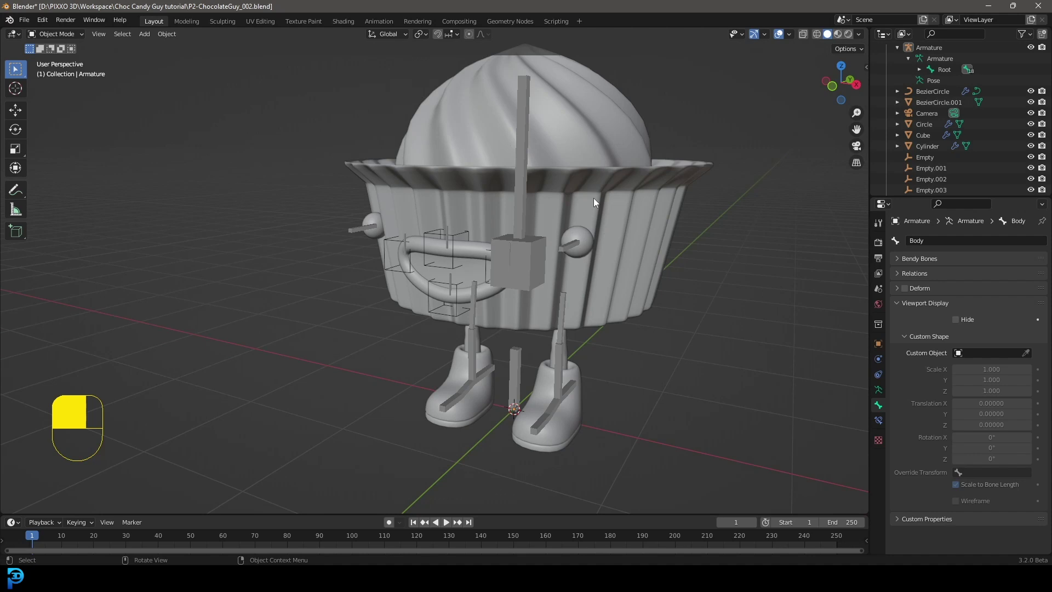
pyautogui.moveTo(594, 198); pyautogui.dragTo(537, 234, button='middle')
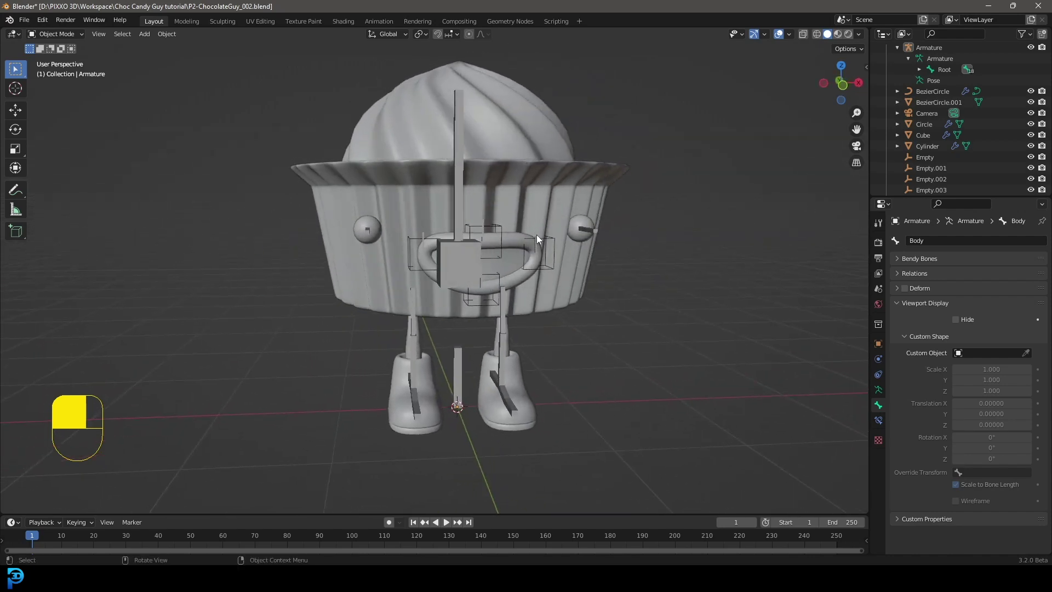